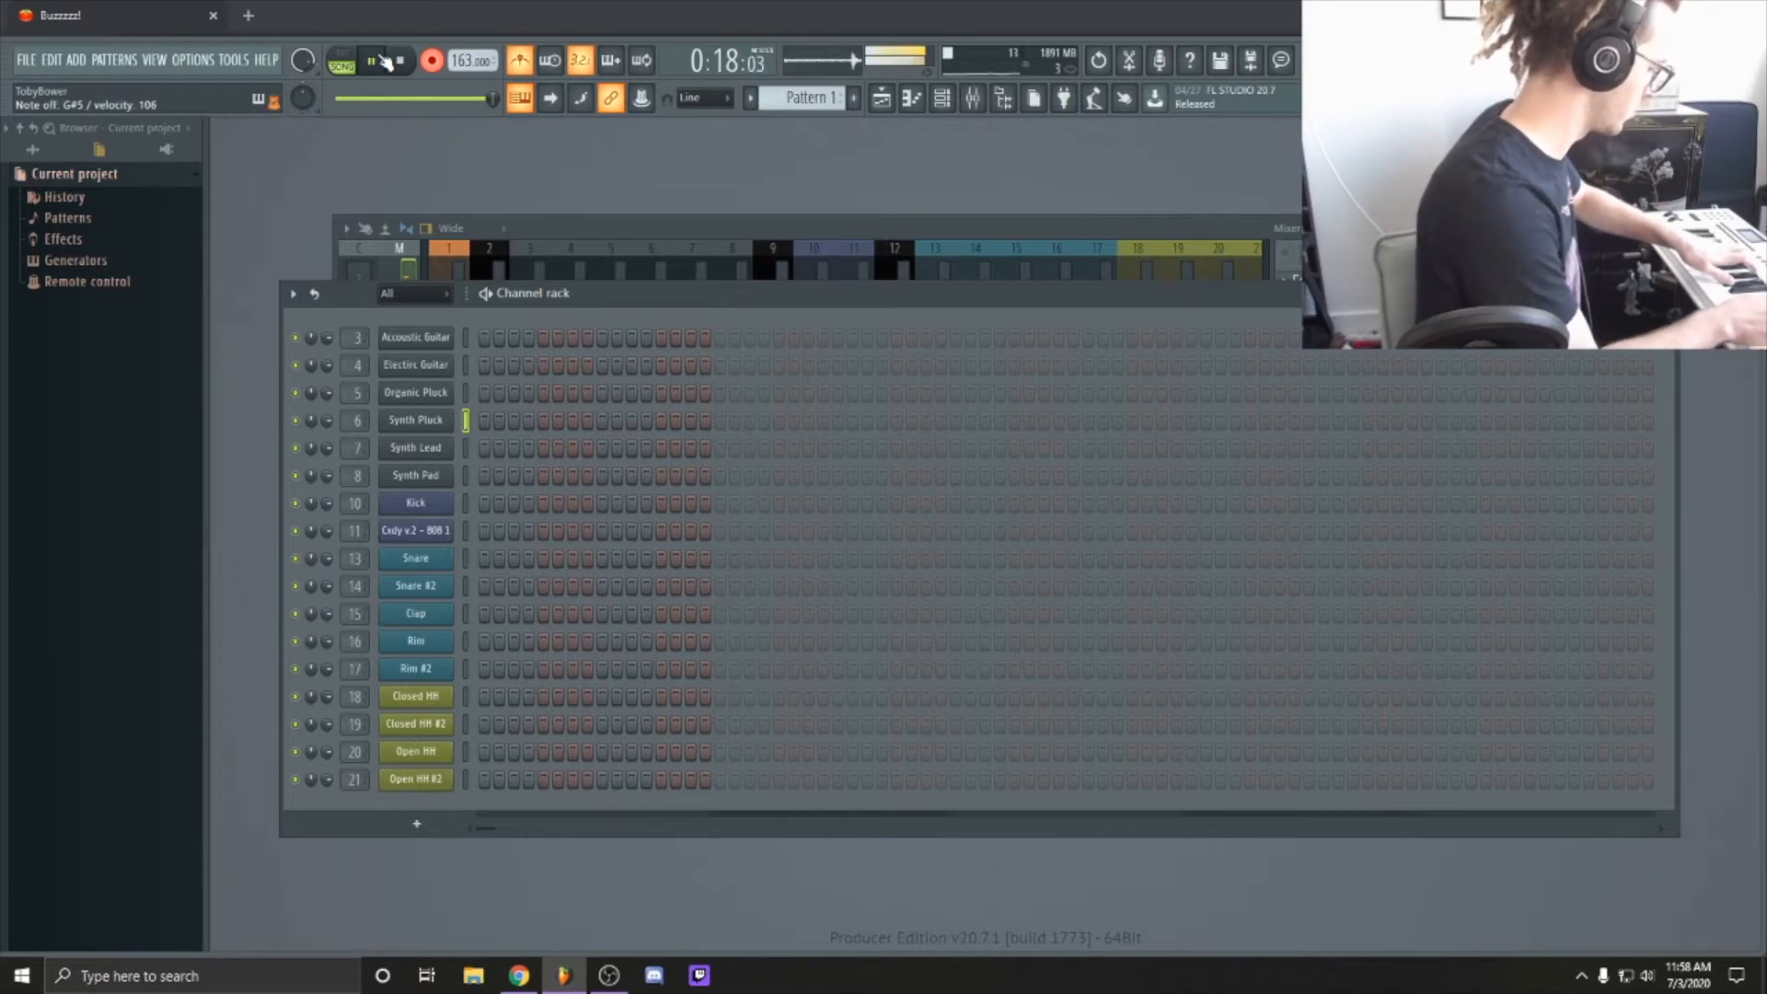
Step: Stop recording the Synth Pluck part and even out the velocities of its melody notes in bars 5 and 7
{"action": "key", "text": "space"}
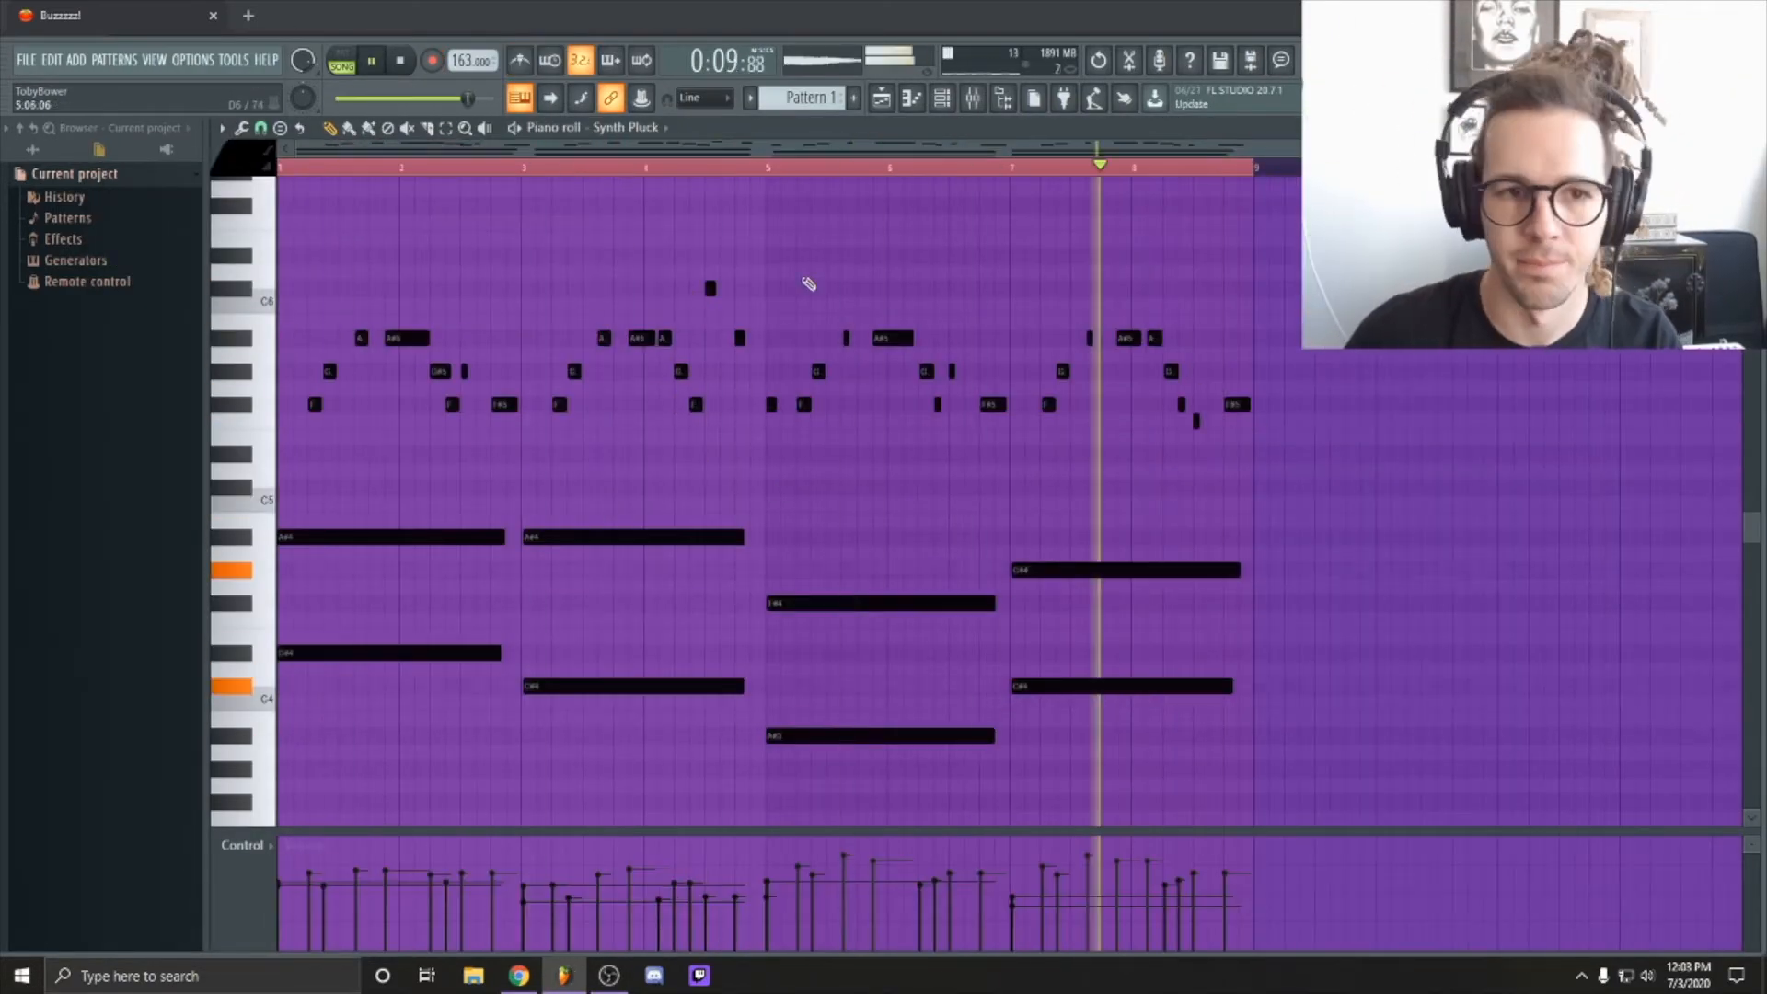
{"action": "mouse_move", "coordinate": [1086, 866]}
{"action": "left_mouse_down"}
{"action": "mouse_move", "coordinate": [1164, 868]}
{"action": "mouse_move", "coordinate": [1121, 866]}
{"action": "left_mouse_up"}
{"action": "left_click_drag", "start_coordinate": [841, 867], "coordinate": [872, 868]}
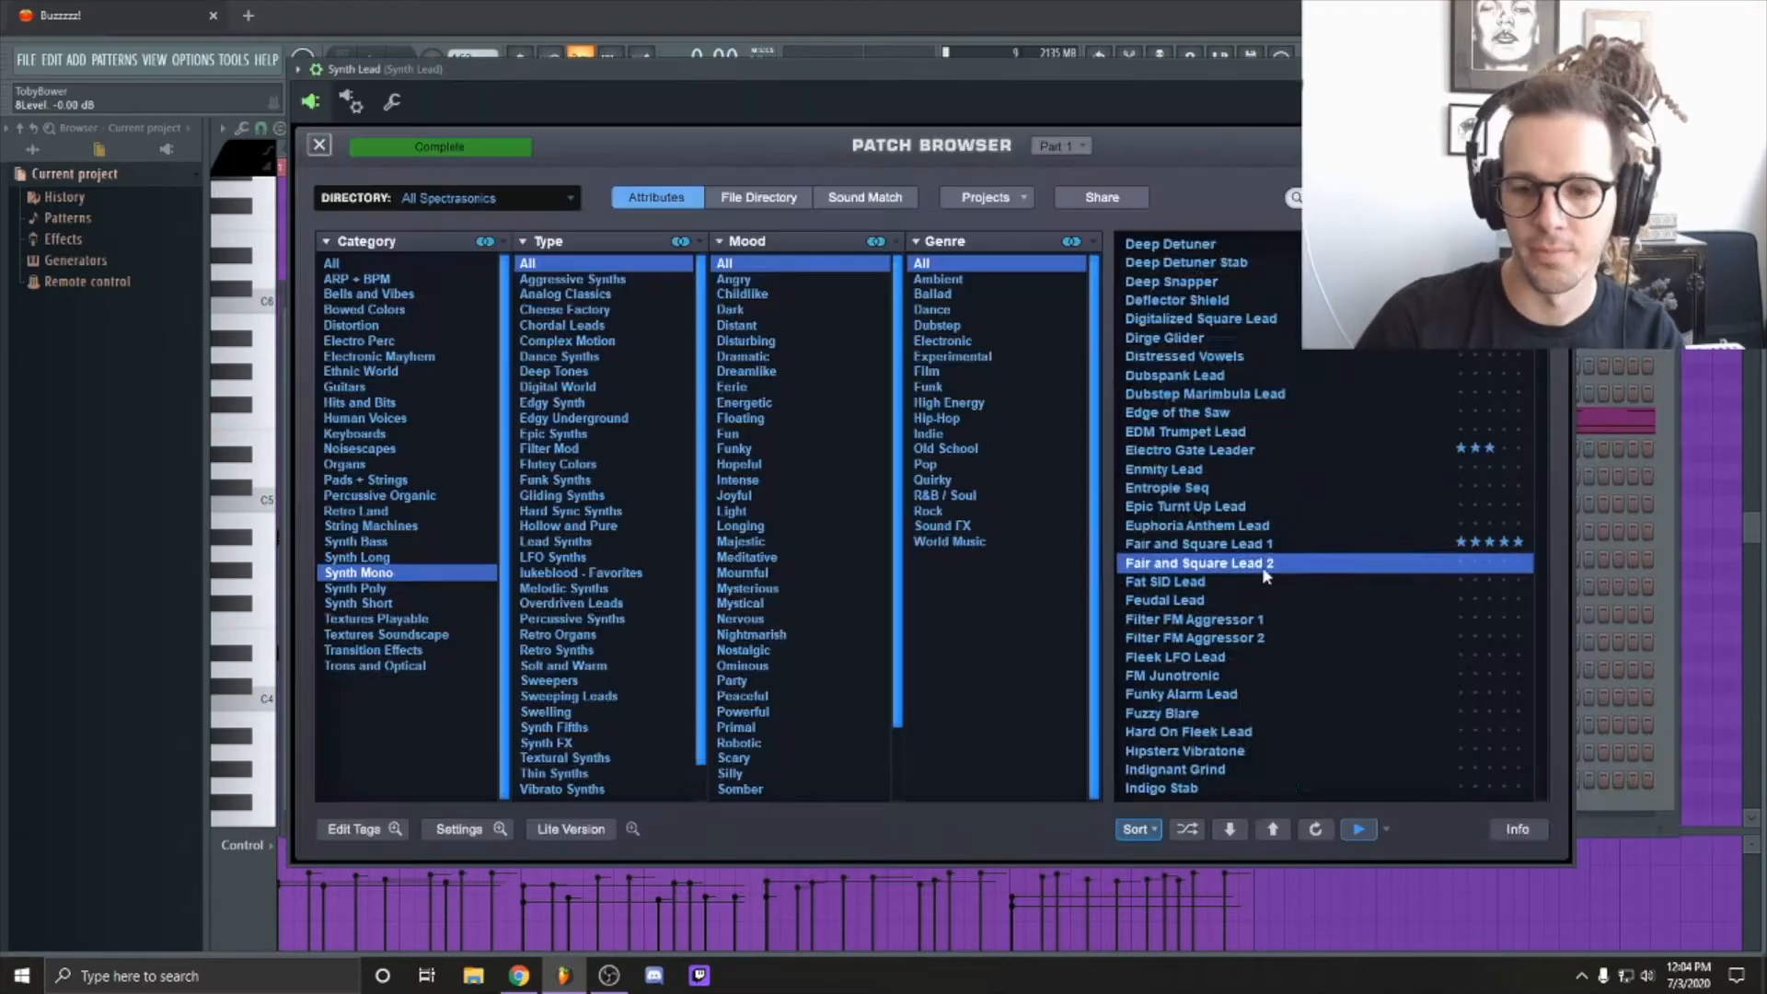
Step: Browse the Synth Mono patches for the Synth Lead channel and load Lazerboy Lead 1
{"action": "scroll", "coordinate": [1262, 576], "scroll_direction": "down", "scroll_amount": 2}
{"action": "scroll", "coordinate": [1263, 566], "scroll_direction": "down", "scroll_amount": 5}
{"action": "left_click", "coordinate": [1267, 526]}
{"action": "scroll", "coordinate": [1267, 521], "scroll_direction": "down", "scroll_amount": 2}
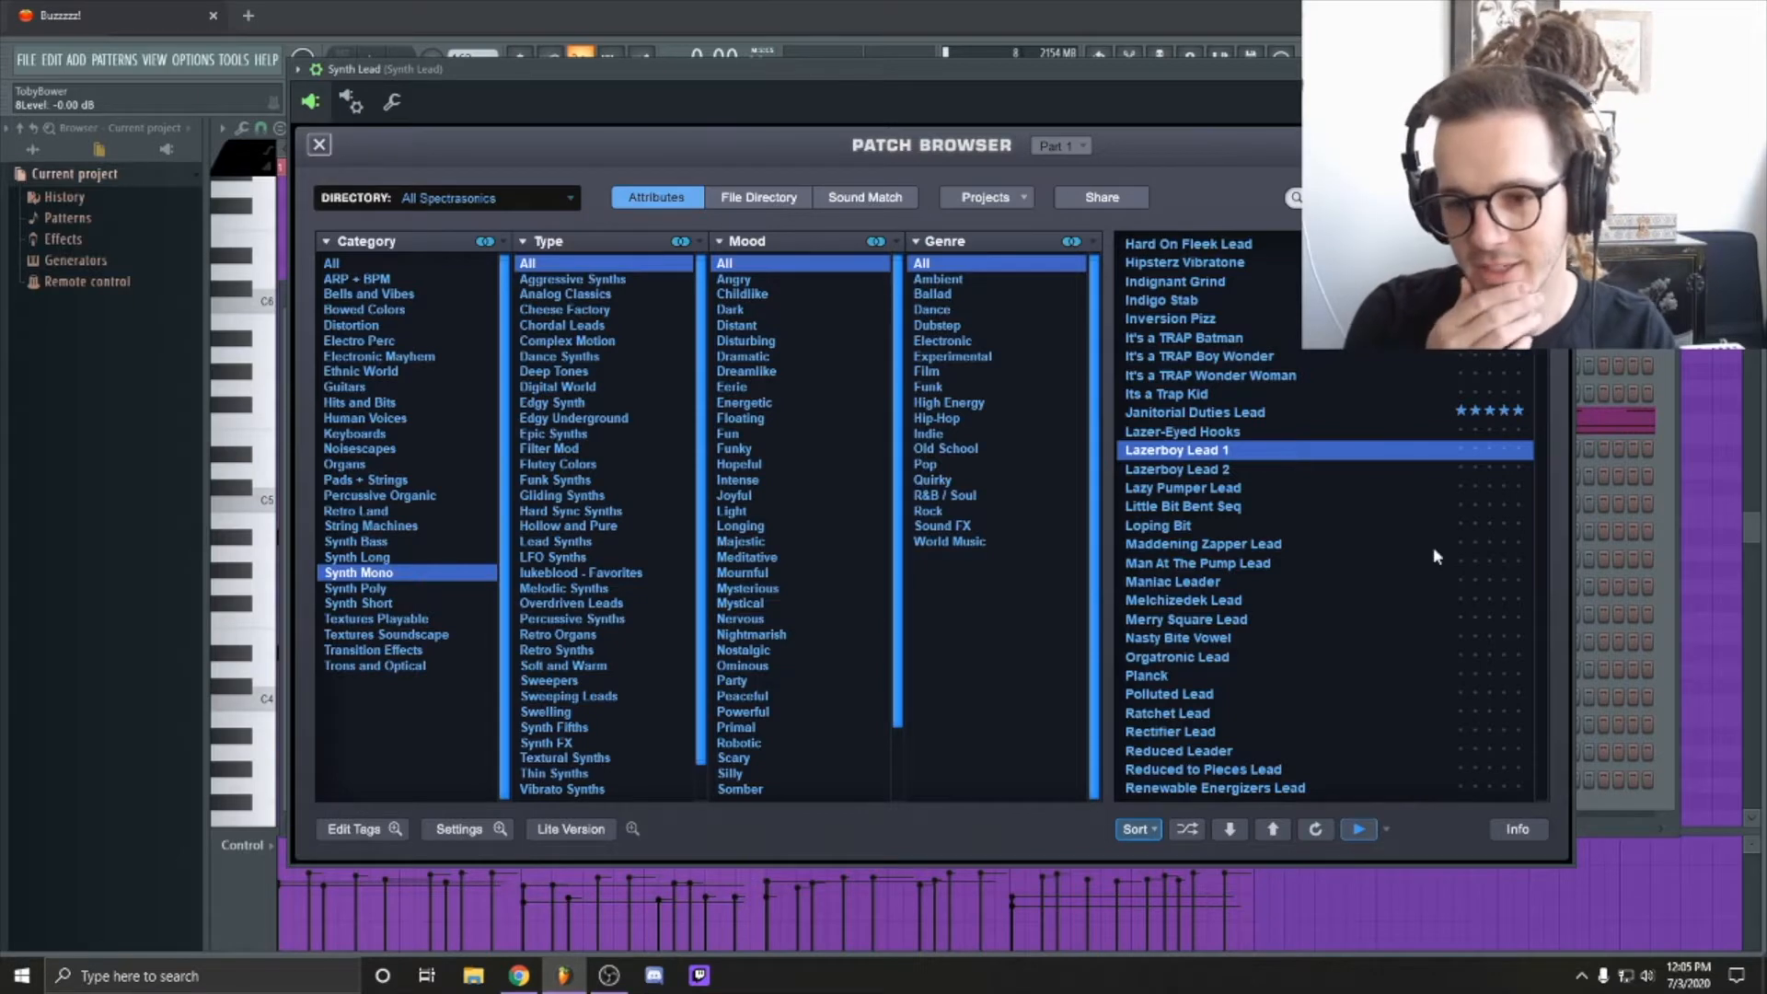
Step: Compare Lazerboy Lead 1 and 2, keep Lazerboy Lead 2 for the Synth Lead, and lower its Pro-Verb Lo Time
{"action": "left_click", "coordinate": [1225, 470]}
{"action": "left_click", "coordinate": [1247, 449]}
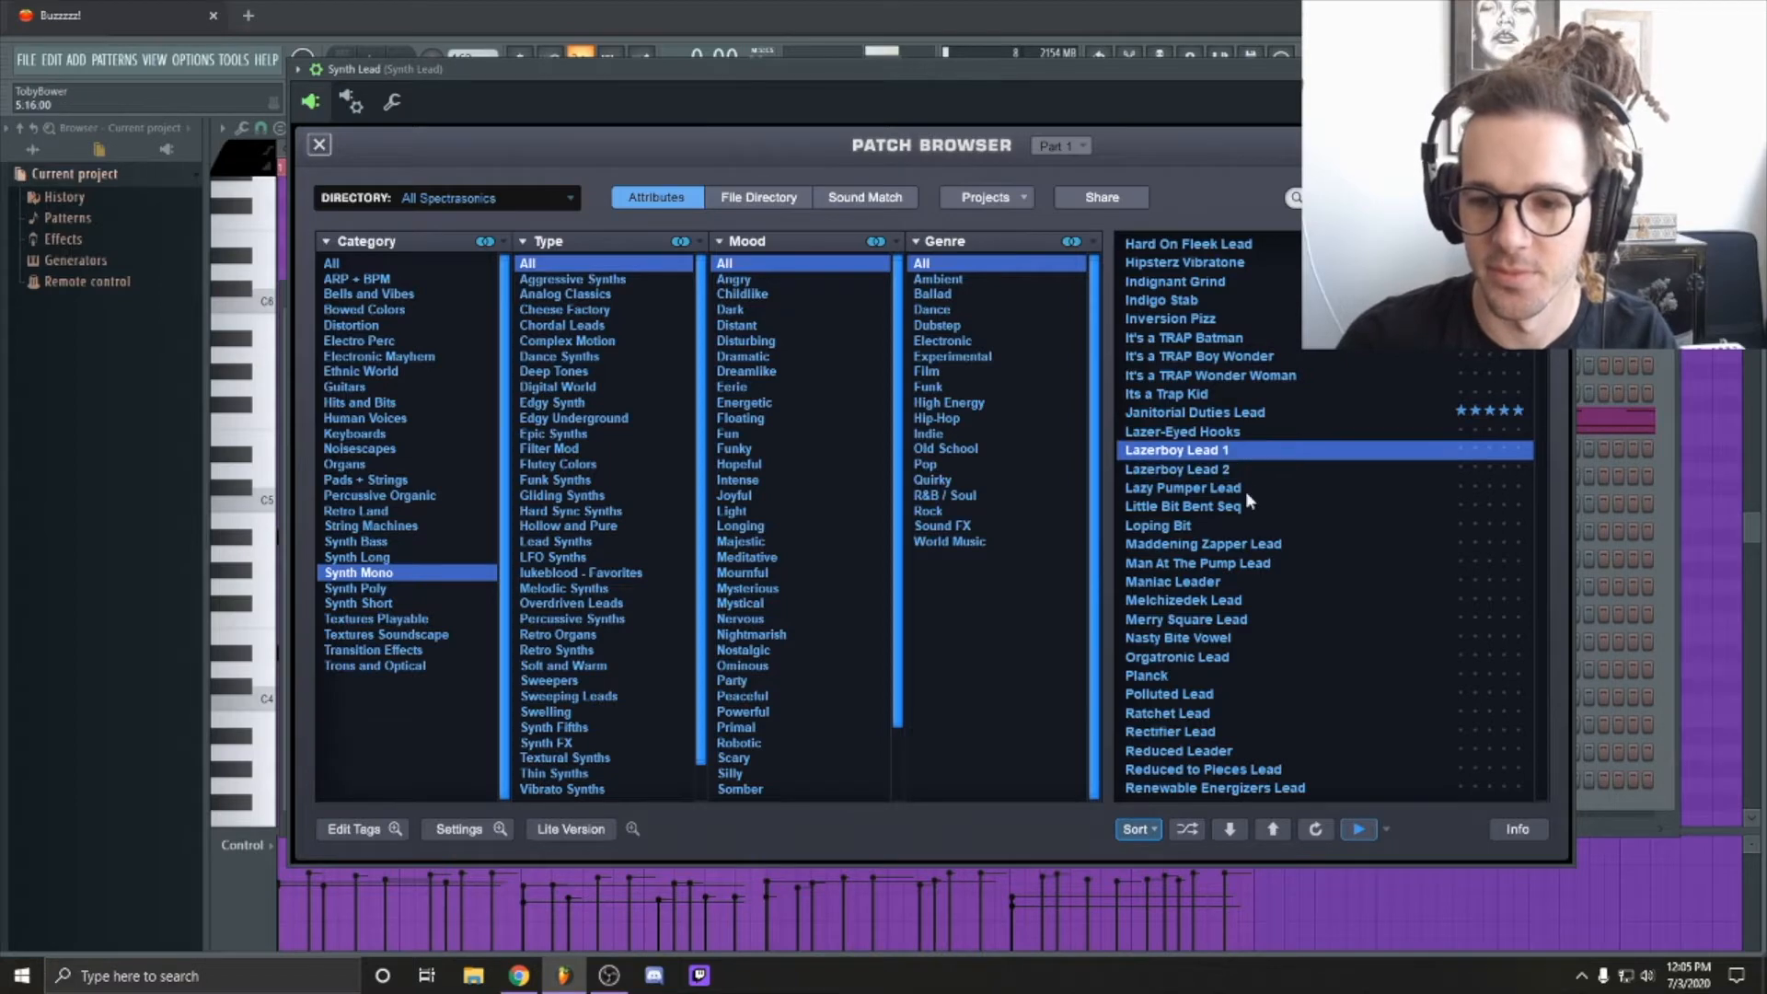
{"action": "left_click", "coordinate": [1213, 468]}
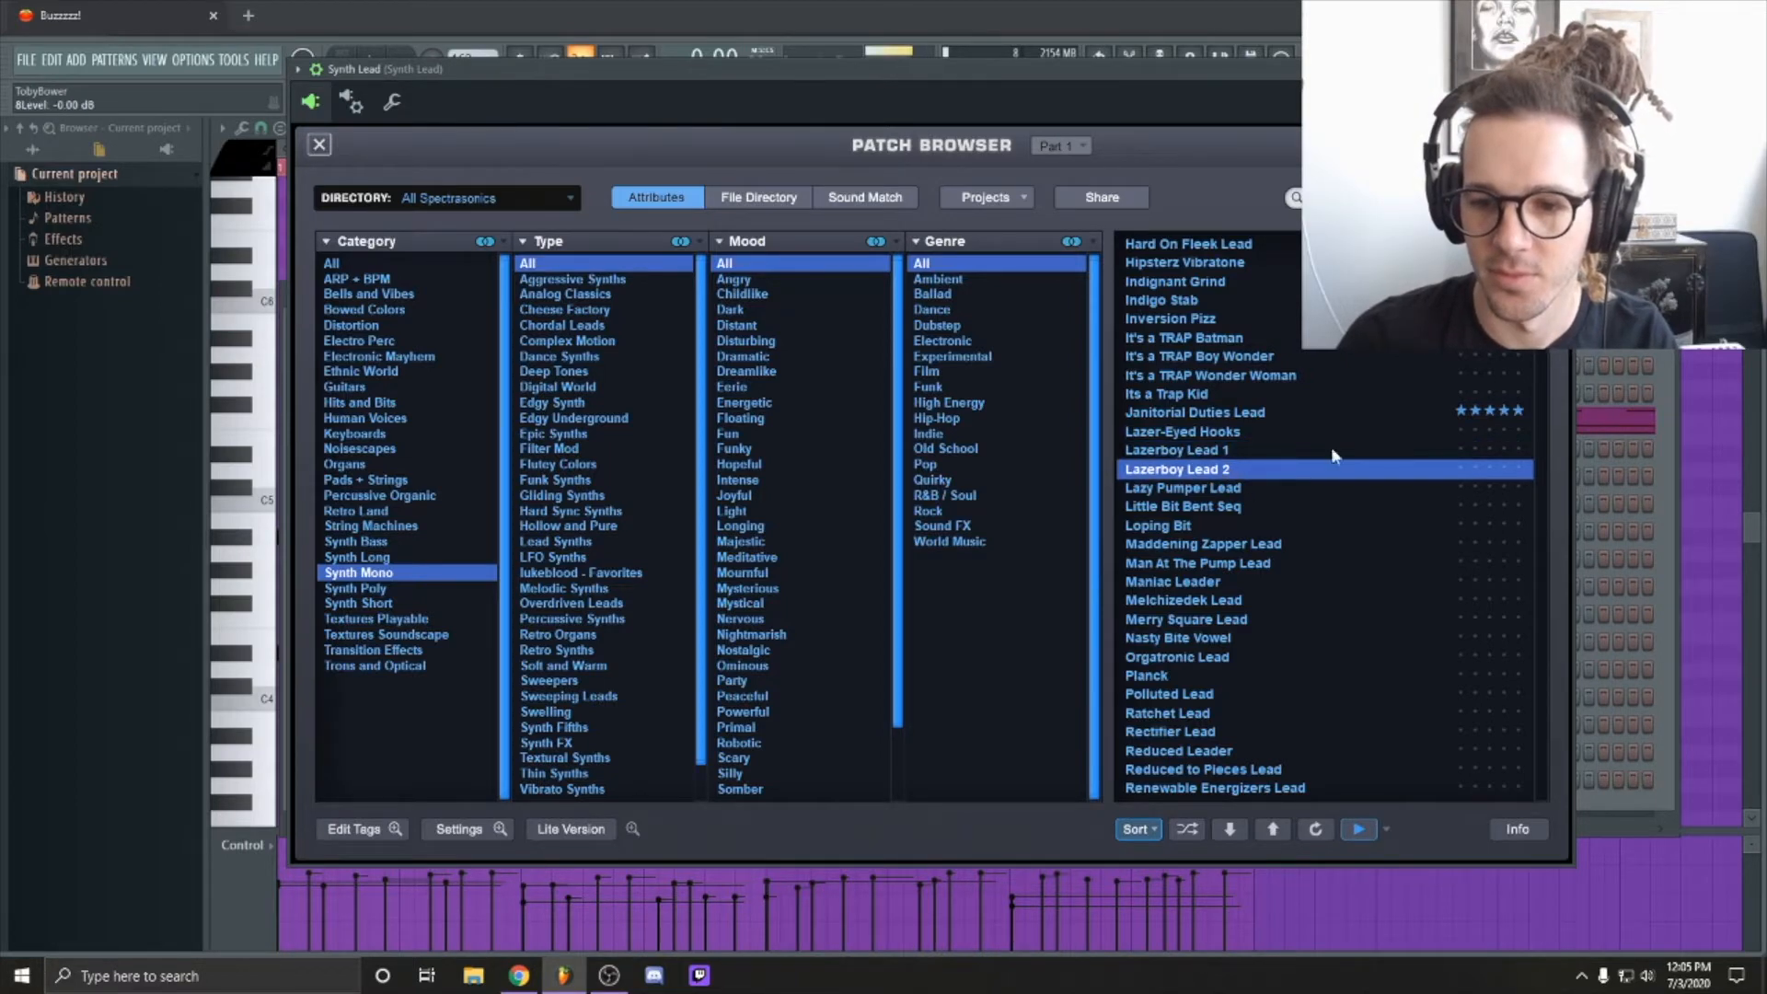
{"action": "left_click", "coordinate": [318, 145]}
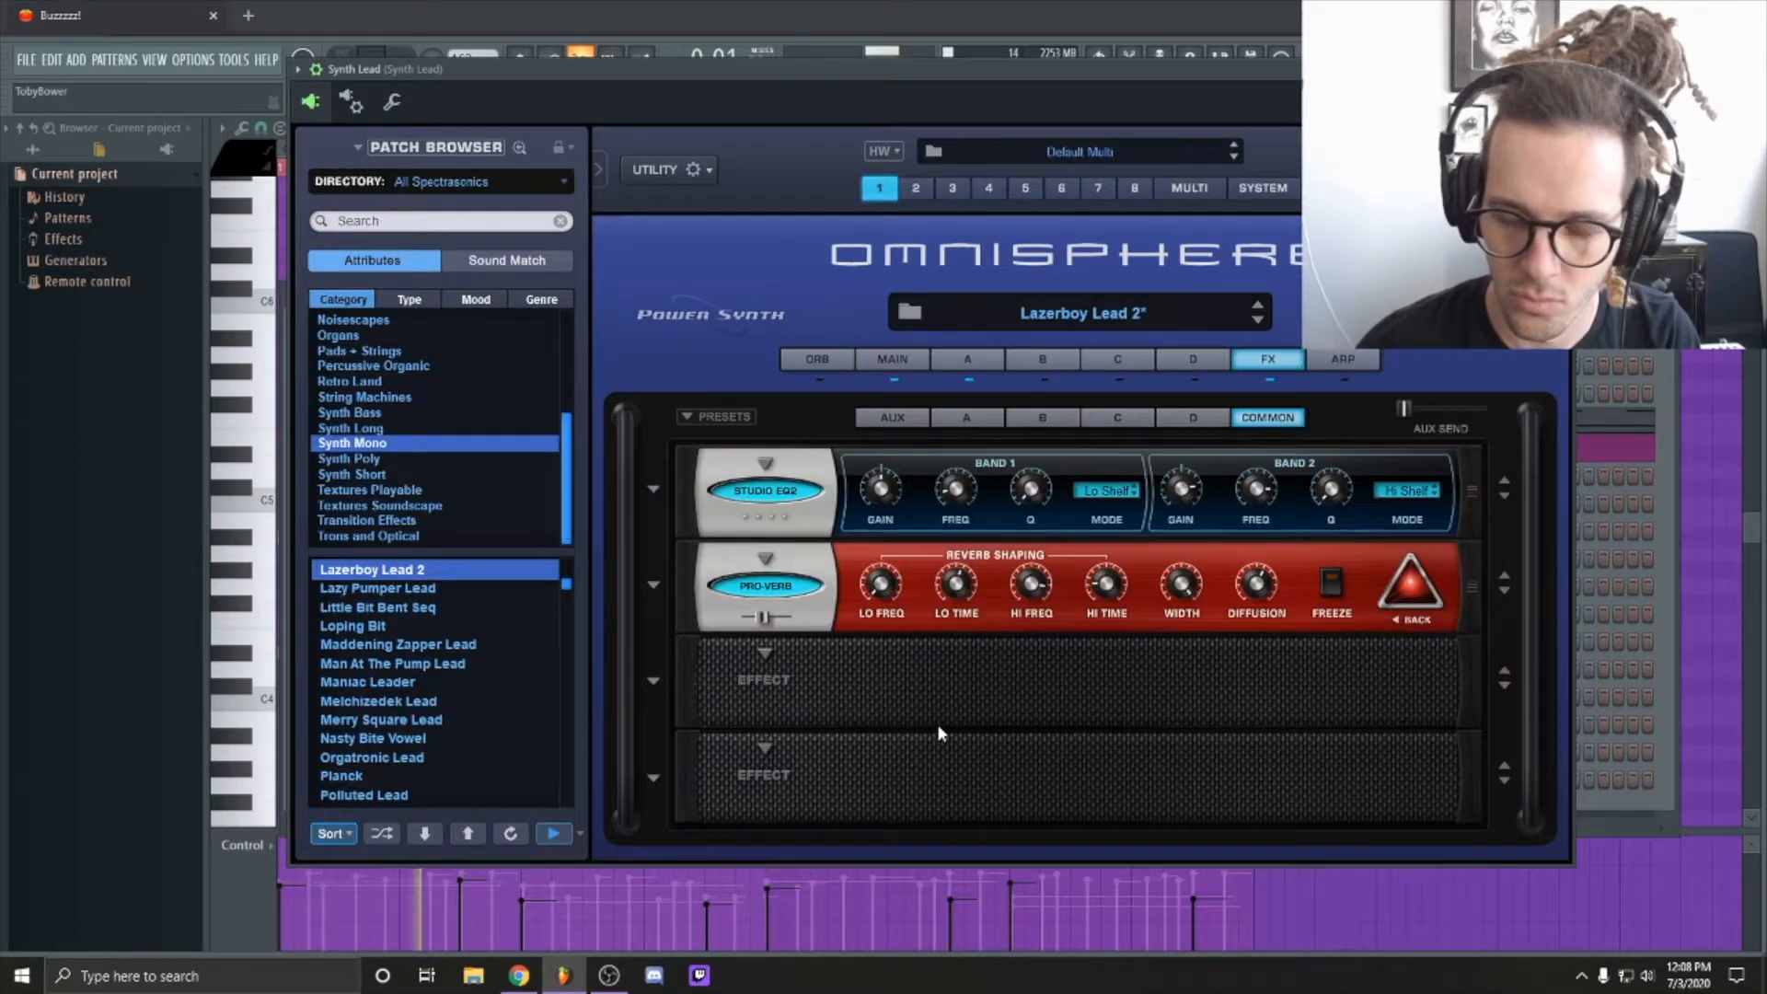
{"action": "left_click_drag", "start_coordinate": [952, 580], "coordinate": [952, 625]}
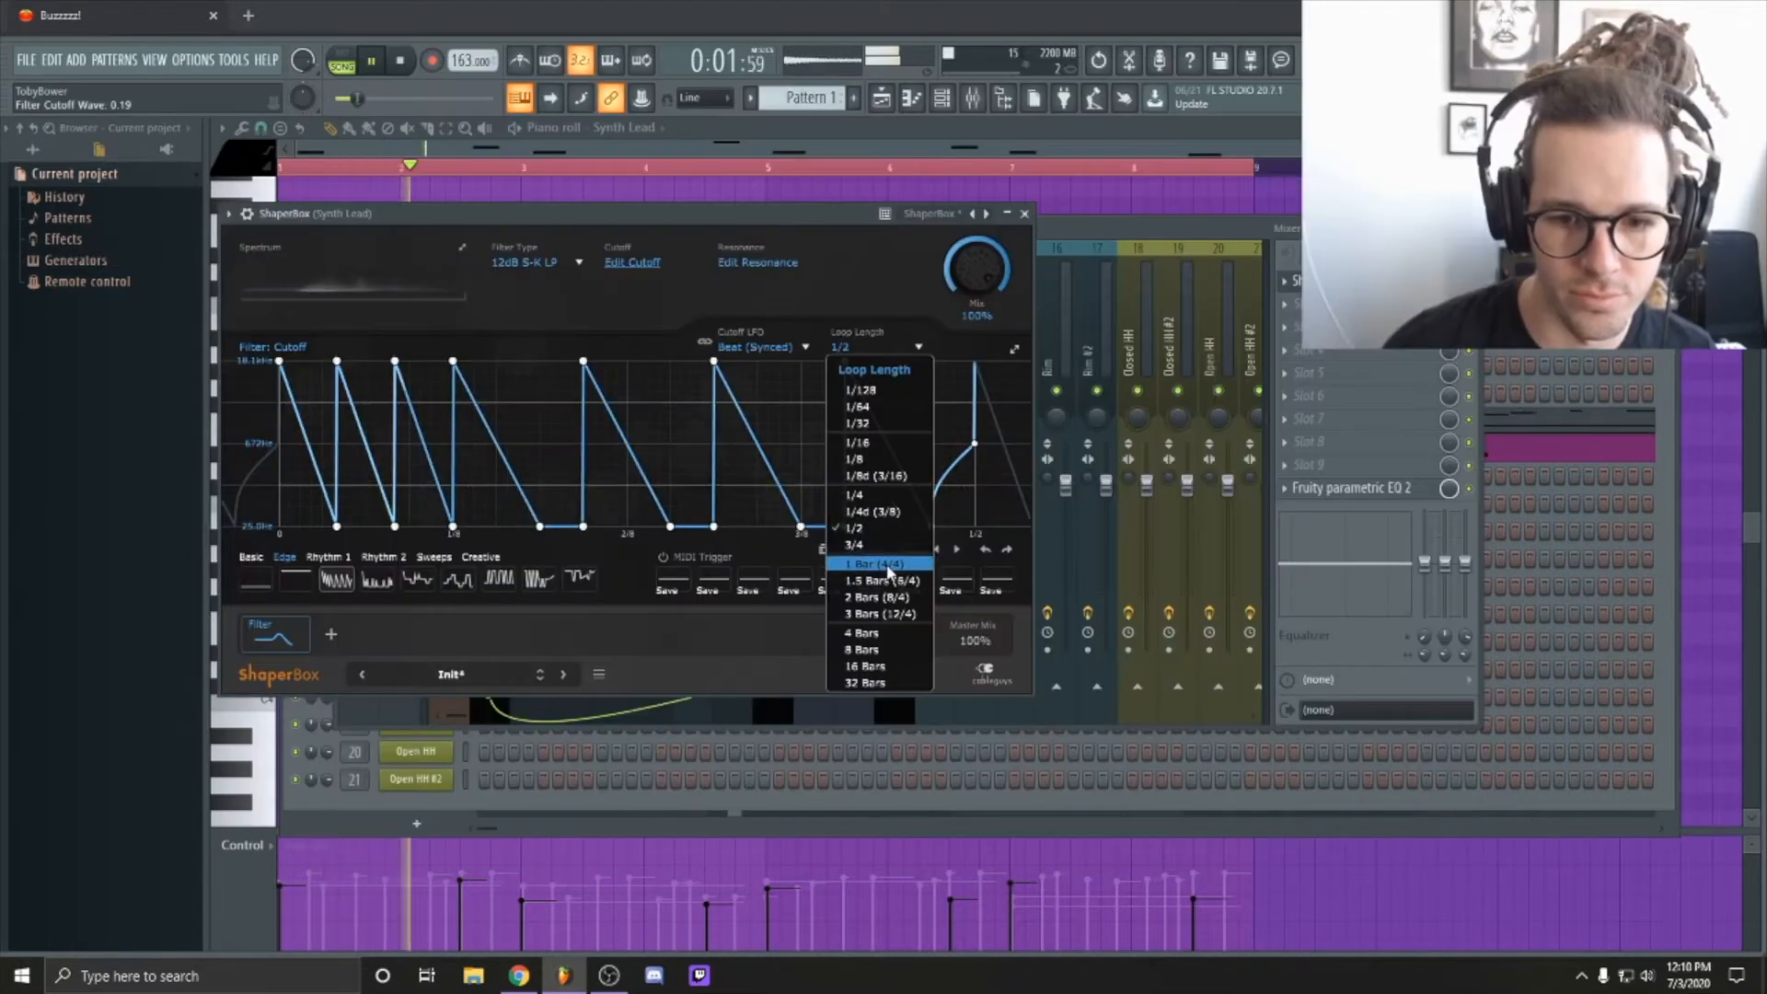
Step: Set ShaperBox's filter cutoff loop length to 1 Bar, try the Sharp 2 wave, and bring up the Sweeps wave presets
{"action": "left_click", "coordinate": [884, 564]}
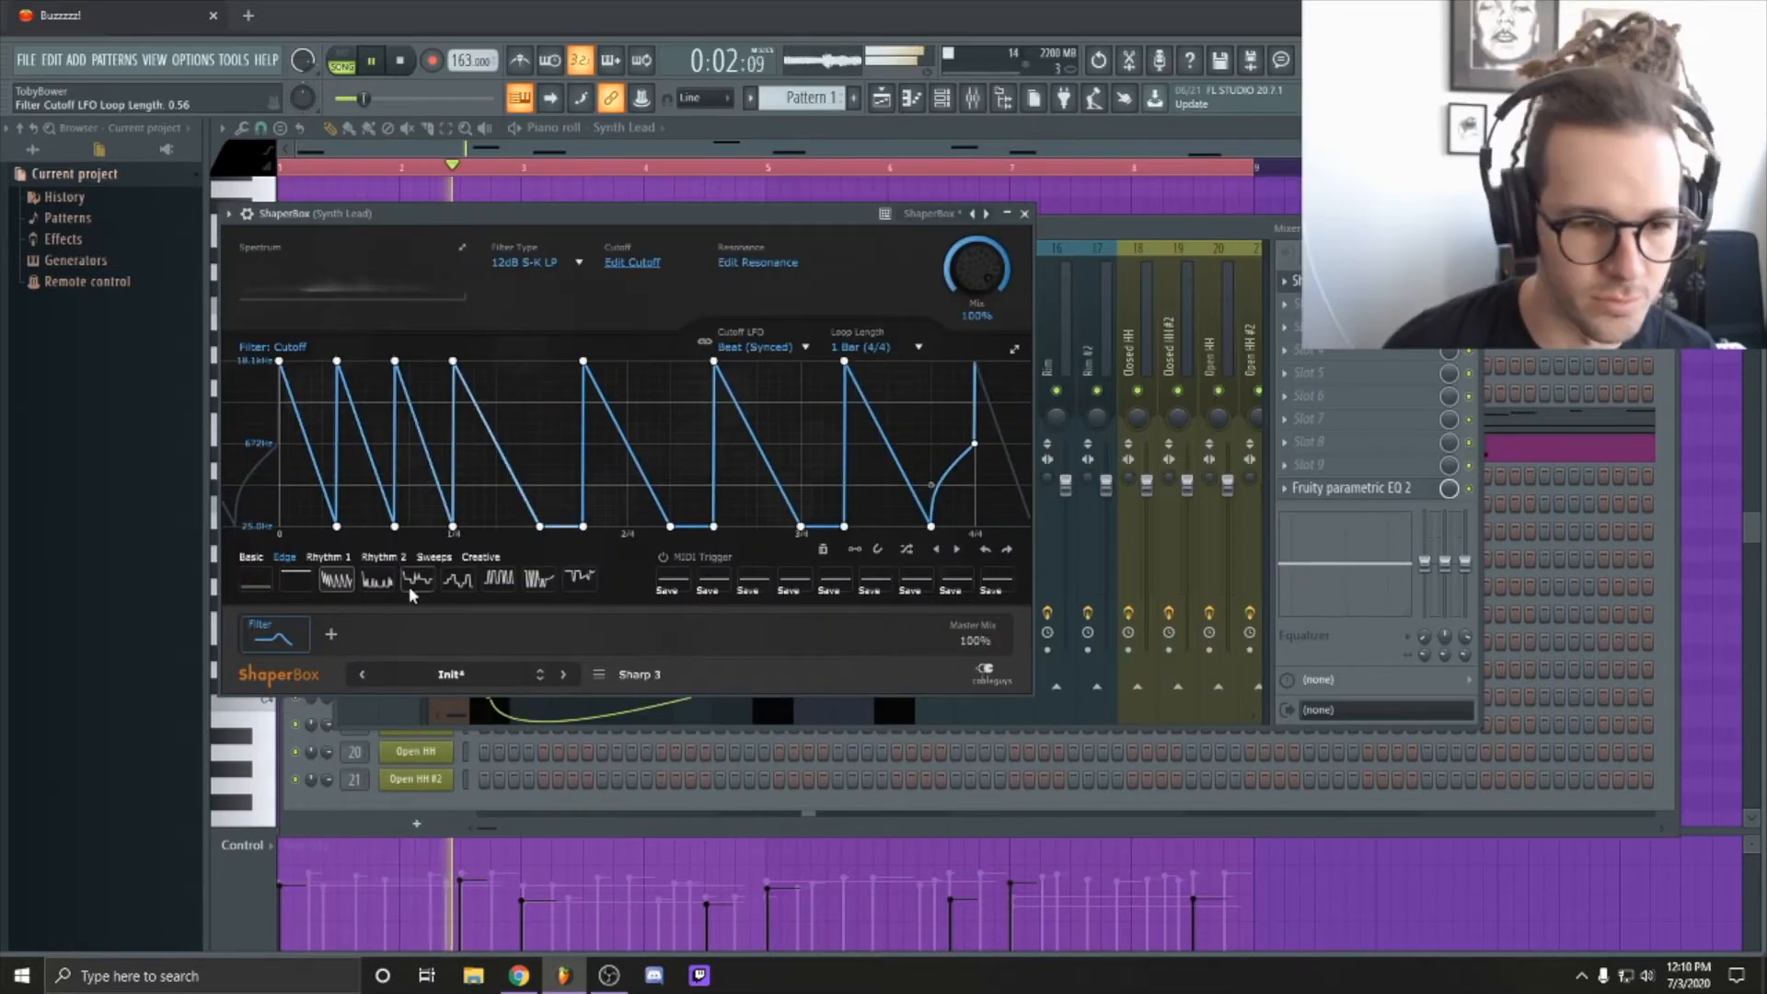
{"action": "left_click", "coordinate": [390, 582]}
{"action": "left_click", "coordinate": [488, 558]}
{"action": "left_click", "coordinate": [434, 557]}
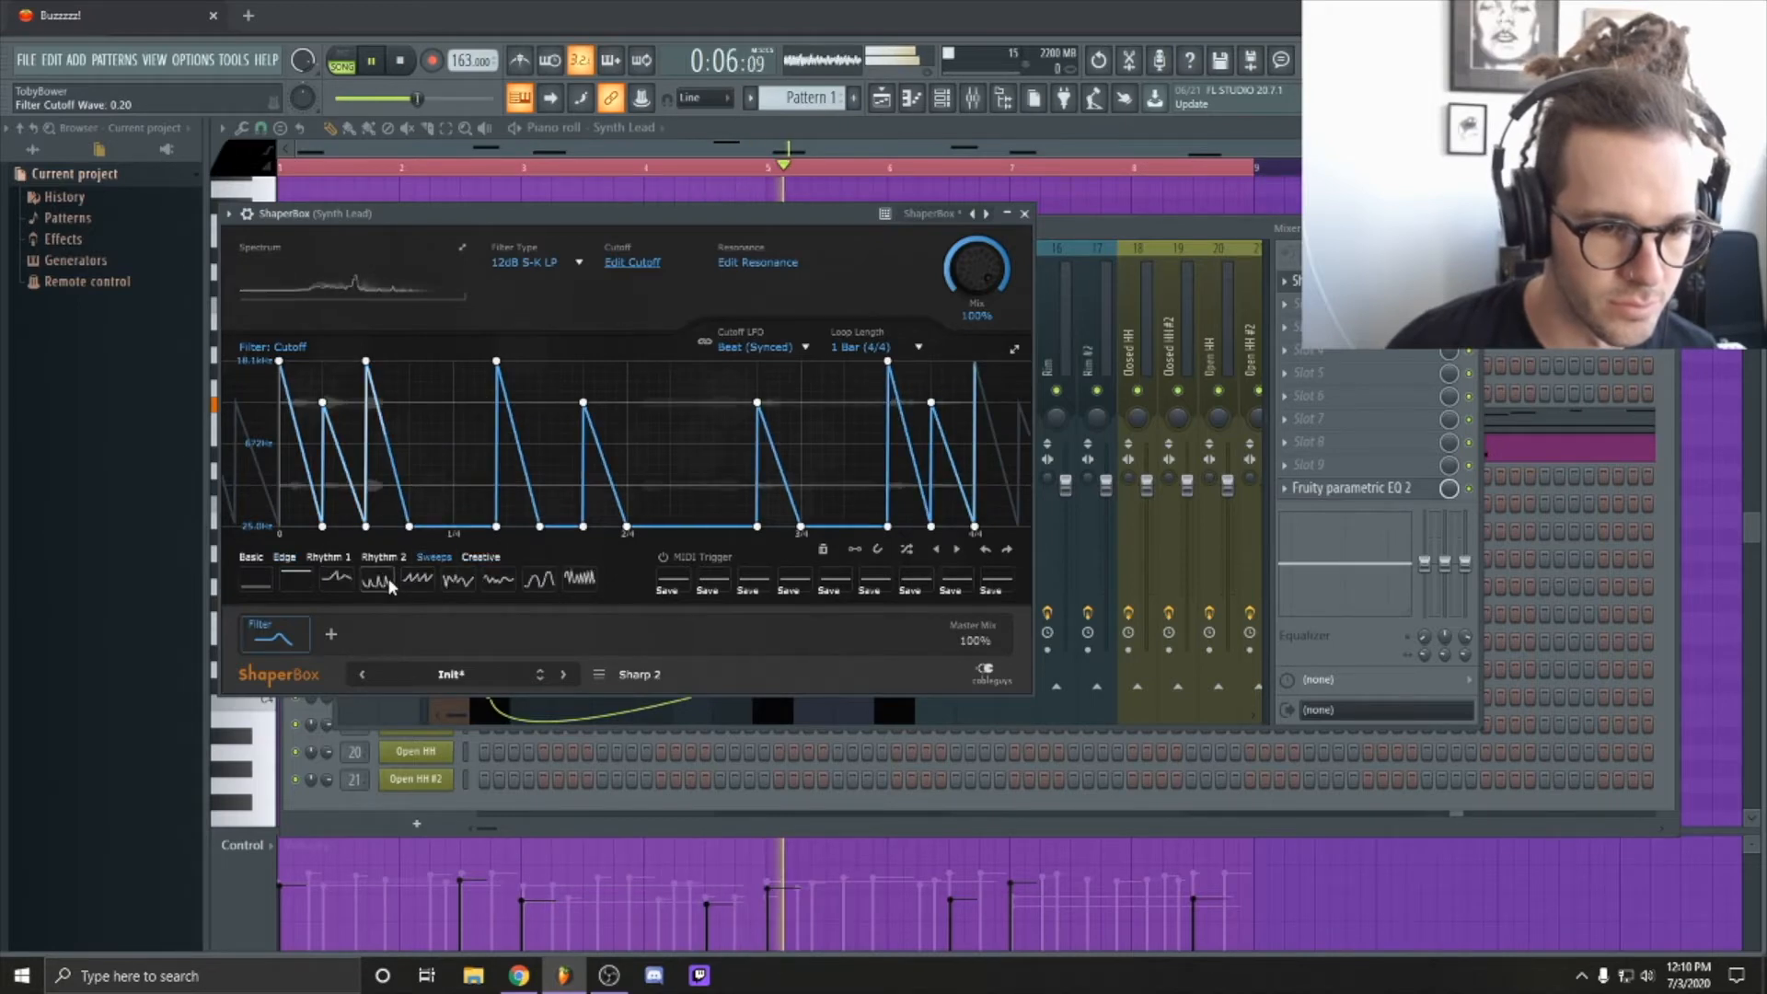
Step: Audition the Sweeps waves, apply the rapidly oscillating one to the filter cutoff, and move its first dip toward the 1/4 mark
{"action": "left_click", "coordinate": [458, 580]}
{"action": "left_click", "coordinate": [498, 580]}
{"action": "left_click", "coordinate": [579, 578]}
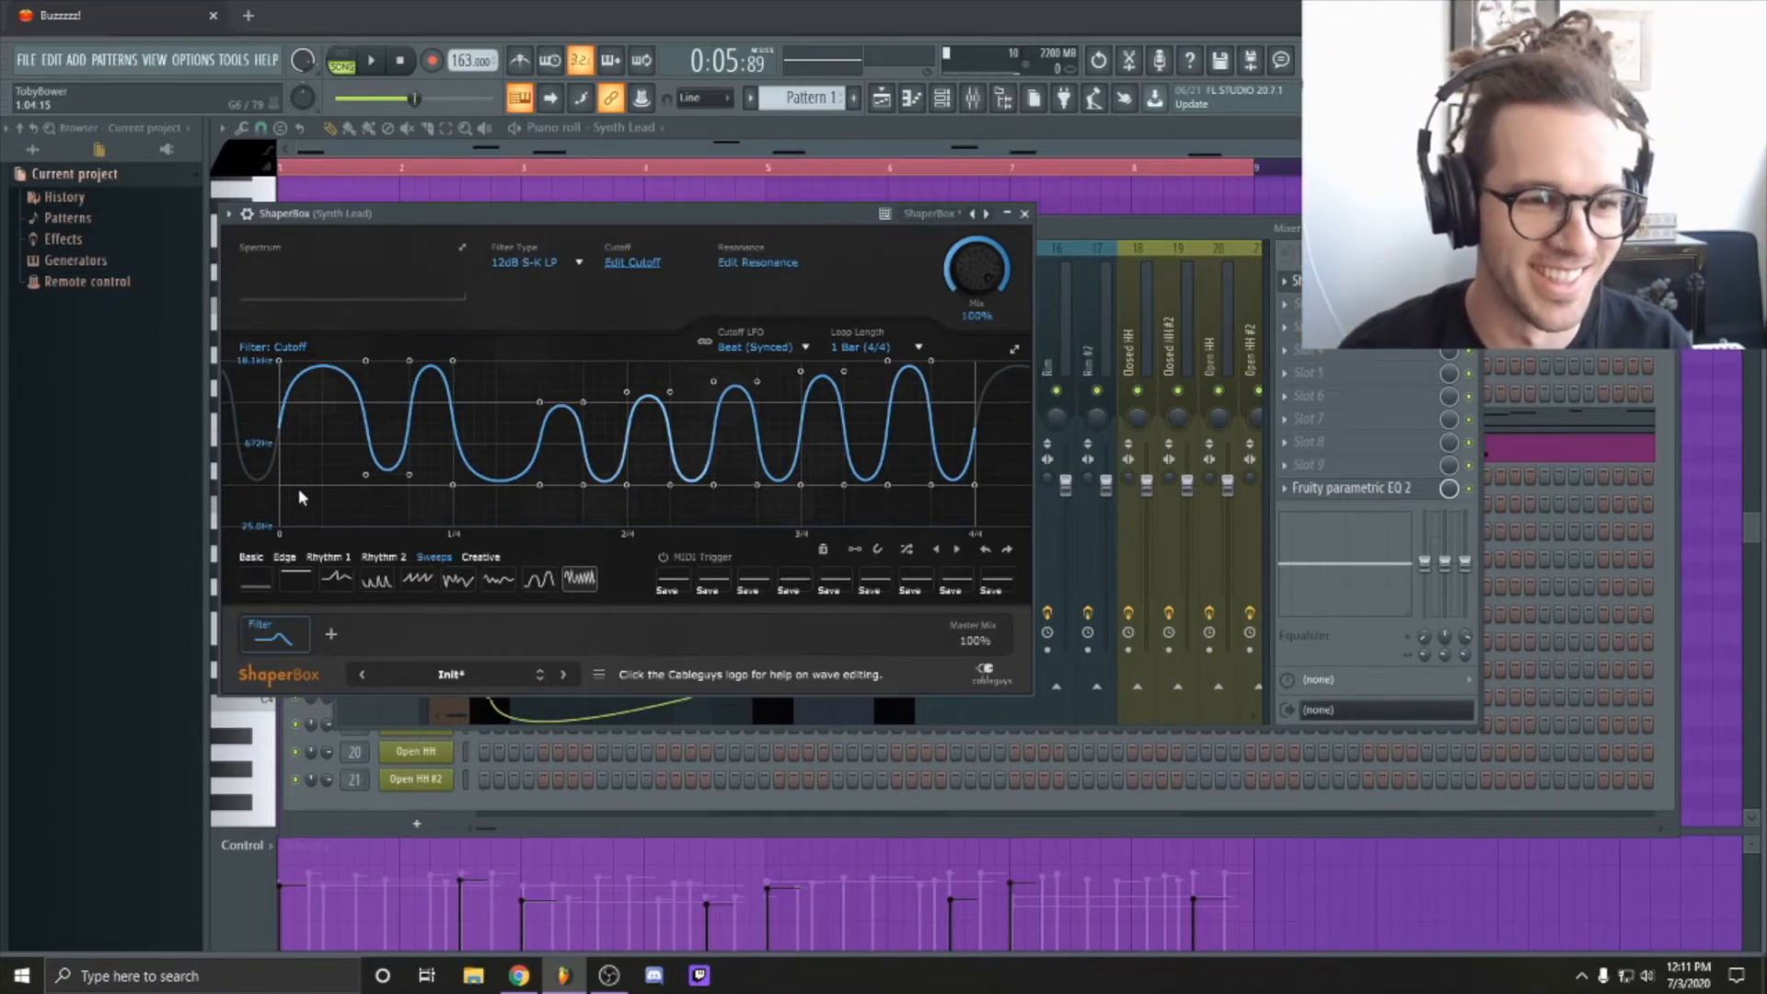
{"action": "key", "text": "space"}
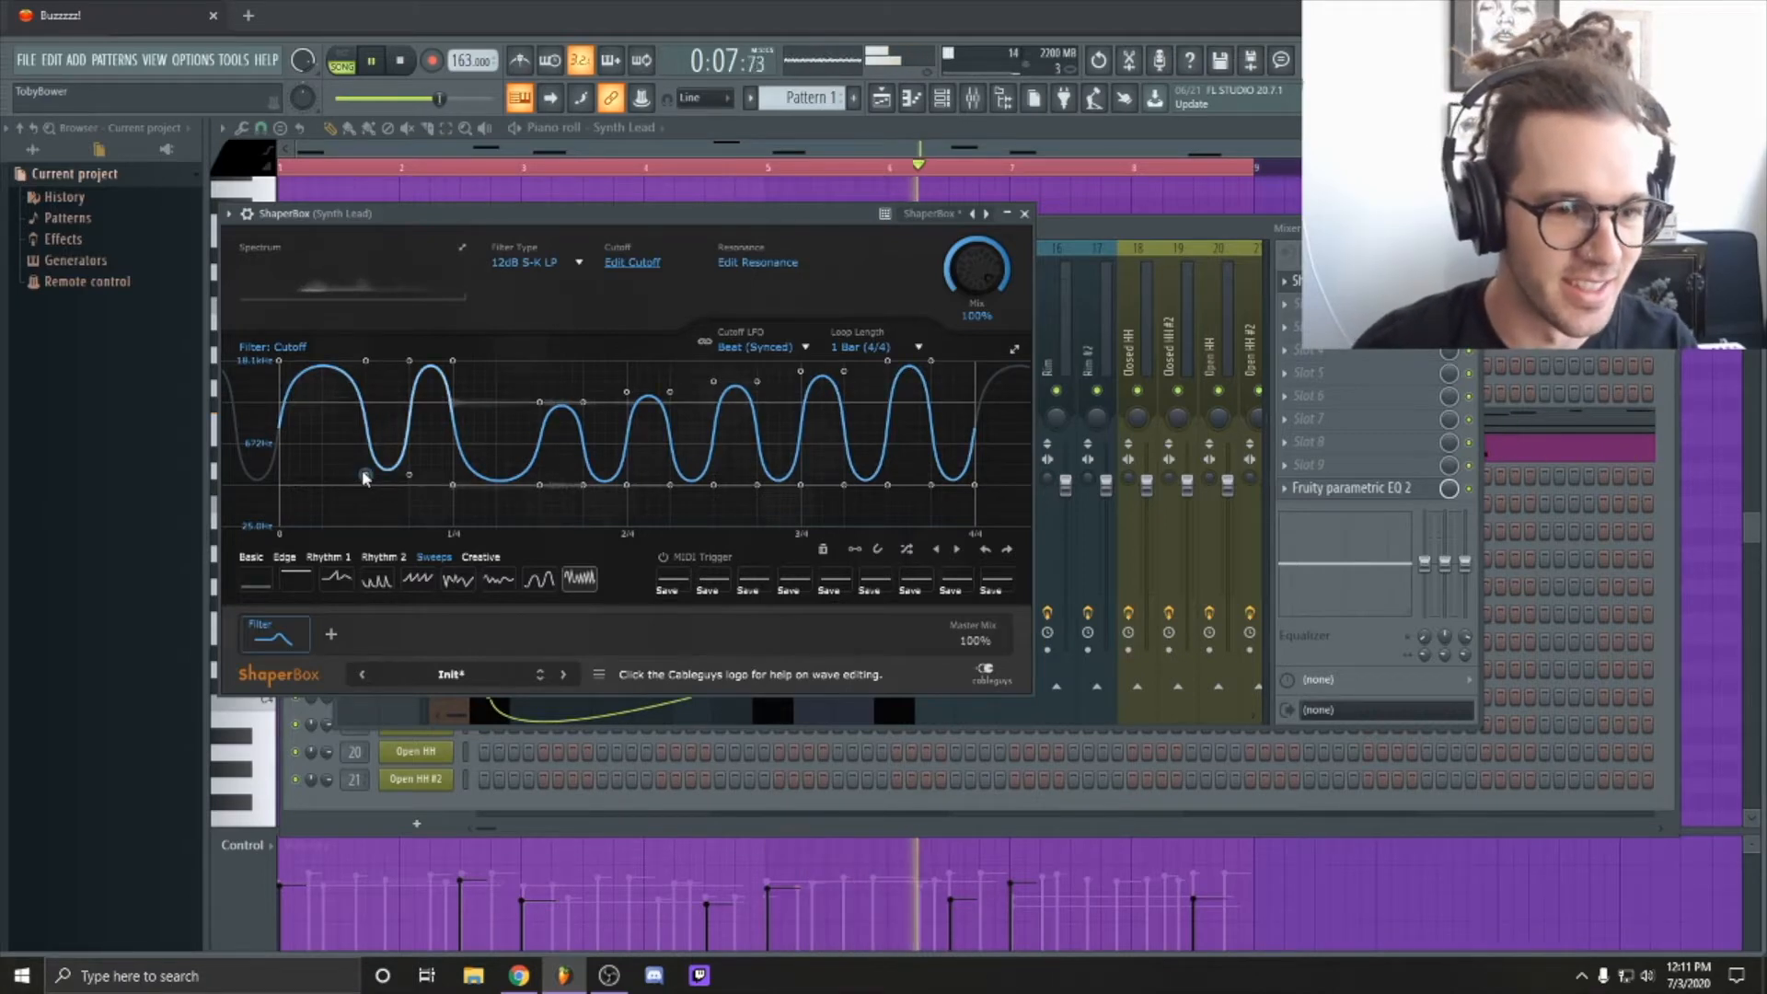
{"action": "left_click_drag", "start_coordinate": [365, 476], "coordinate": [452, 485]}
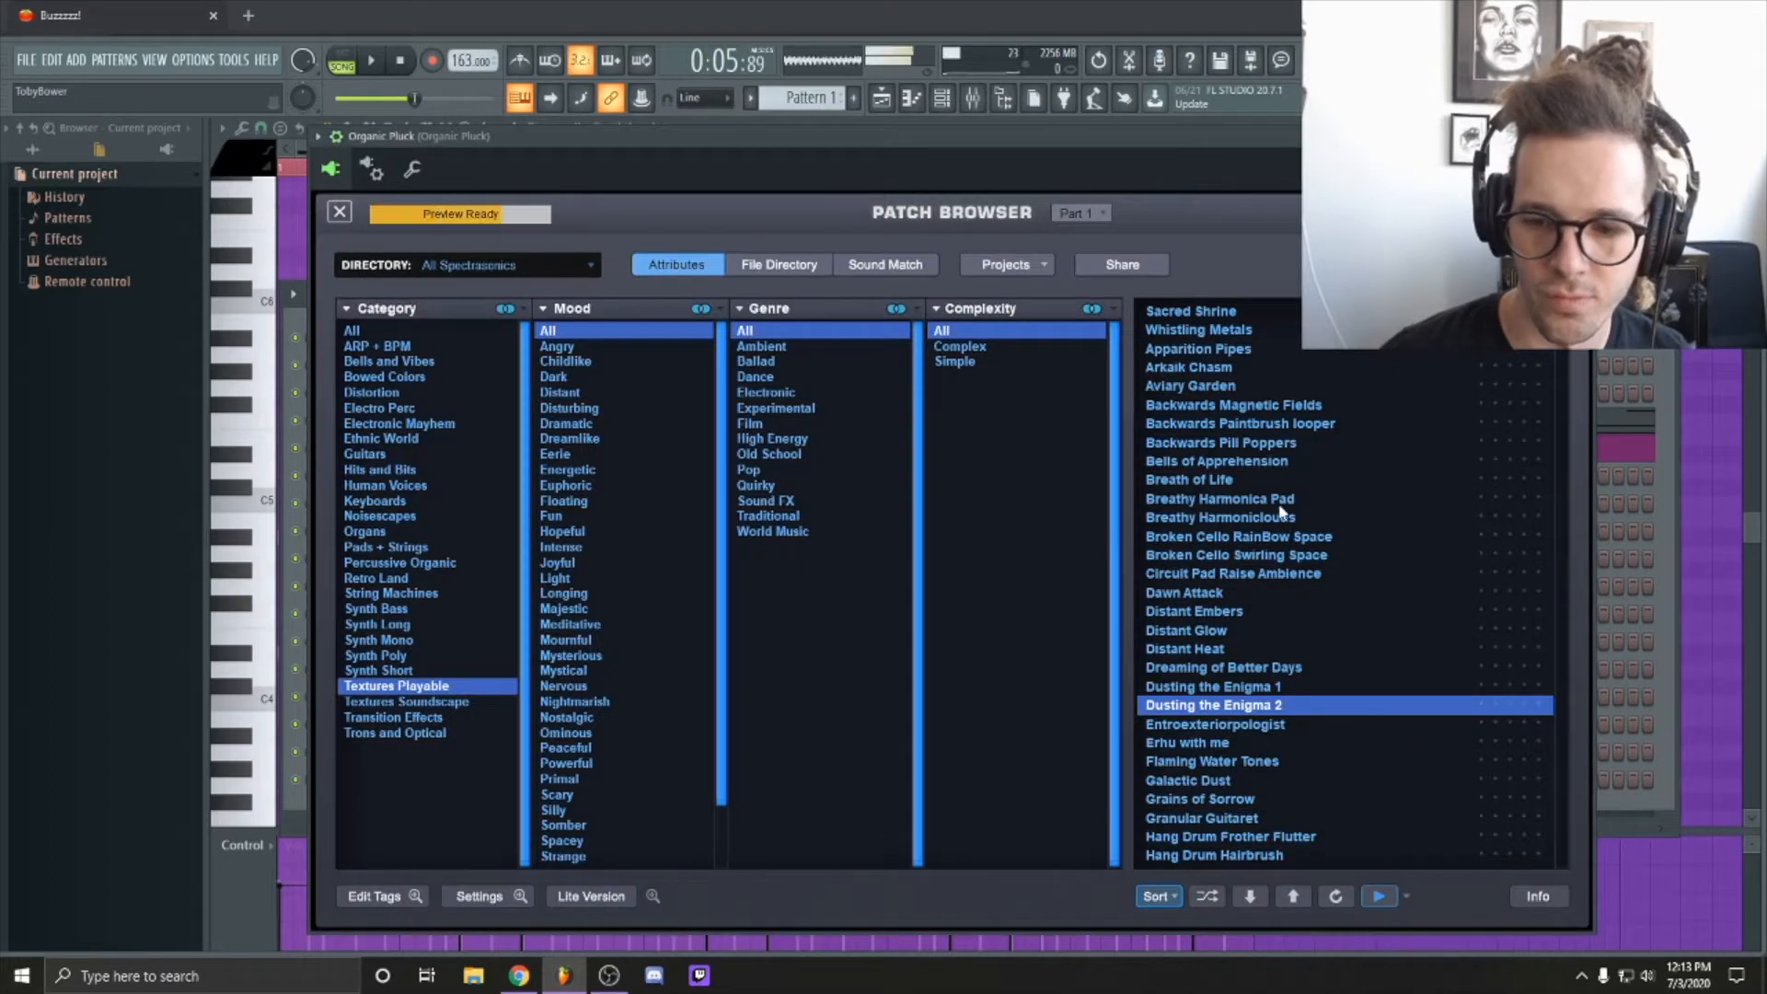
Step: Audition Textures Playable patches such as Galactic Dust for the Organic Pluck, load Lava Fluidity, and look up its sound matches
{"action": "scroll", "coordinate": [1282, 508], "scroll_direction": "down", "scroll_amount": 6}
{"action": "left_click", "coordinate": [1277, 451]}
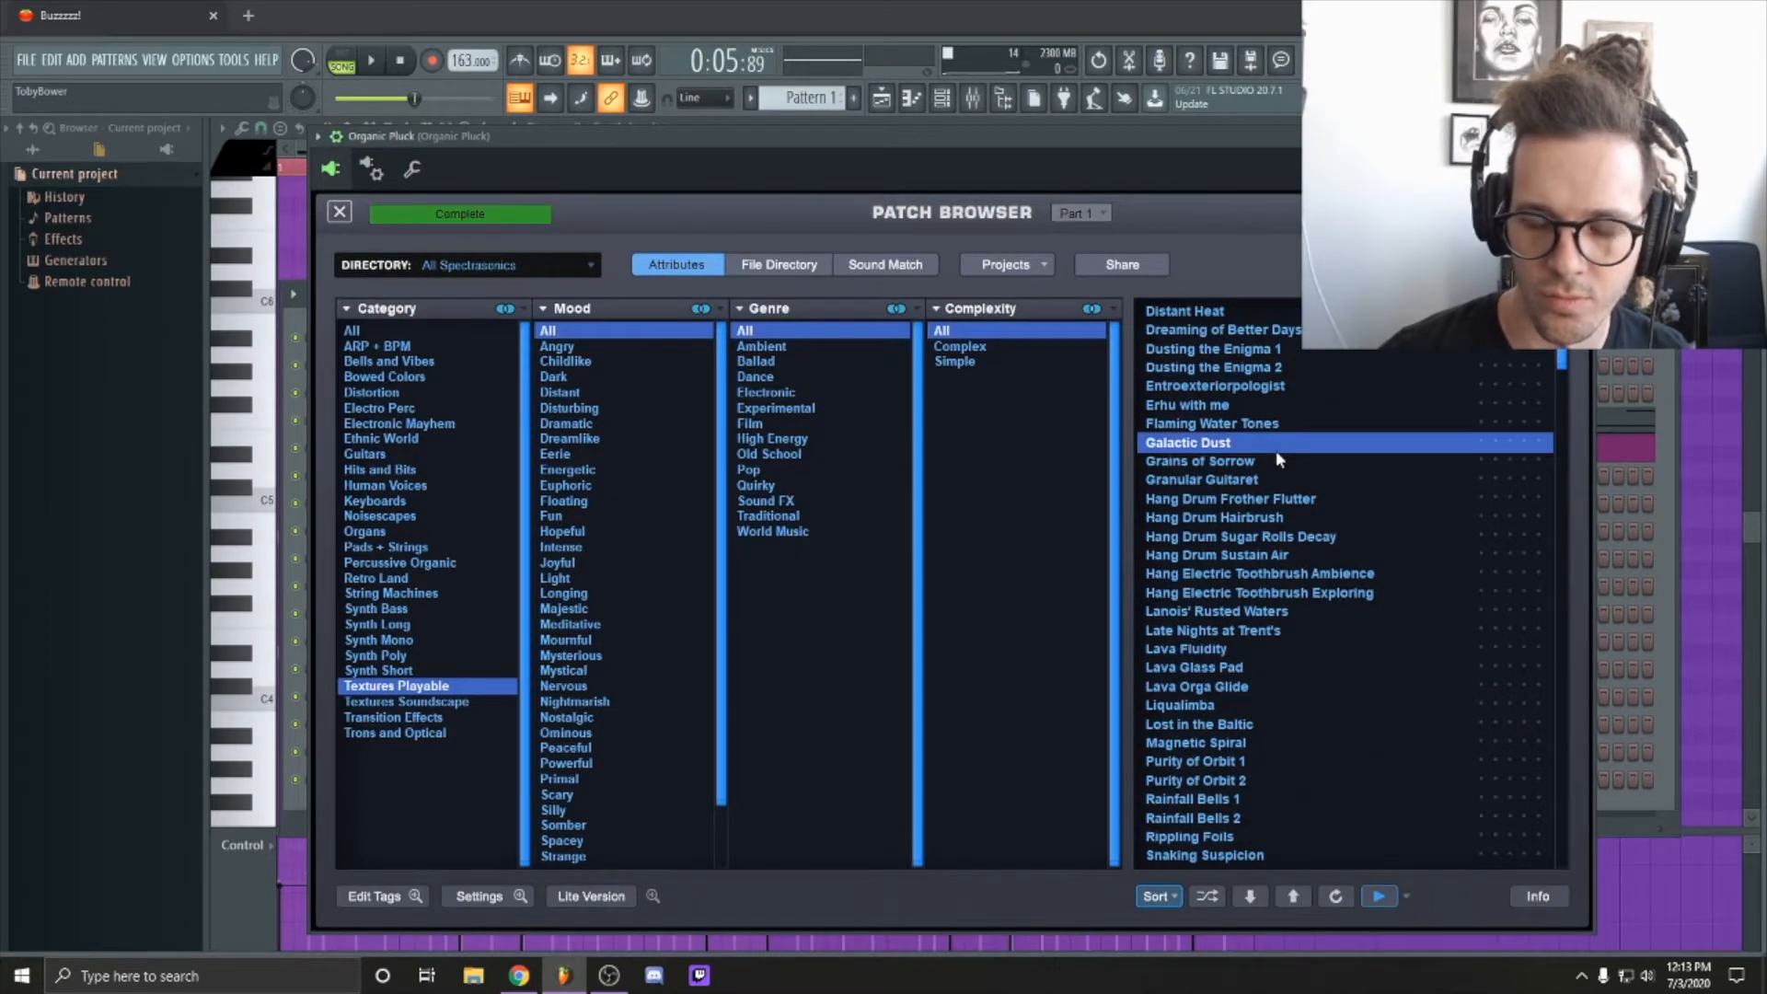
{"action": "scroll", "coordinate": [1275, 461], "scroll_direction": "down", "scroll_amount": 2}
{"action": "left_click", "coordinate": [1270, 516]}
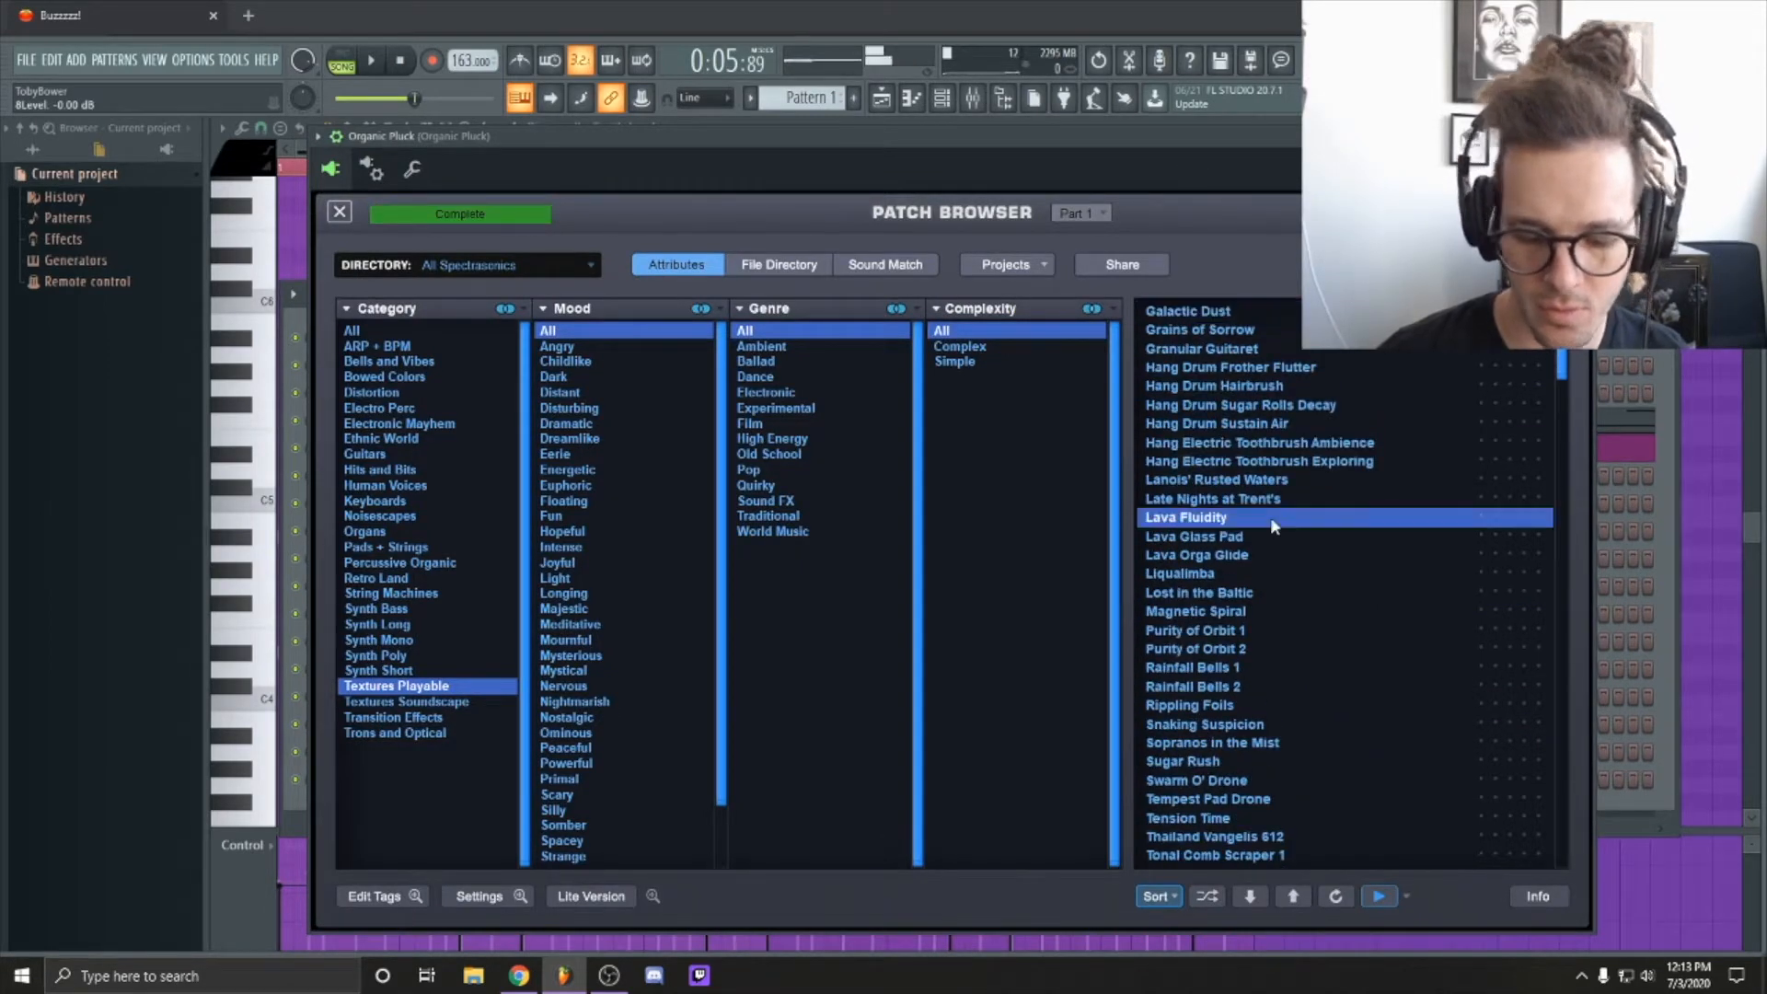
{"action": "scroll", "coordinate": [1270, 517], "scroll_direction": "down", "scroll_amount": 1}
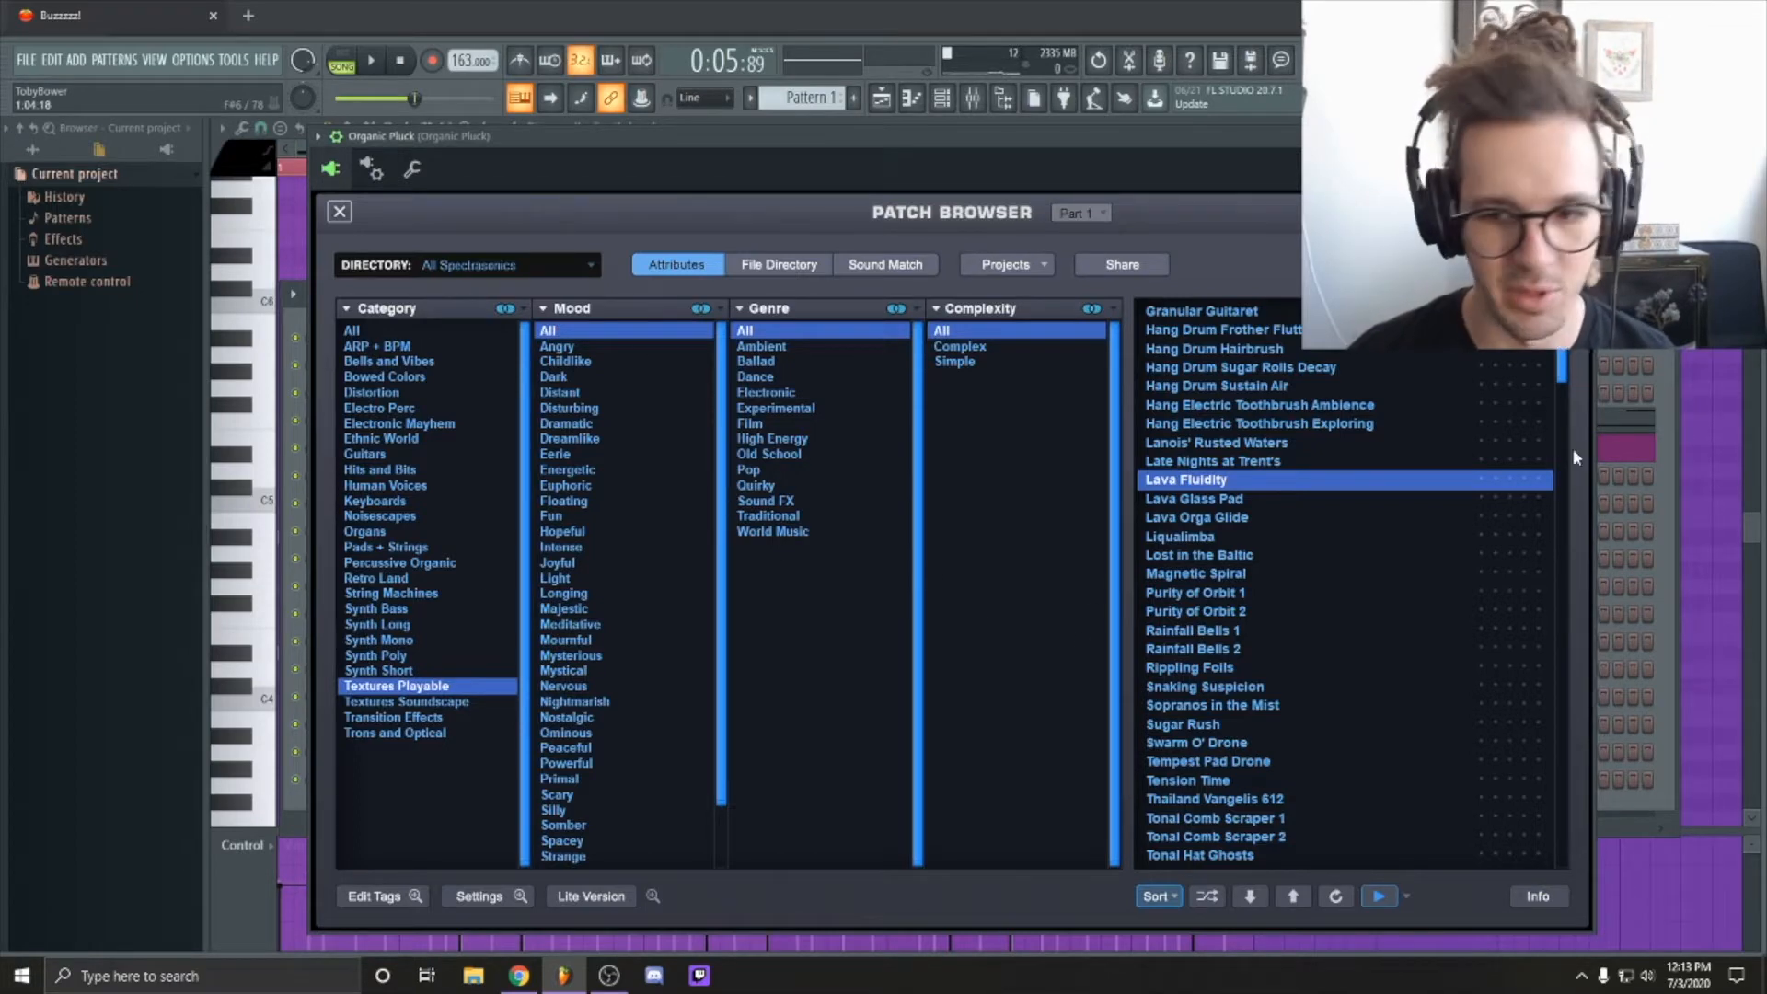
{"action": "left_click", "coordinate": [885, 265]}
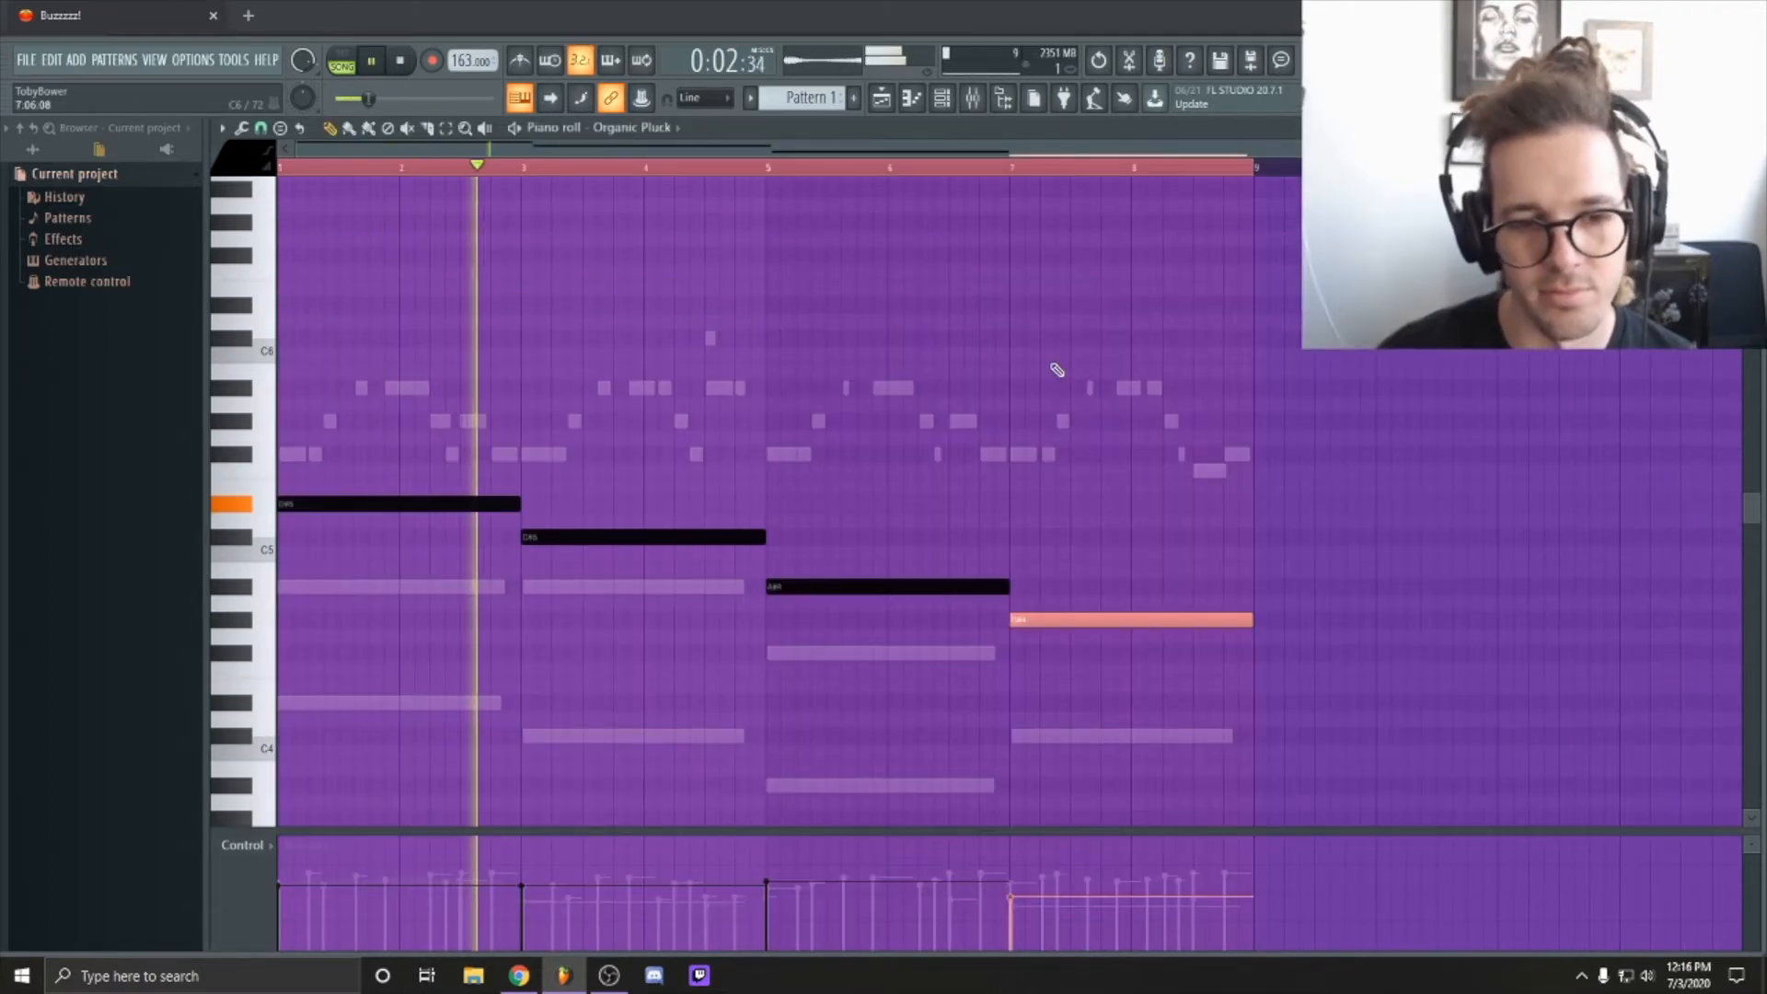
Step: Set the loop of the Organic Pluck's HalfTime effect to 1/8 and close the effect and the mixer
{"action": "key", "text": "F6"}
{"action": "key", "text": "F9"}
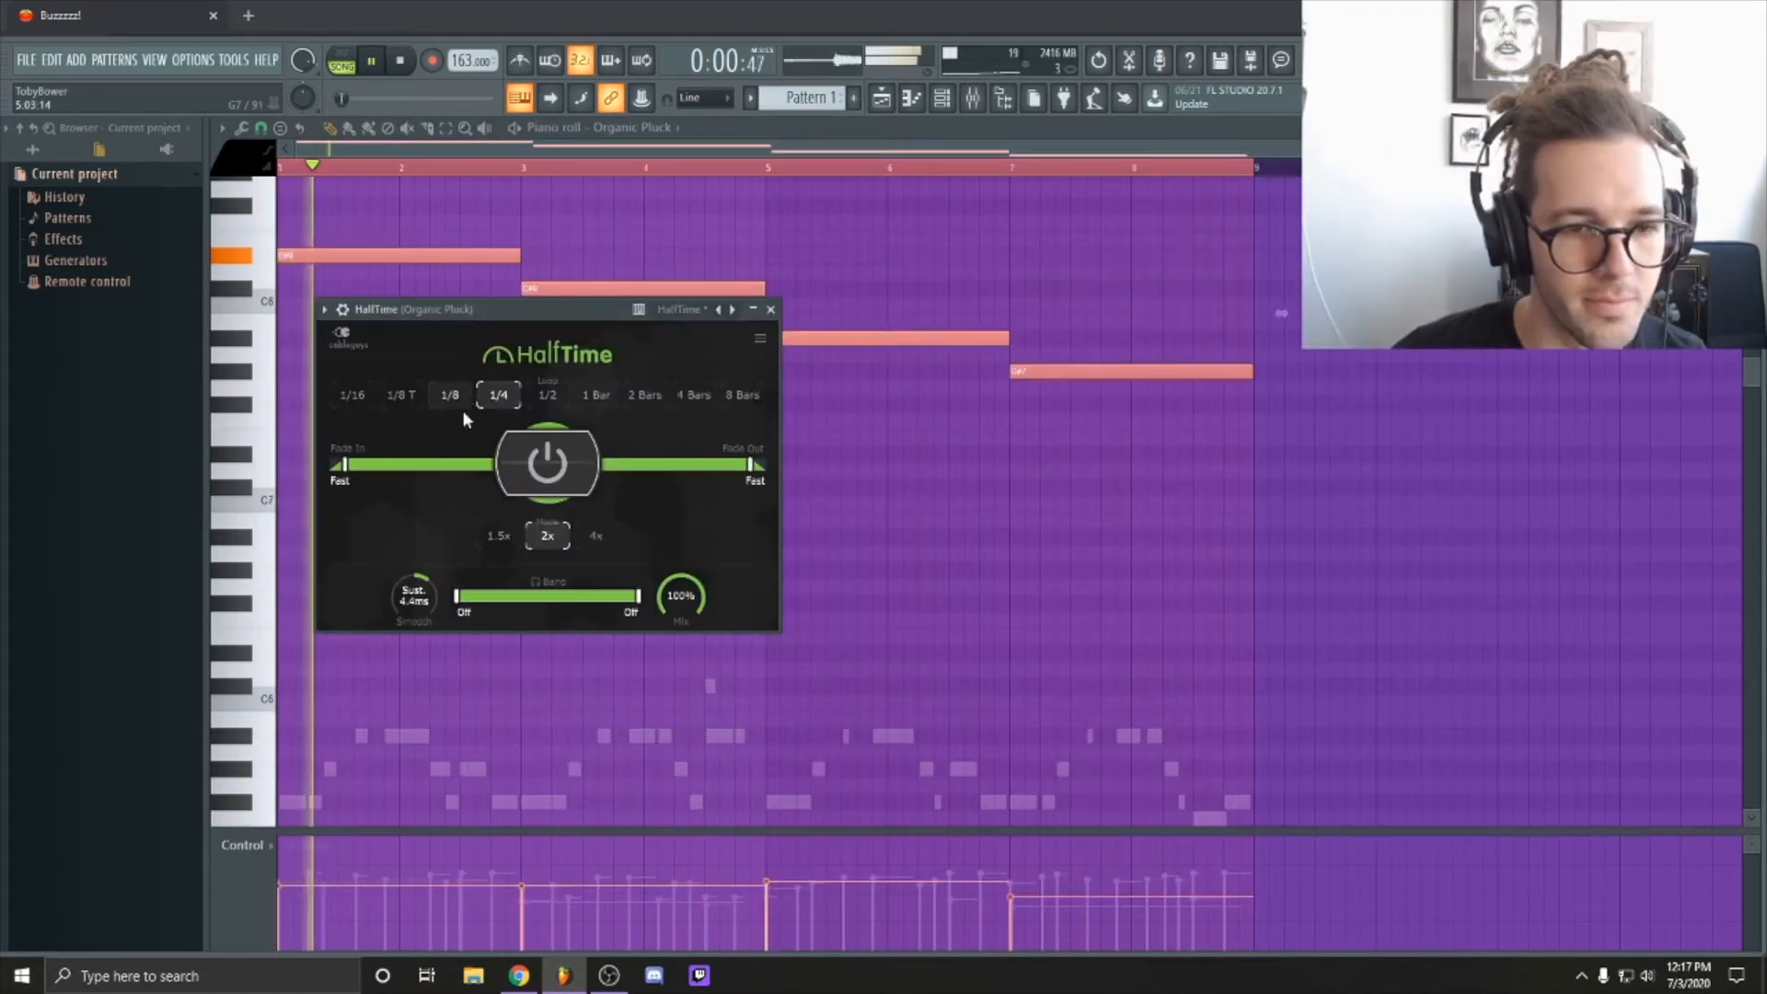
{"action": "left_click", "coordinate": [451, 394]}
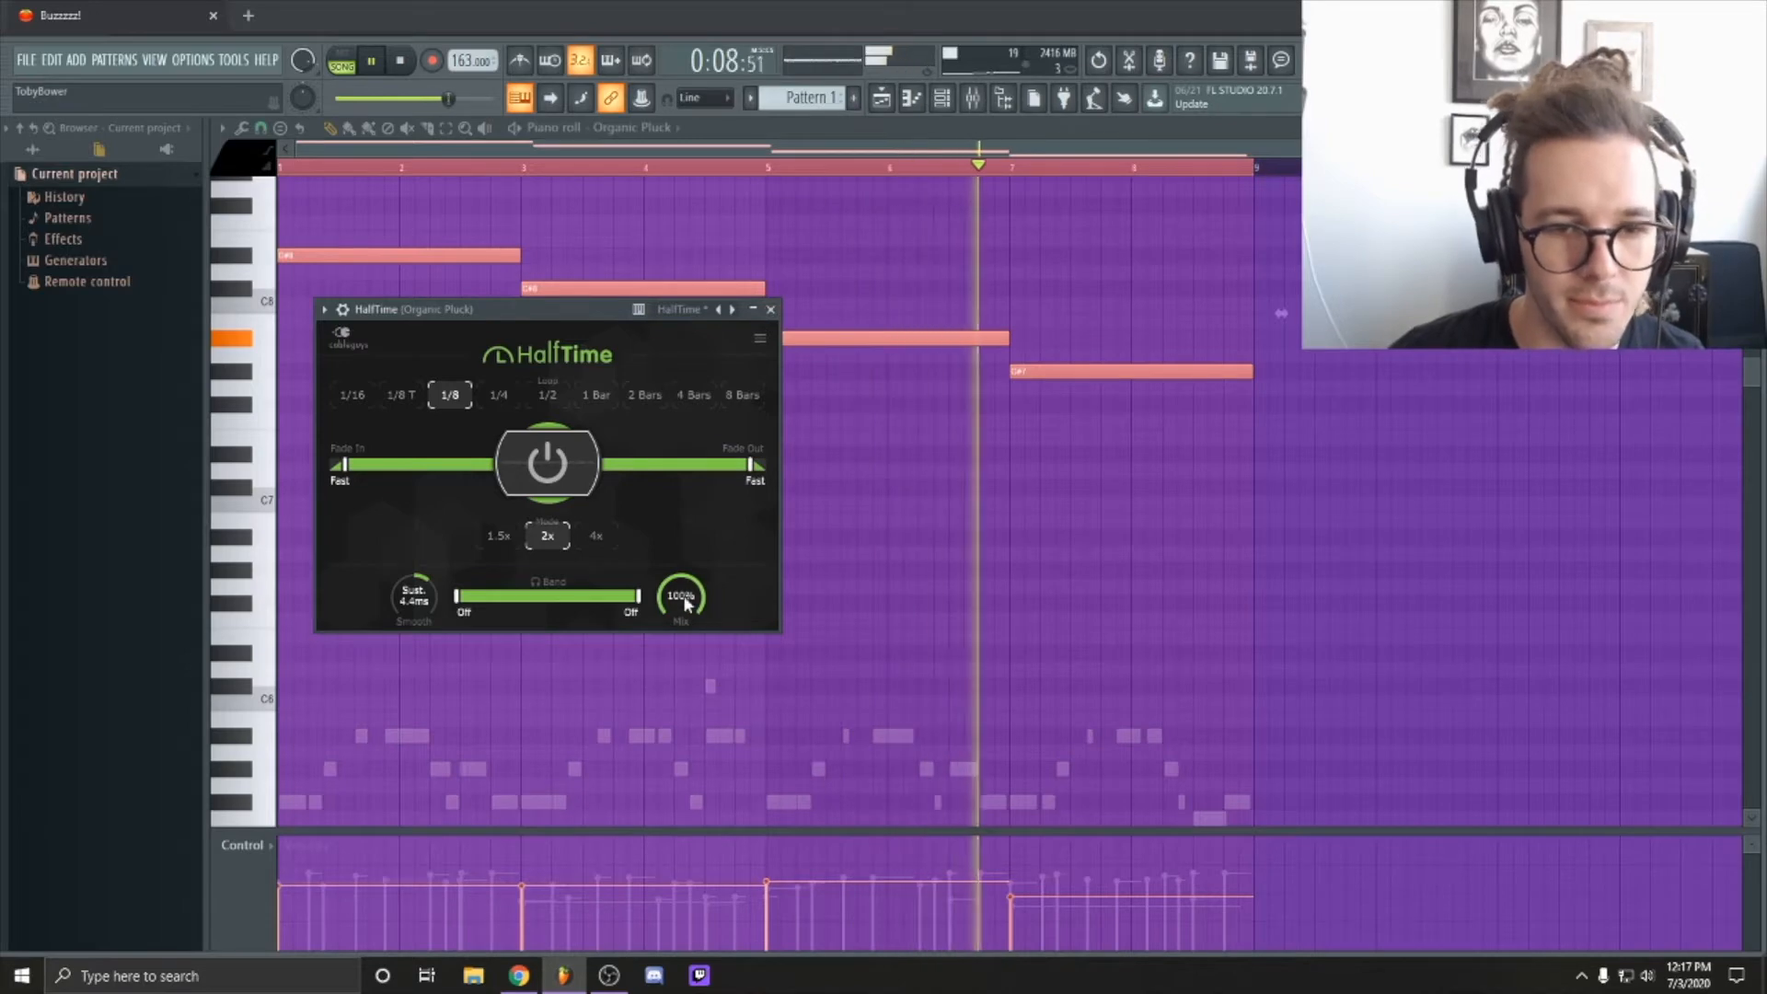
{"action": "left_click", "coordinate": [774, 312]}
{"action": "key", "text": "F9"}
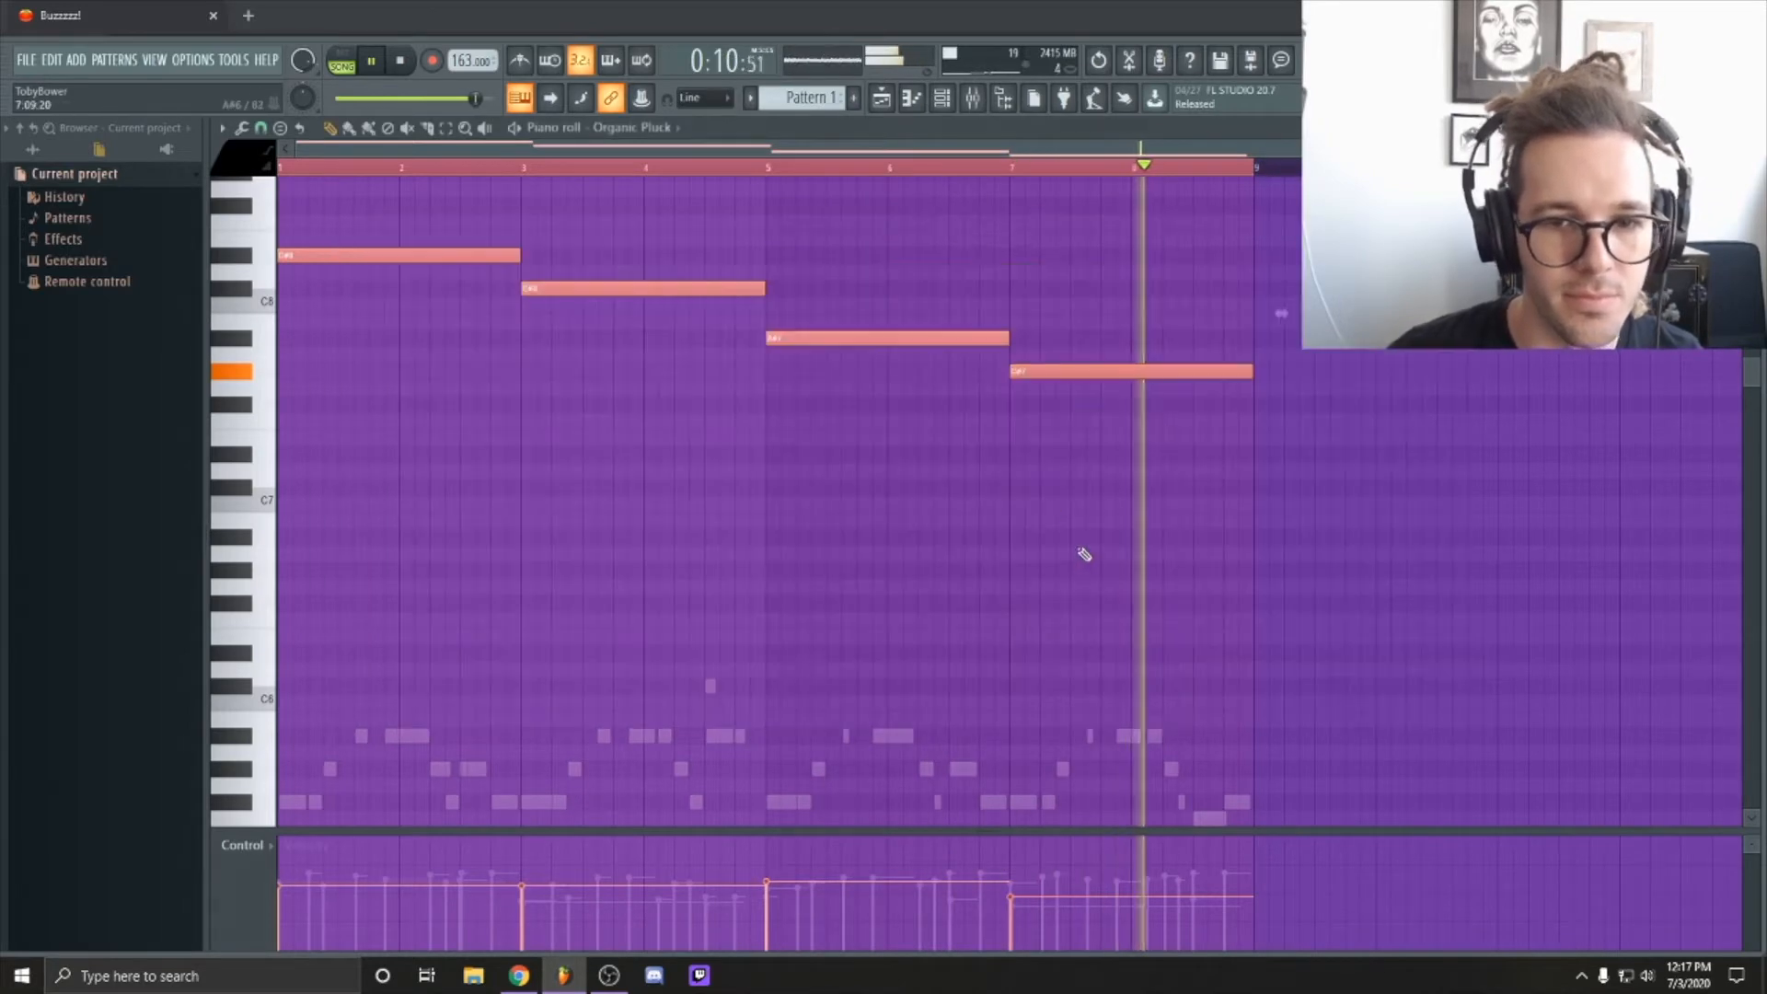
Step: Bring up the channel rack and the mixer
{"action": "key", "text": "F6"}
{"action": "key", "text": "F9"}
{"action": "left_click", "coordinate": [649, 451]}
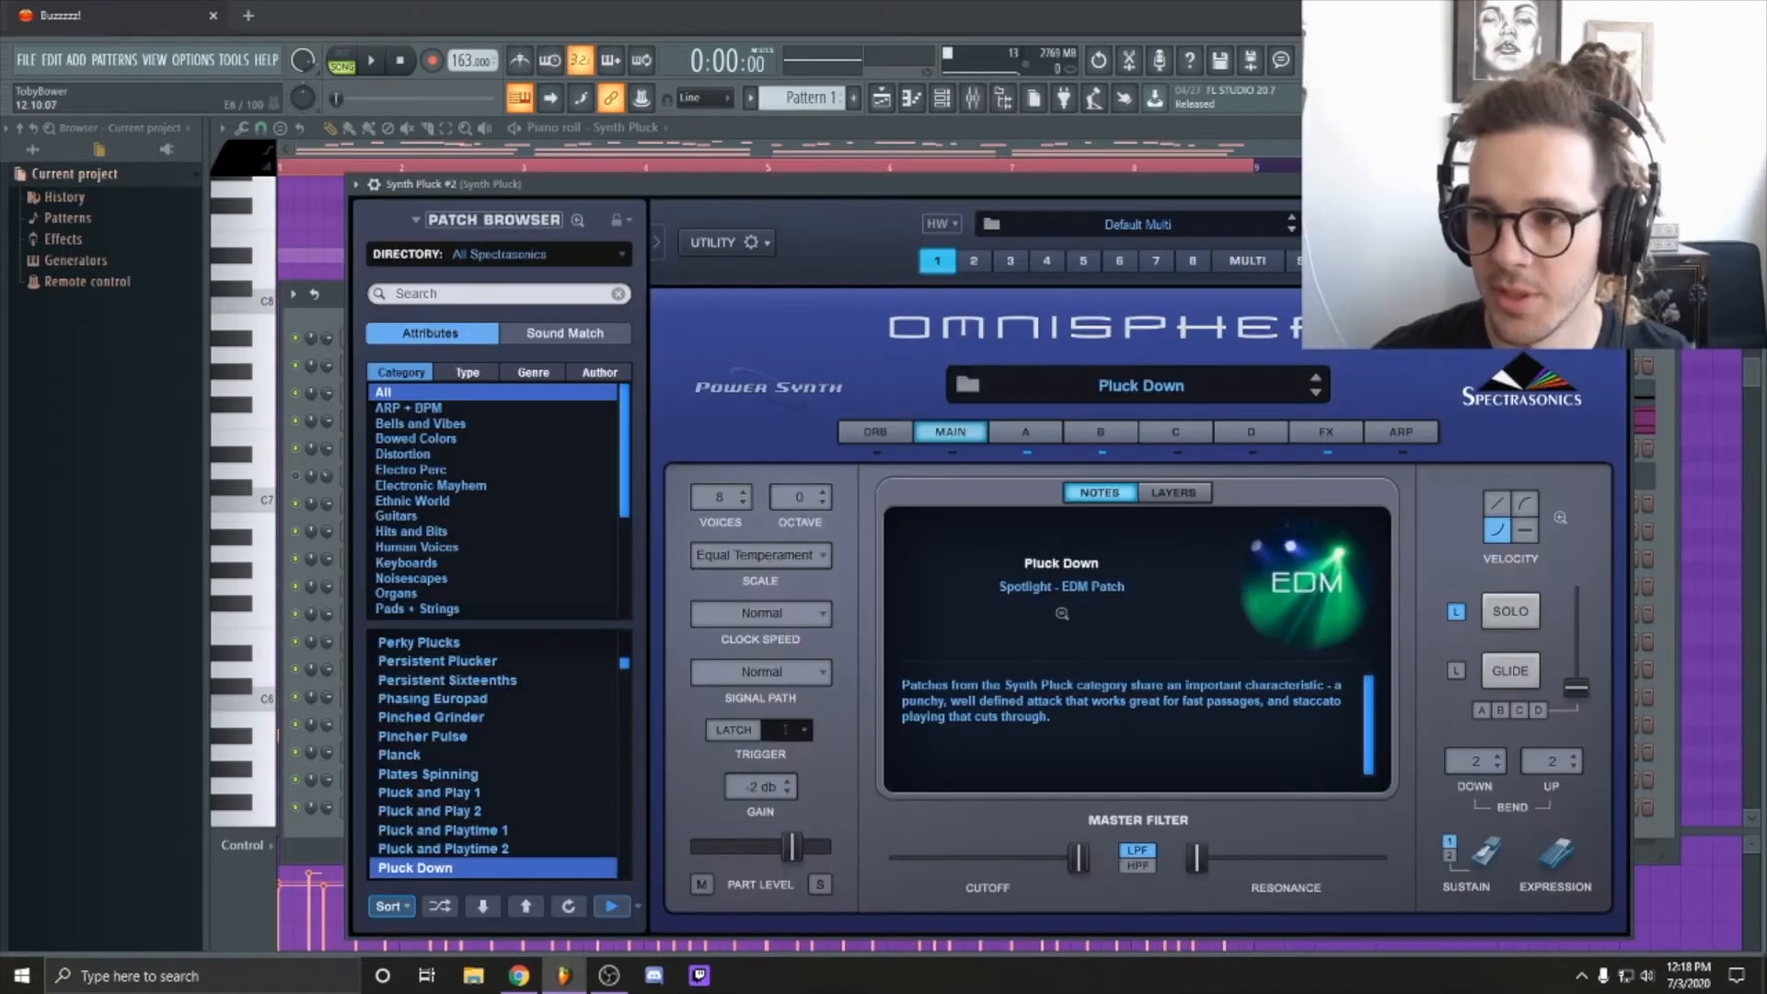
Step: Paste the Synth Pluck notes into the Synth Pluck #2 channel, open them in the piano roll, and play them back
{"action": "left_click", "coordinate": [1621, 185]}
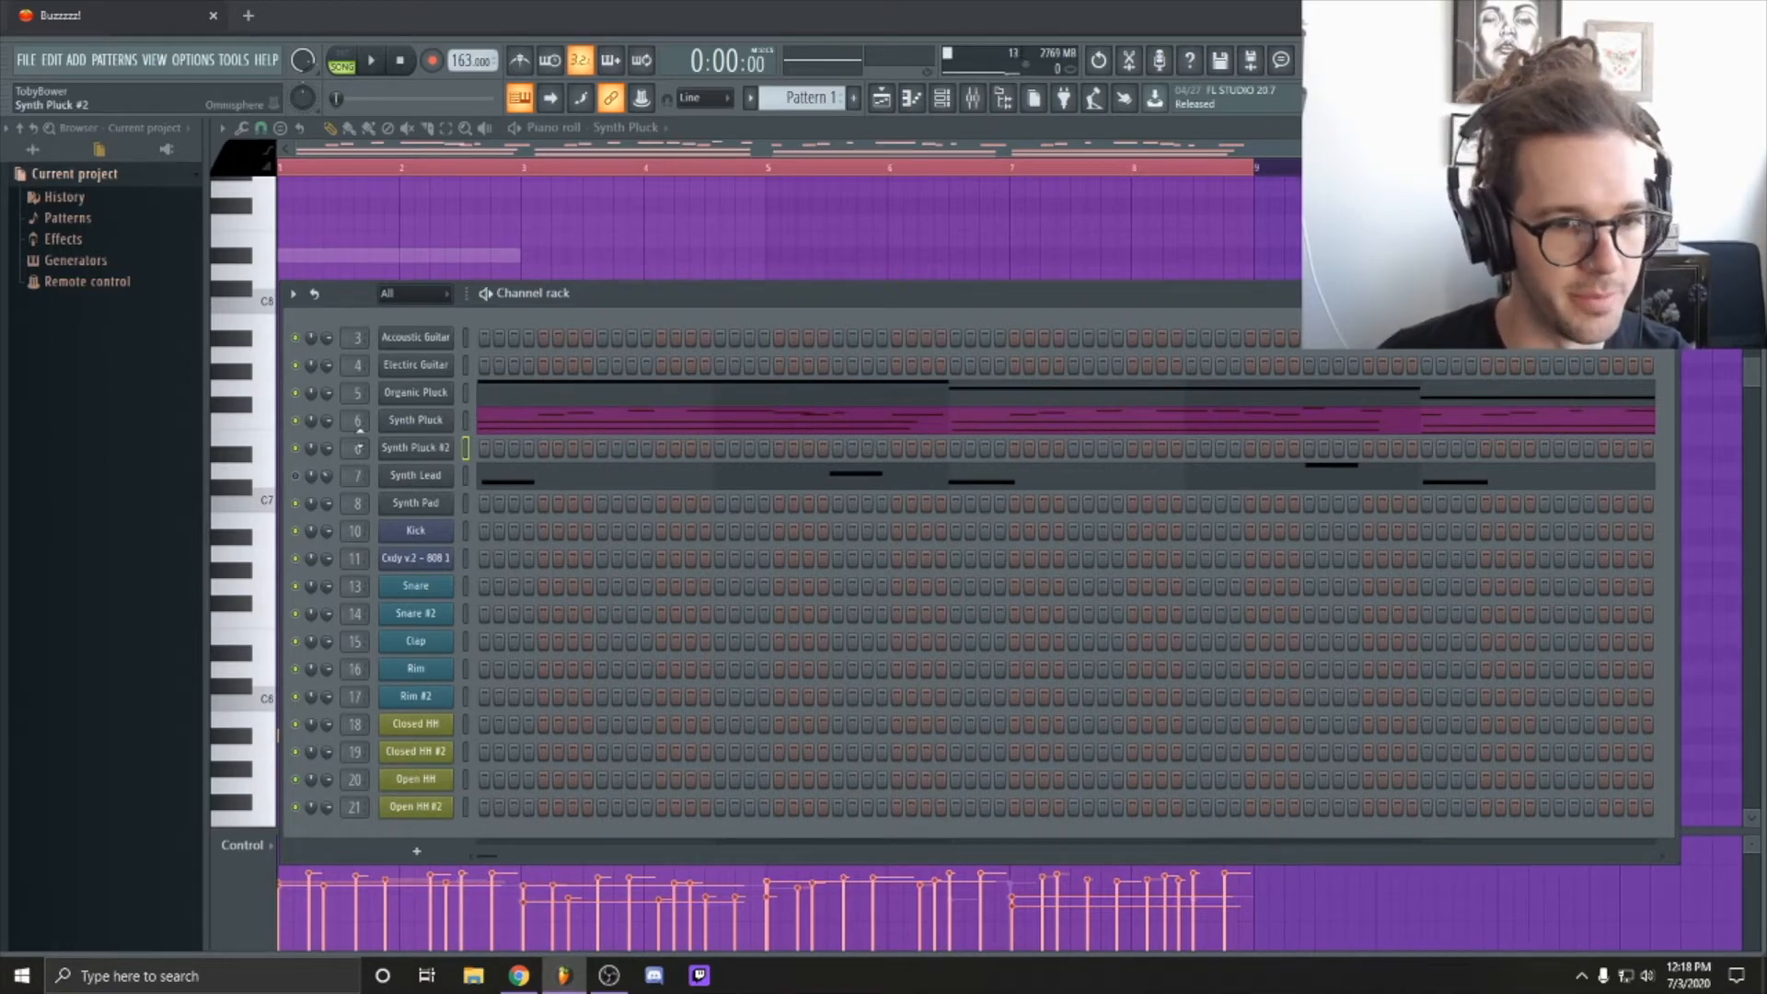
{"action": "key", "text": "ctrl+v"}
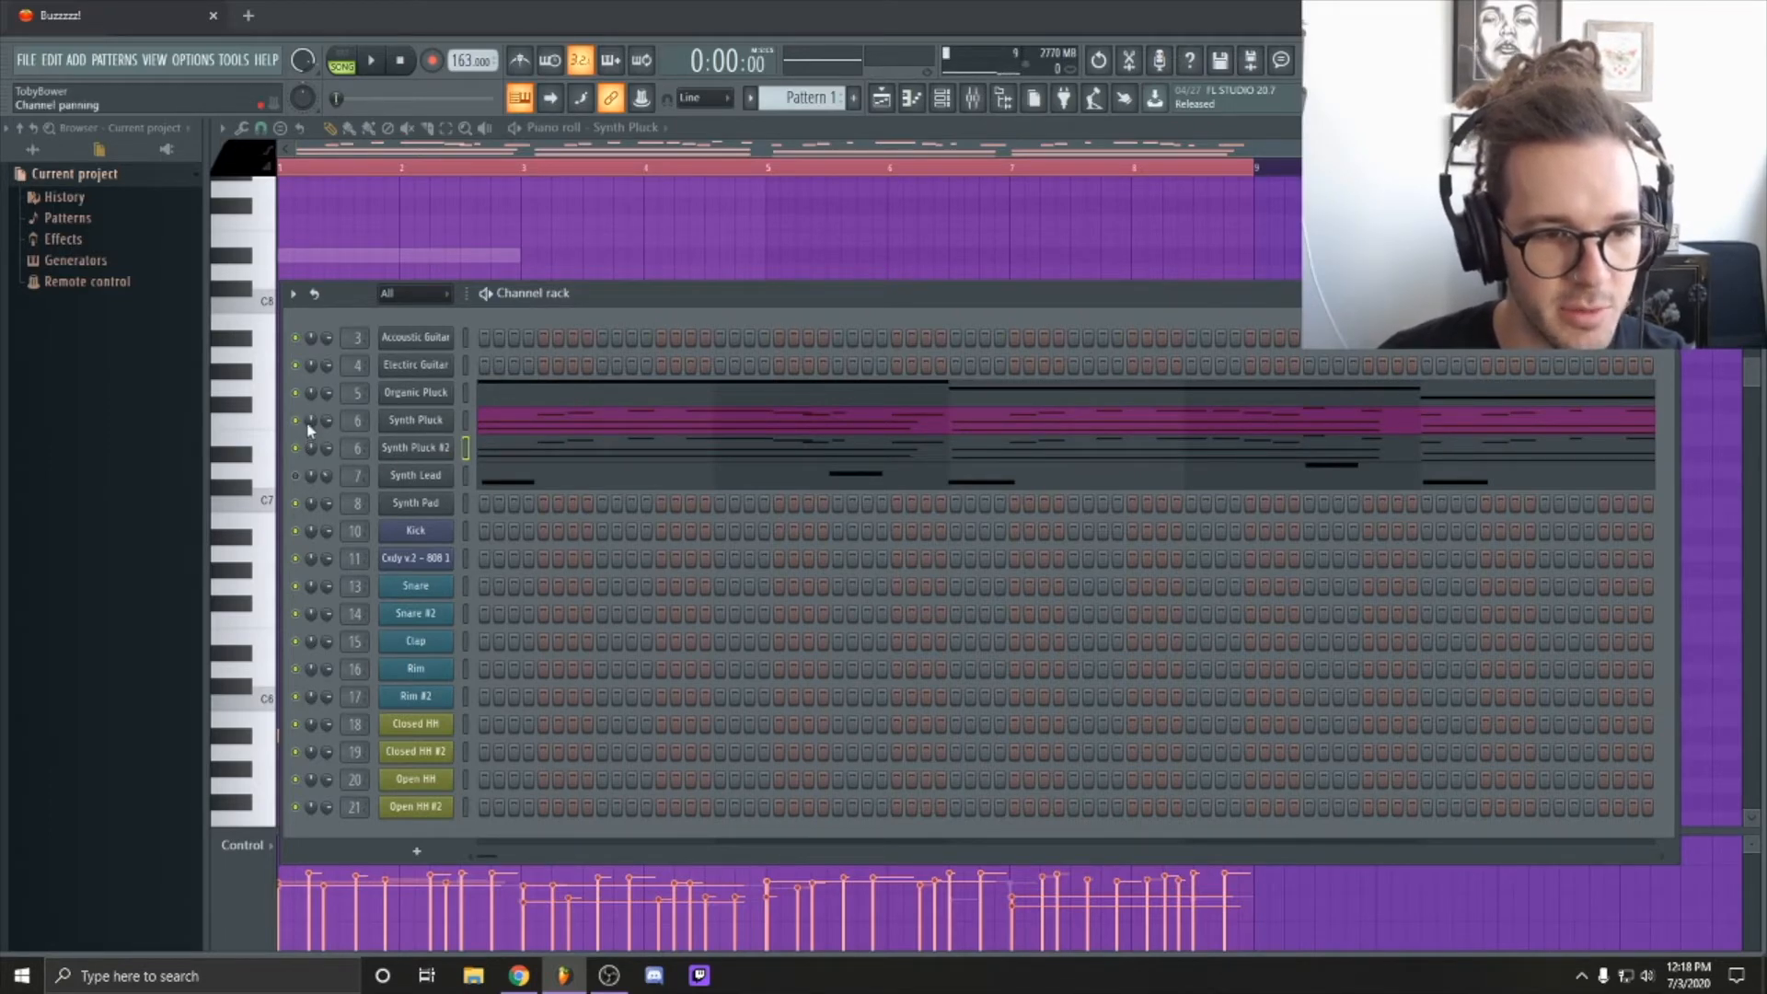
{"action": "left_click", "coordinate": [516, 448]}
{"action": "key", "text": "space"}
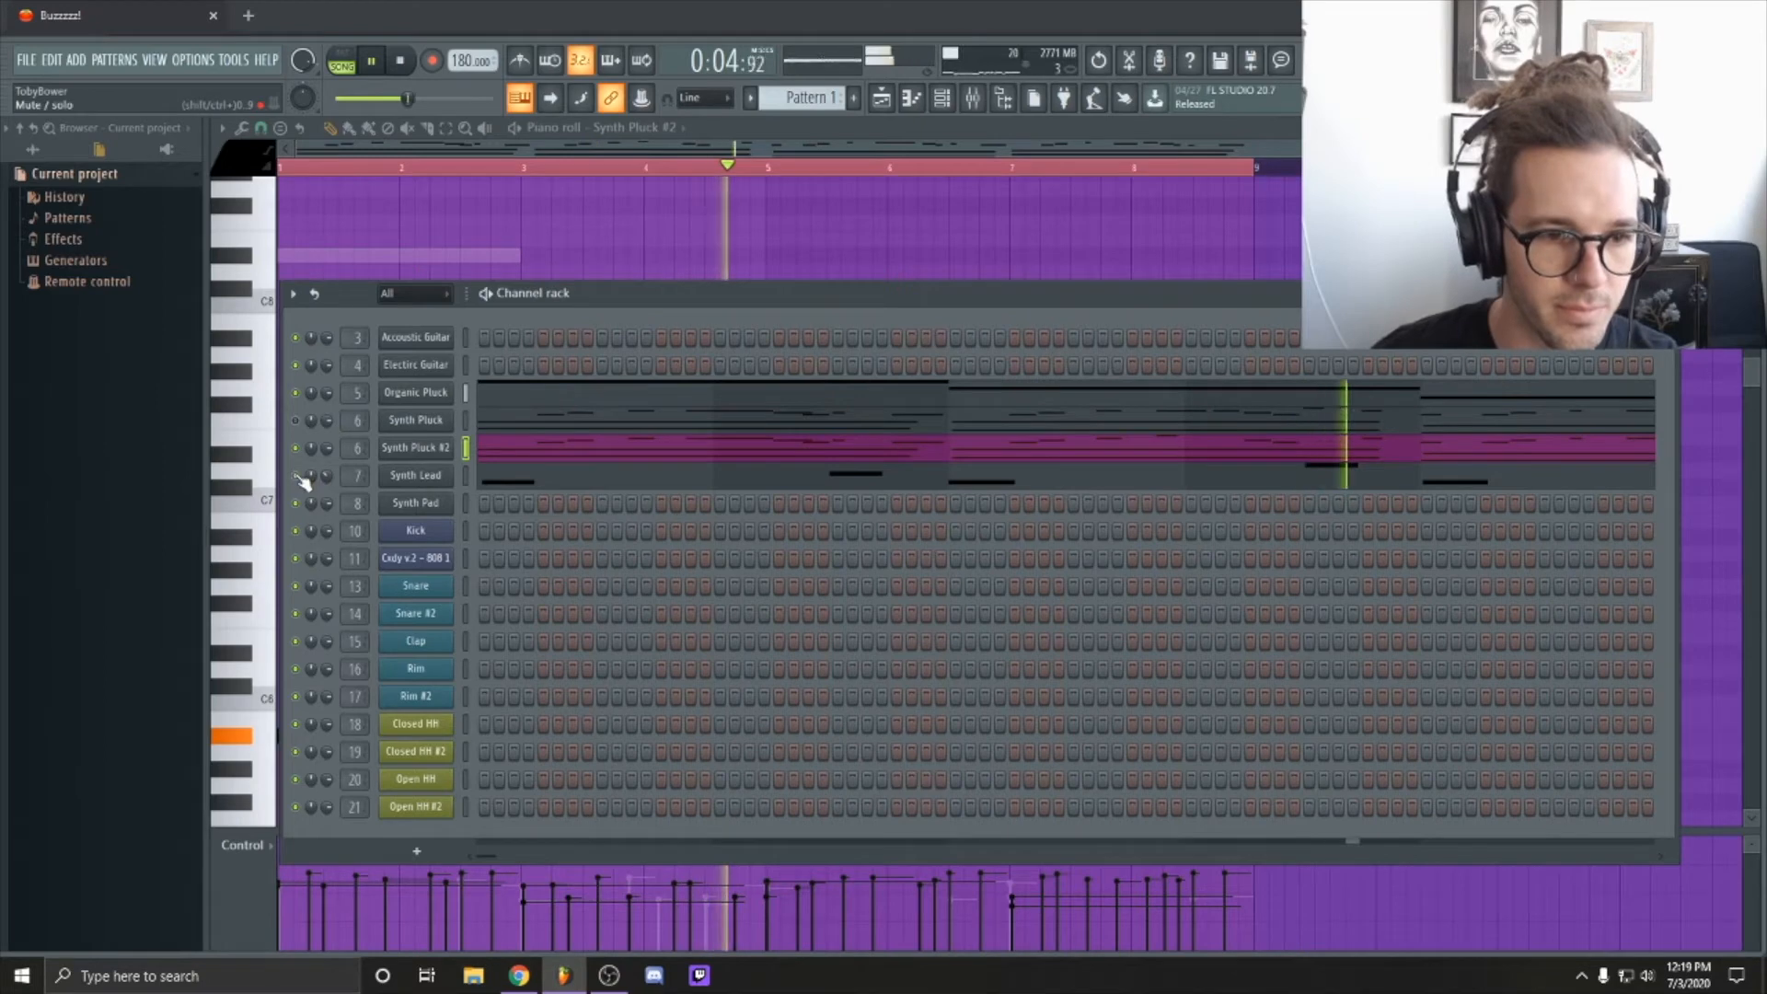
{"action": "left_click", "coordinate": [1025, 126]}
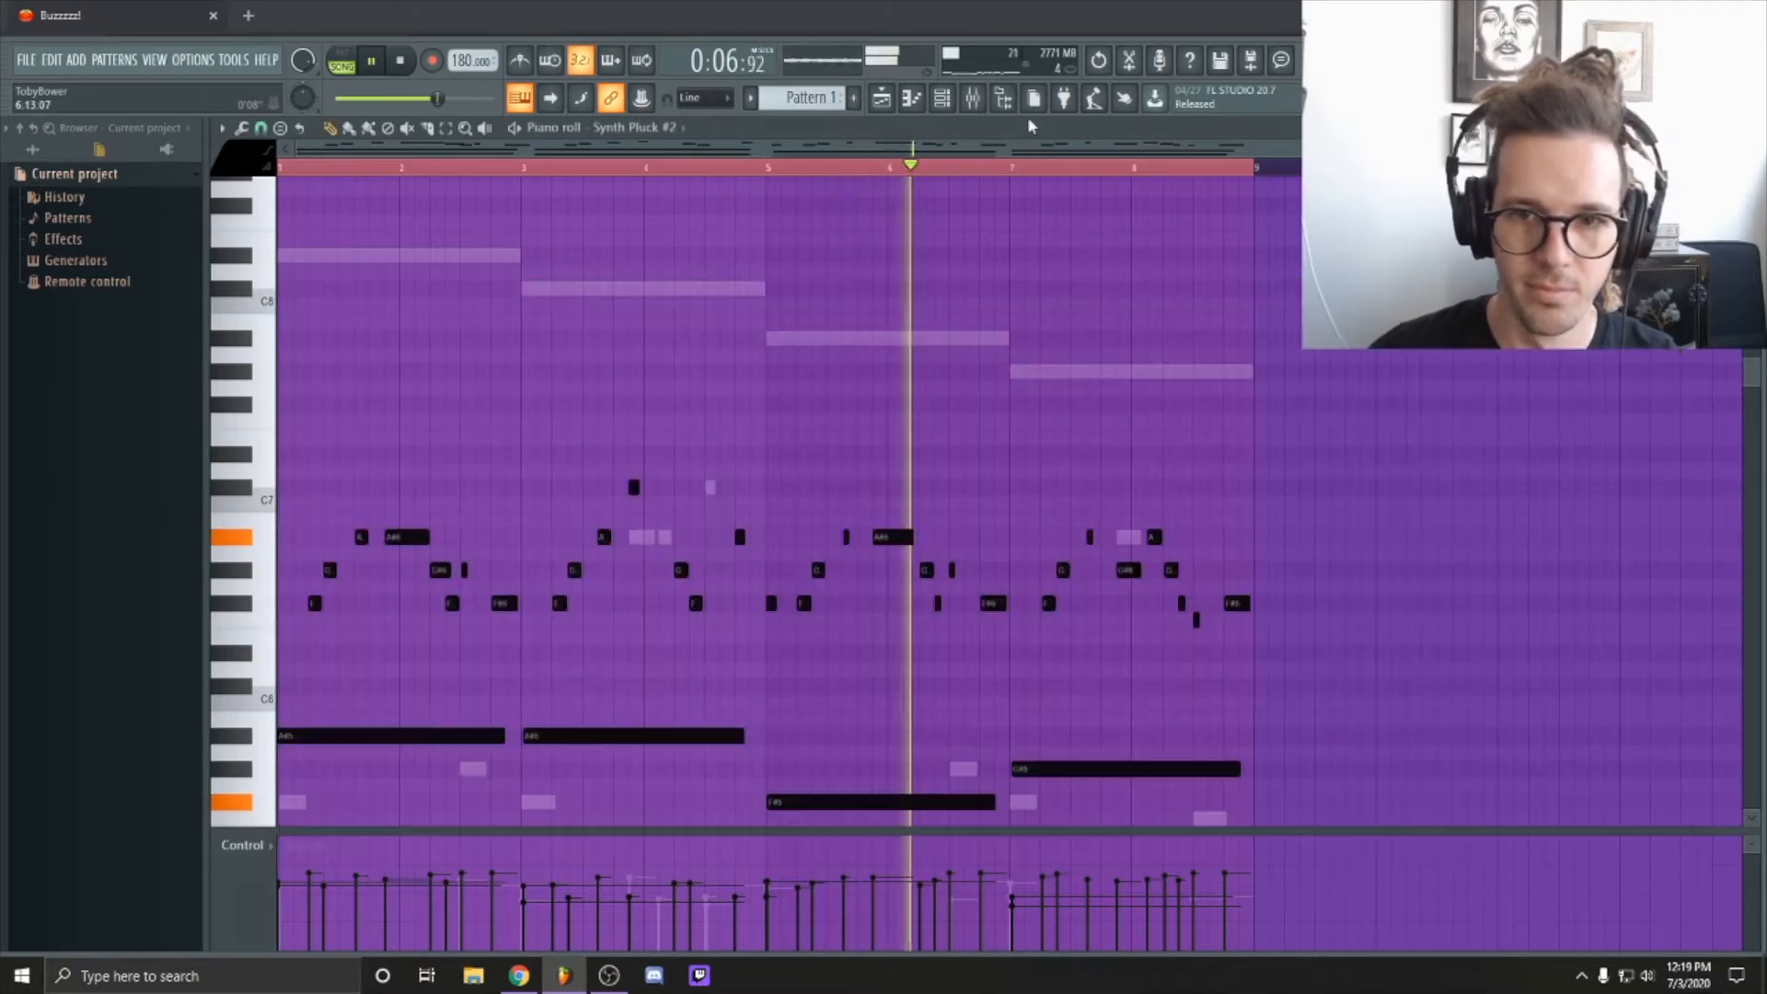
{"action": "key", "text": "F6"}
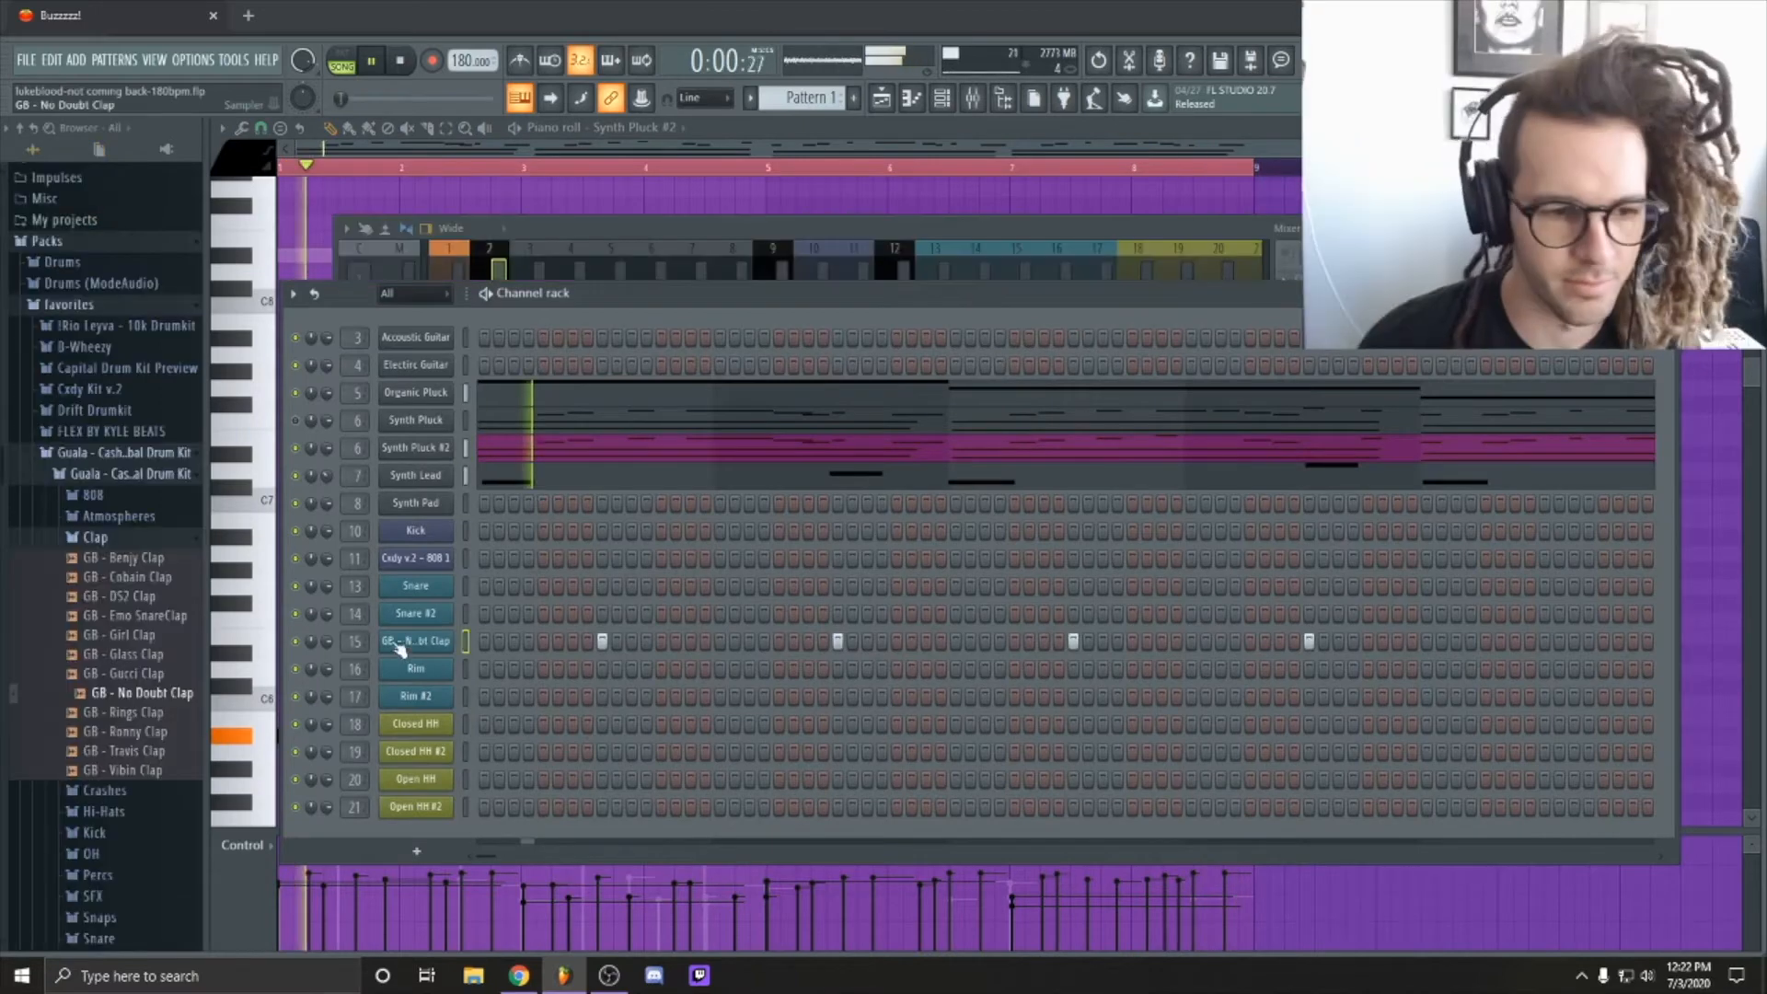
Step: Duplicate the GB - No Doubt Clap hits to fill all eight bars, and add a quieter extra clap at the end of bar 8
{"action": "right_click", "coordinate": [442, 636]}
{"action": "left_click", "coordinate": [481, 642]}
{"action": "scroll", "coordinate": [506, 608], "scroll_direction": "down", "scroll_amount": 3}
{"action": "key", "text": "ctrl+b"}
{"action": "left_click", "coordinate": [1361, 797], "text": "ctrl"}
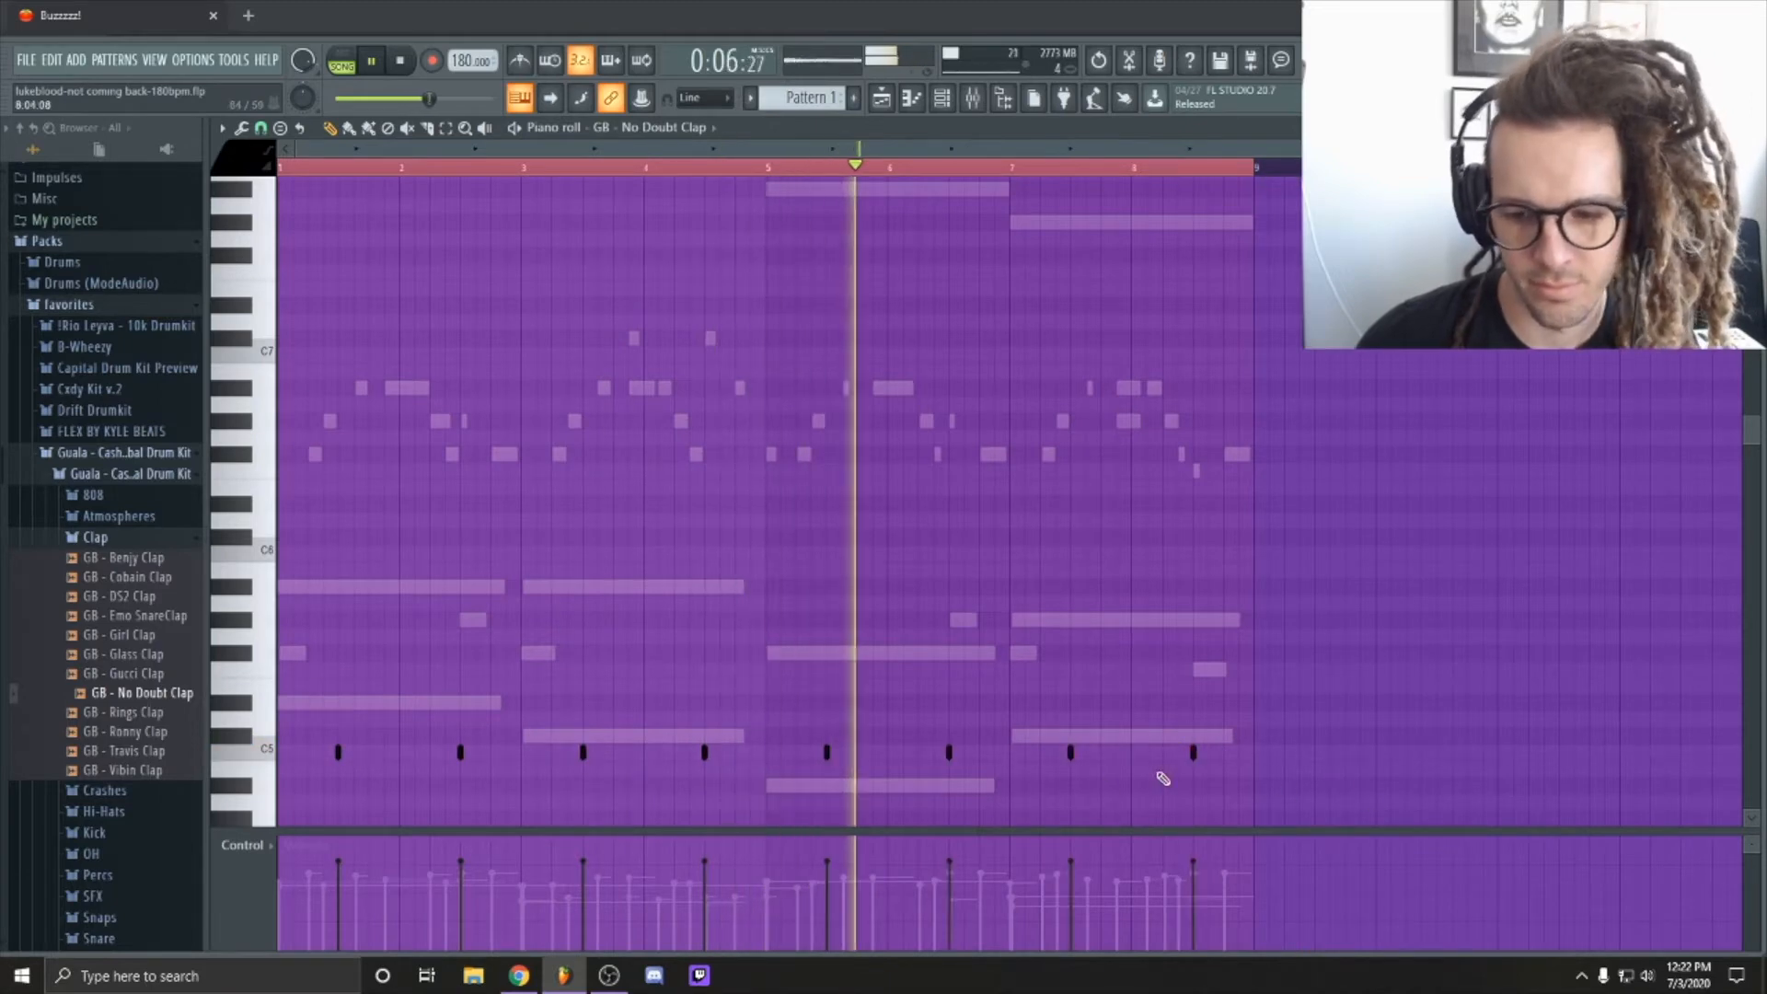
{"action": "left_click", "coordinate": [1239, 752]}
{"action": "left_click", "coordinate": [1239, 902]}
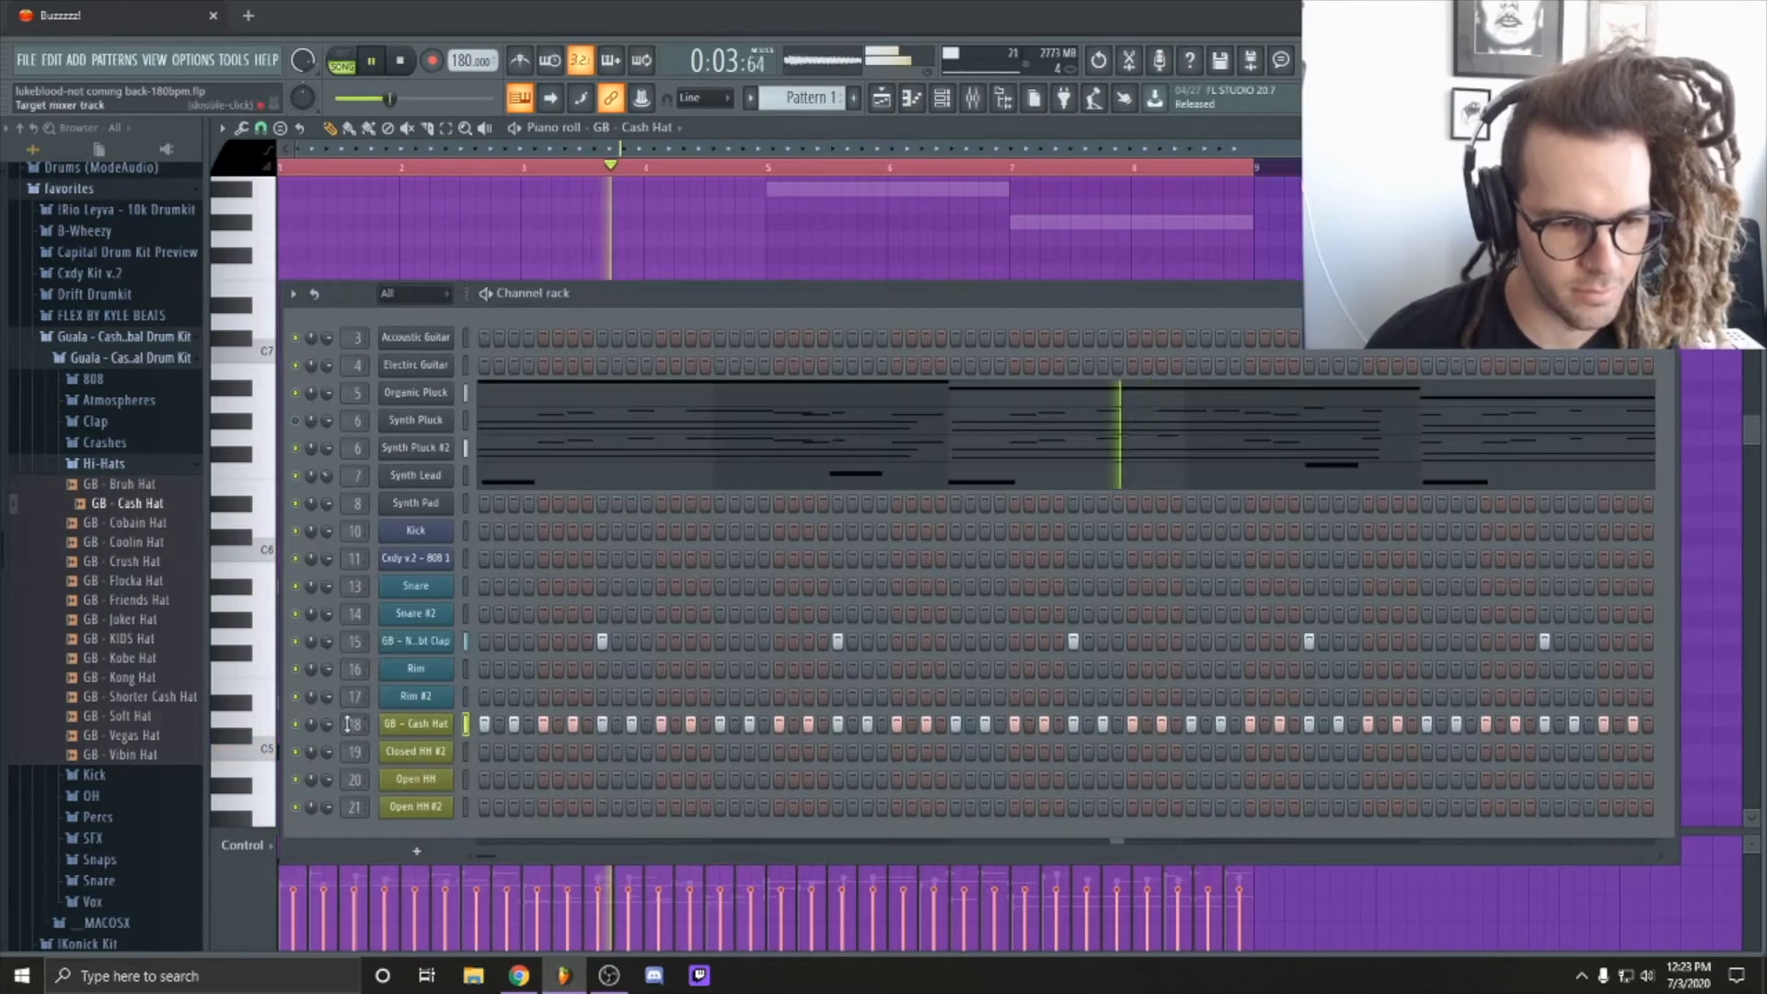
Step: Slightly lower the volume of the GB - Cash Hat channel and check its channel settings
{"action": "key", "text": "F6"}
{"action": "left_click_drag", "start_coordinate": [328, 724], "coordinate": [328, 729]}
{"action": "left_click", "coordinate": [416, 724]}
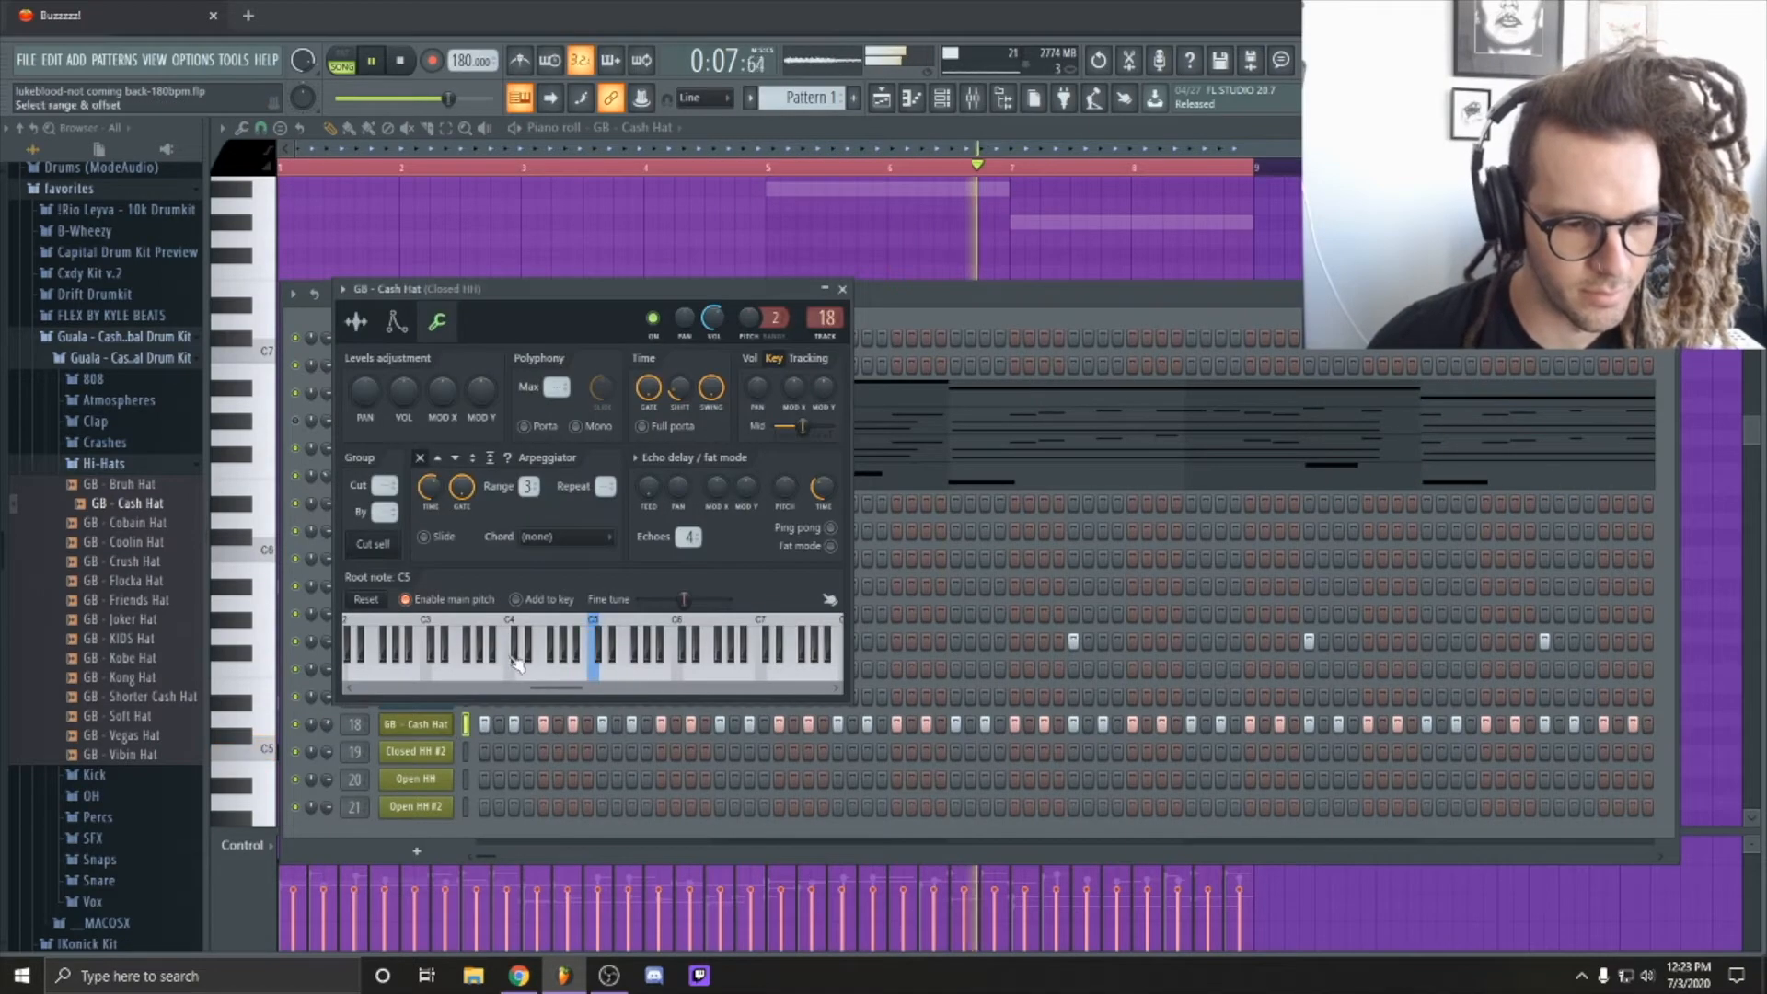
{"action": "left_click", "coordinate": [842, 290]}
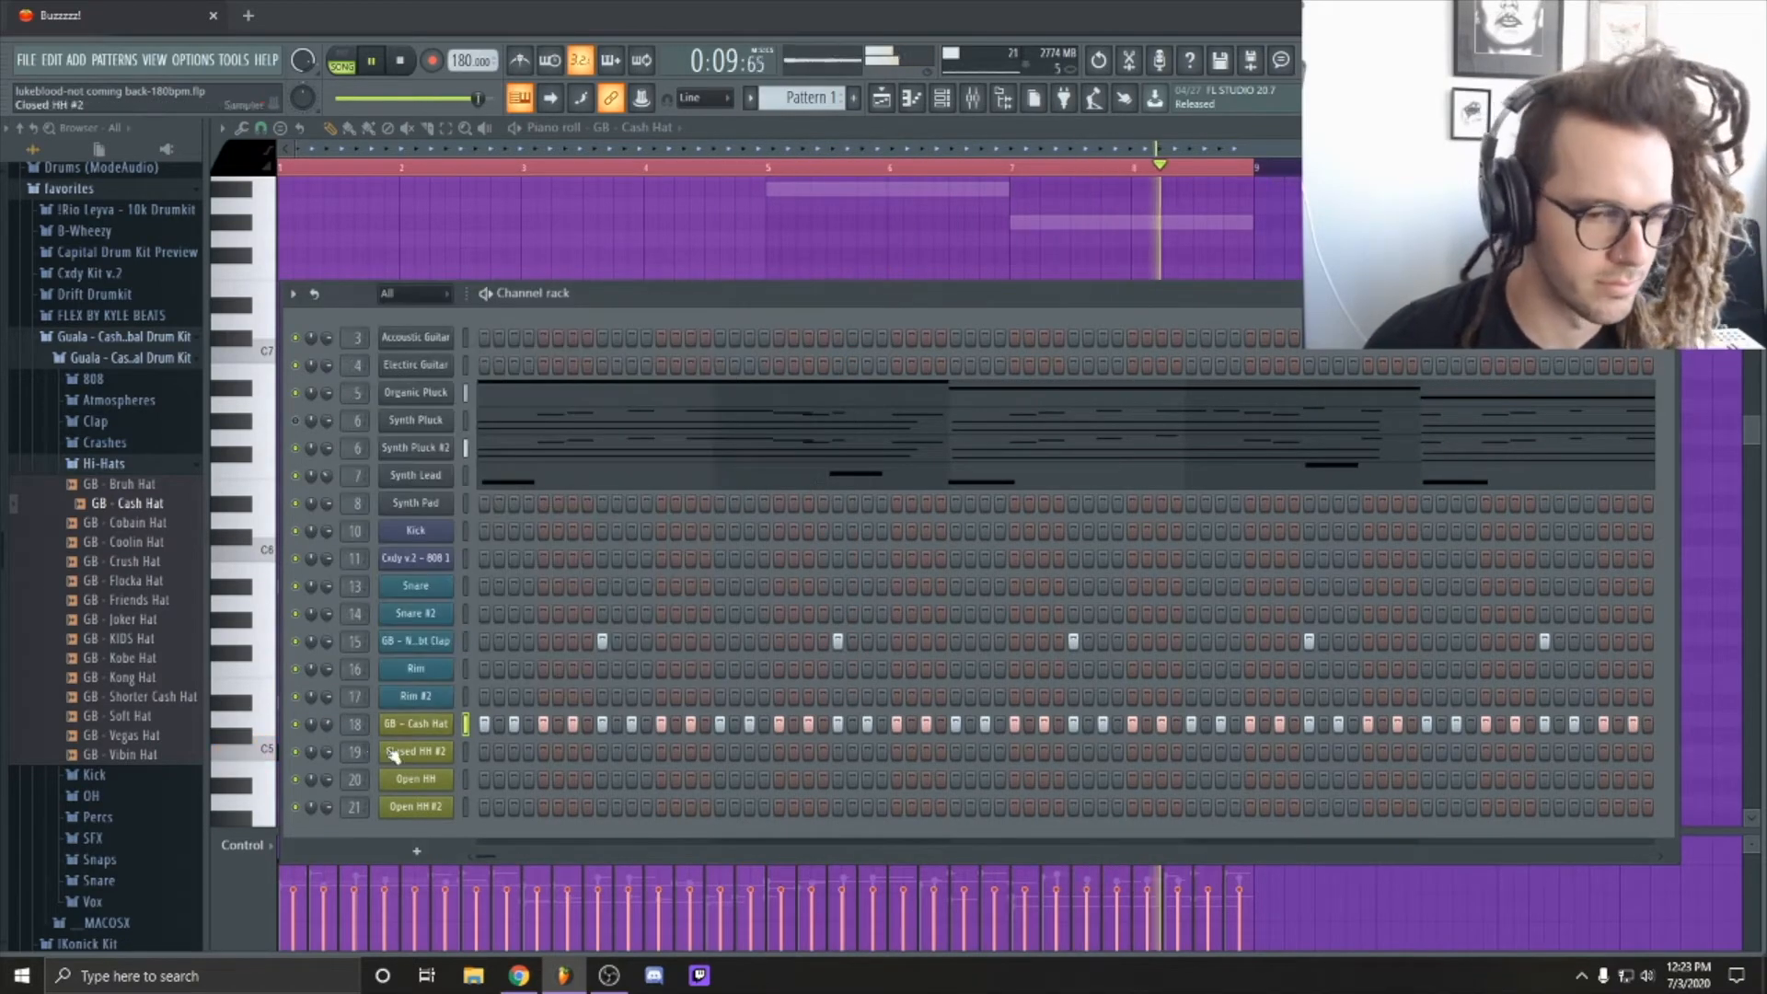
{"action": "left_click", "coordinate": [410, 724]}
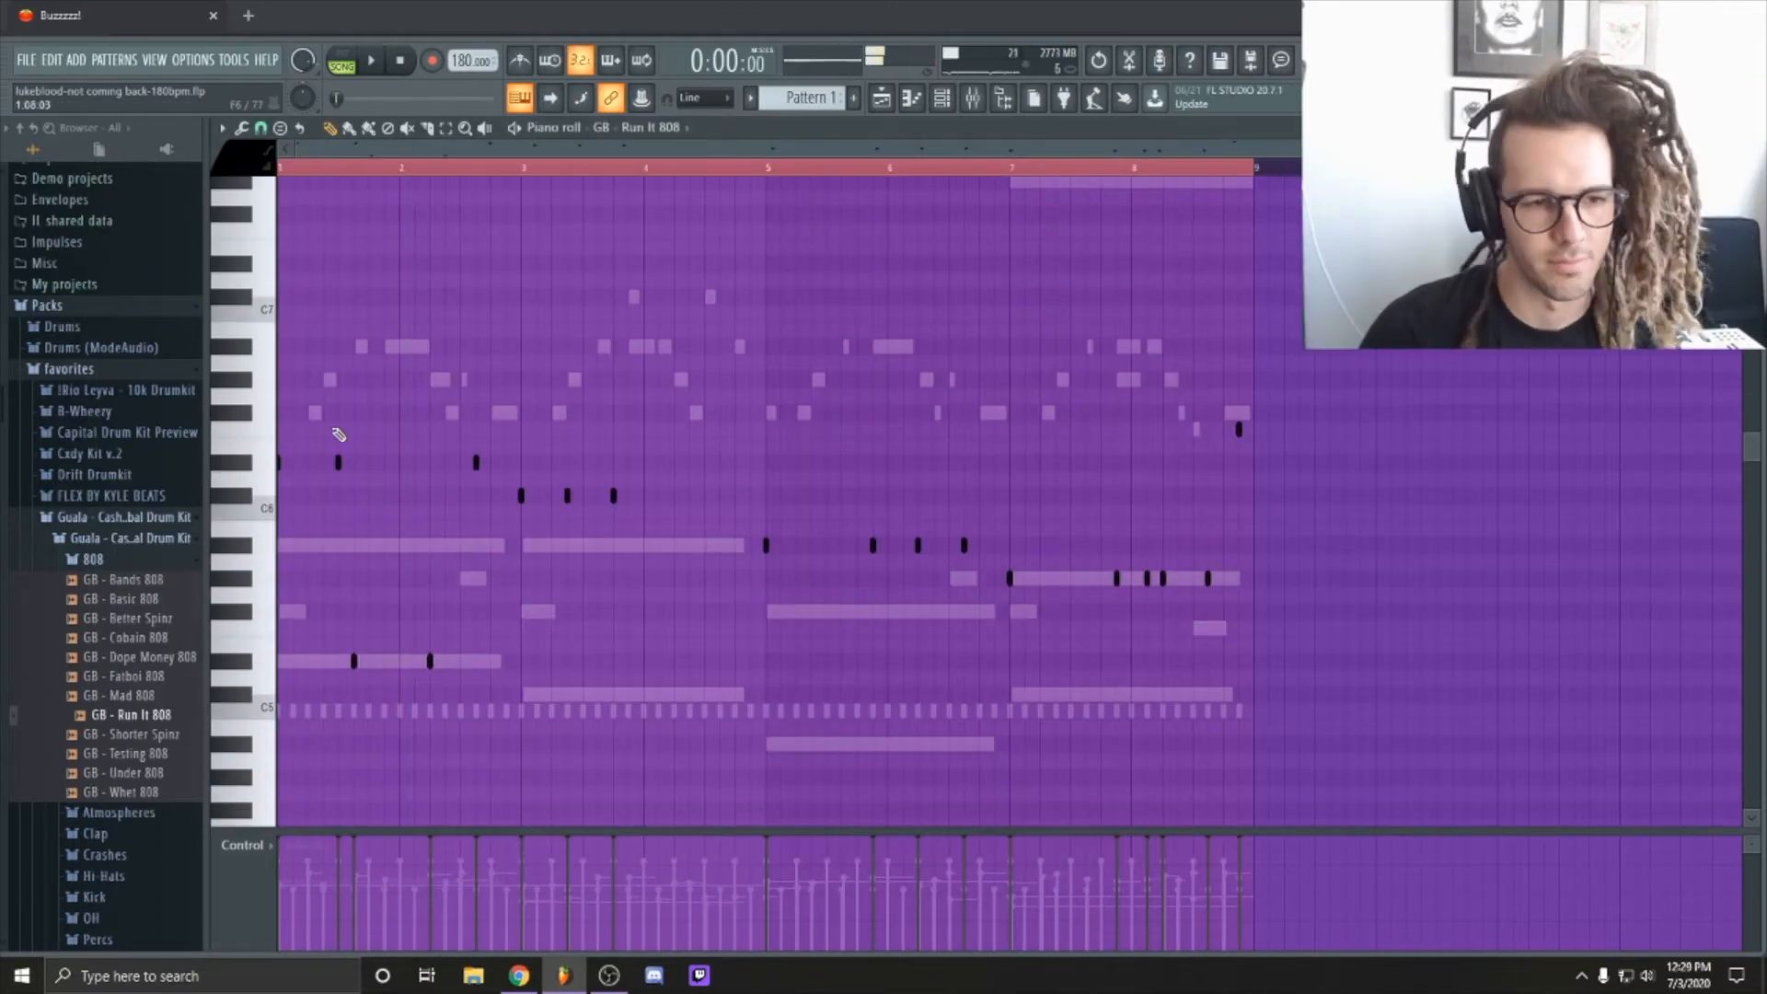
Step: Add a GB - Run It 808 note late in bar 7 and adjust the timing of the first note in bar 8
{"action": "left_click", "coordinate": [1107, 578]}
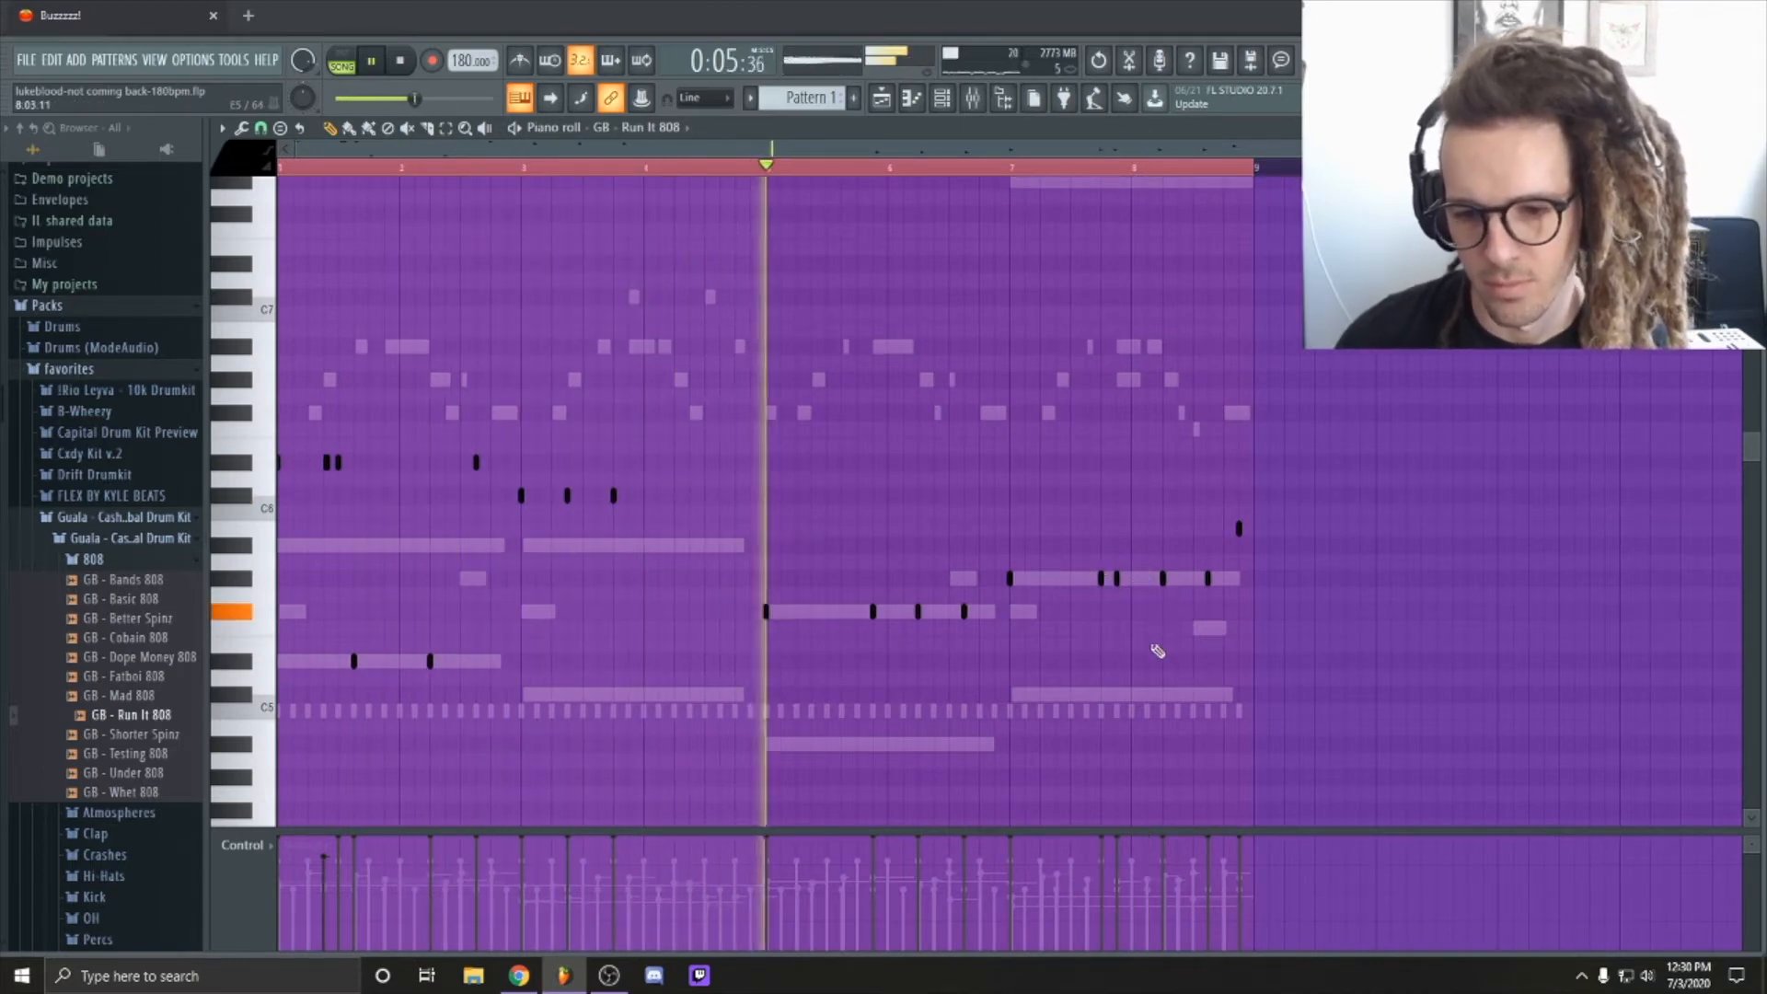
{"action": "left_click", "coordinate": [1151, 578]}
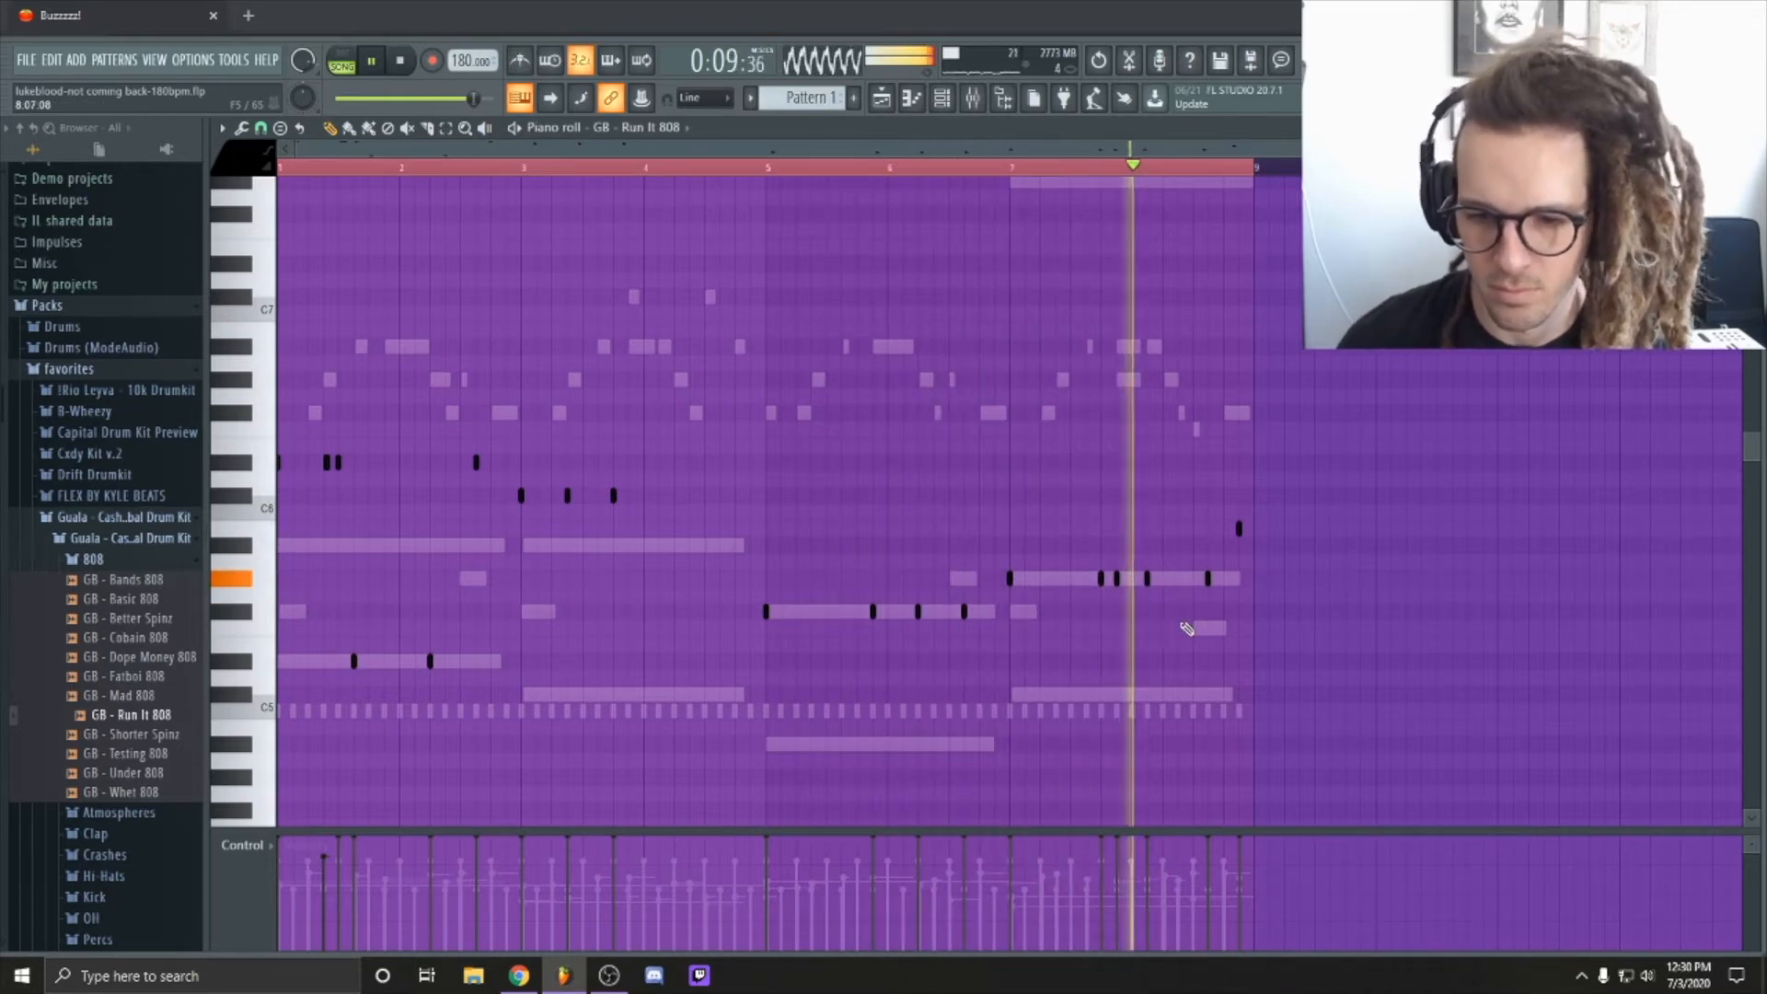
{"action": "key", "text": "space"}
{"action": "left_click_drag", "start_coordinate": [1149, 578], "coordinate": [1164, 578]}
{"action": "key", "text": "space"}
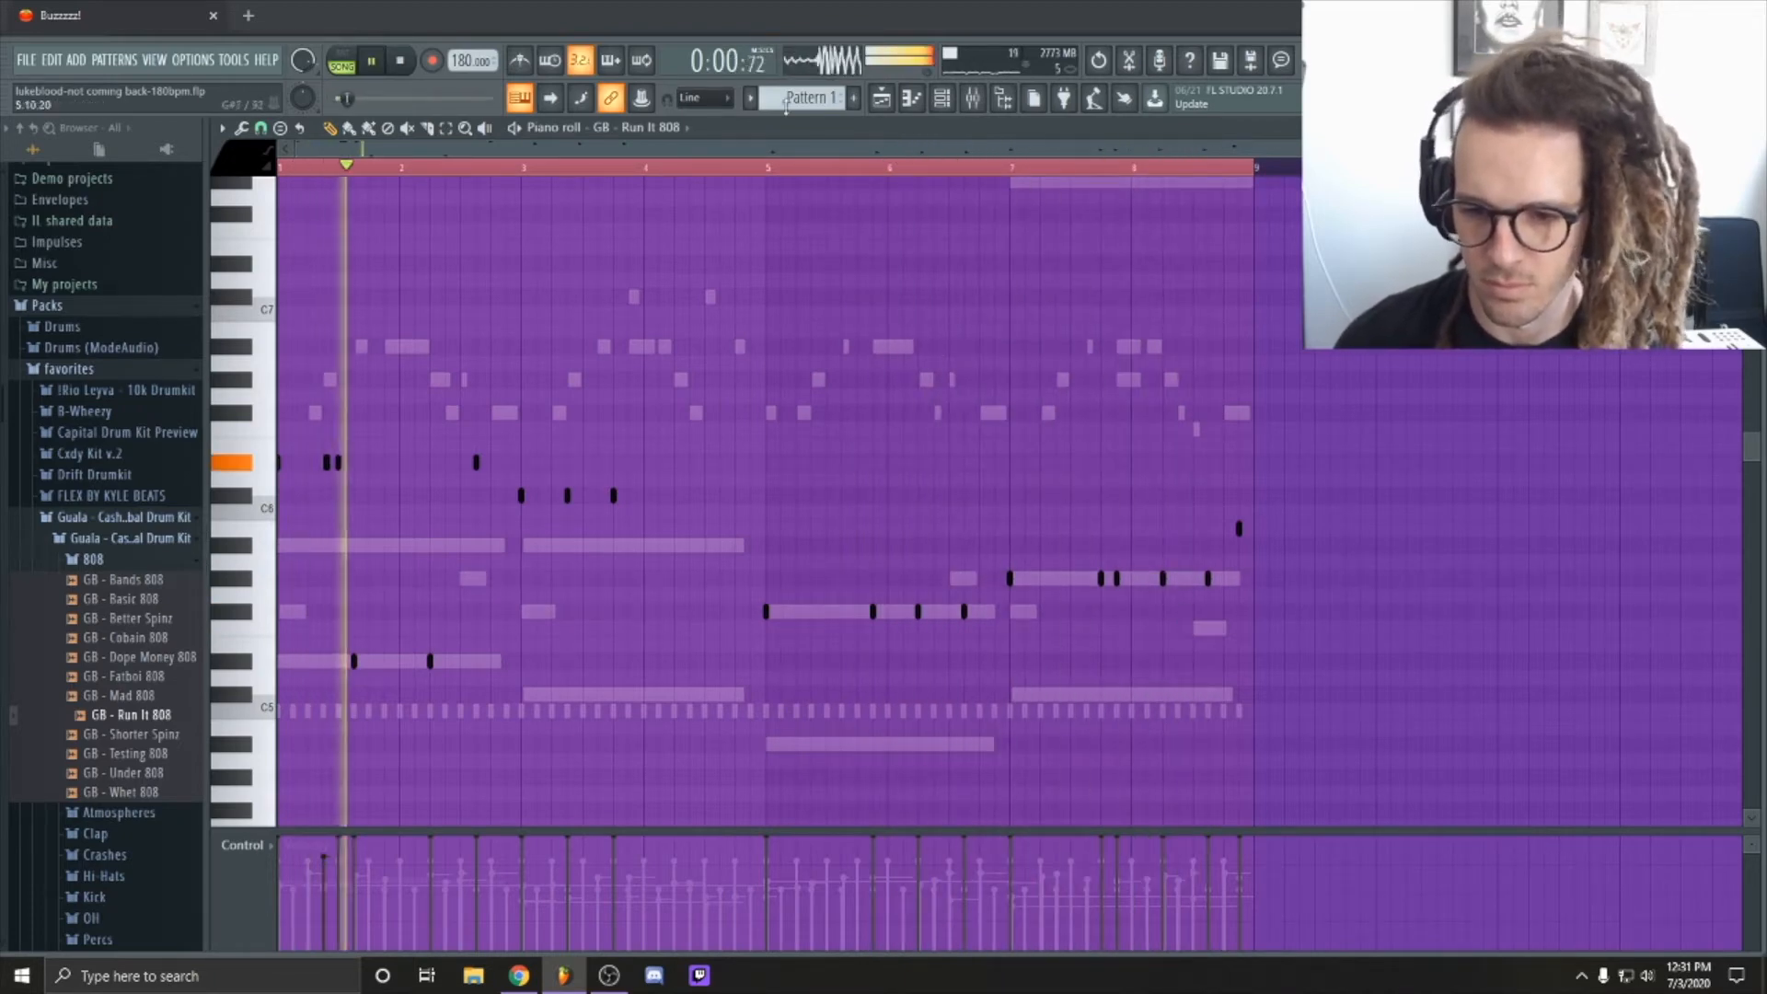
Step: Play back the beat from bar 7 to check the 808 line, and stop playback
{"action": "key", "text": "space"}
{"action": "left_click", "coordinate": [1016, 171]}
{"action": "key", "text": "space"}
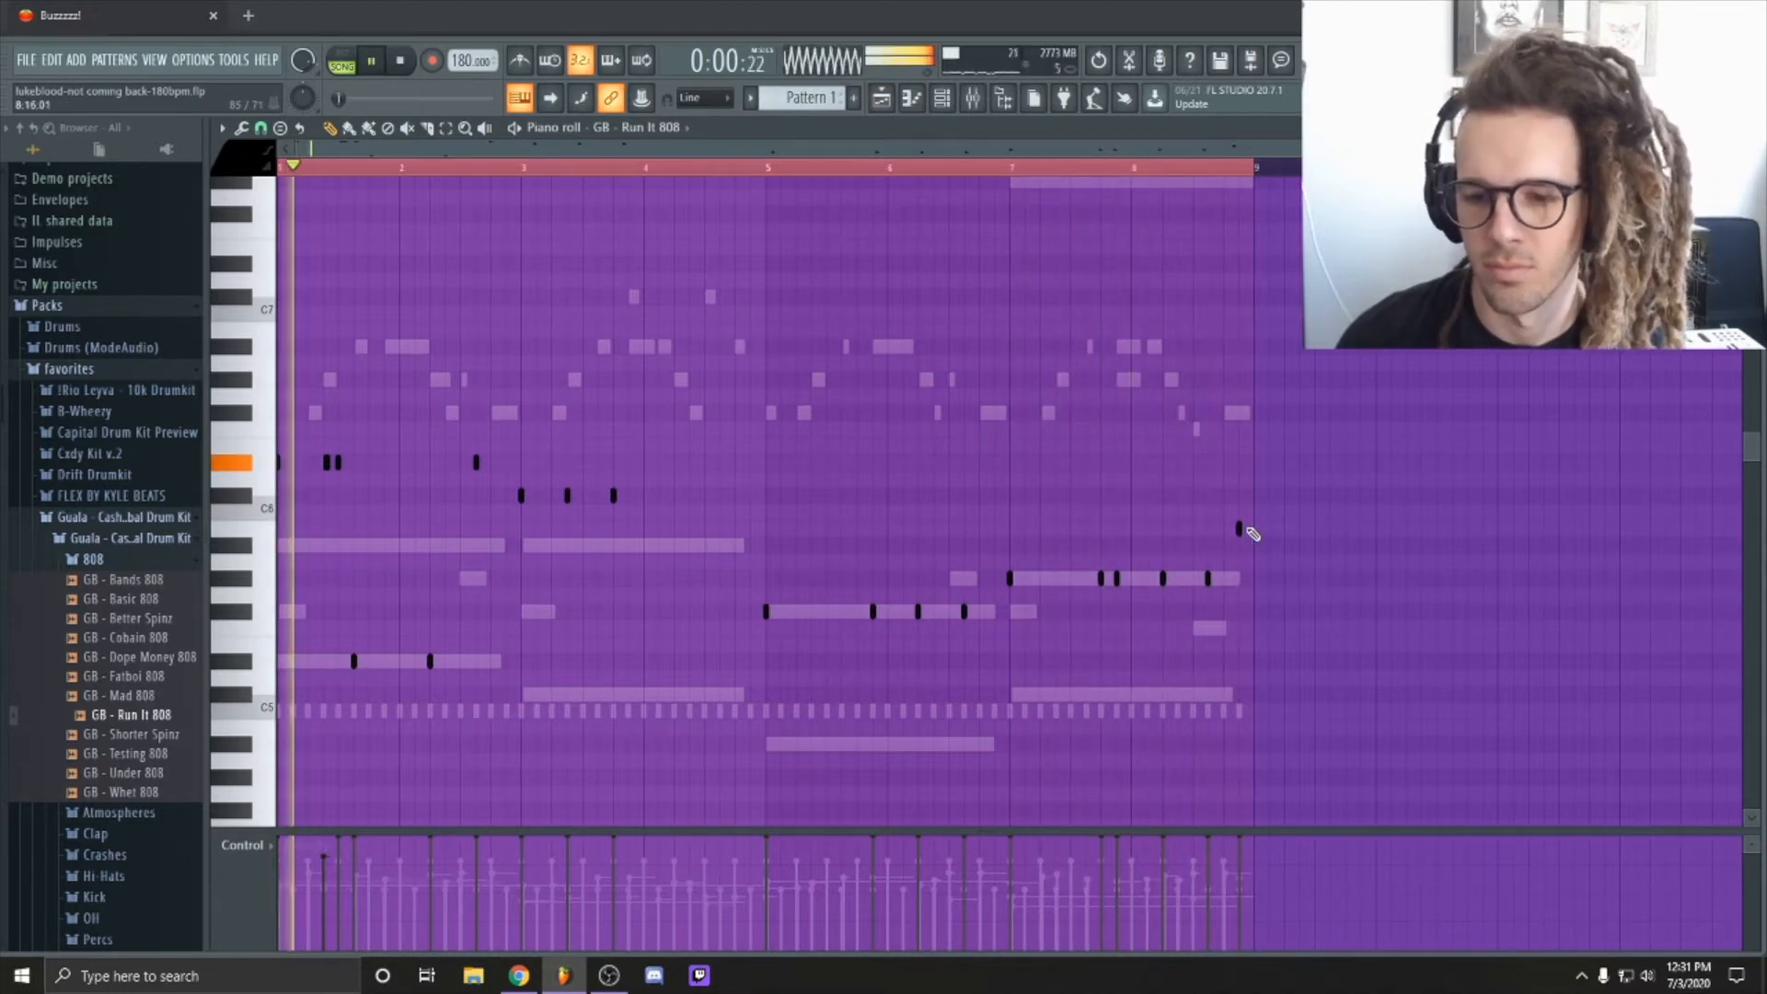
{"action": "key", "text": "space"}
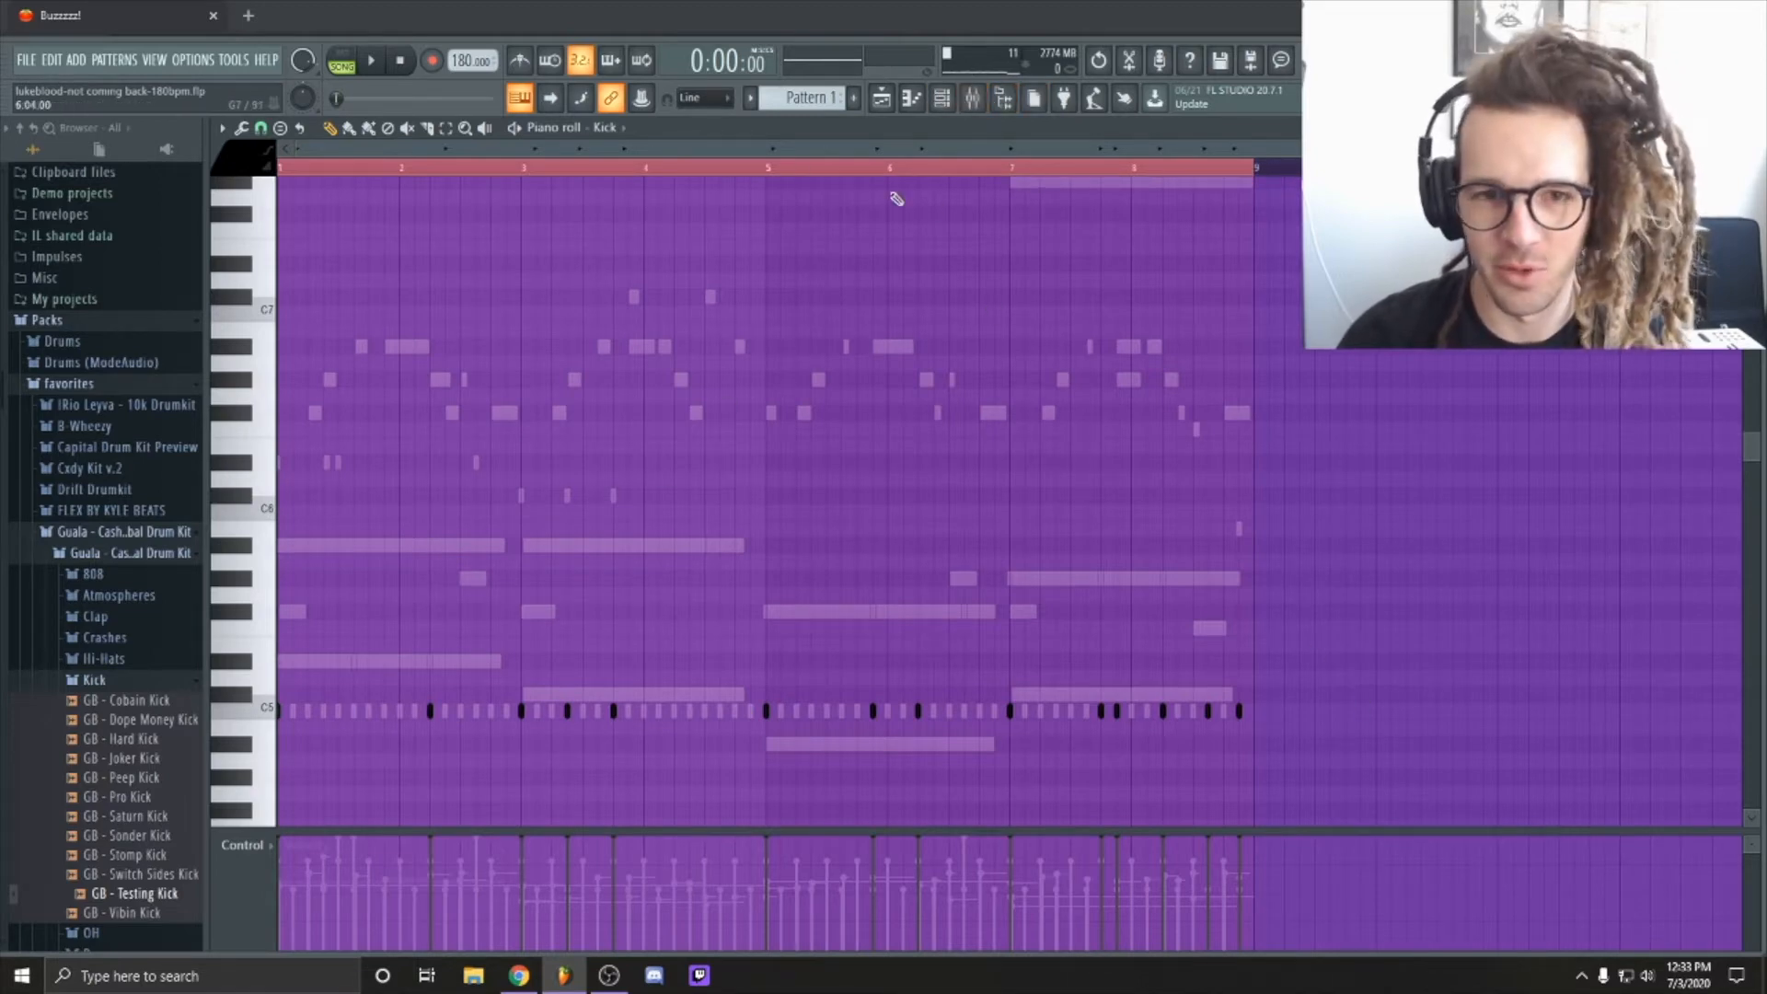
Step: Play back the beat to check the kick pattern, and view the Kick channel's sampler settings
{"action": "key", "text": "space"}
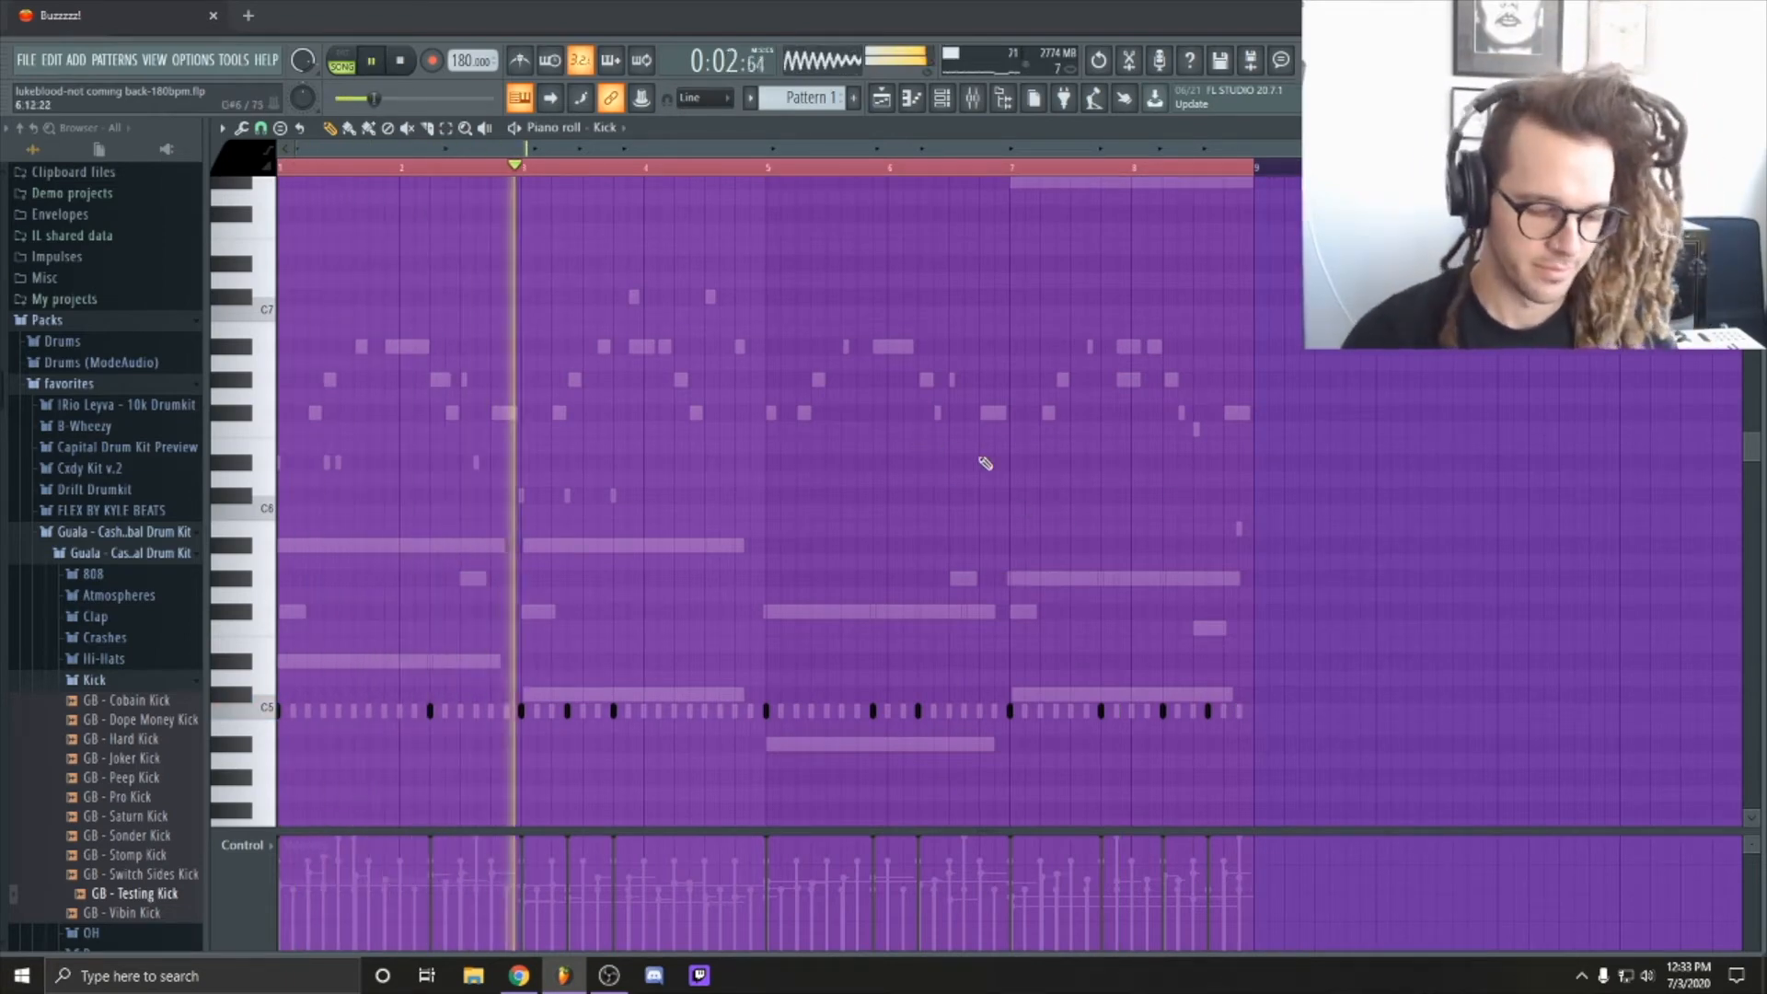
{"action": "left_click", "coordinate": [514, 128]}
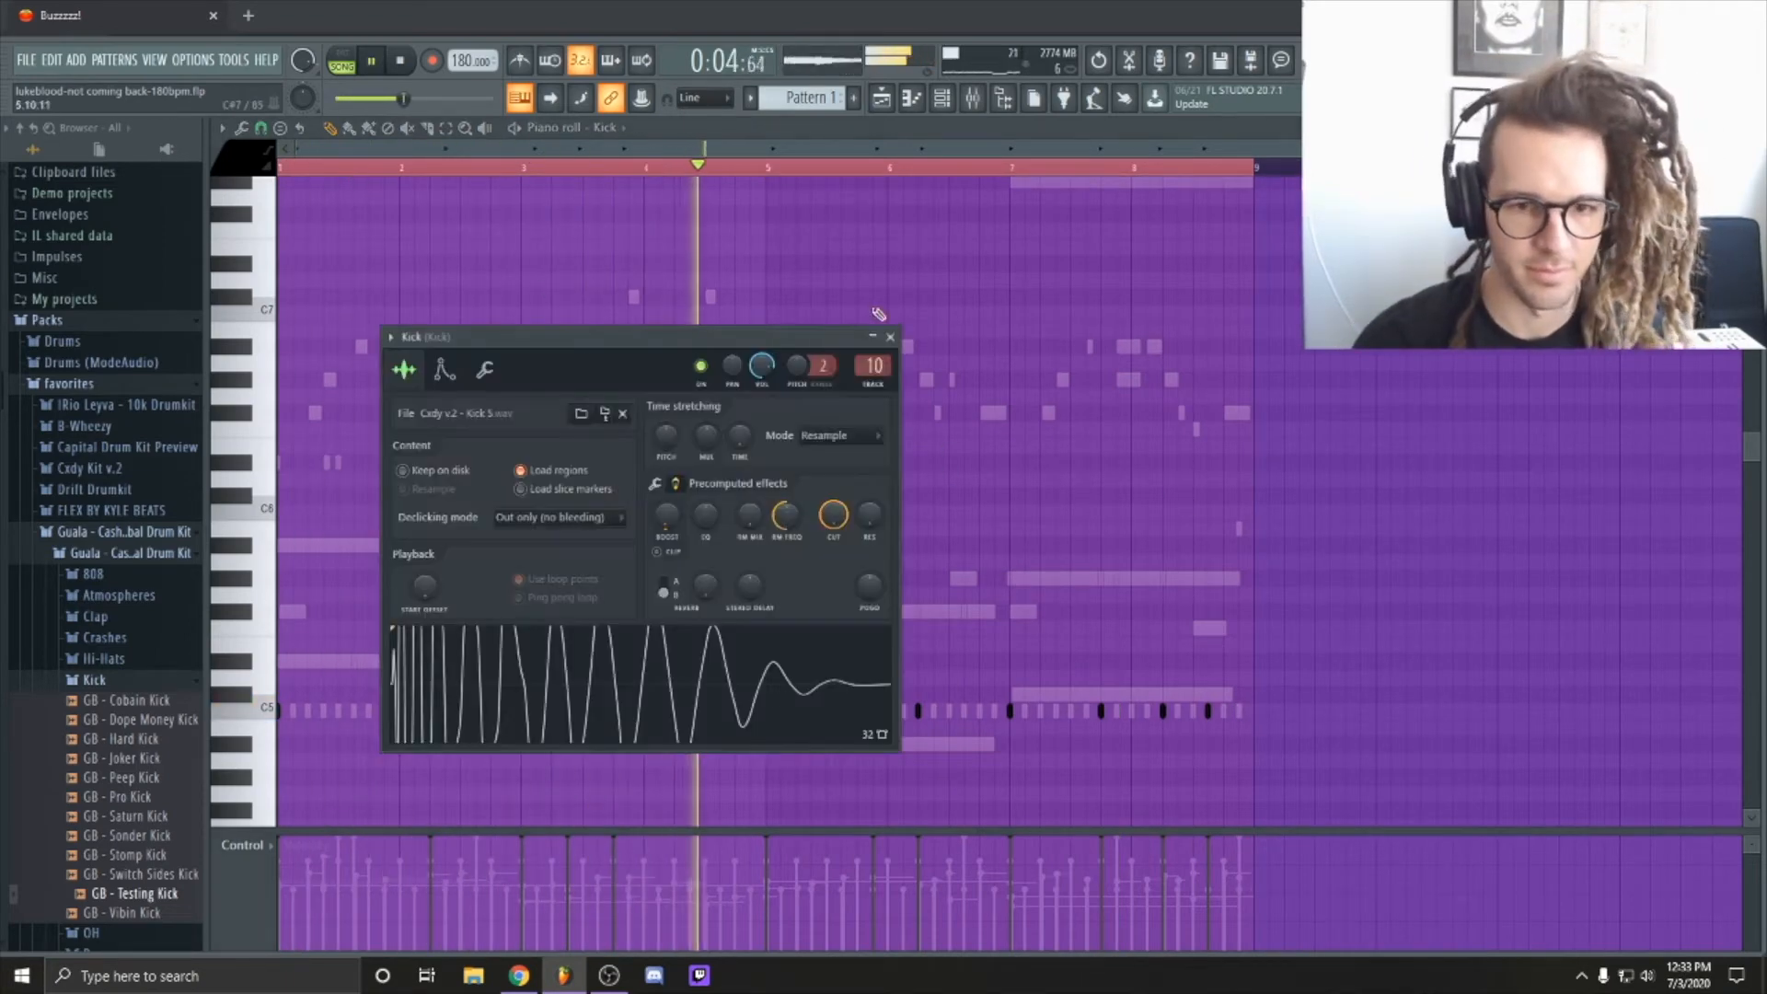
{"action": "left_click", "coordinate": [891, 337]}
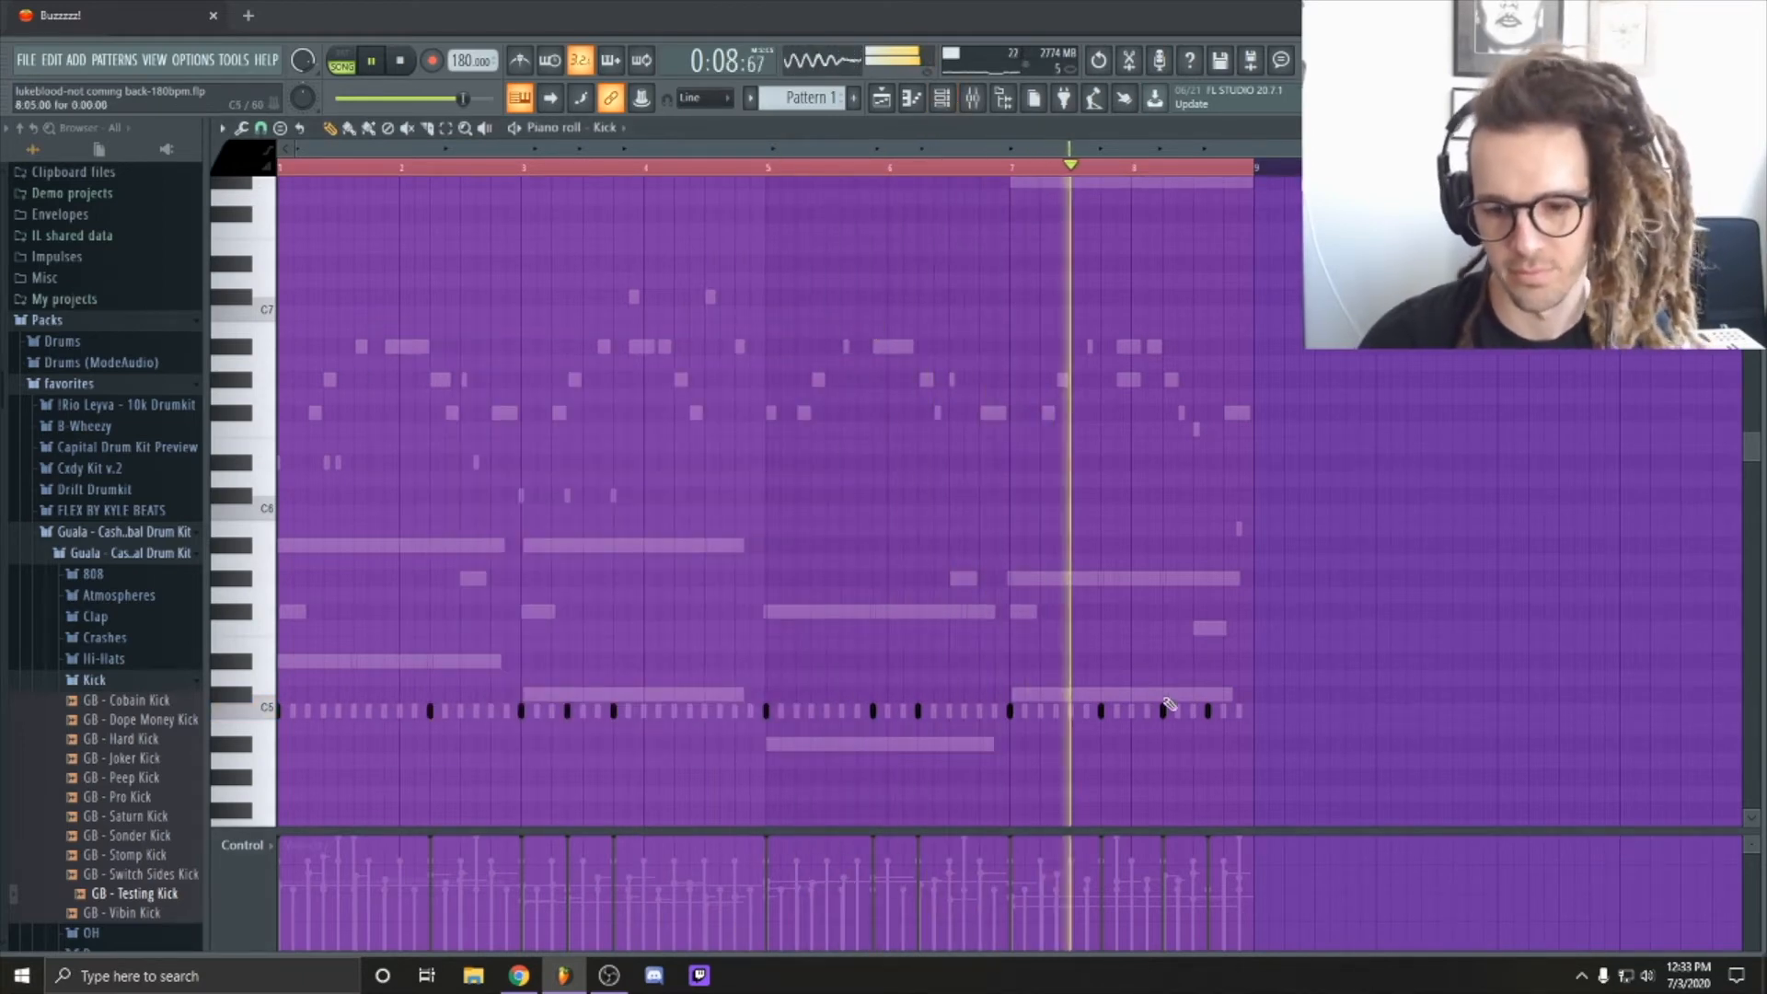
{"action": "key", "text": "space"}
Step: Audition GB sound effects in the drum kit's SFX folder, including Lazor, Kingdom Hearts Sound, Luger Riser, Samus Spin and Scratch
{"action": "key", "text": "F6"}
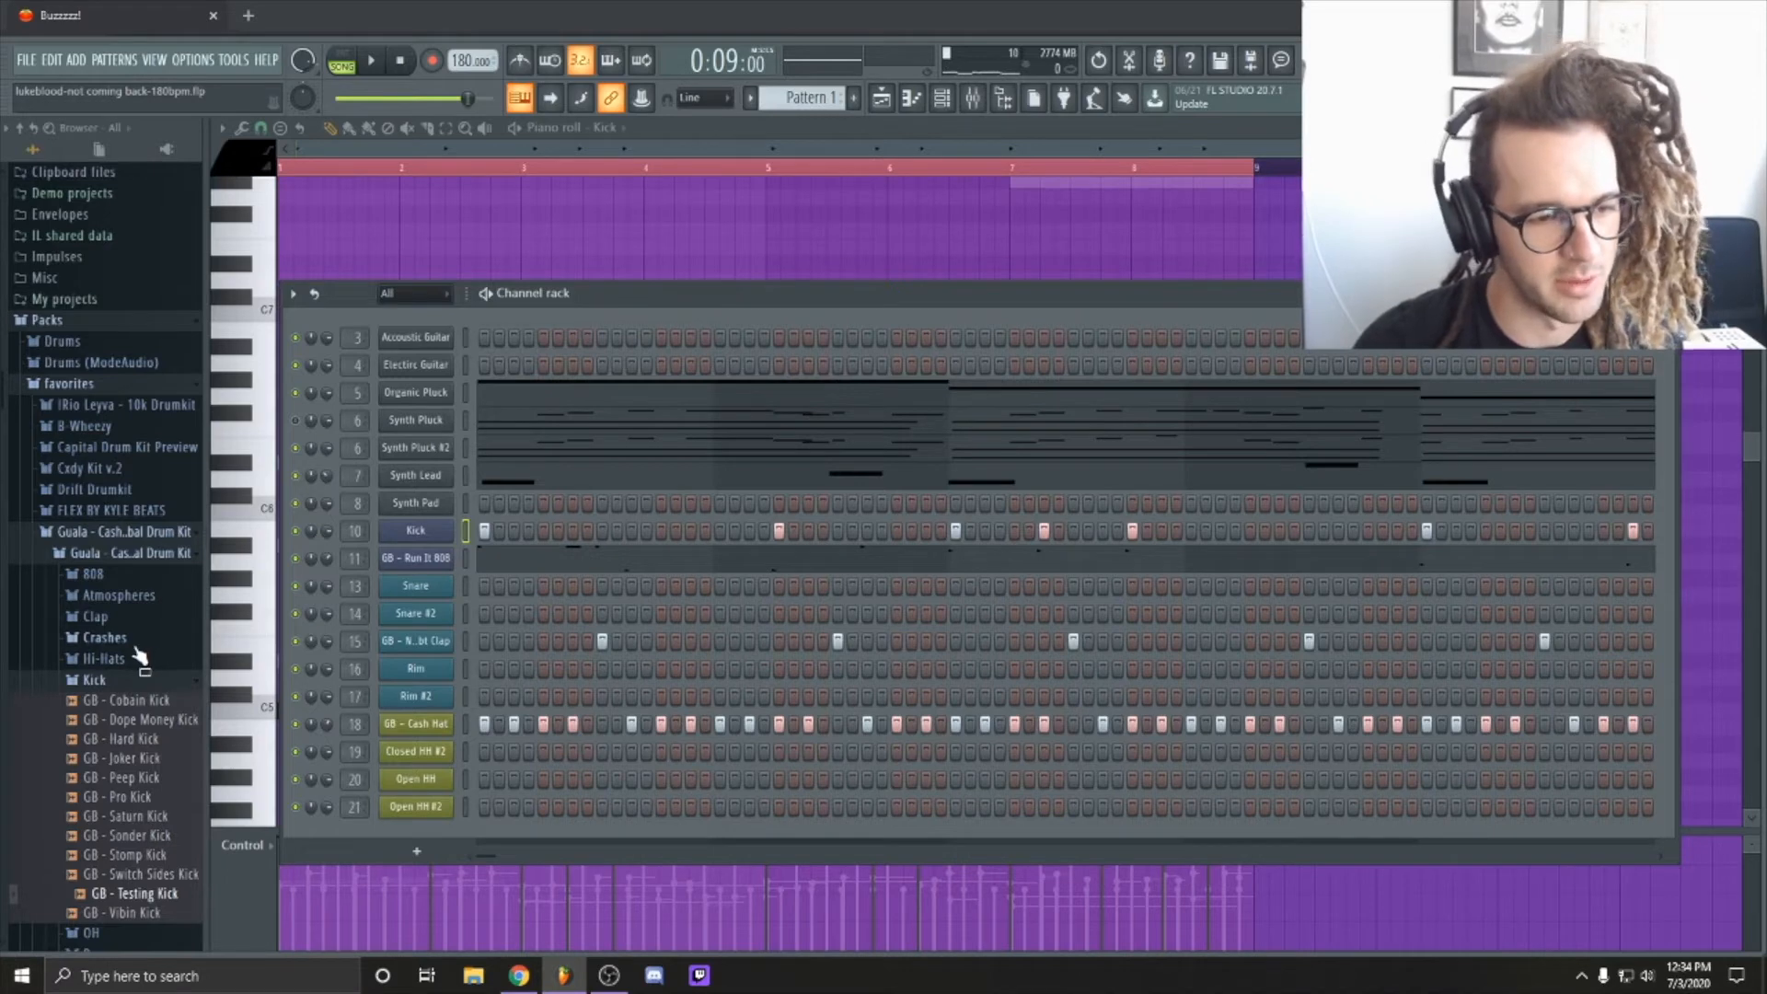
{"action": "scroll", "coordinate": [140, 669], "scroll_direction": "down", "scroll_amount": 5}
{"action": "scroll", "coordinate": [129, 550], "scroll_direction": "up", "scroll_amount": 4}
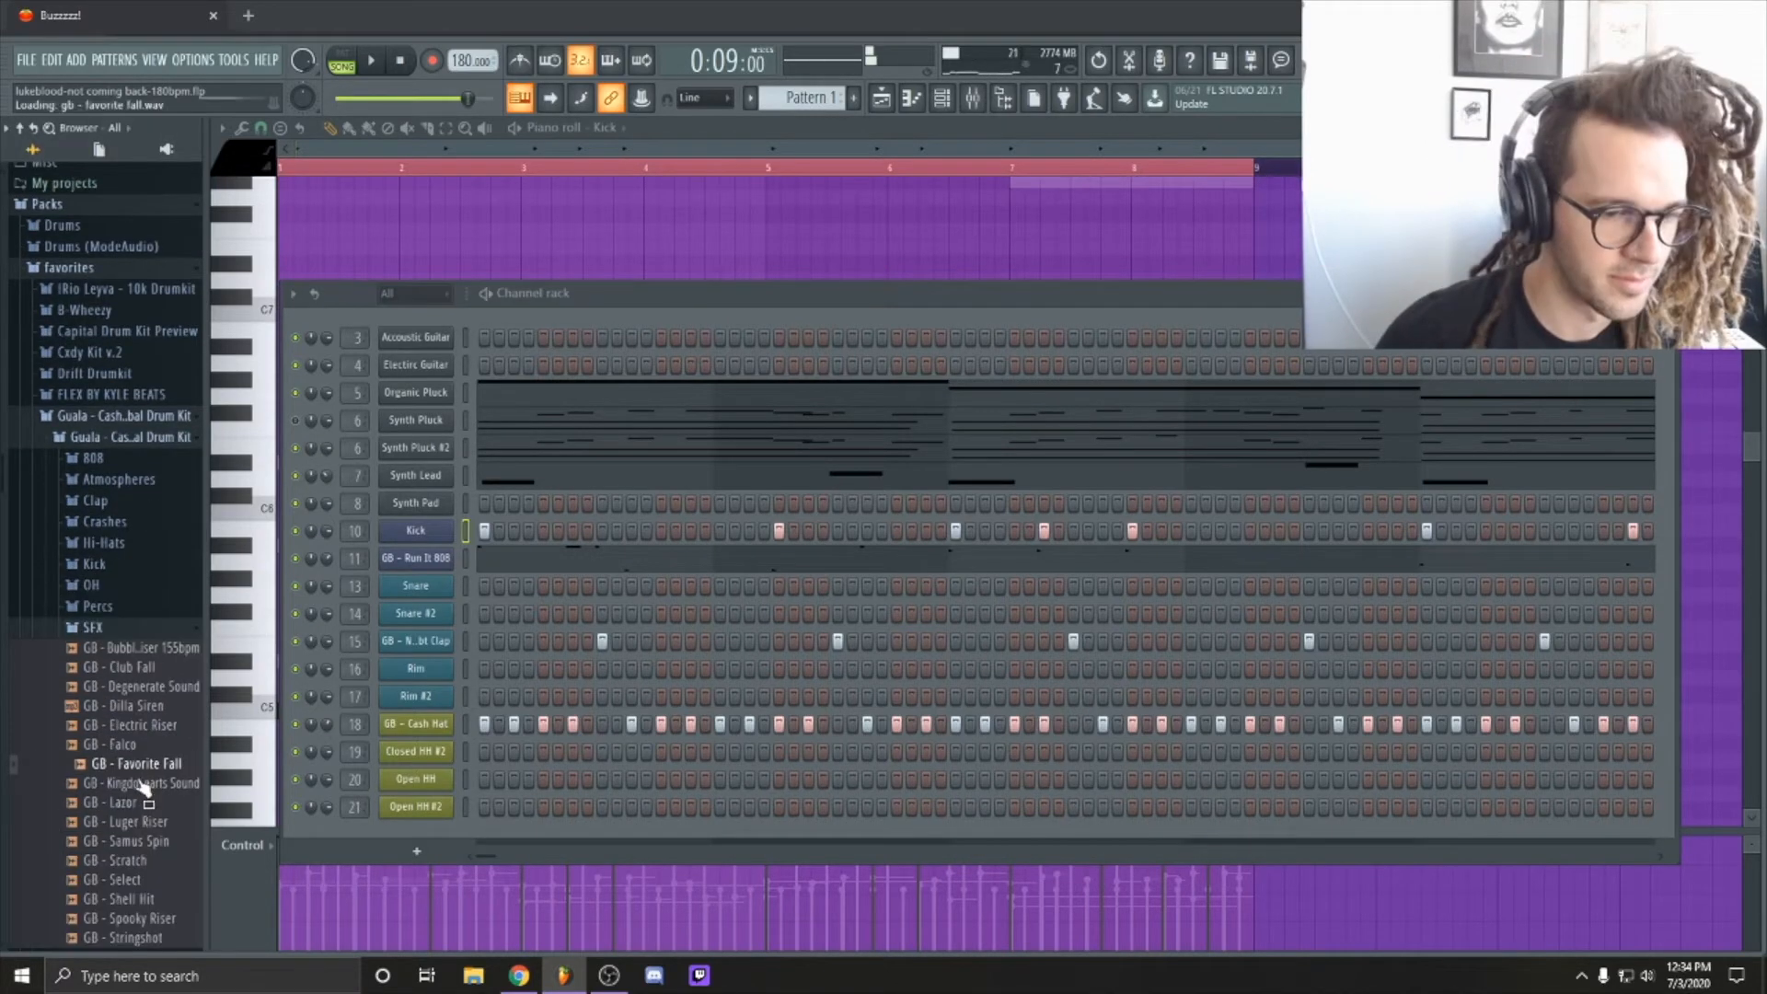
{"action": "left_click", "coordinate": [138, 801]}
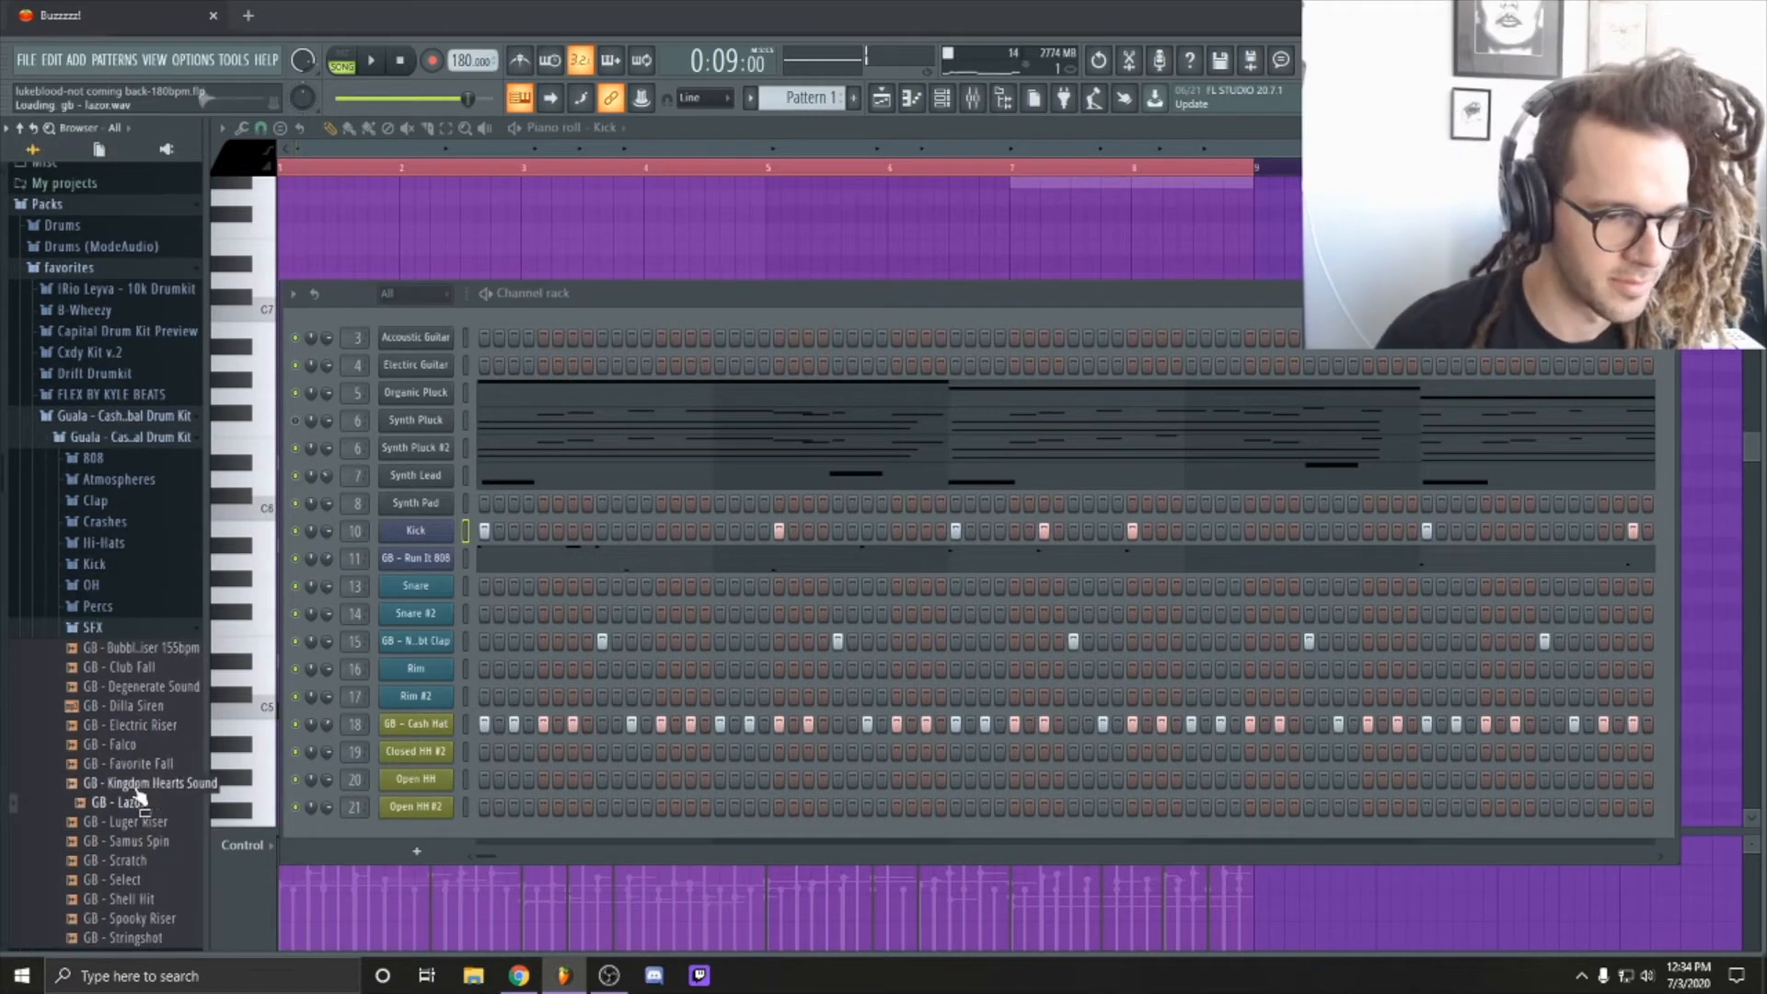
{"action": "left_click", "coordinate": [138, 786]}
{"action": "left_click", "coordinate": [140, 842]}
{"action": "left_click", "coordinate": [143, 824]}
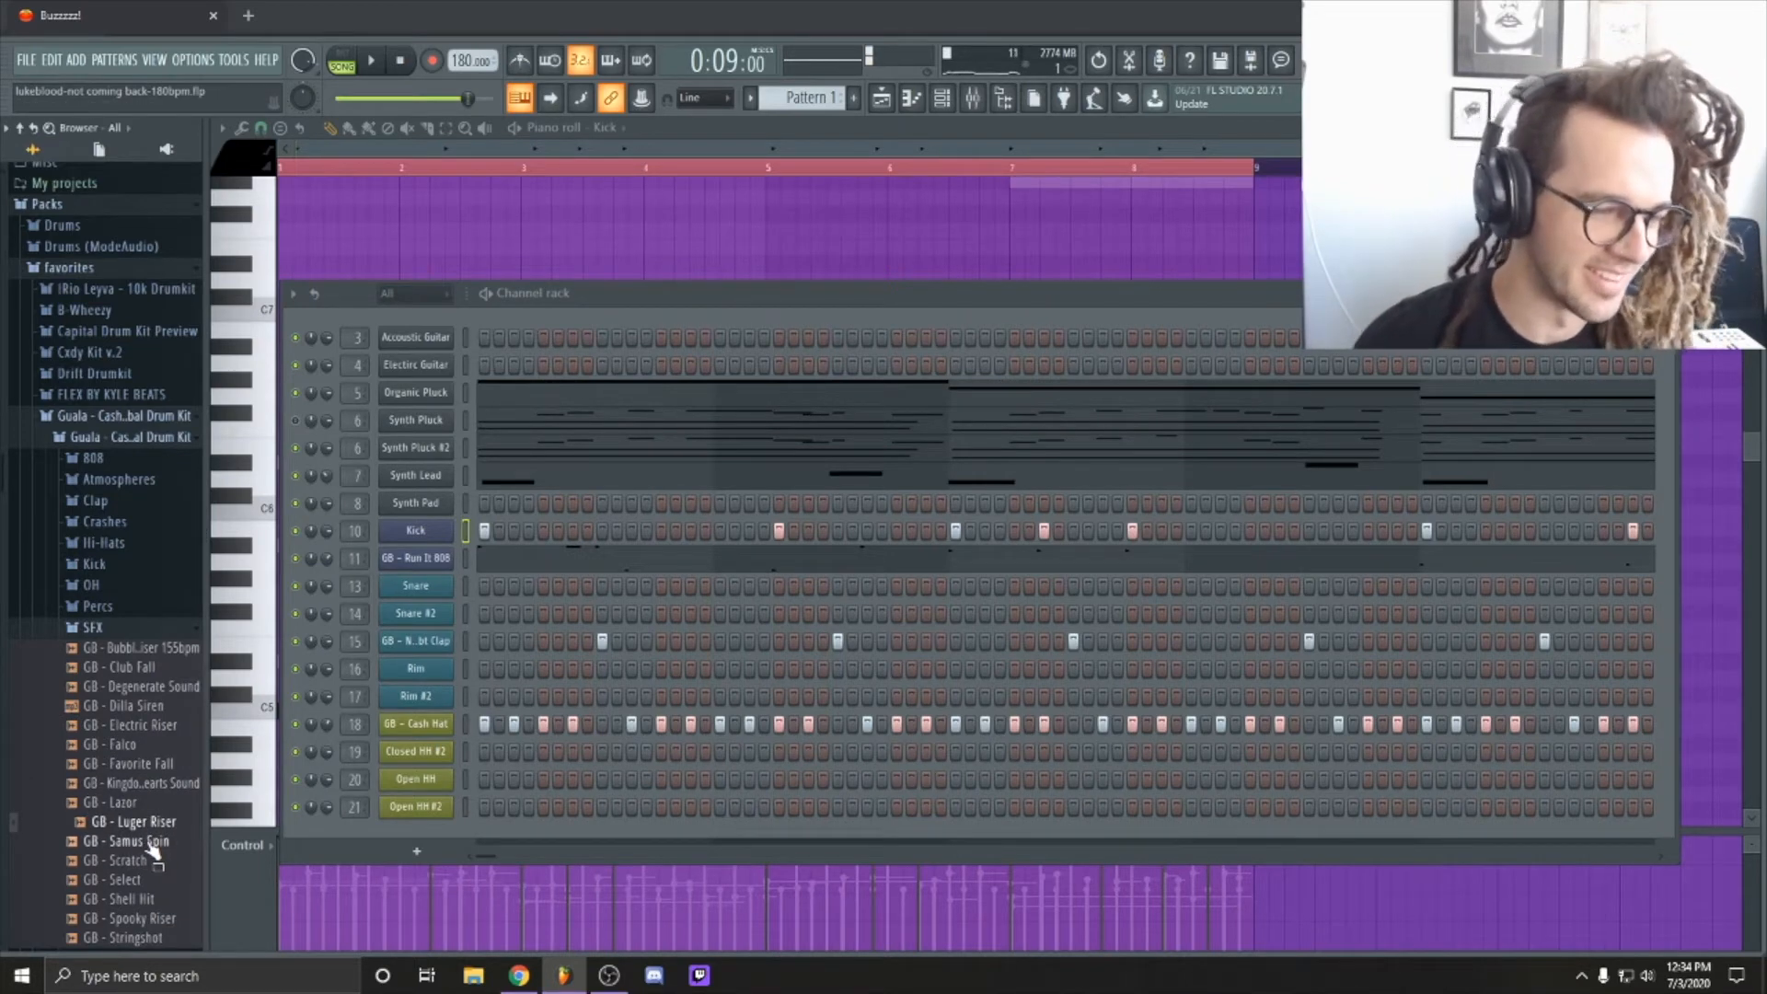
{"action": "left_click", "coordinate": [150, 843]}
{"action": "left_click", "coordinate": [140, 862]}
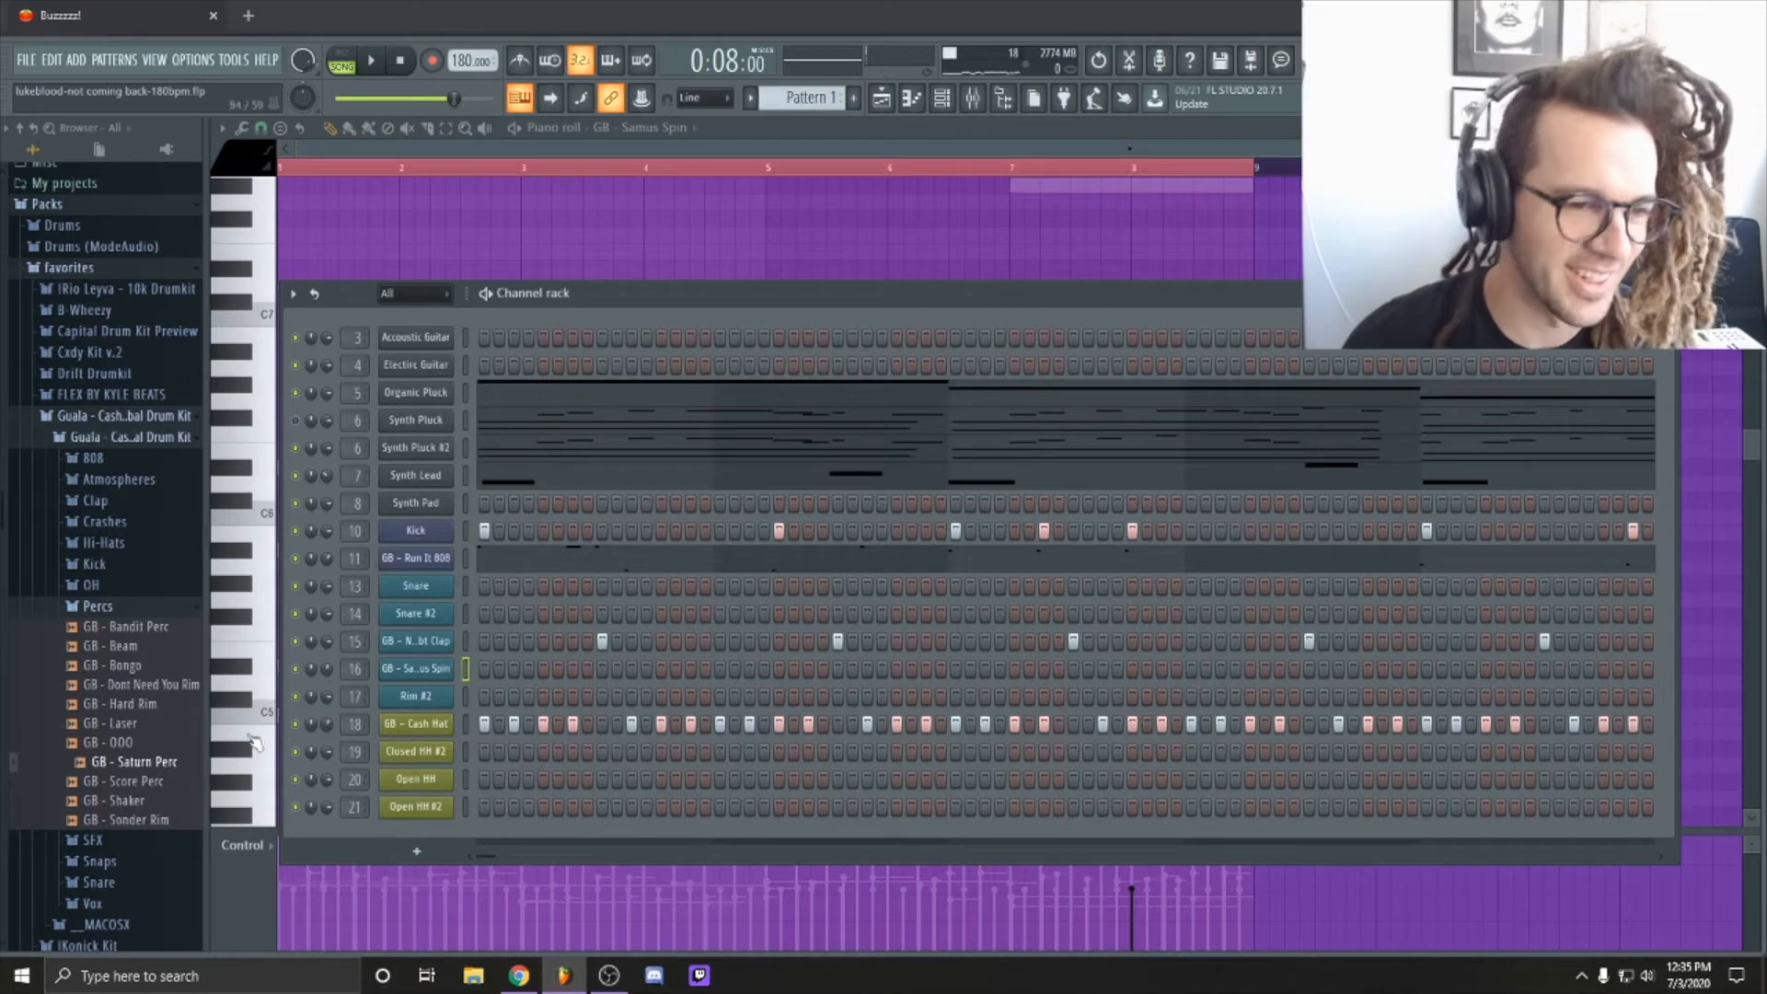
Step: Preview the GB - Laser percussion sample, load it onto the Rim #2 channel and show its piano roll
{"action": "left_click", "coordinate": [170, 726]}
{"action": "key", "text": "space"}
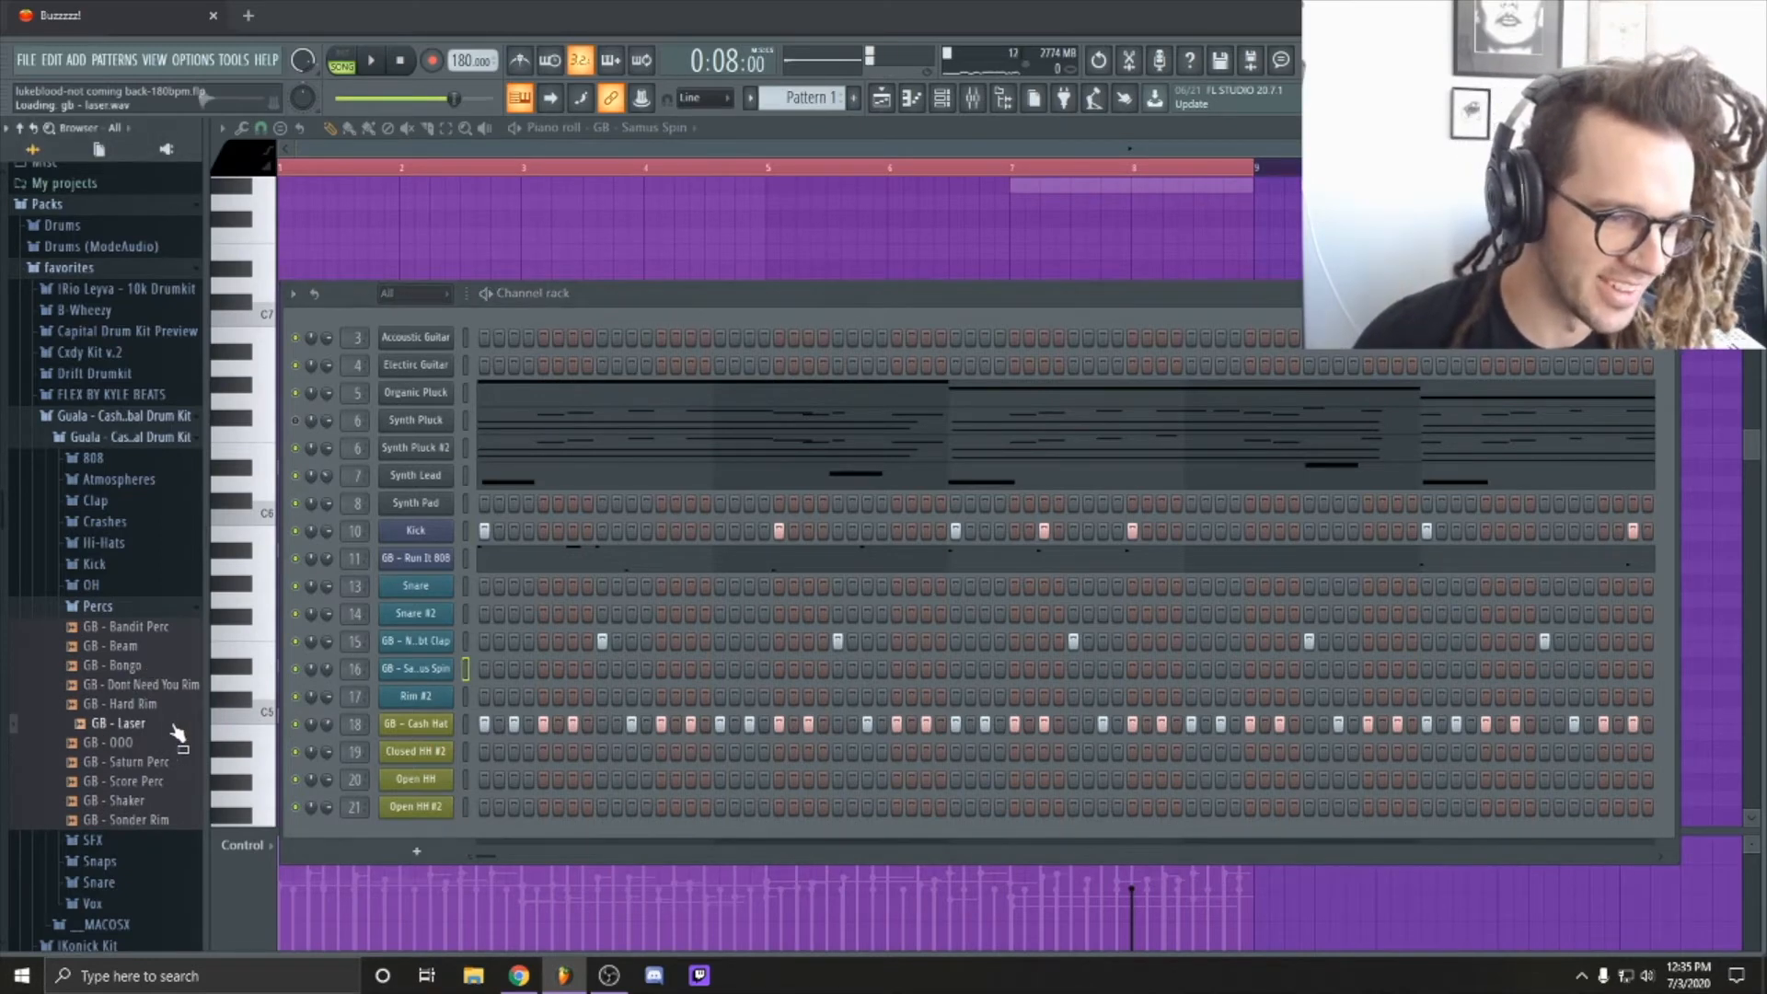
{"action": "key", "text": "space"}
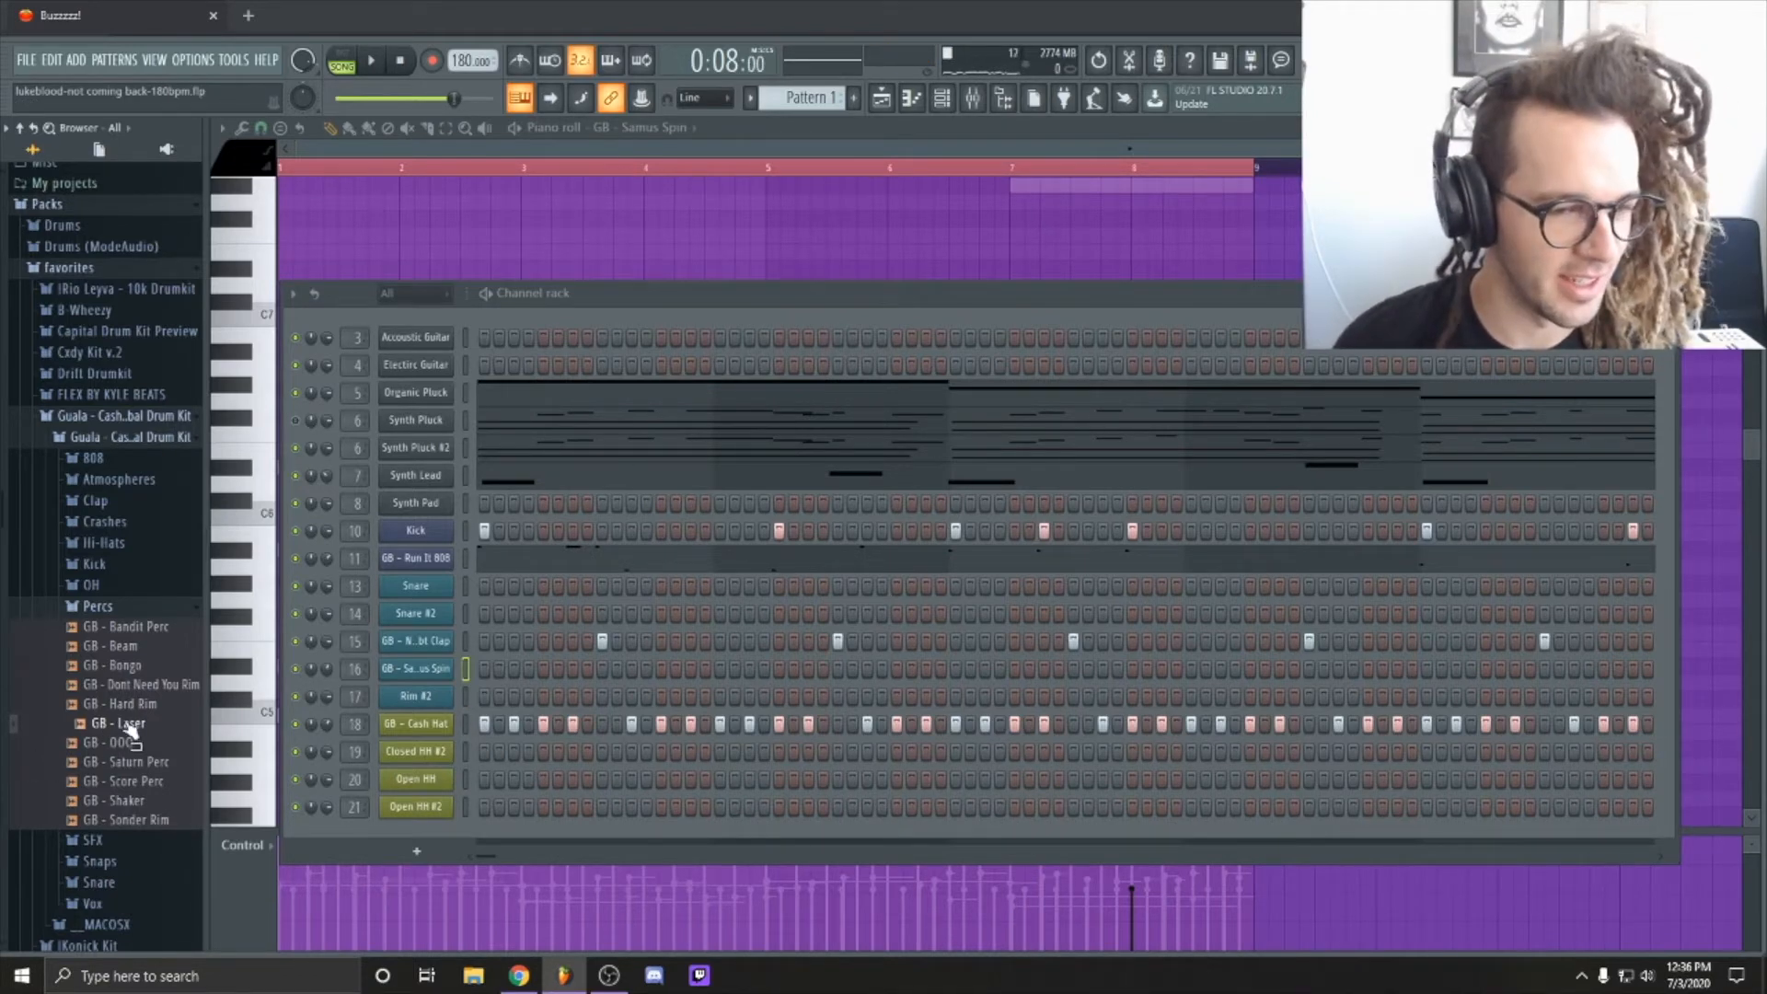
{"action": "left_click_drag", "start_coordinate": [134, 732], "coordinate": [414, 724]}
{"action": "key", "text": "F7"}
Step: Raise the two GB - Laser notes late in bar 1 by one semitone to D#4, comparing both pitches in playback
{"action": "key", "text": "space"}
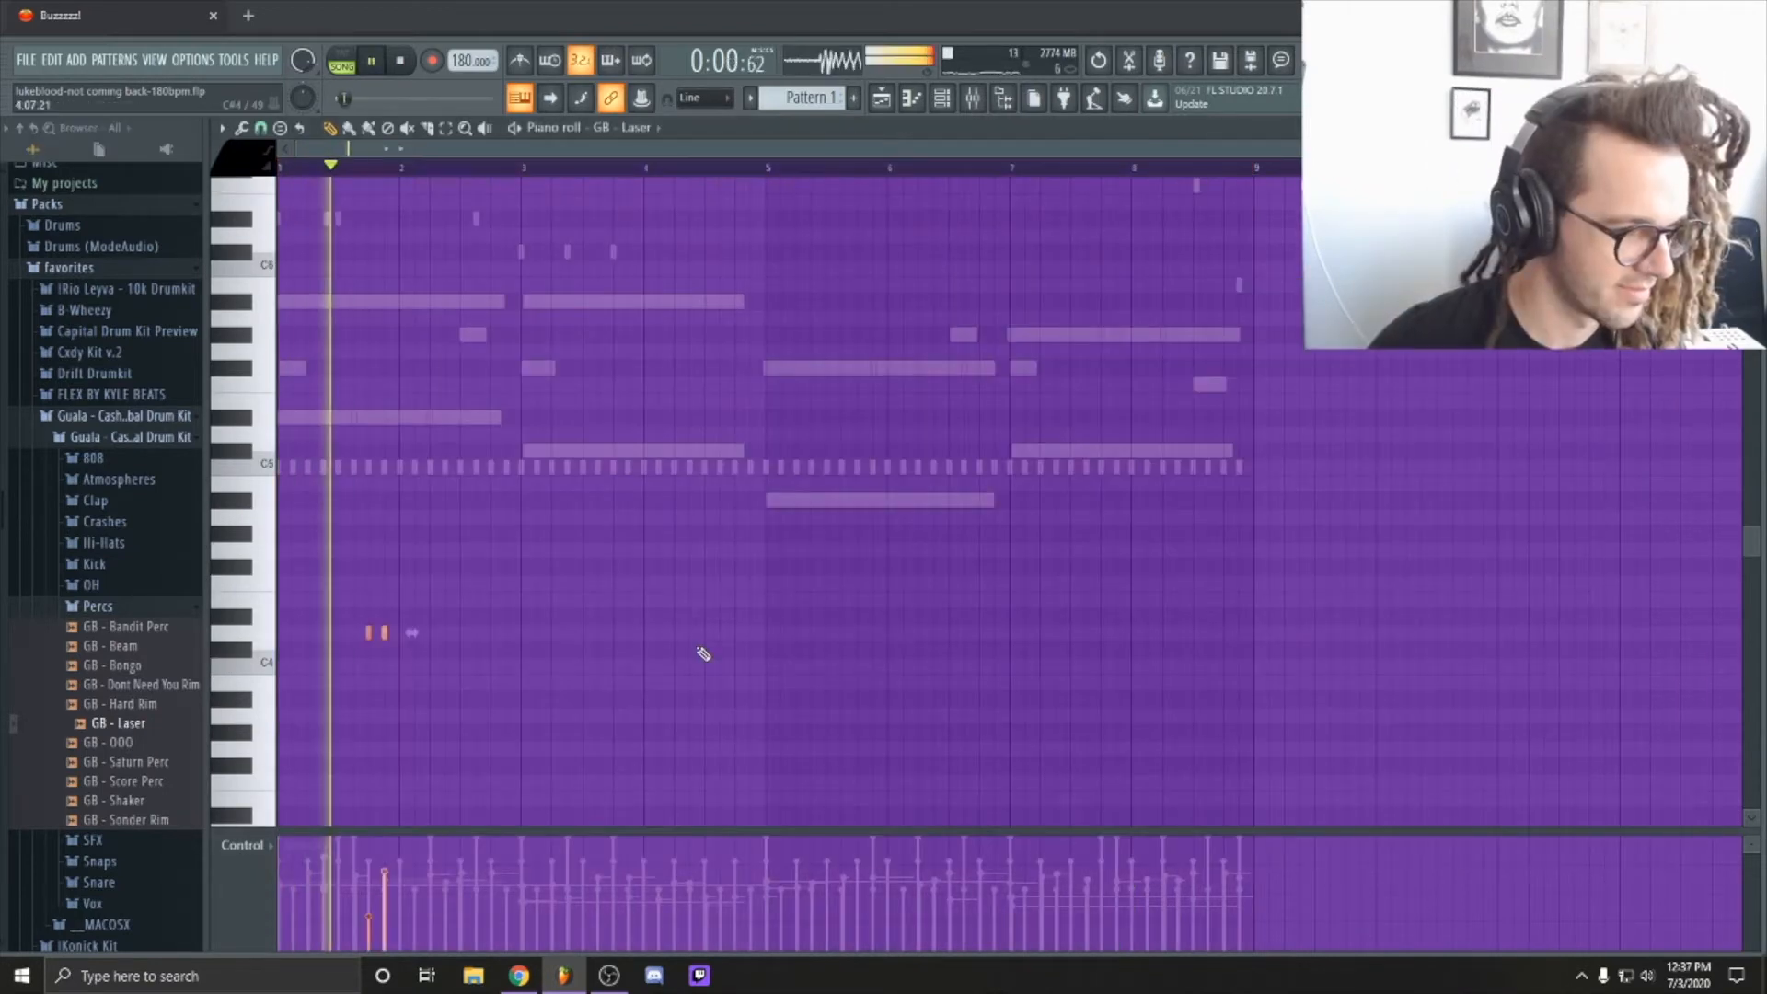
{"action": "key", "text": "space"}
{"action": "key", "text": "shift+Up"}
{"action": "key", "text": "space"}
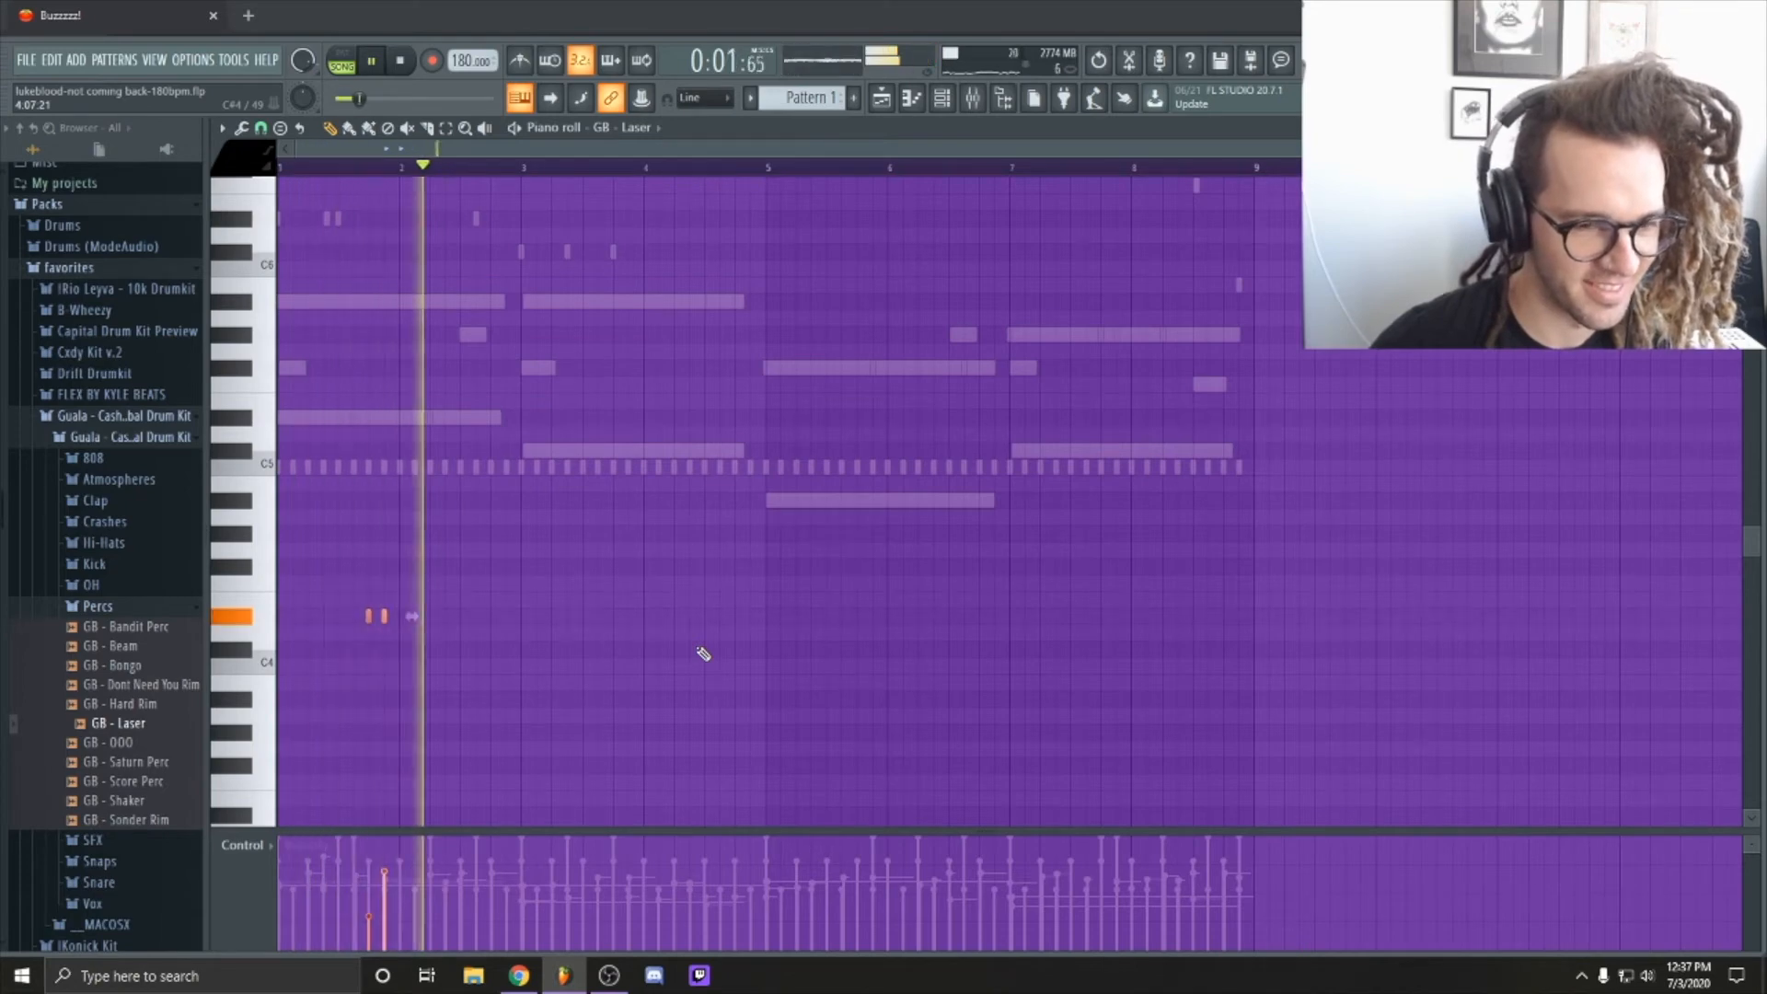
{"action": "key", "text": "space"}
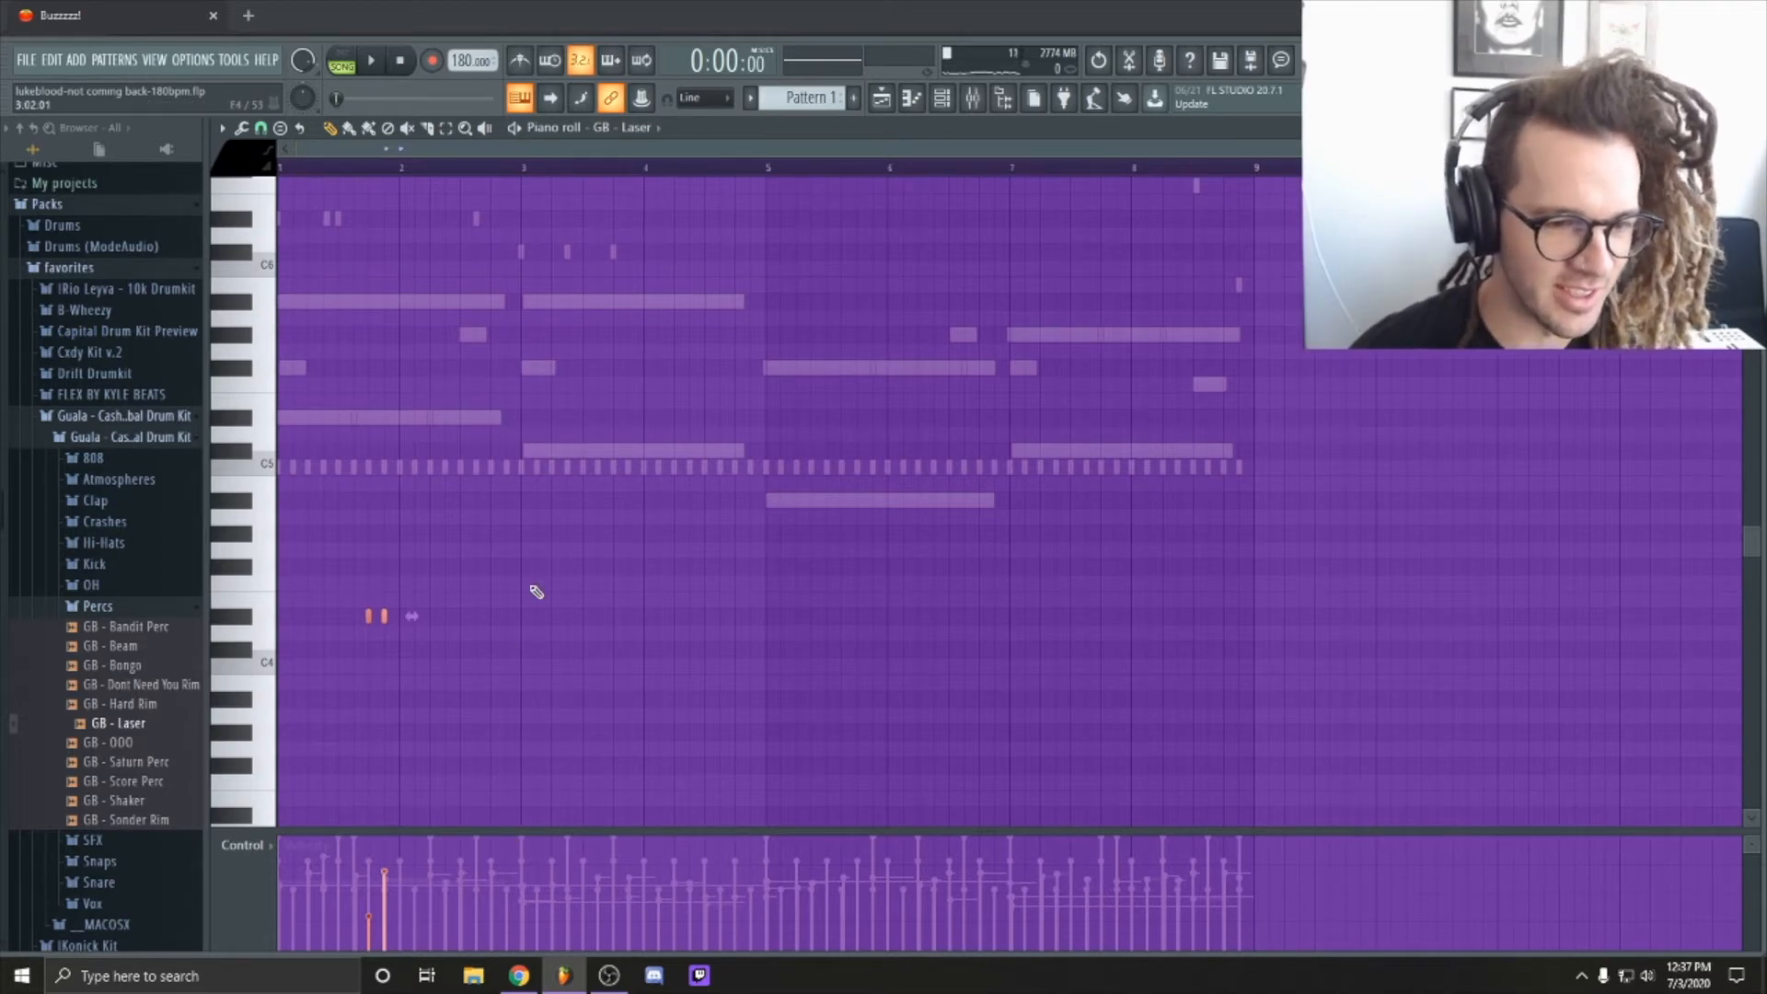
Step: Try the two GB - Laser notes at C#4 and F#4, playing the beat at each pitch
{"action": "key", "text": "space"}
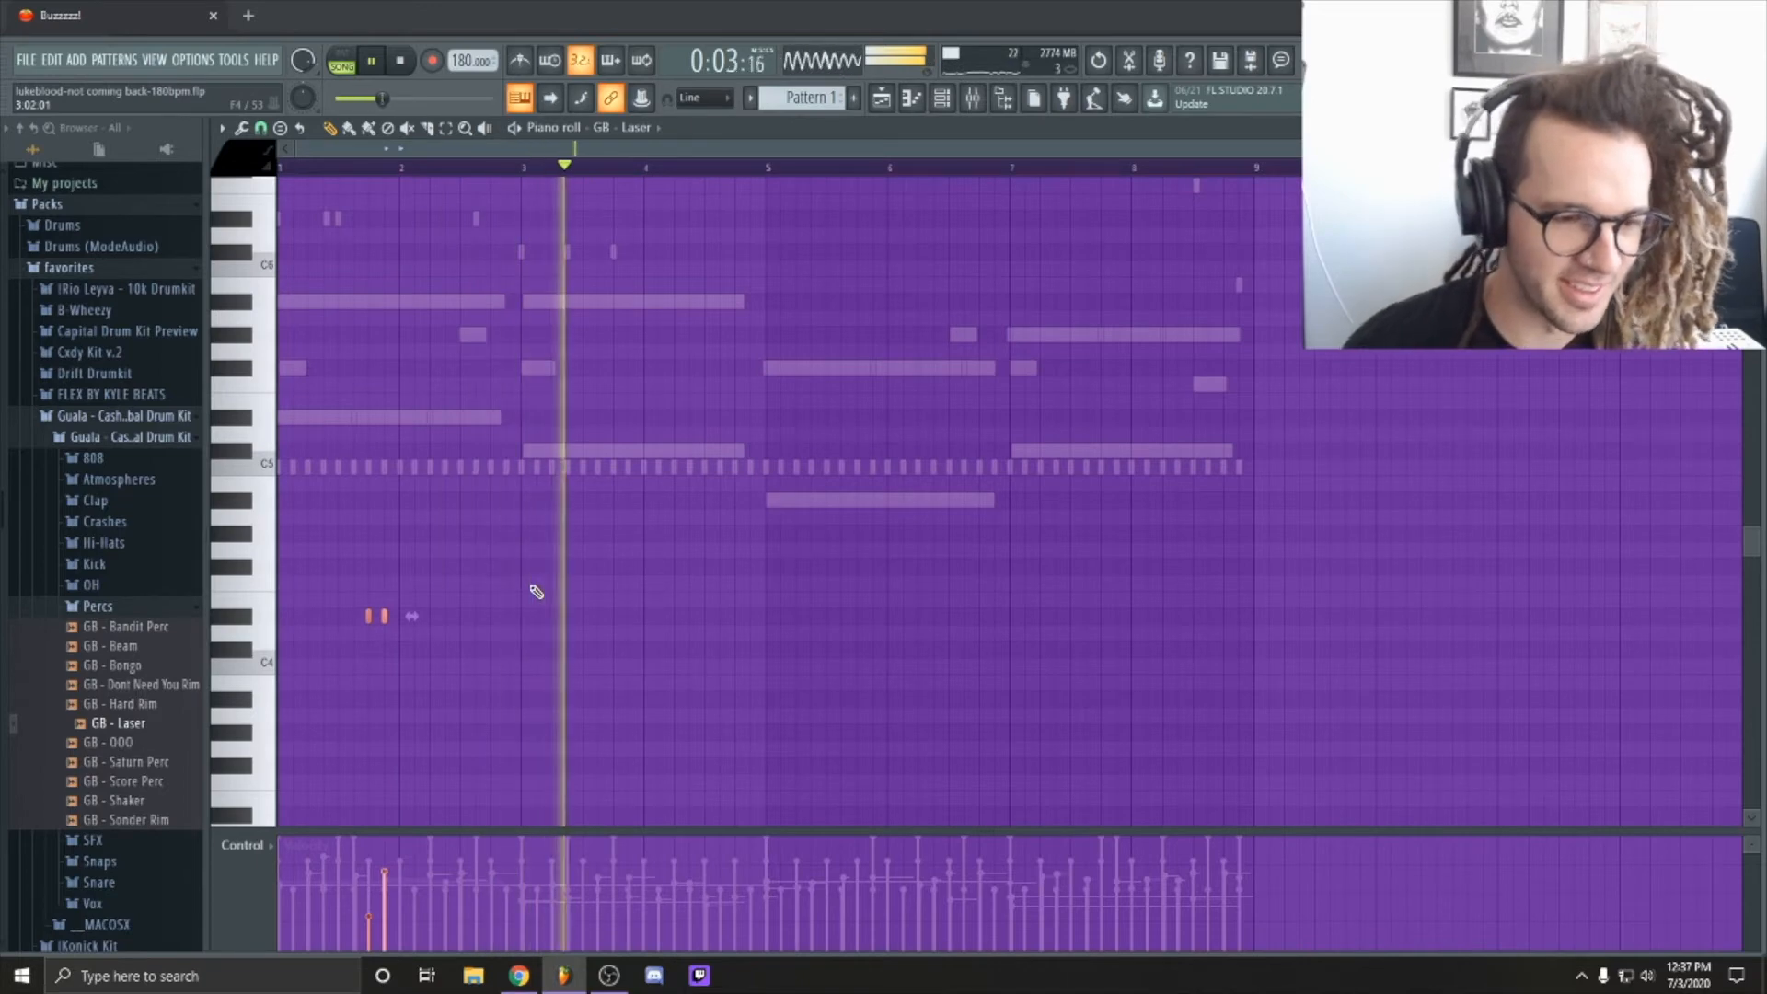
{"action": "key", "text": "space"}
{"action": "key", "text": "Down"}
{"action": "key", "text": "space"}
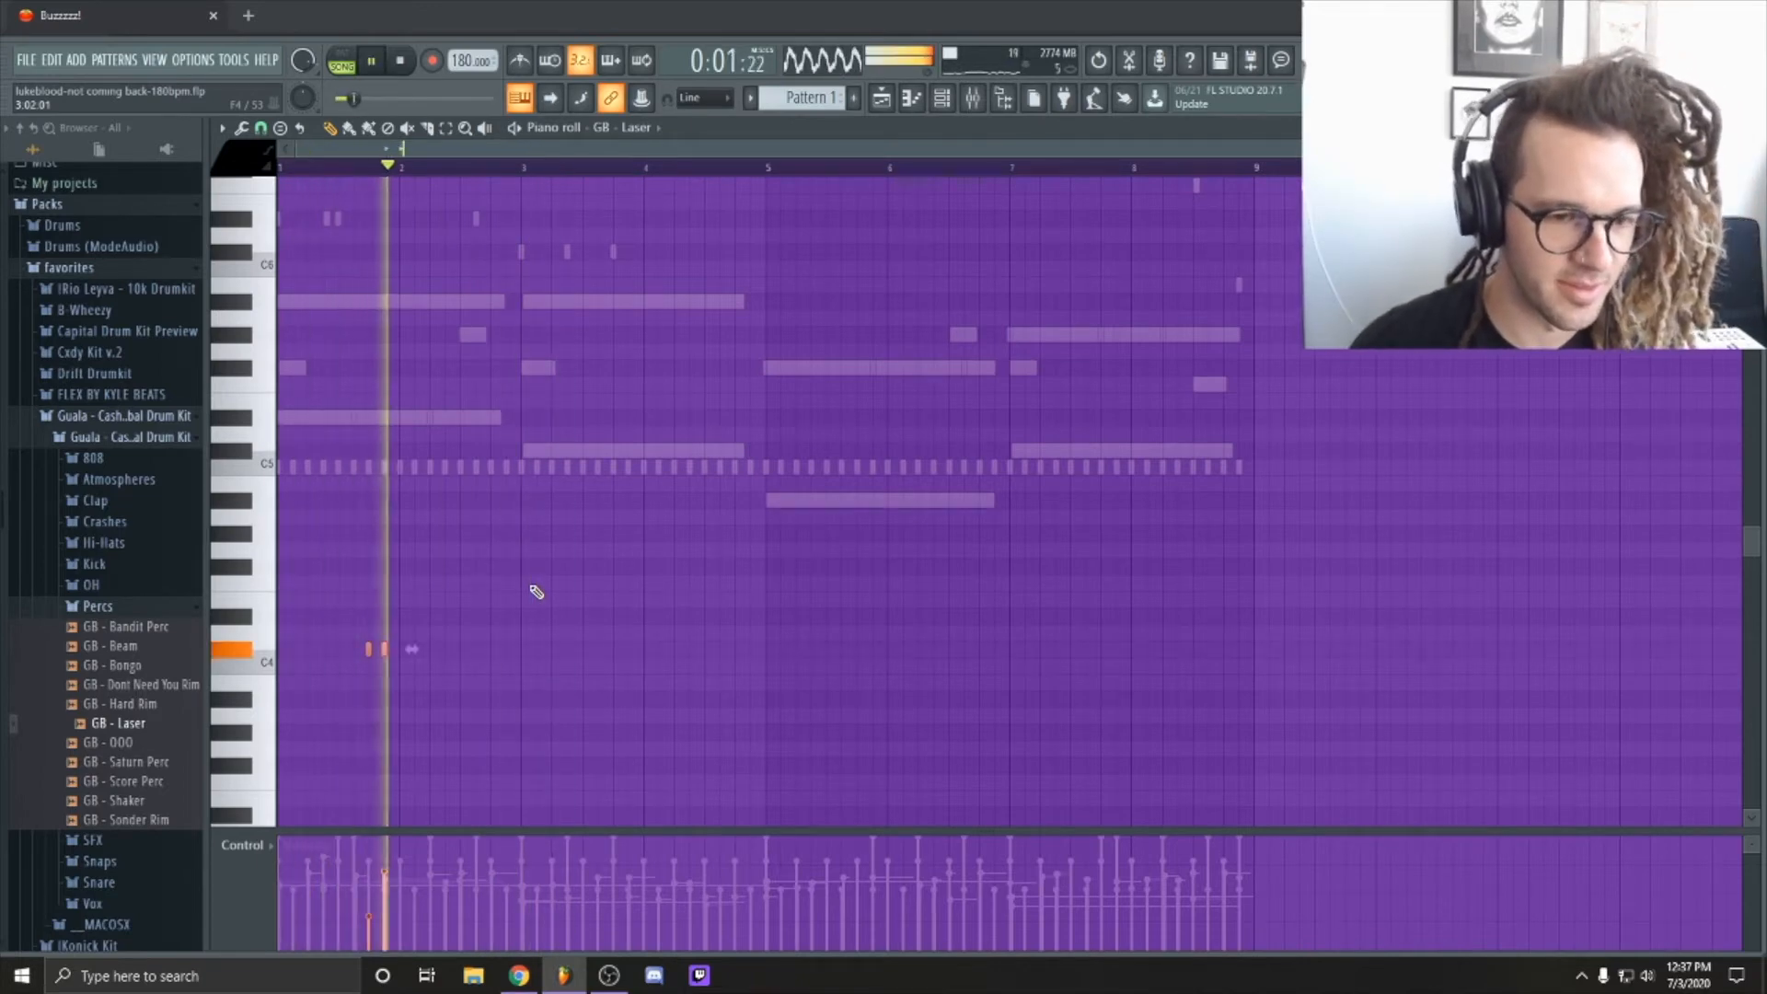
{"action": "key", "text": "space"}
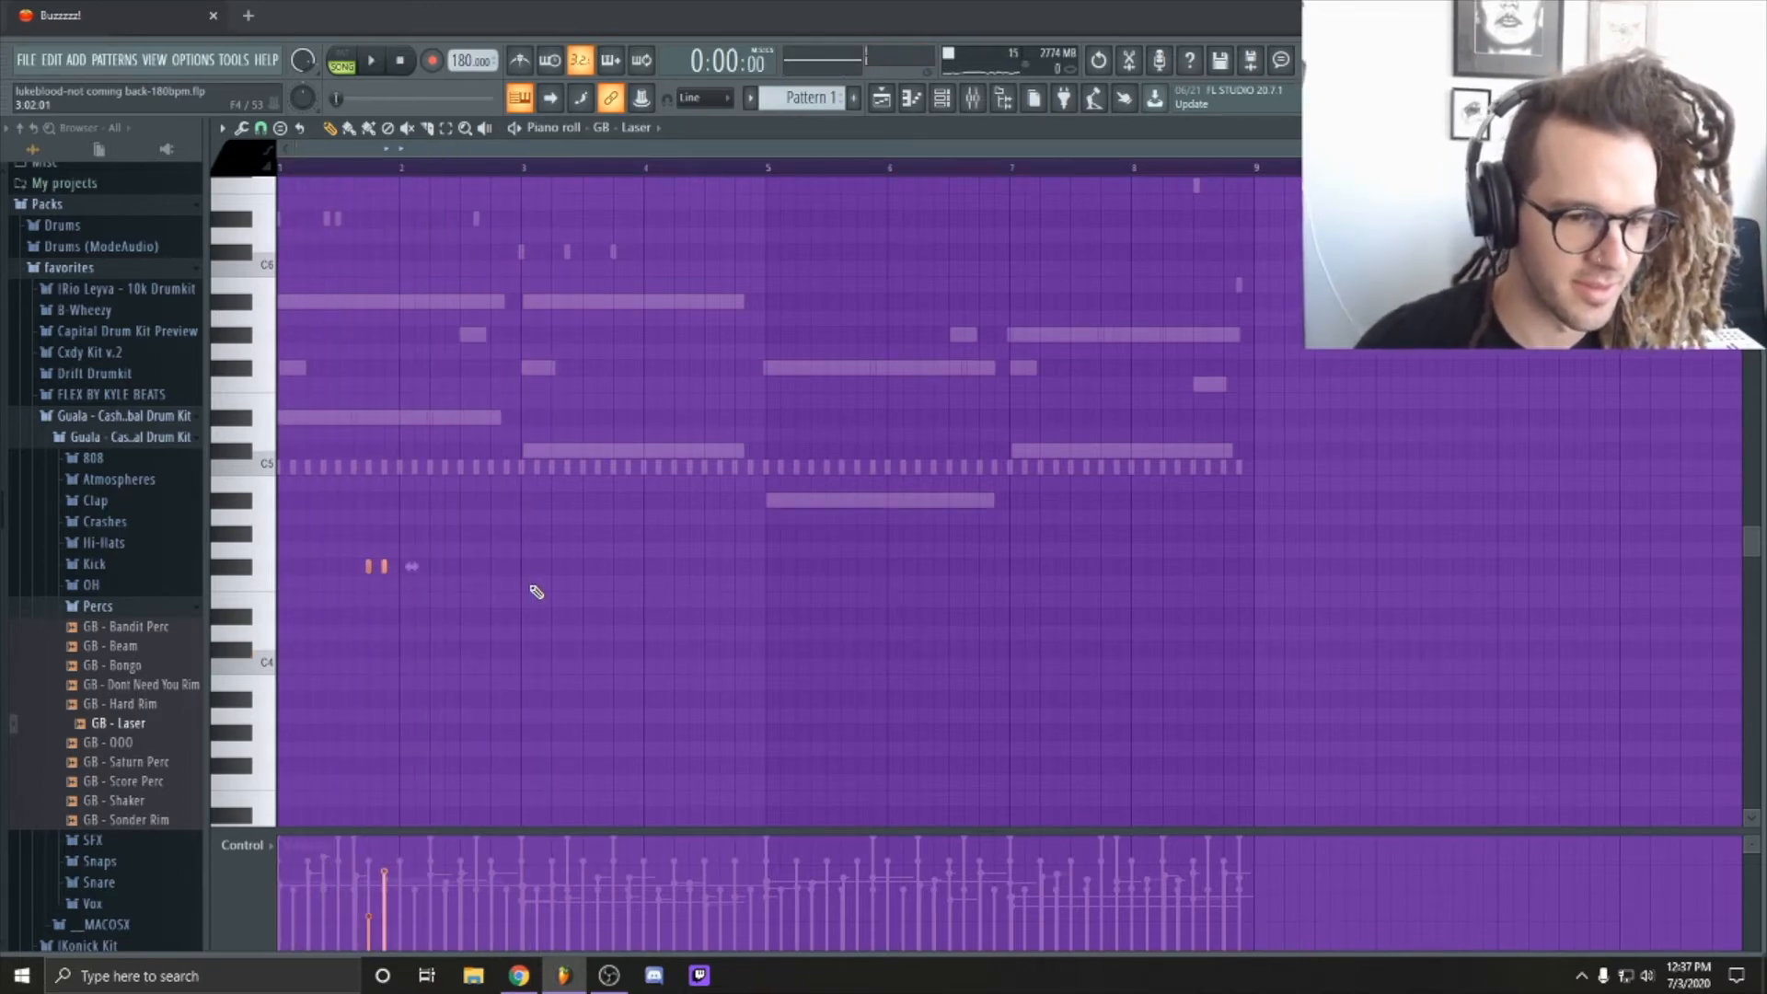
{"action": "key", "text": "space"}
{"action": "key", "text": "space"}
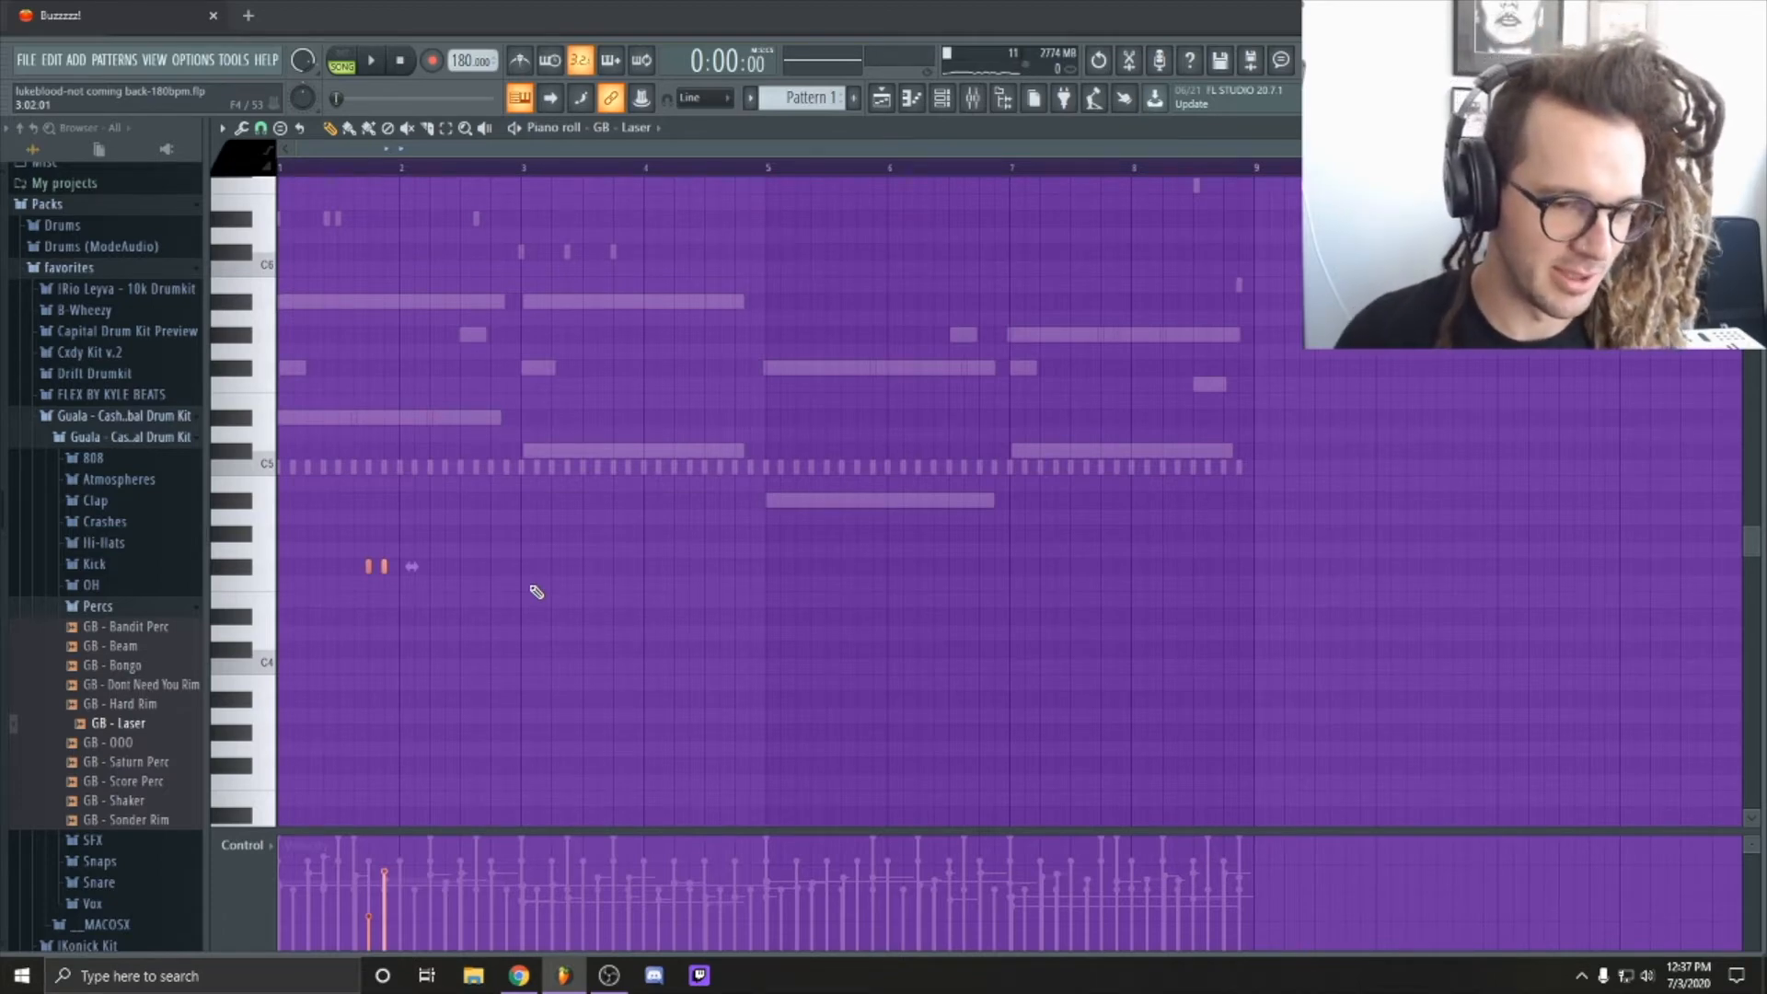
Step: Add GB - Saturn Perc hits at C5, two in bar 3 and one late in bar 4, and play back the beat
{"action": "double_click", "coordinate": [599, 466]}
{"action": "key", "text": "space"}
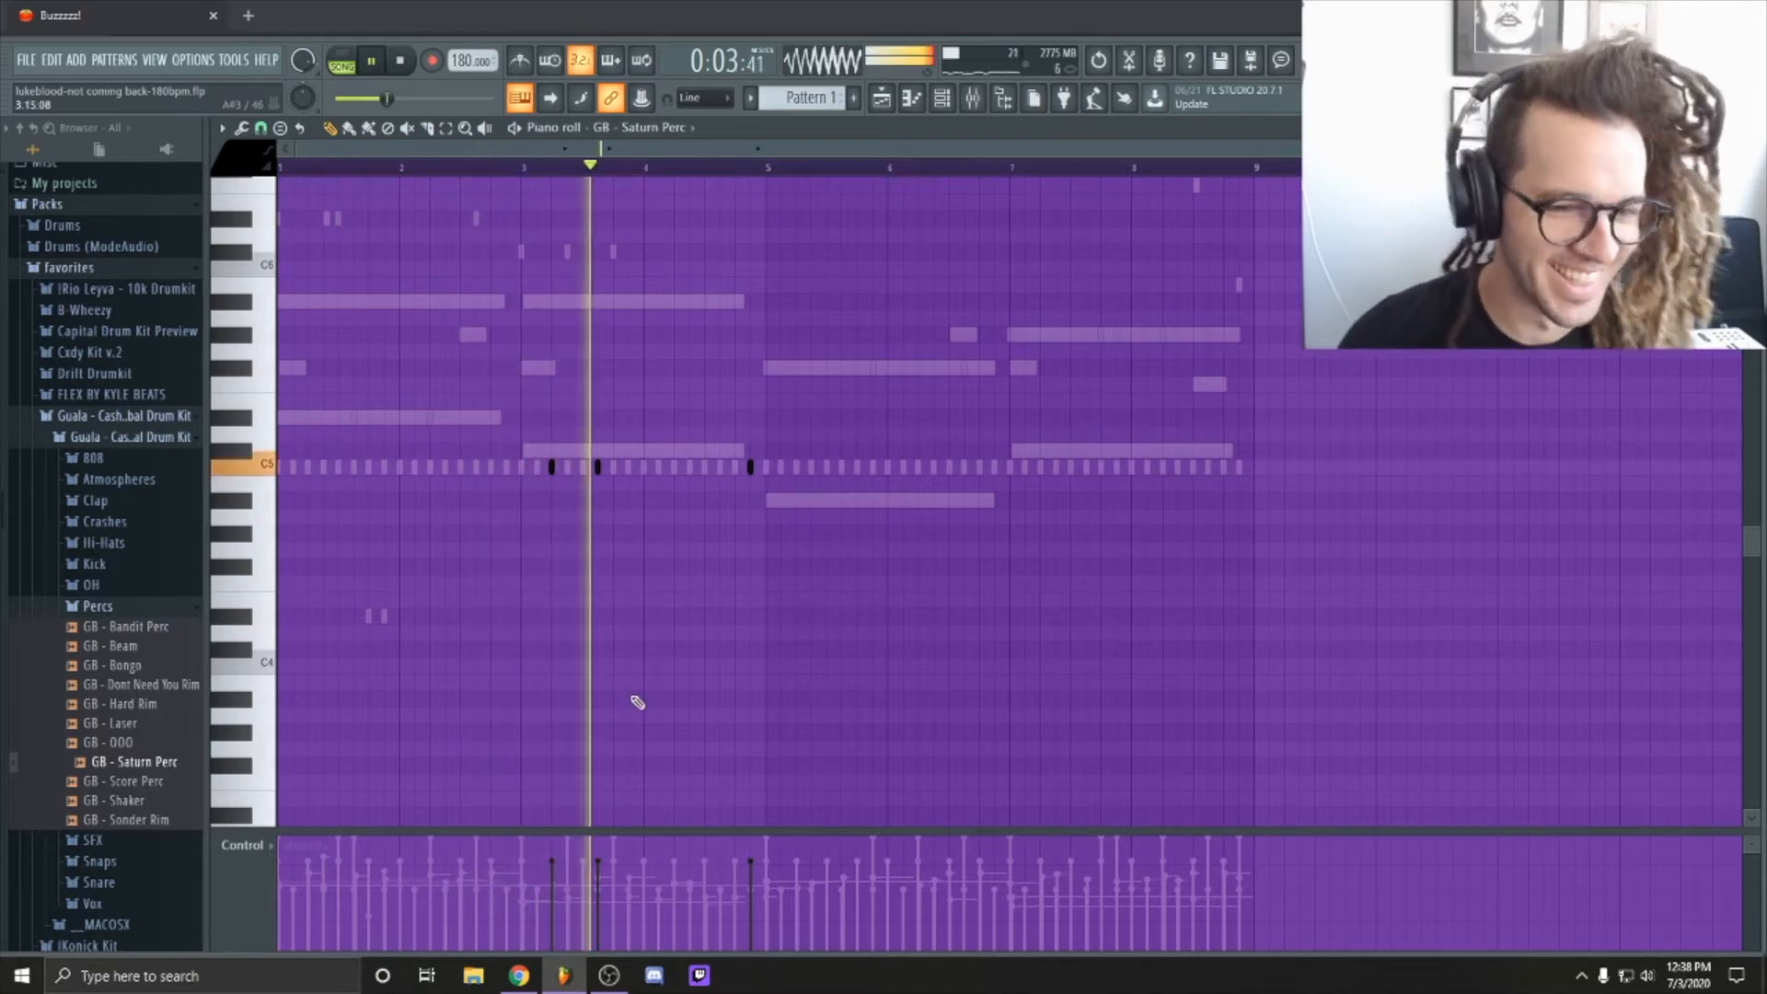
{"action": "key", "text": "space"}
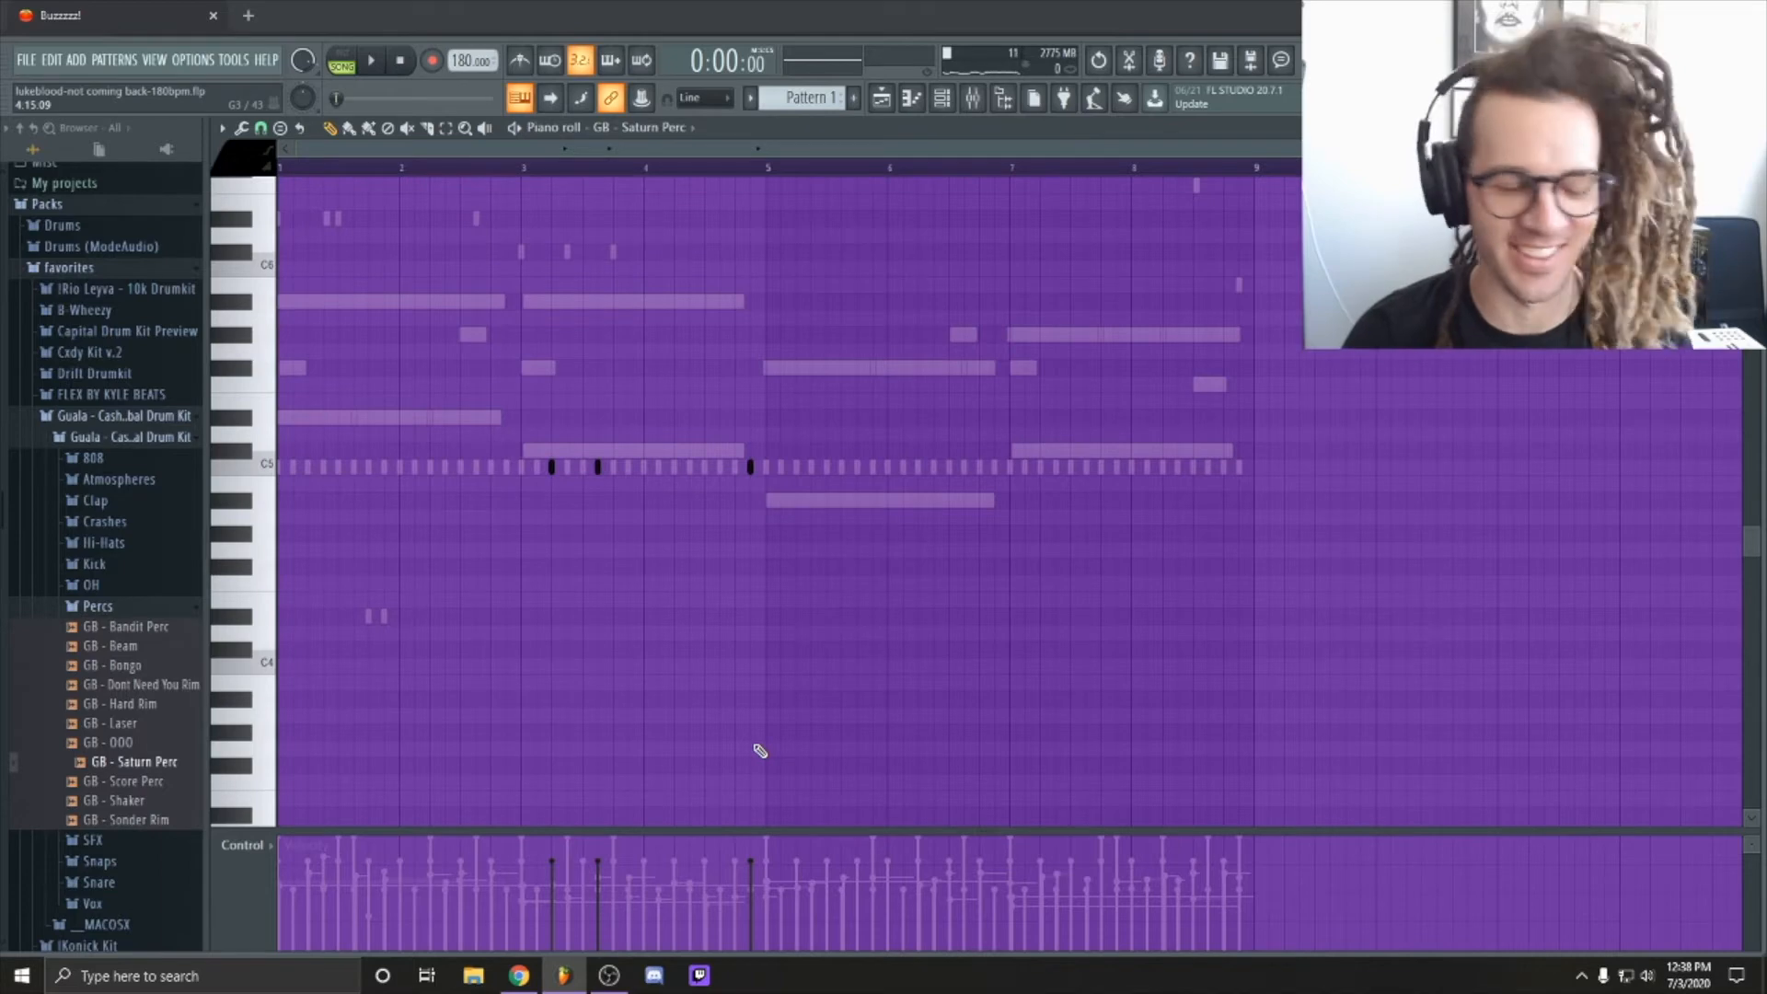
{"action": "key", "text": "space"}
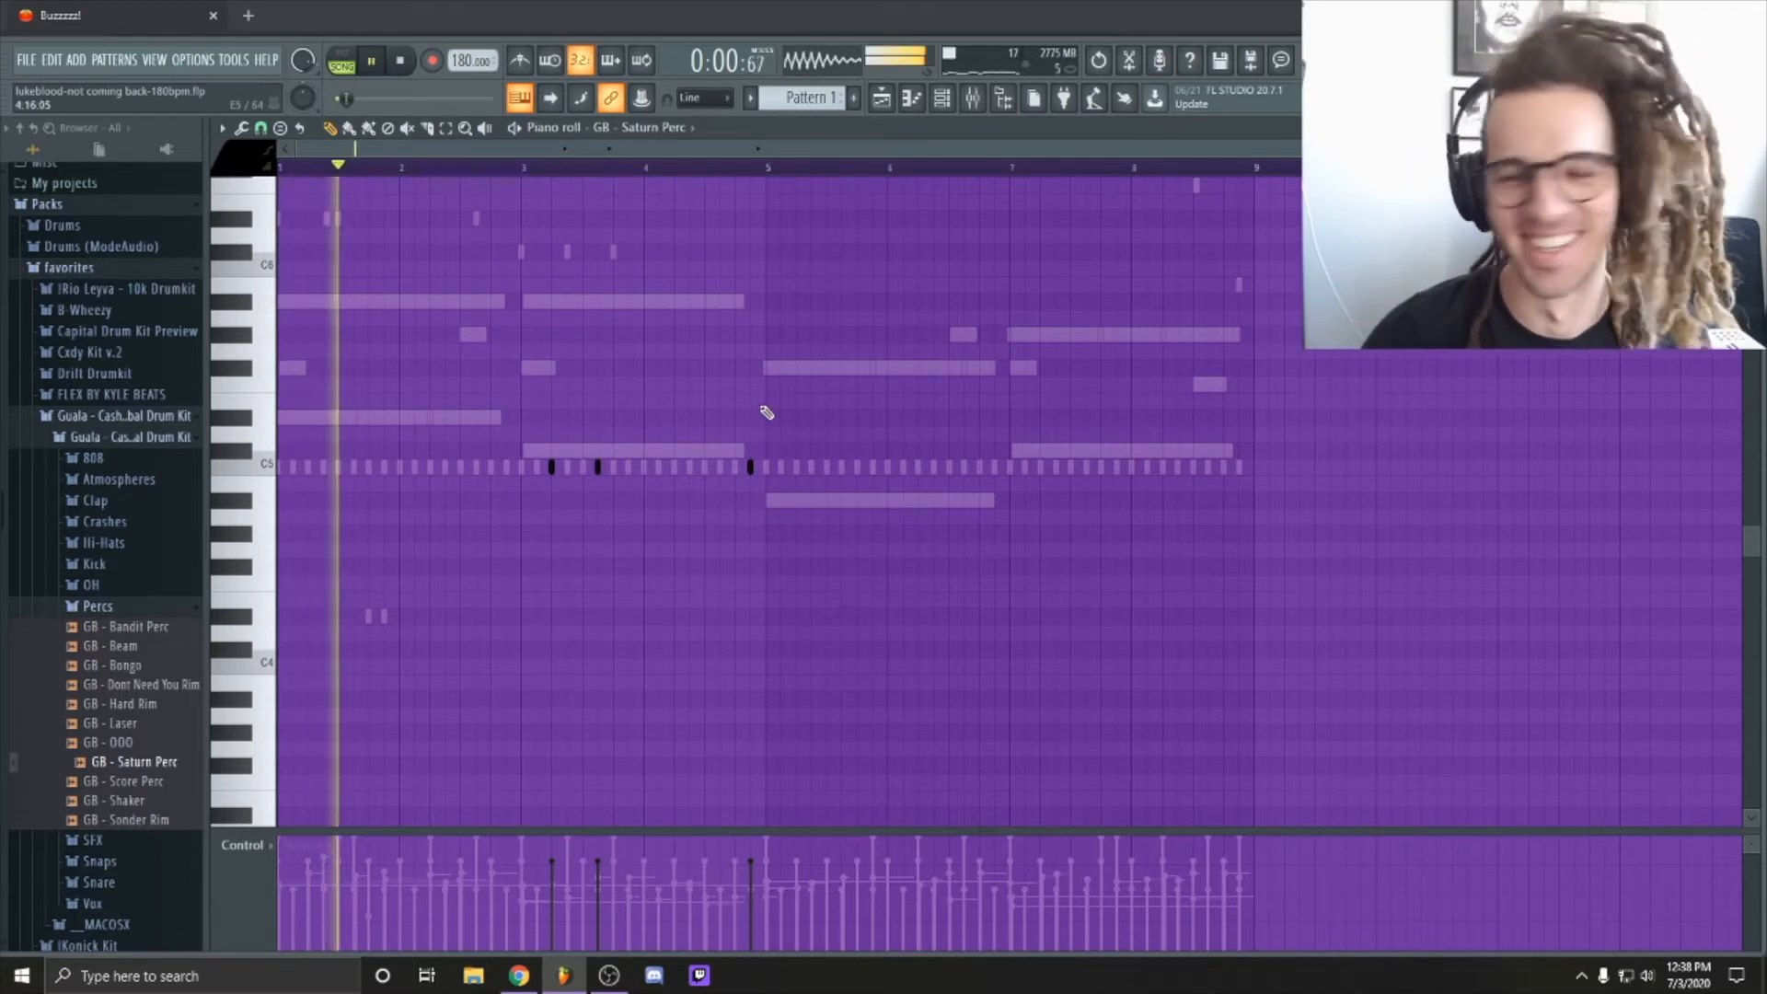
{"action": "key", "text": "space"}
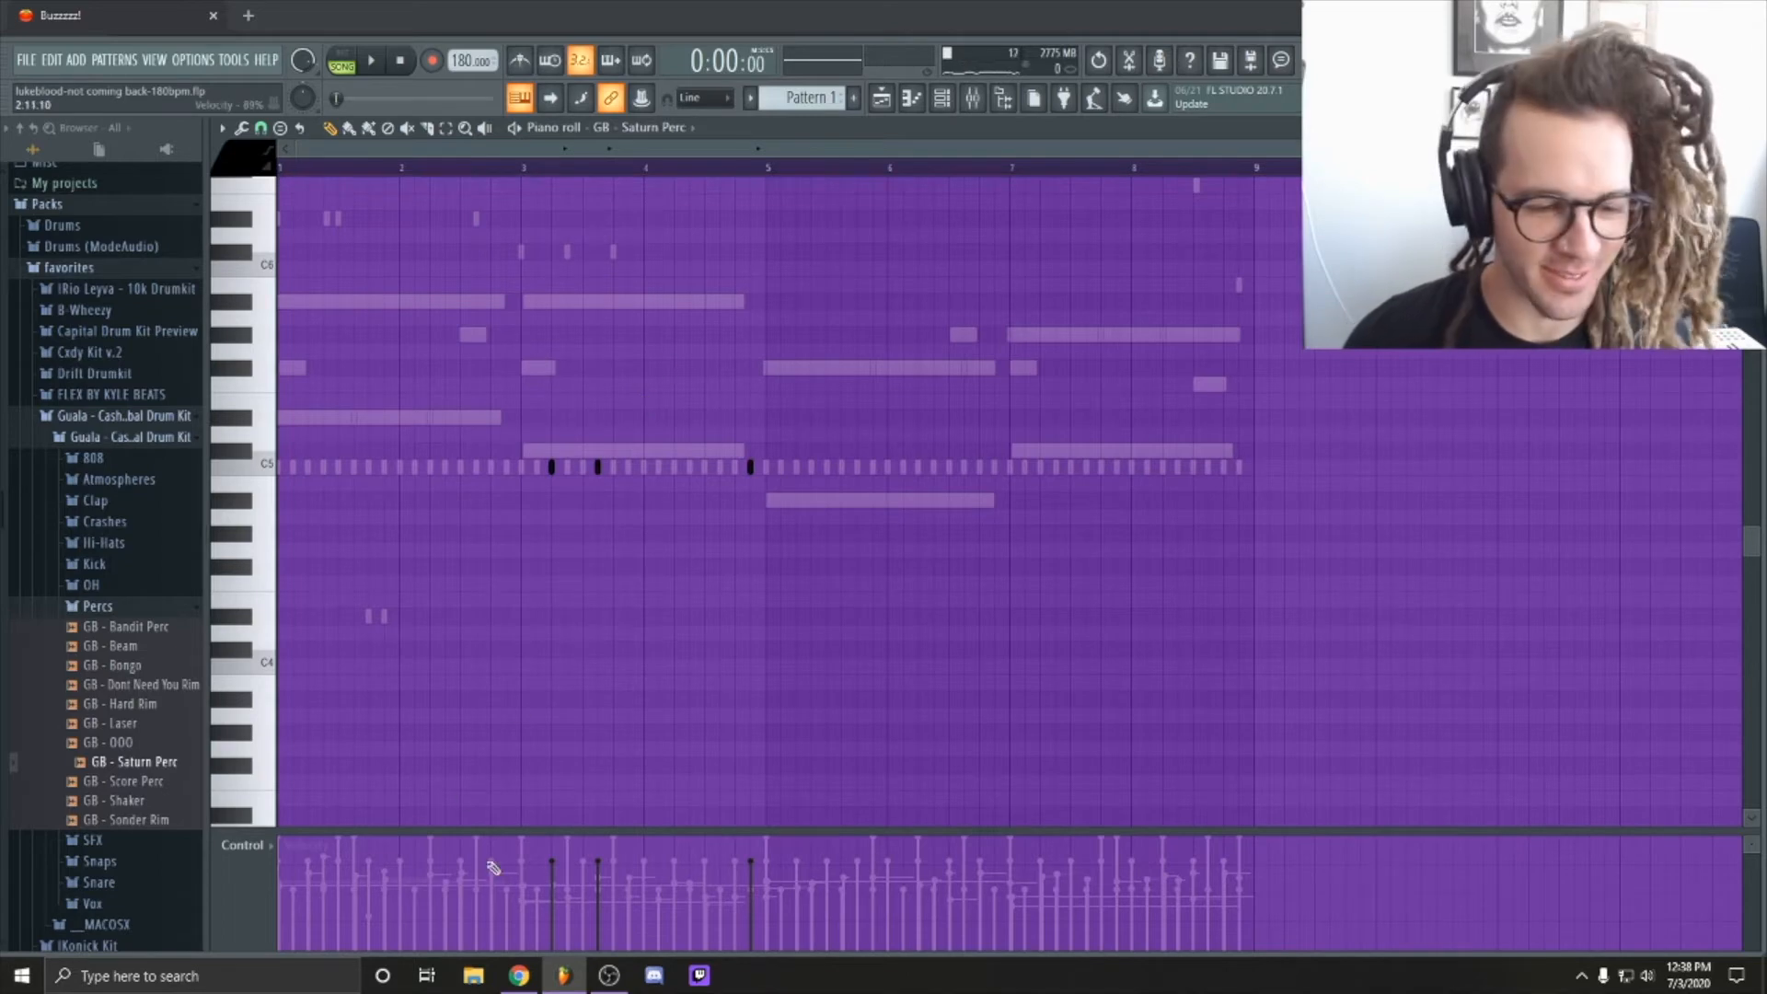
Step: Open the GB - Laser channel's sample in the Edison audio editor and detect its pitch regions
{"action": "key", "text": "F6"}
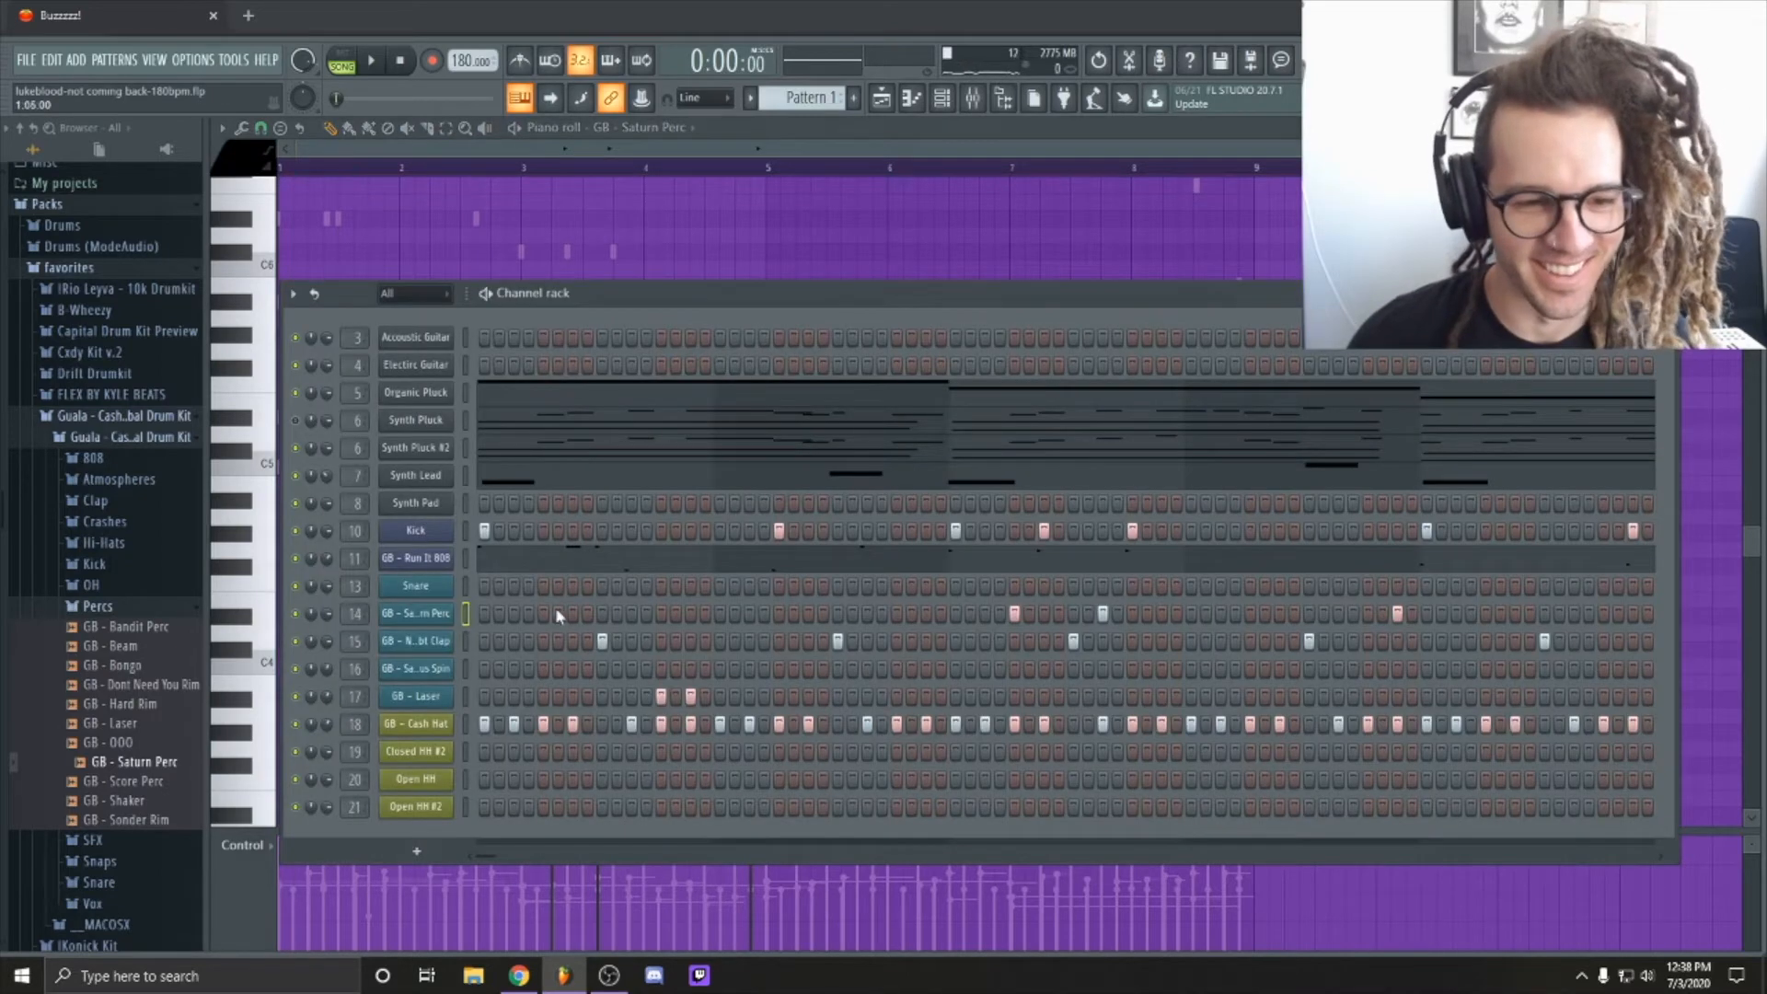
{"action": "right_click", "coordinate": [442, 698]}
{"action": "left_click", "coordinate": [429, 699]}
{"action": "left_click", "coordinate": [430, 697]}
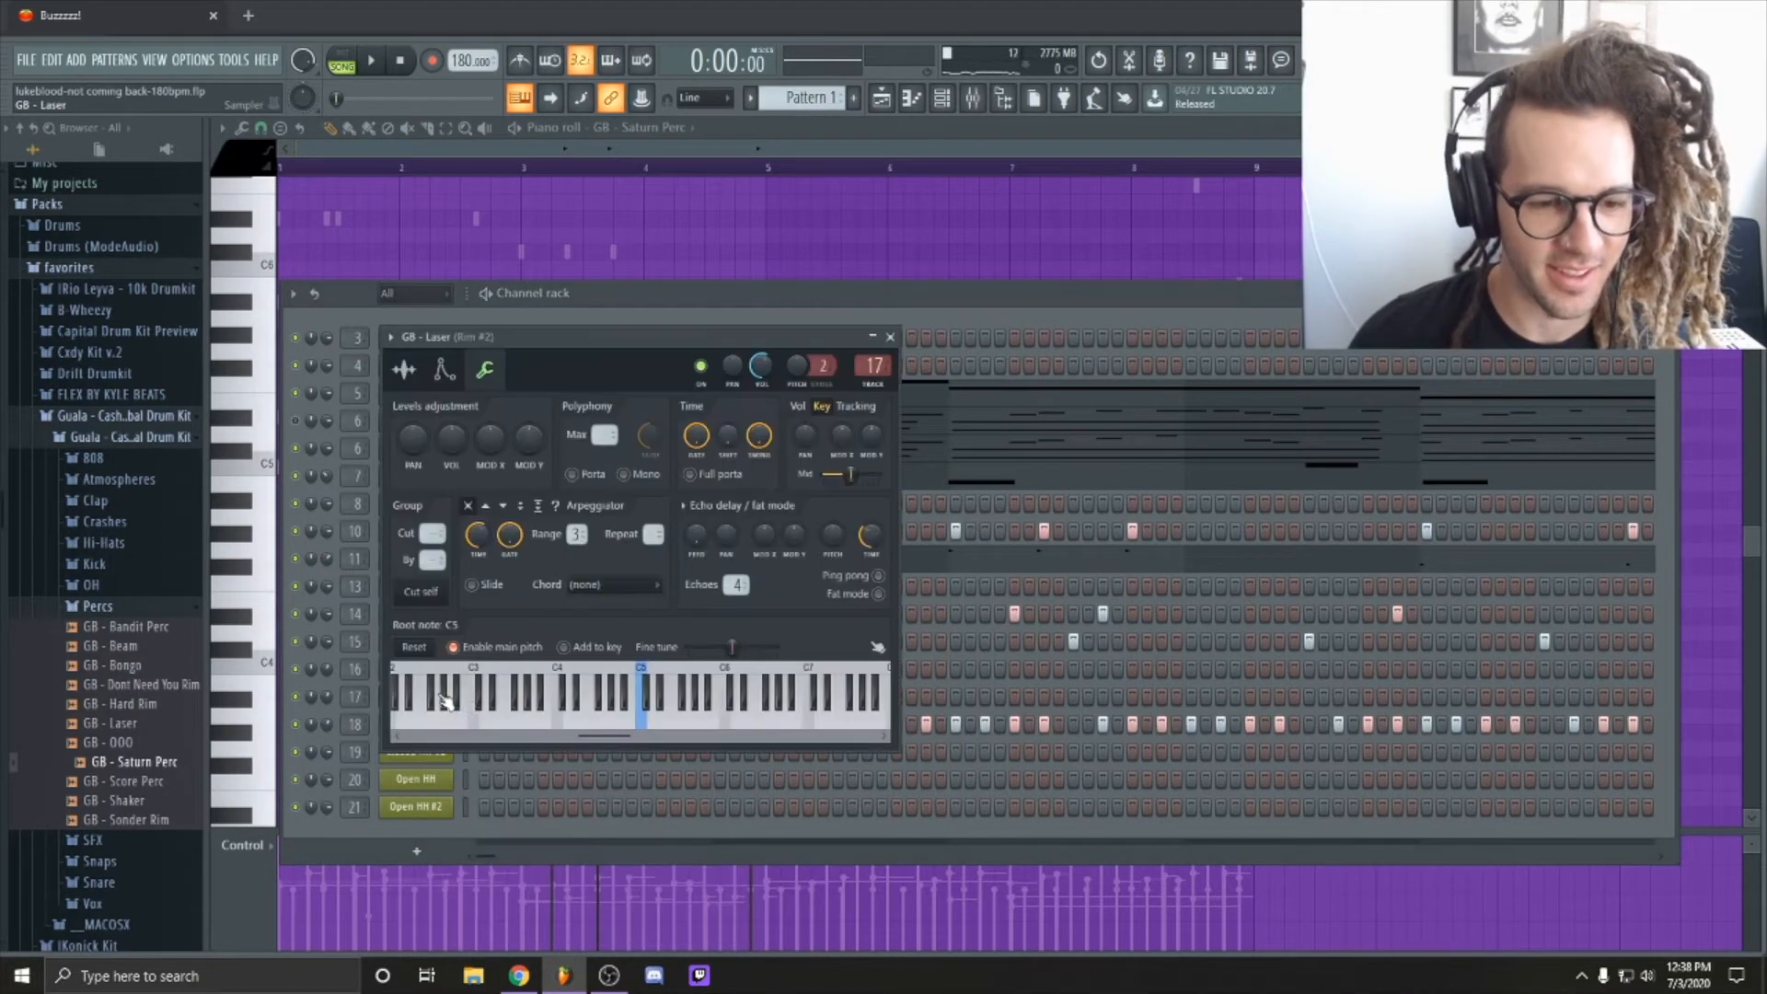
{"action": "left_click", "coordinate": [406, 369]}
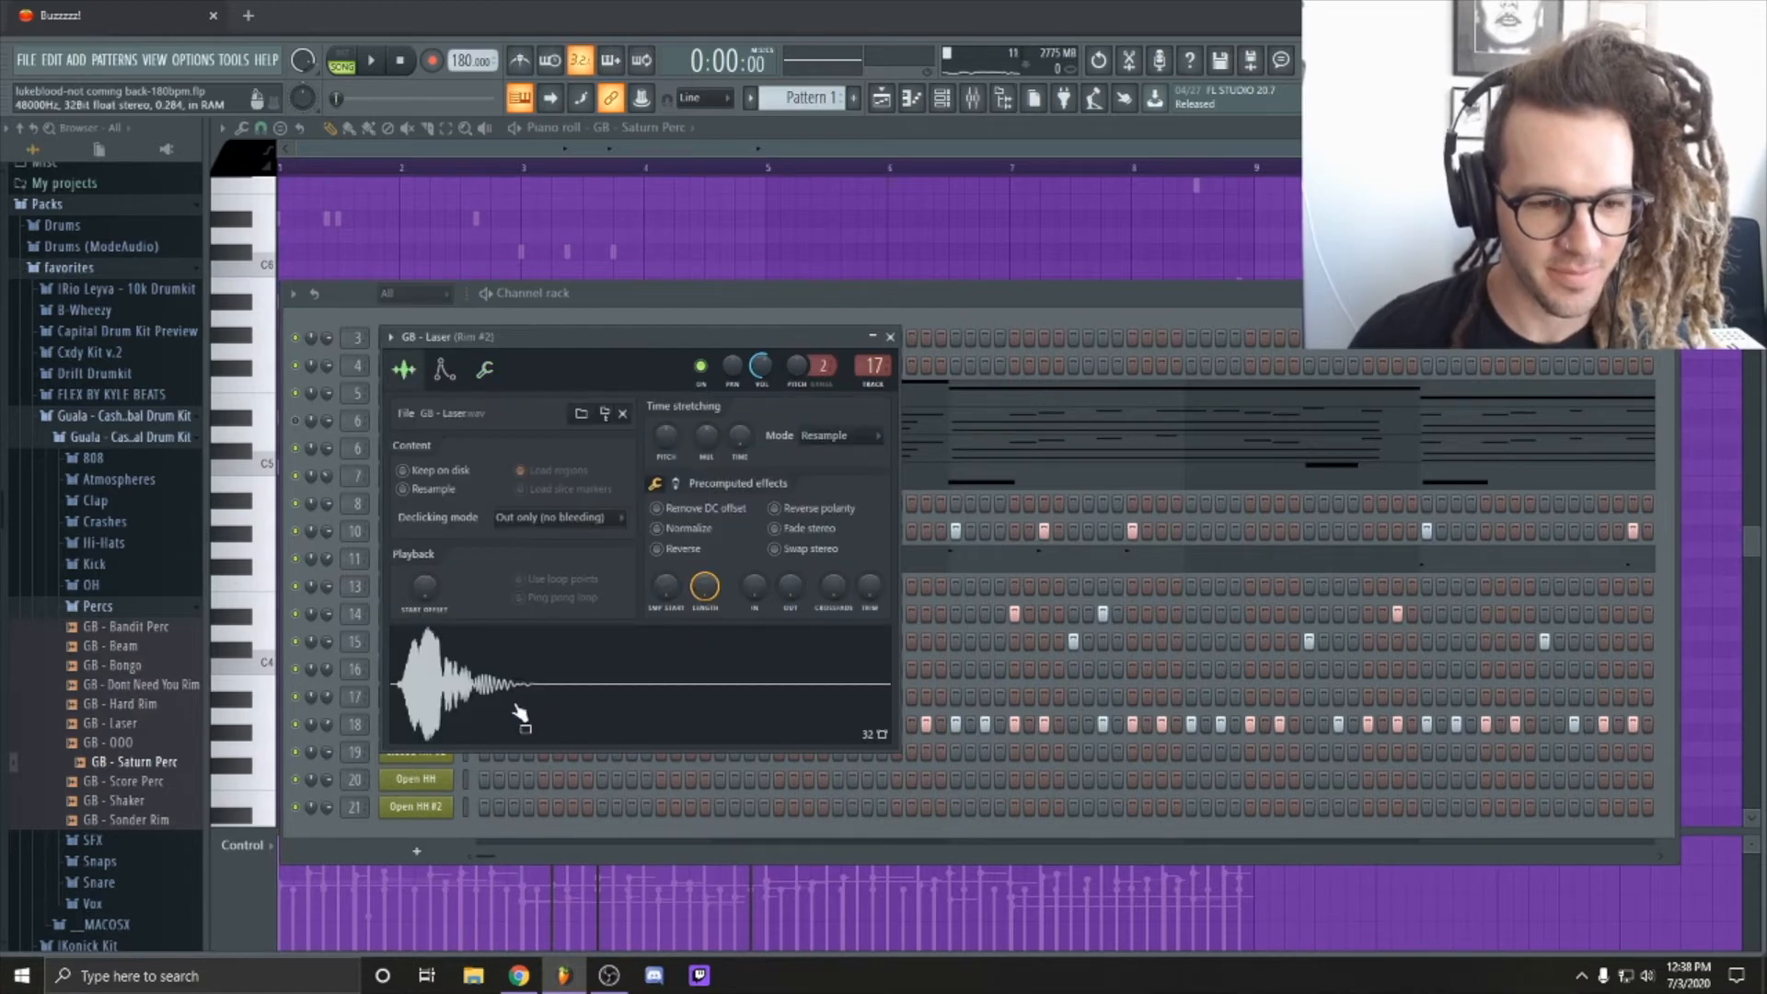
{"action": "right_click", "coordinate": [552, 649]}
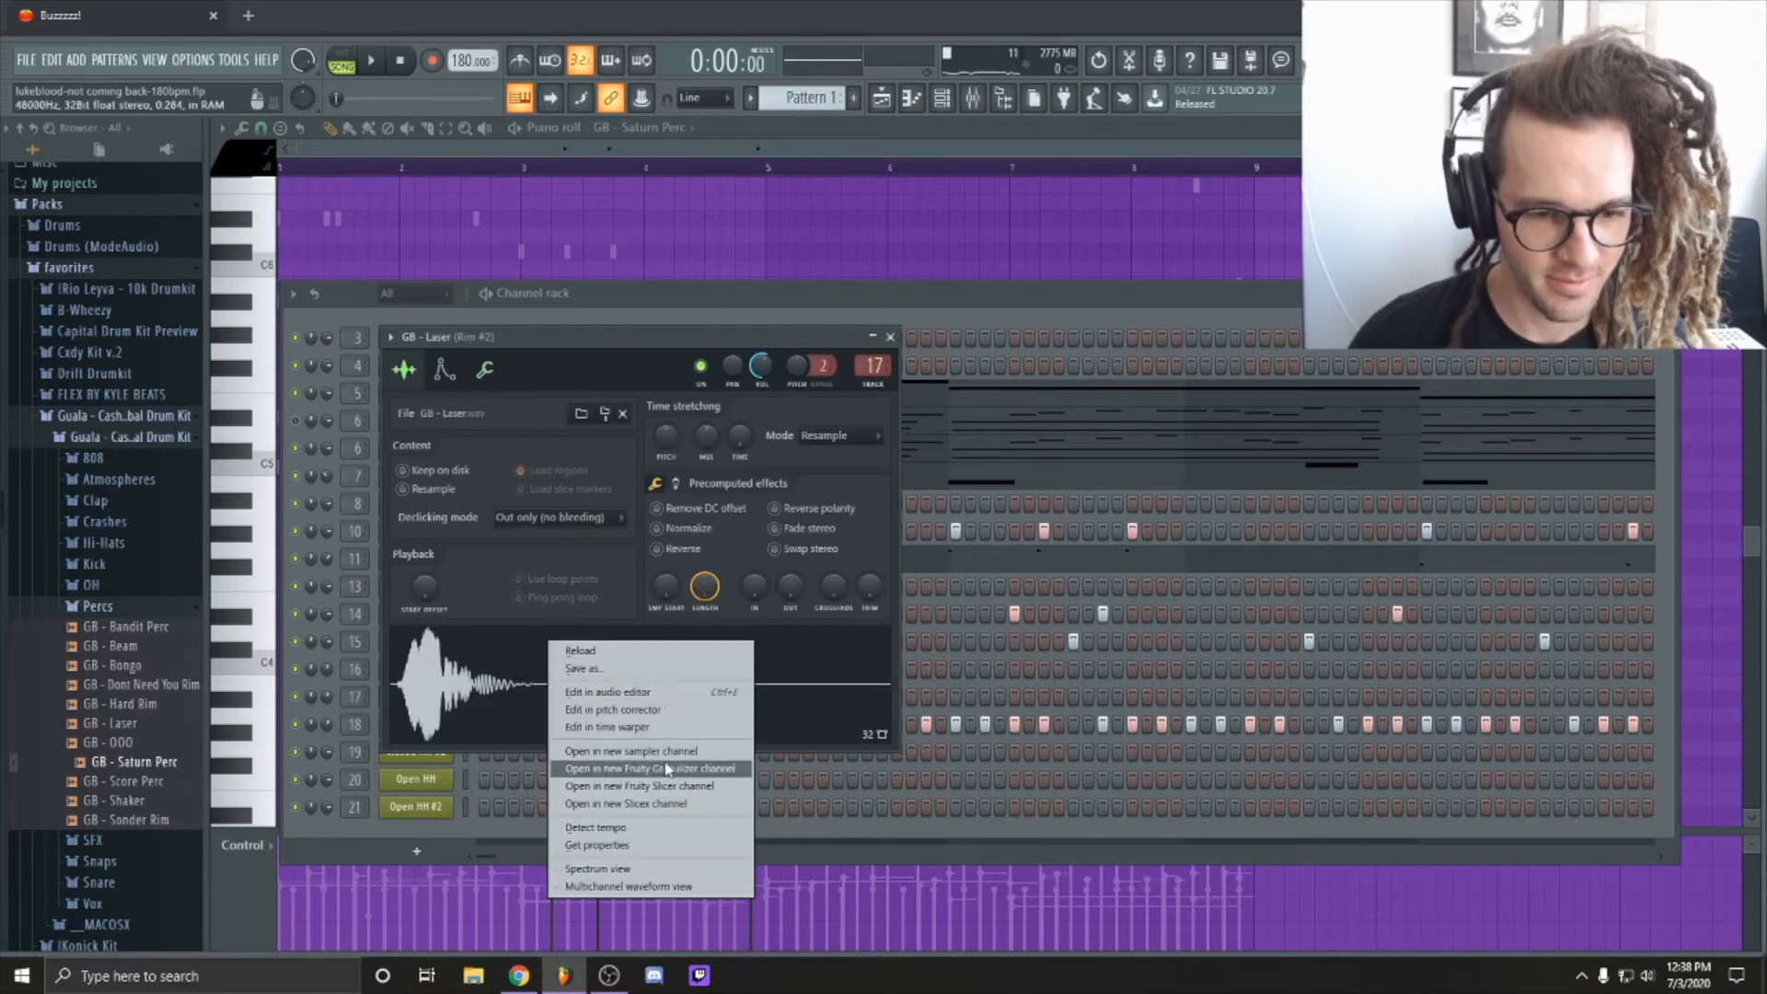
{"action": "left_click", "coordinate": [635, 691]}
{"action": "right_click", "coordinate": [509, 460]}
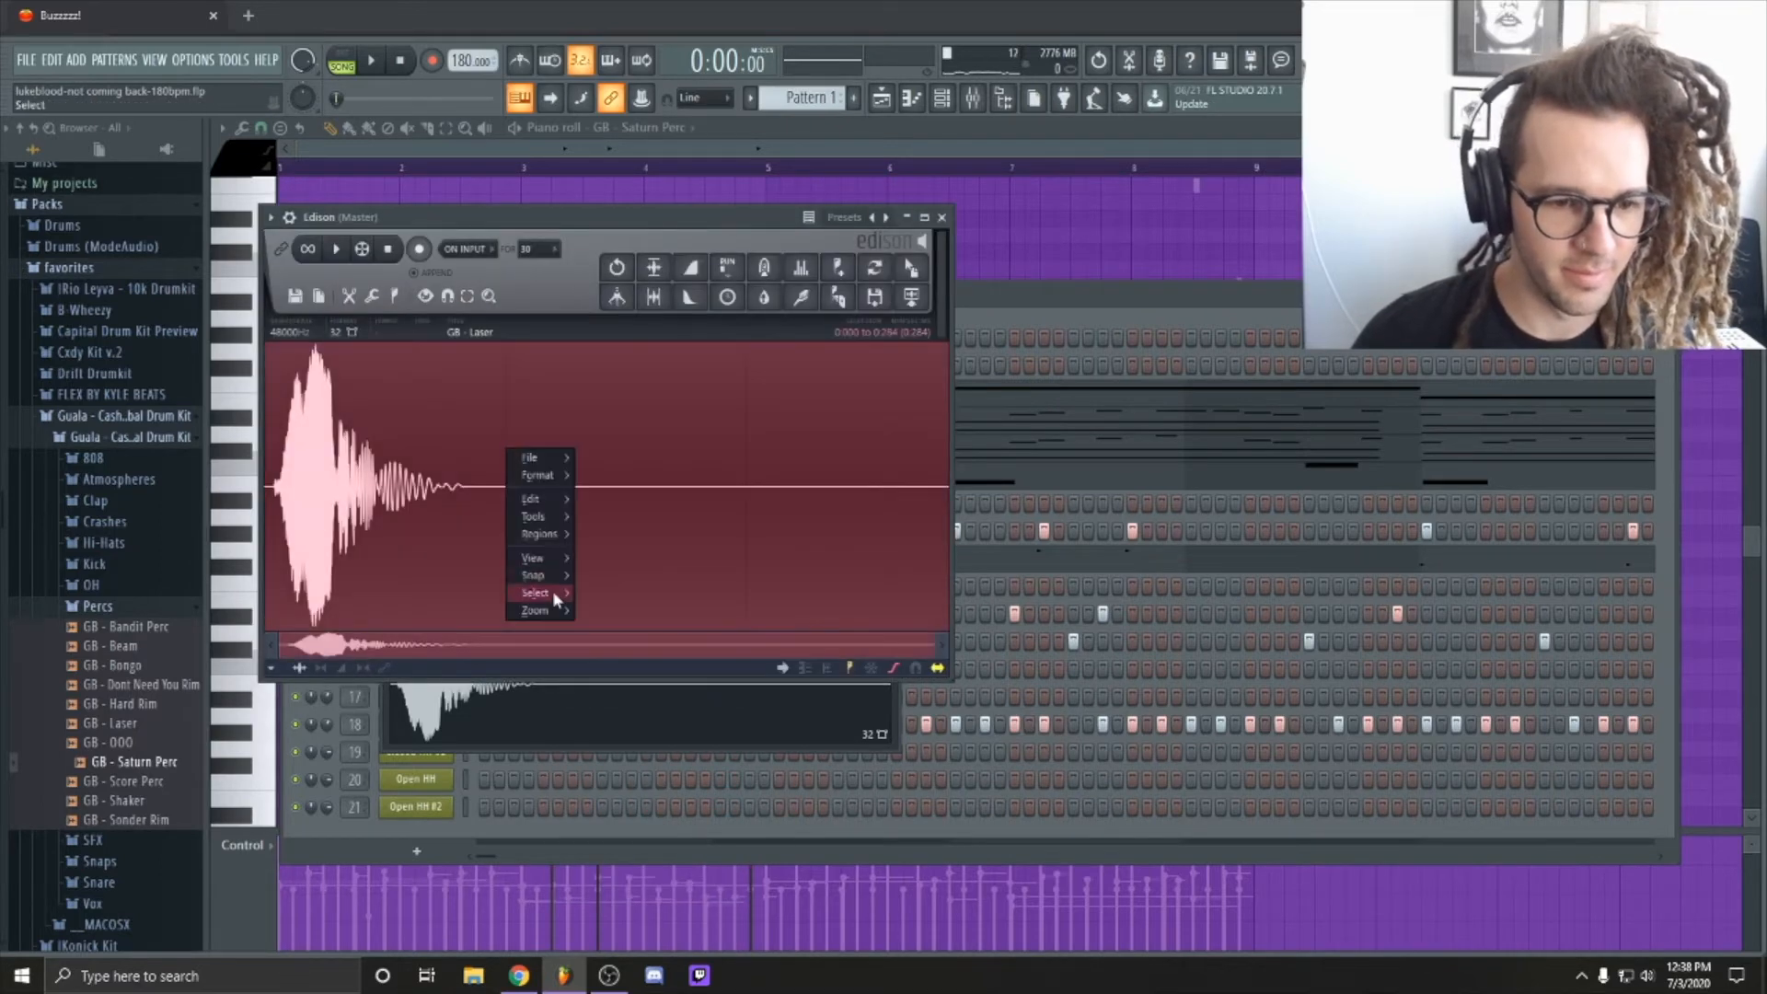
{"action": "mouse_move", "coordinate": [544, 534]}
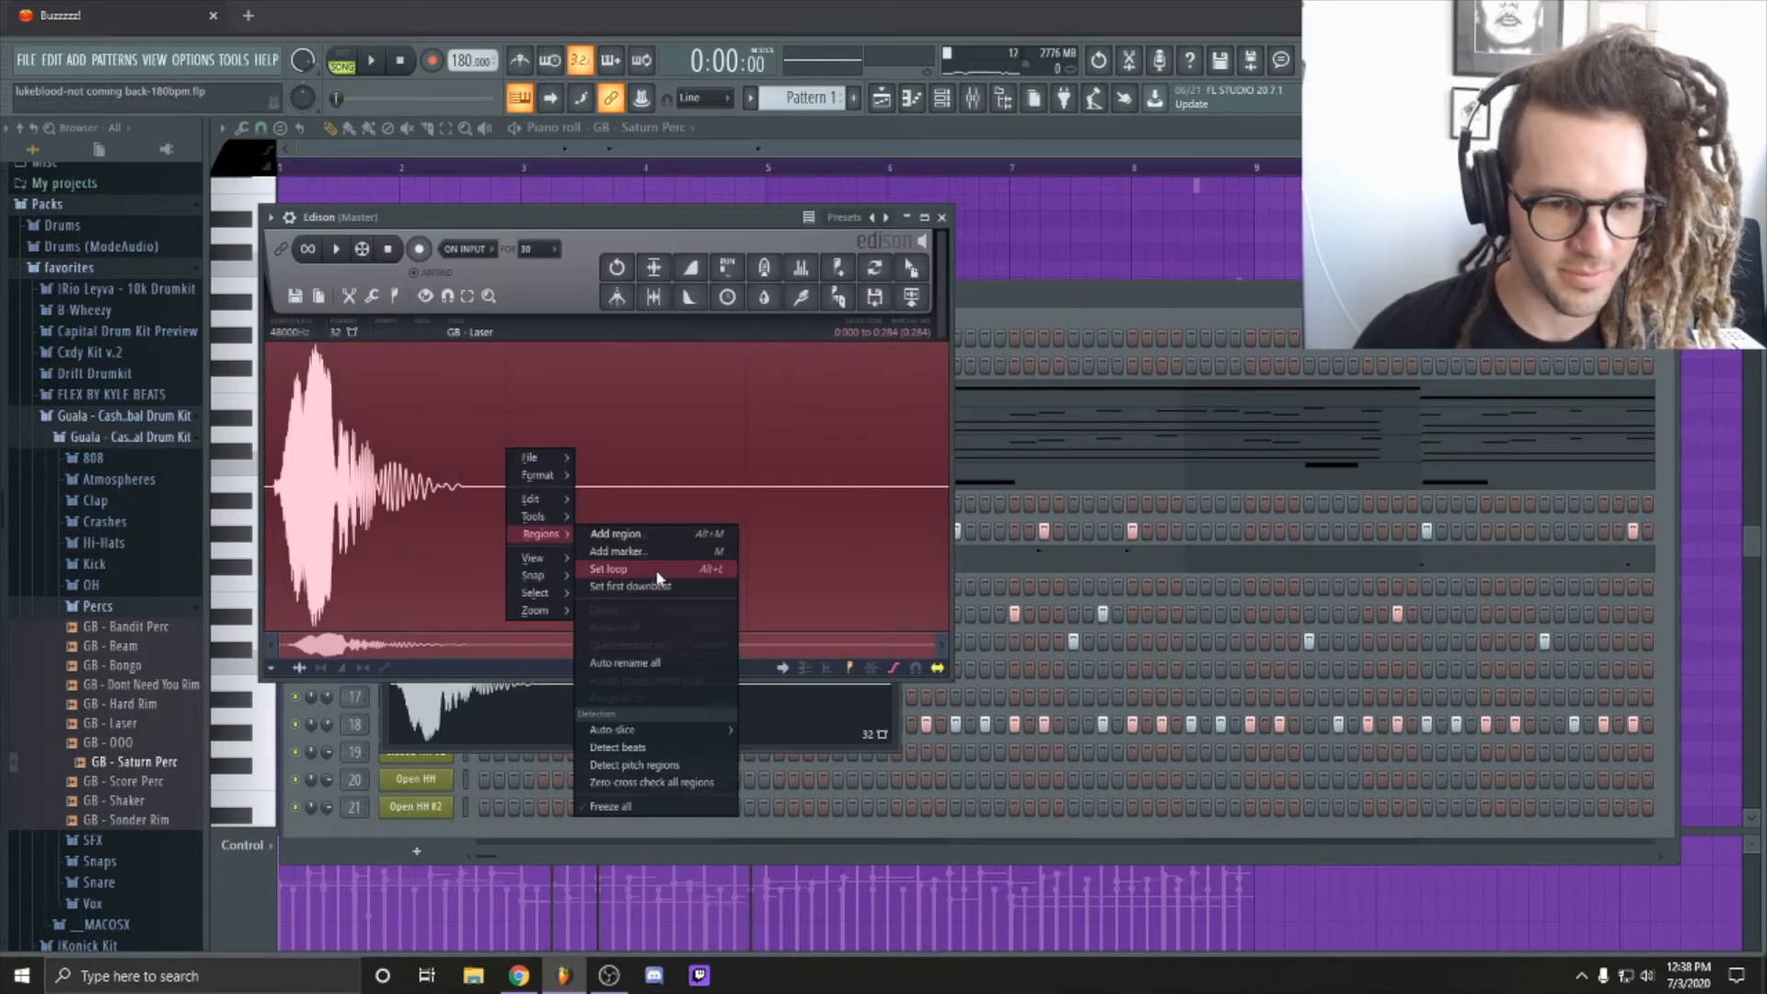
{"action": "left_click", "coordinate": [657, 764]}
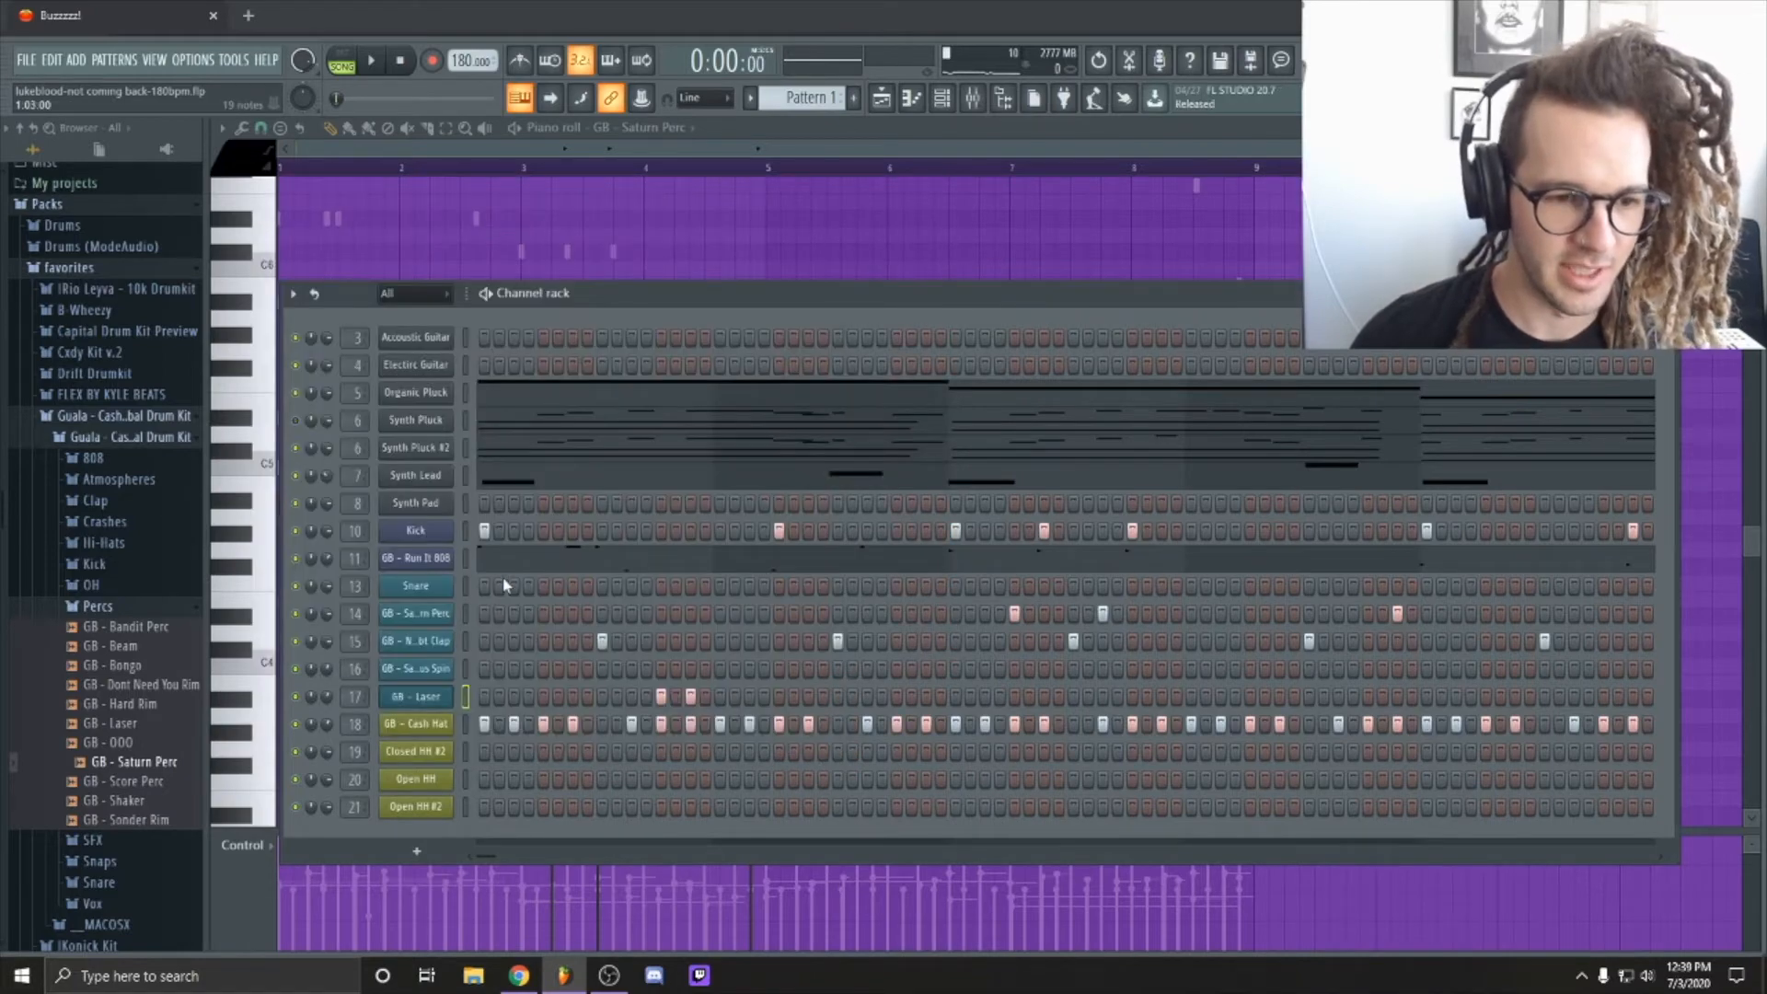
Step: Set the GB - Laser channel's root note to A5 and play back the beat with the retuned sample
{"action": "right_click", "coordinate": [445, 705]}
{"action": "key", "text": "Escape"}
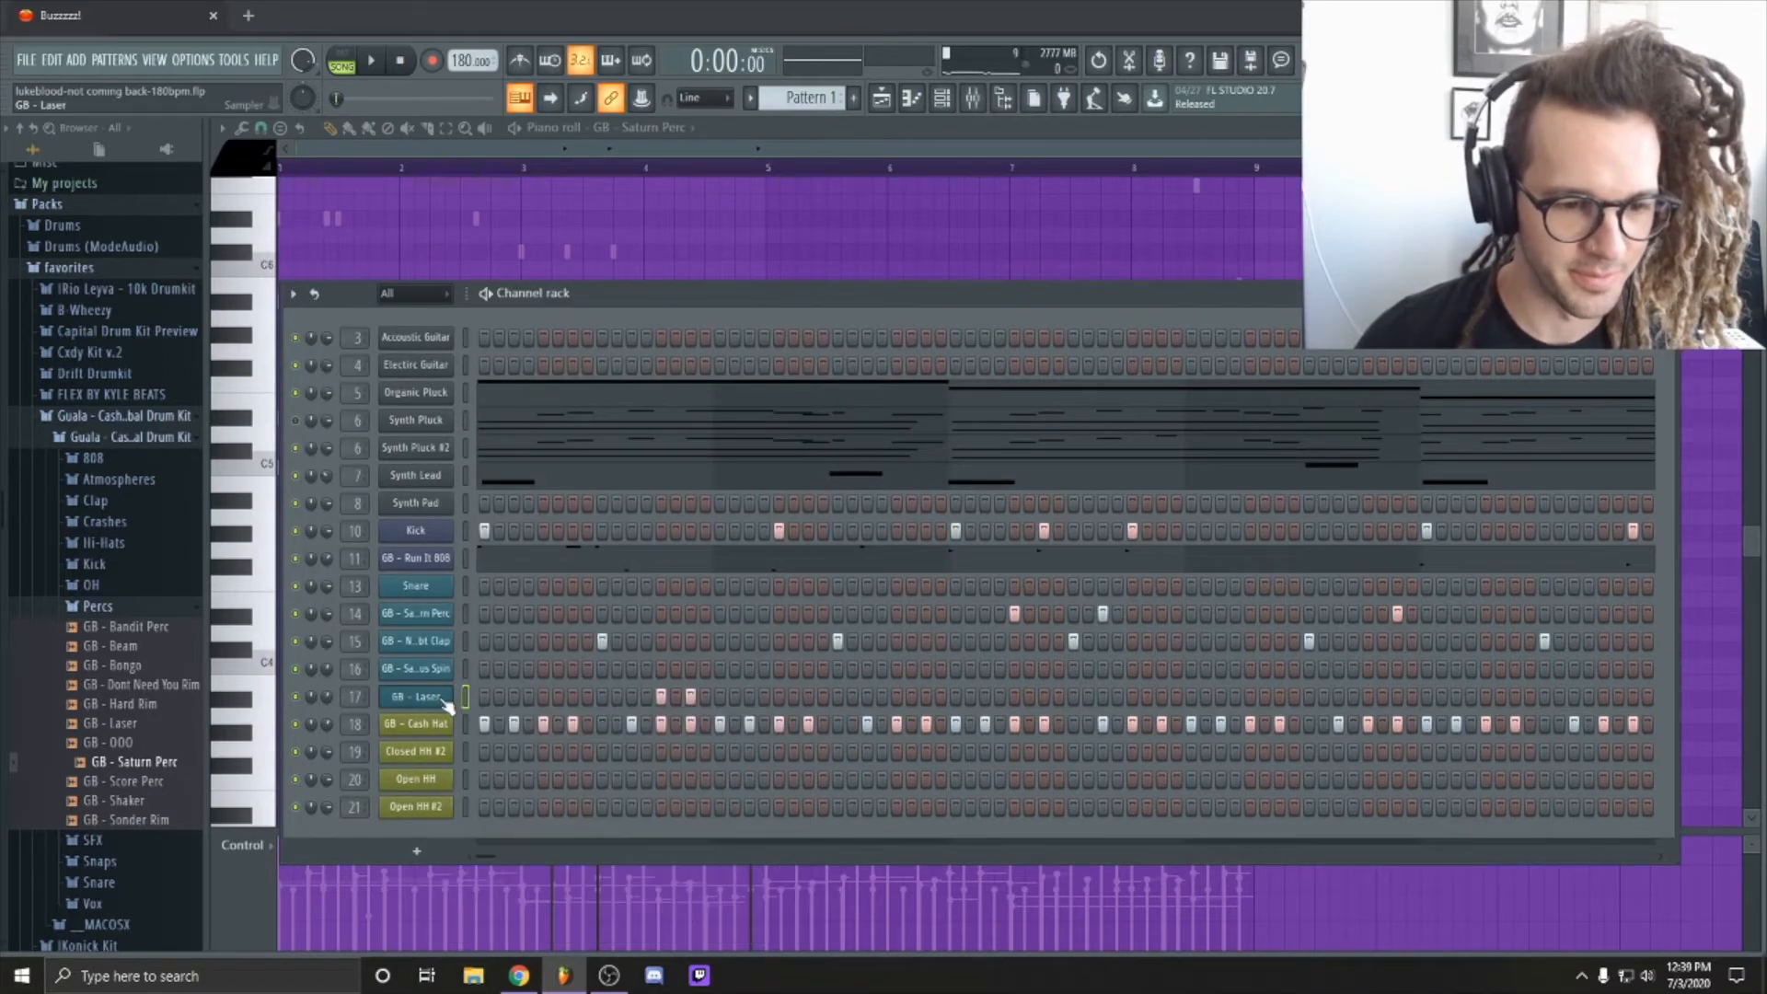
{"action": "left_click", "coordinate": [445, 698]}
{"action": "left_click", "coordinate": [485, 369]}
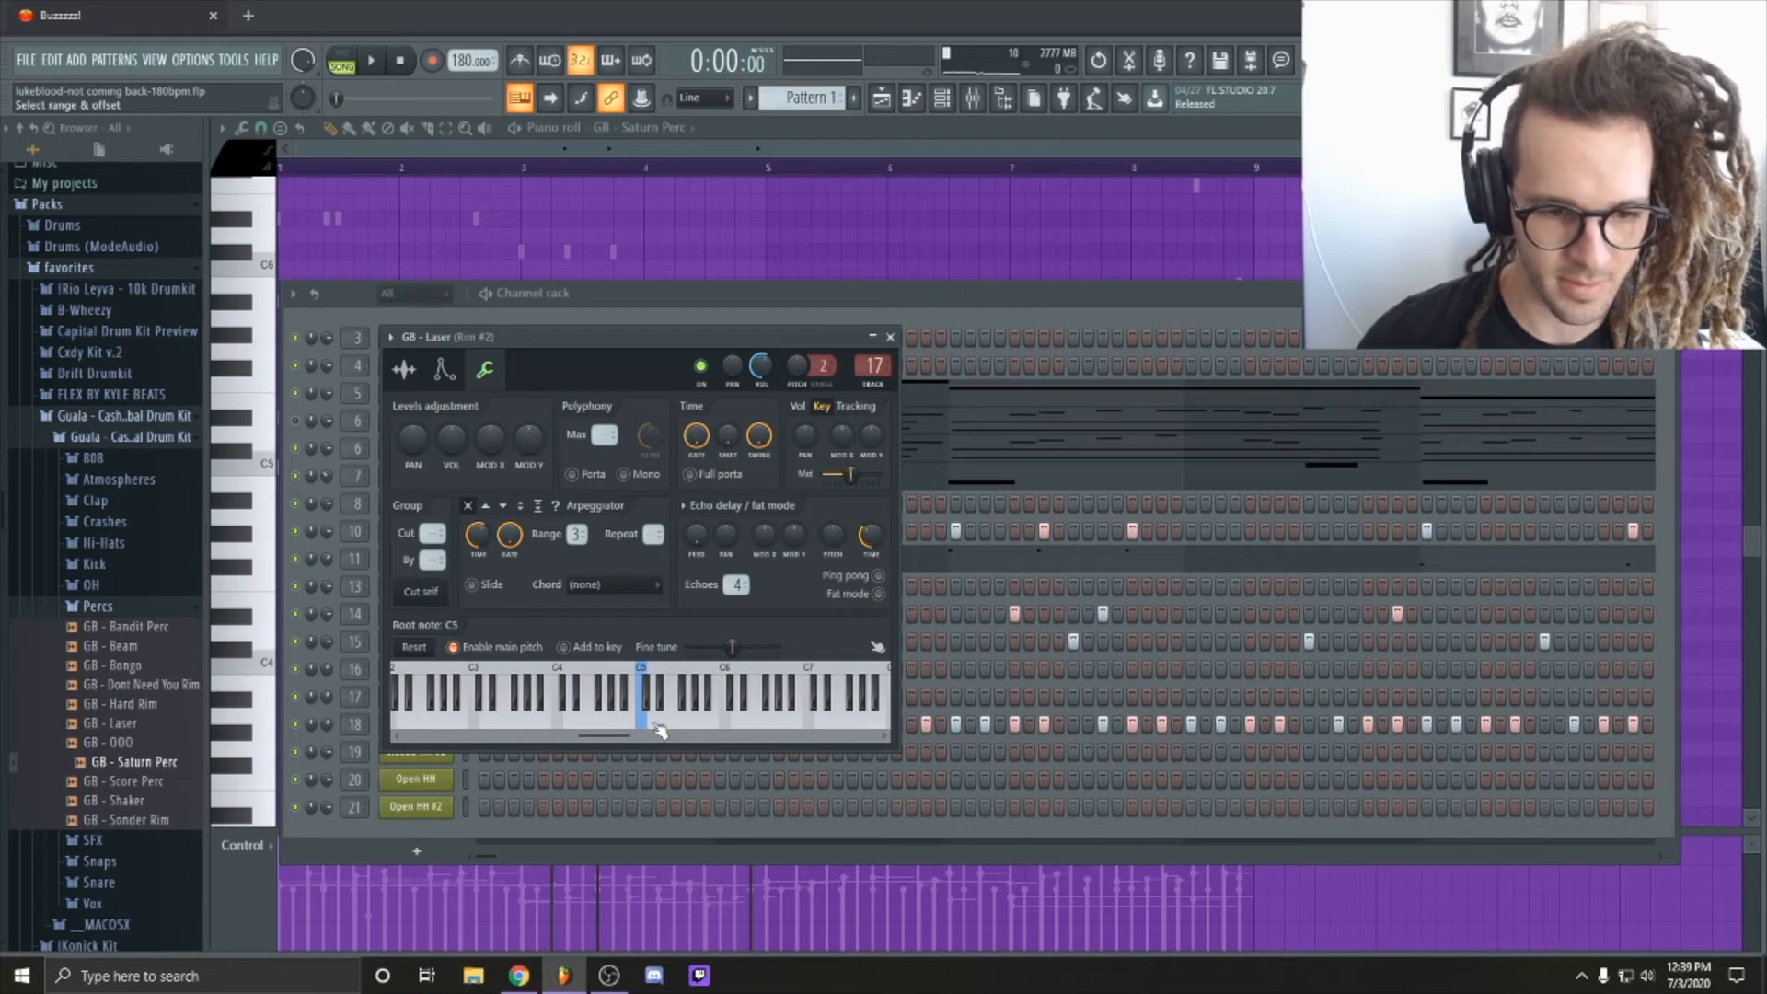
{"action": "right_click", "coordinate": [707, 729]}
{"action": "key", "text": "space"}
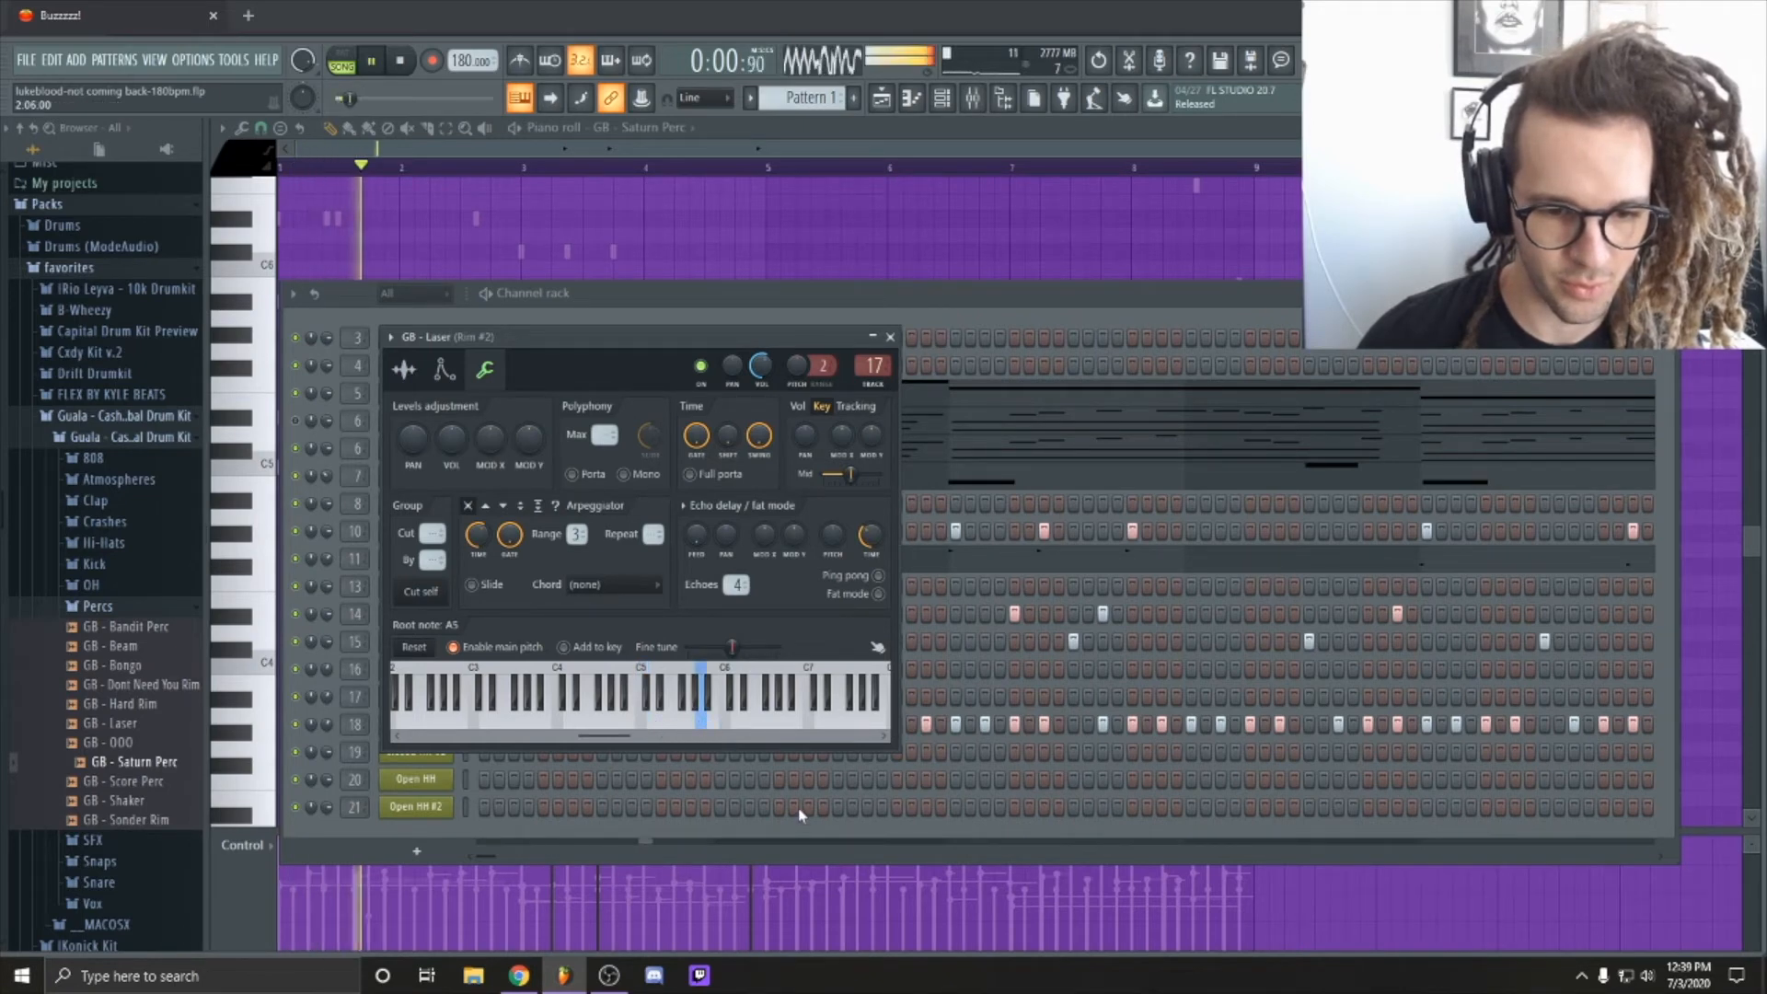
{"action": "left_click", "coordinate": [890, 337]}
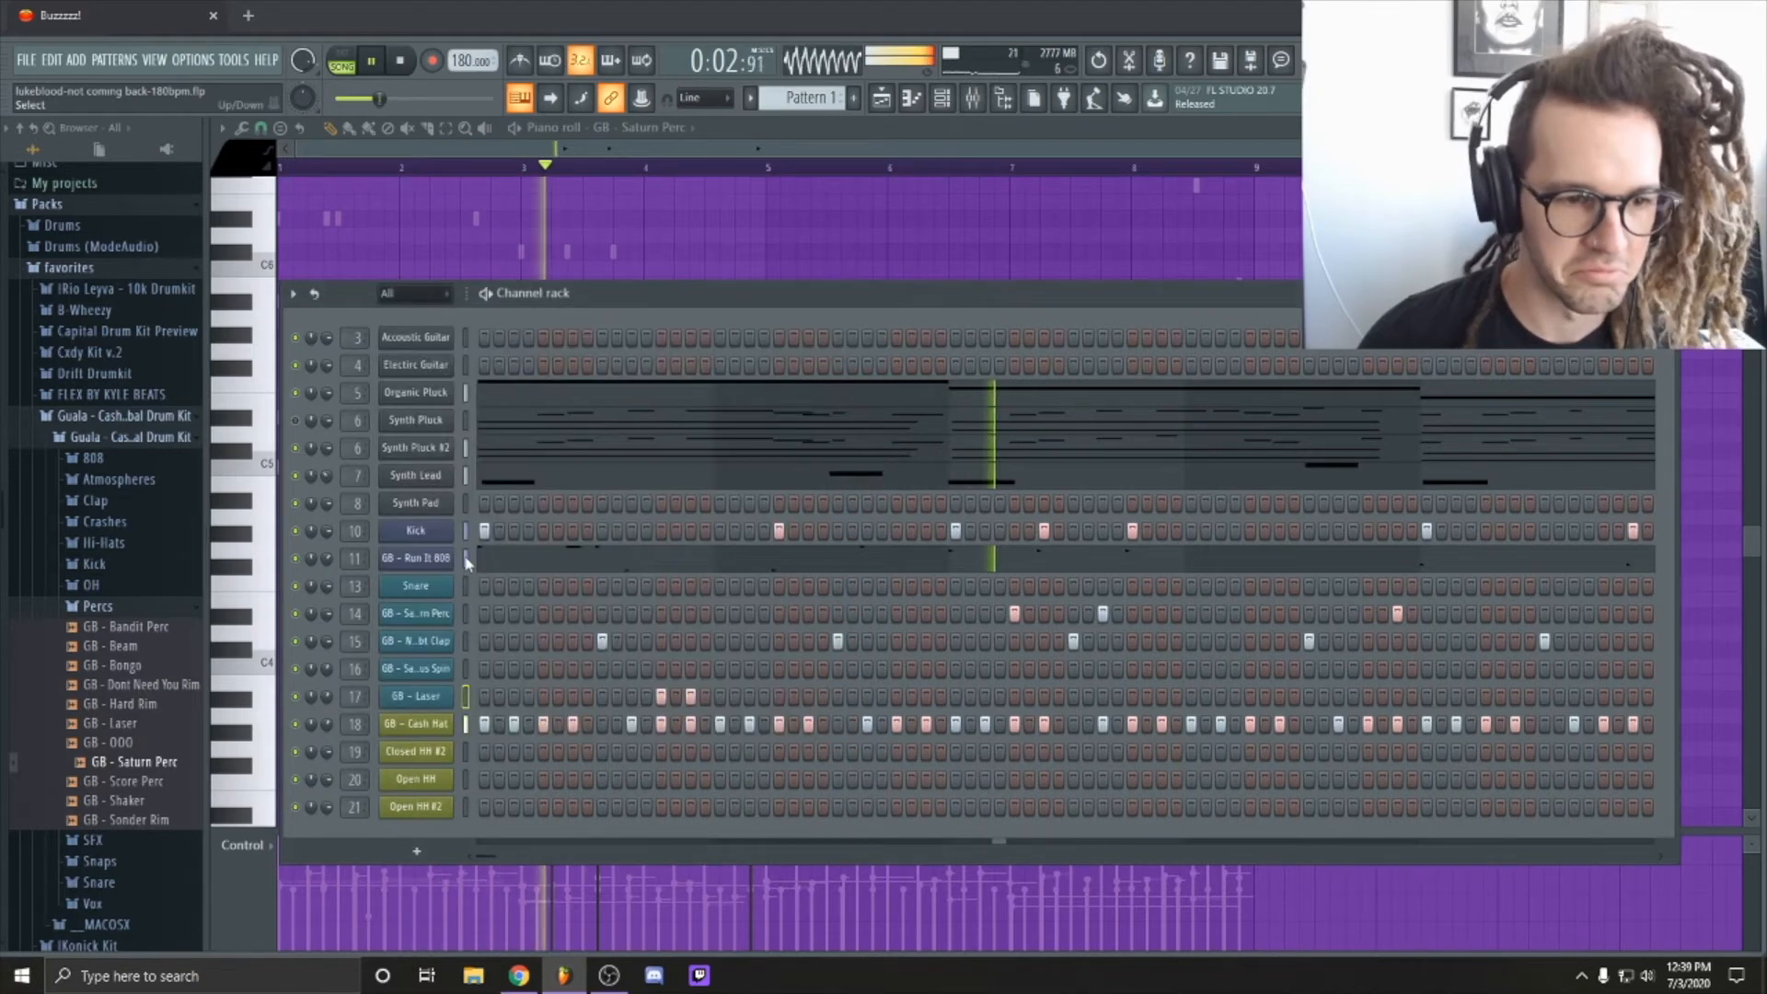
{"action": "key", "text": "space"}
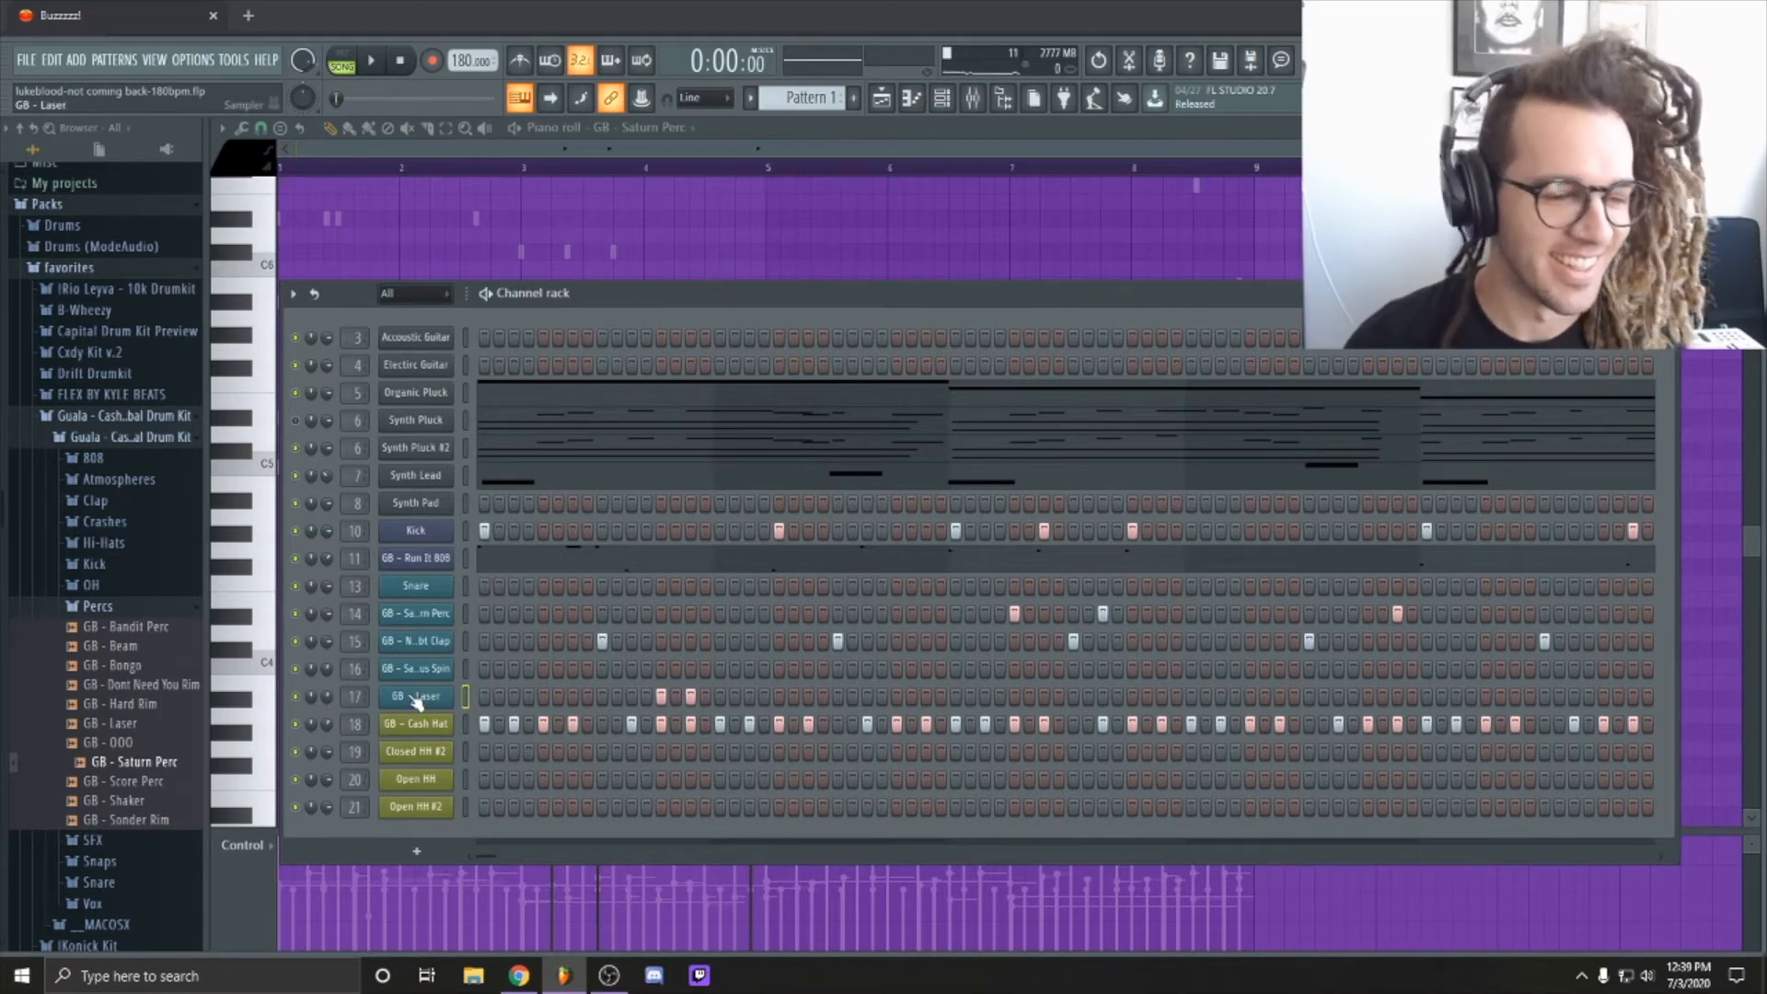
Step: Bring up the GB - Laser notes in the piano roll and listen to them with the beat
{"action": "right_click", "coordinate": [449, 707]}
{"action": "left_click", "coordinate": [484, 693]}
{"action": "key", "text": "space"}
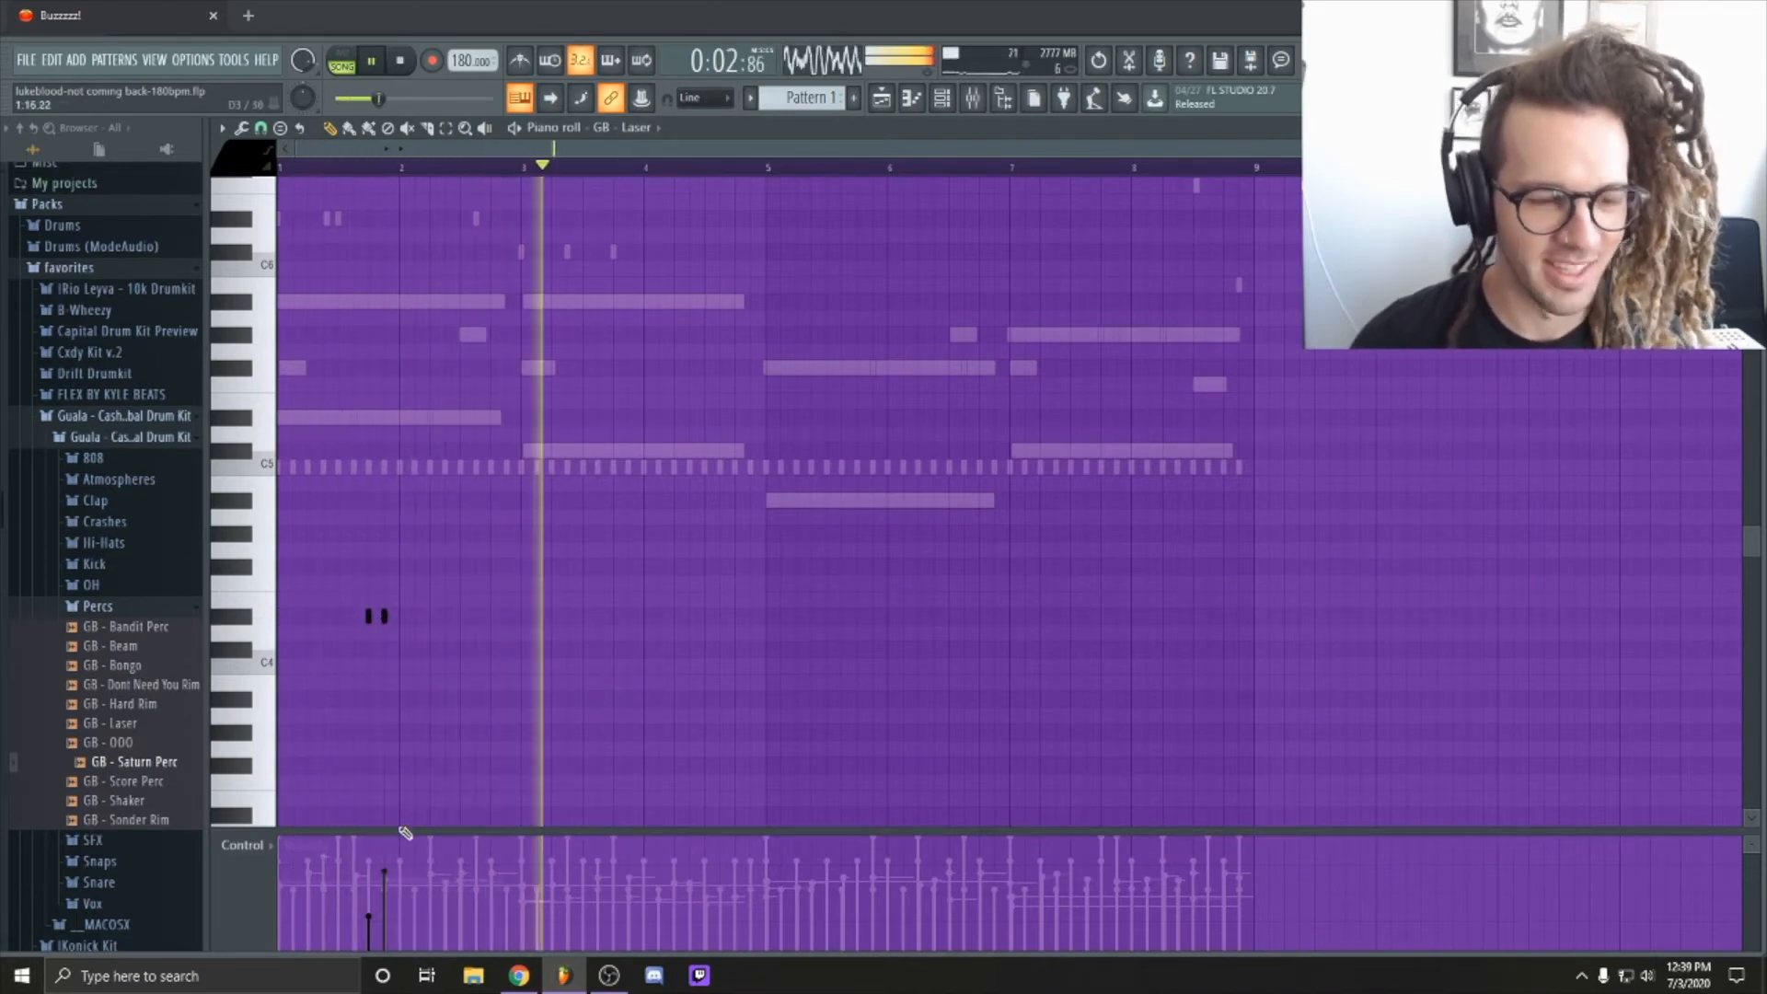
{"action": "key", "text": "space"}
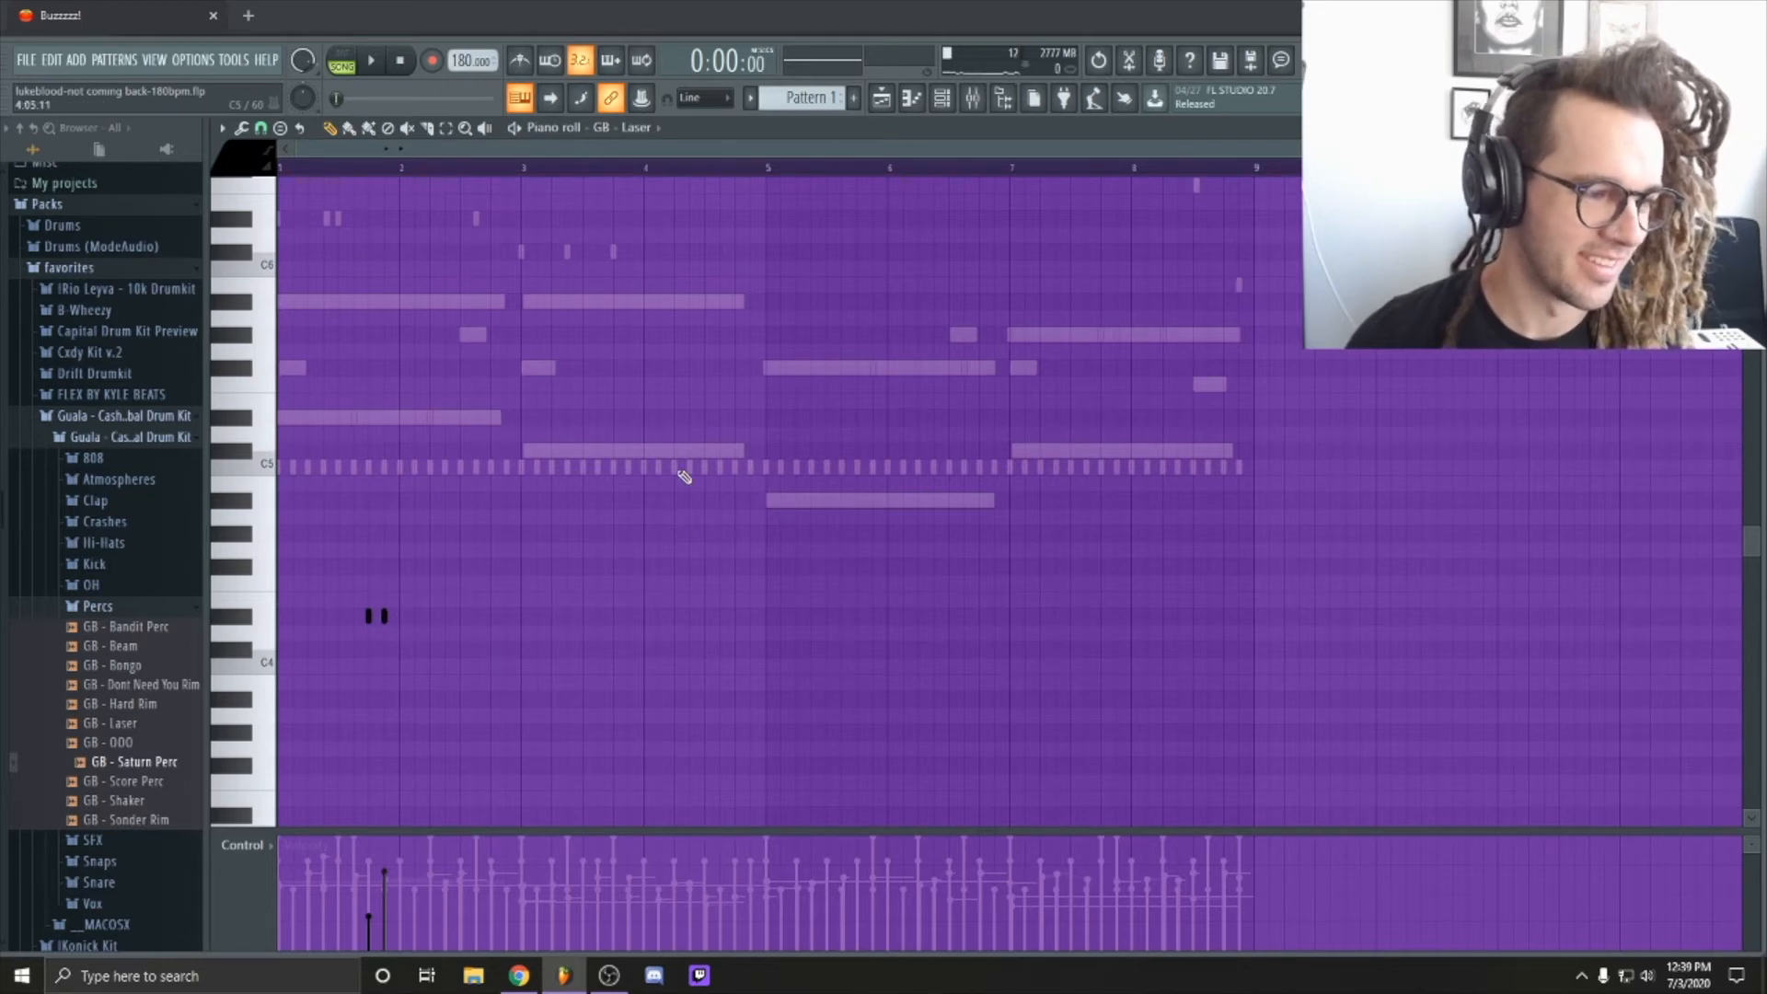
Step: Add another GB - Saturn Perc hit at C5 early in bar 2 and play back the beat
{"action": "key", "text": "space"}
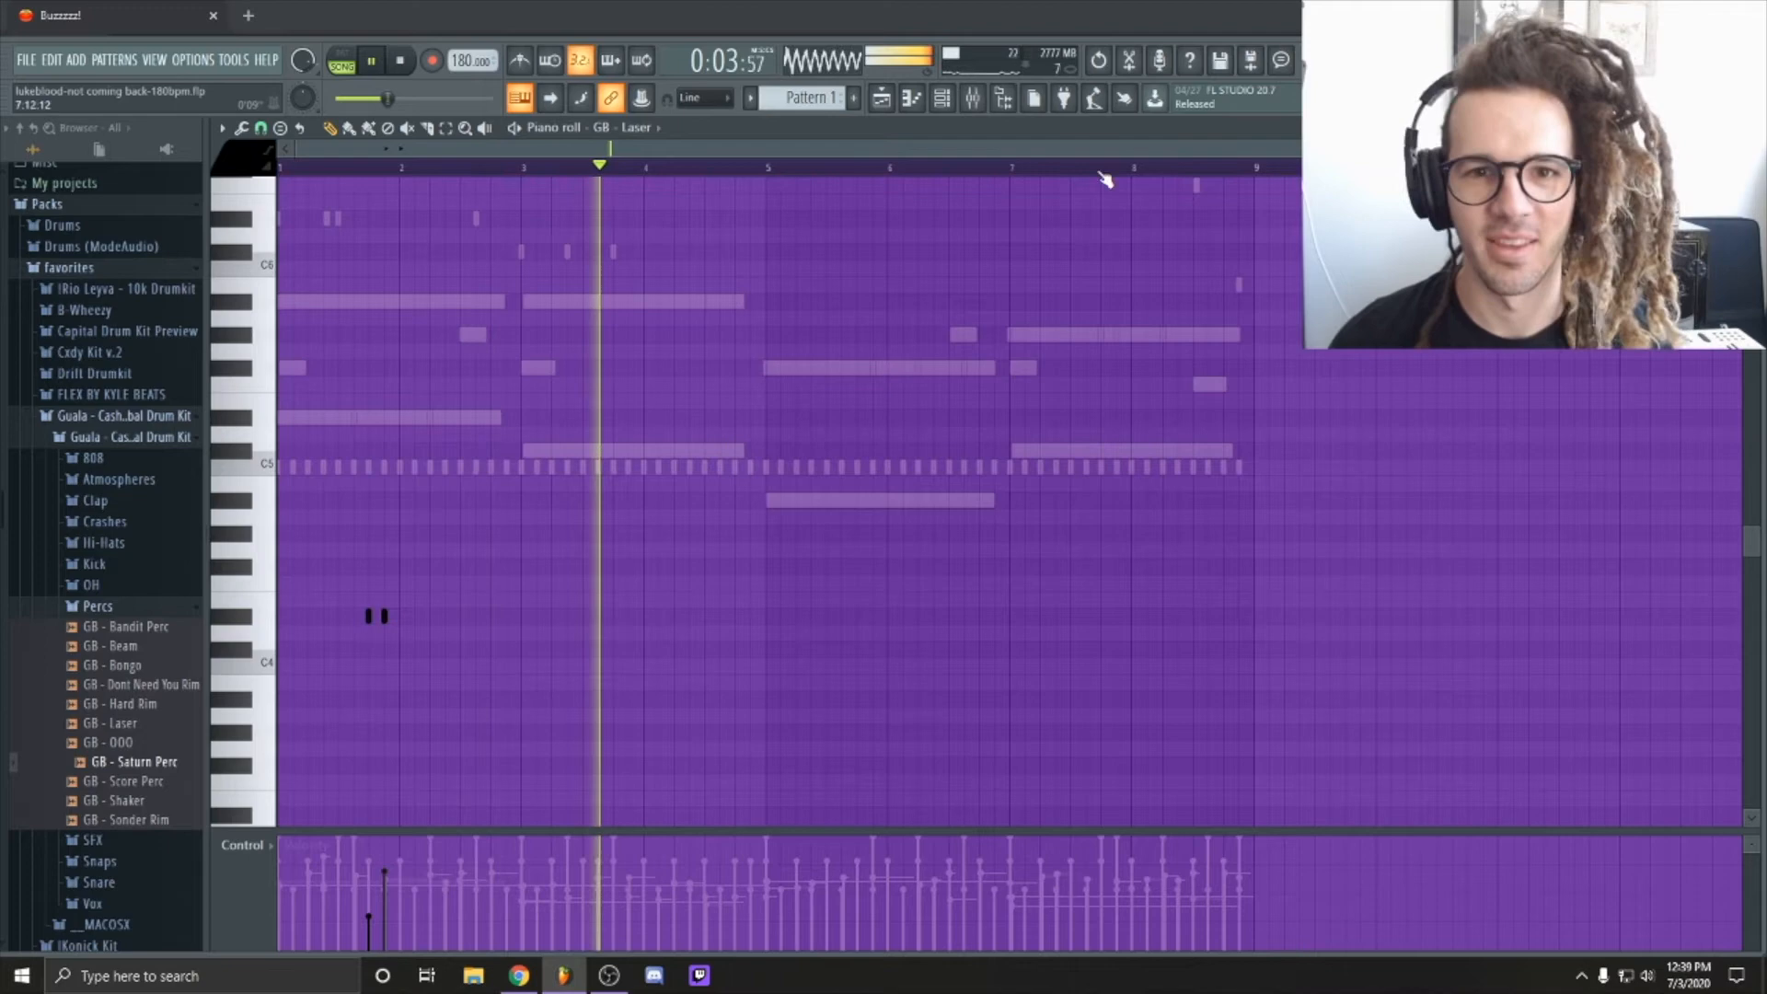
{"action": "left_click", "coordinate": [955, 102]}
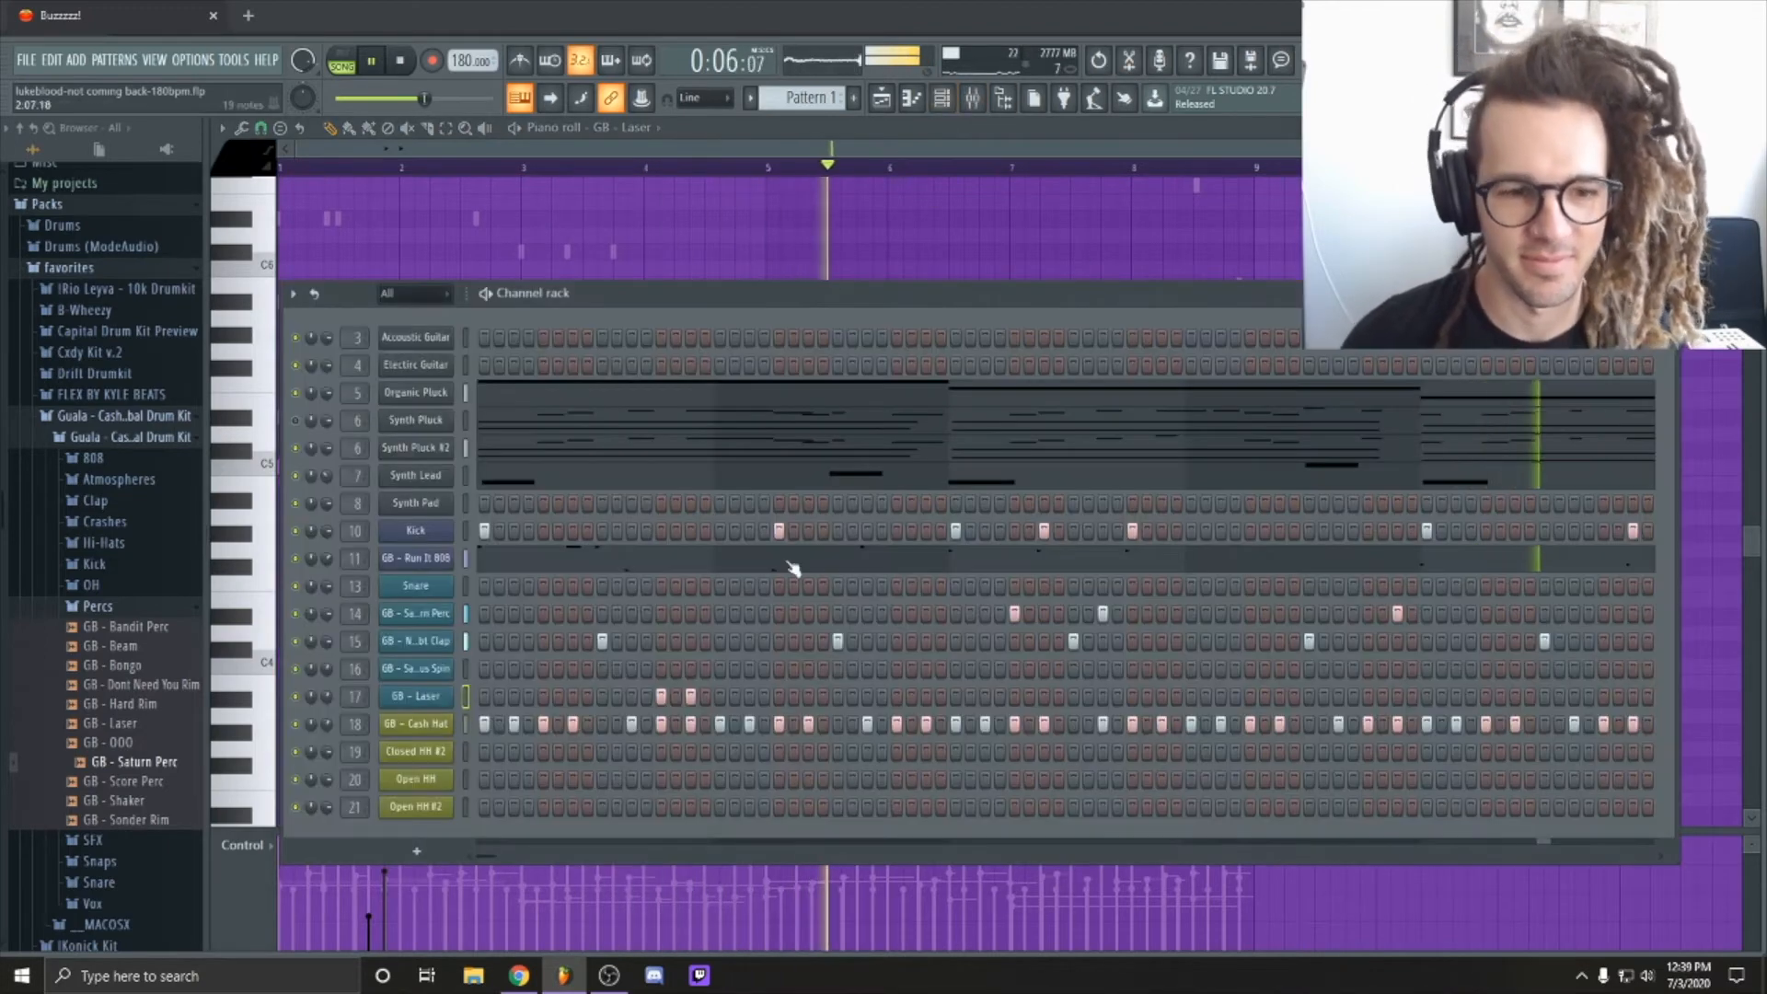
{"action": "right_click", "coordinate": [443, 619]}
{"action": "left_click", "coordinate": [464, 615]}
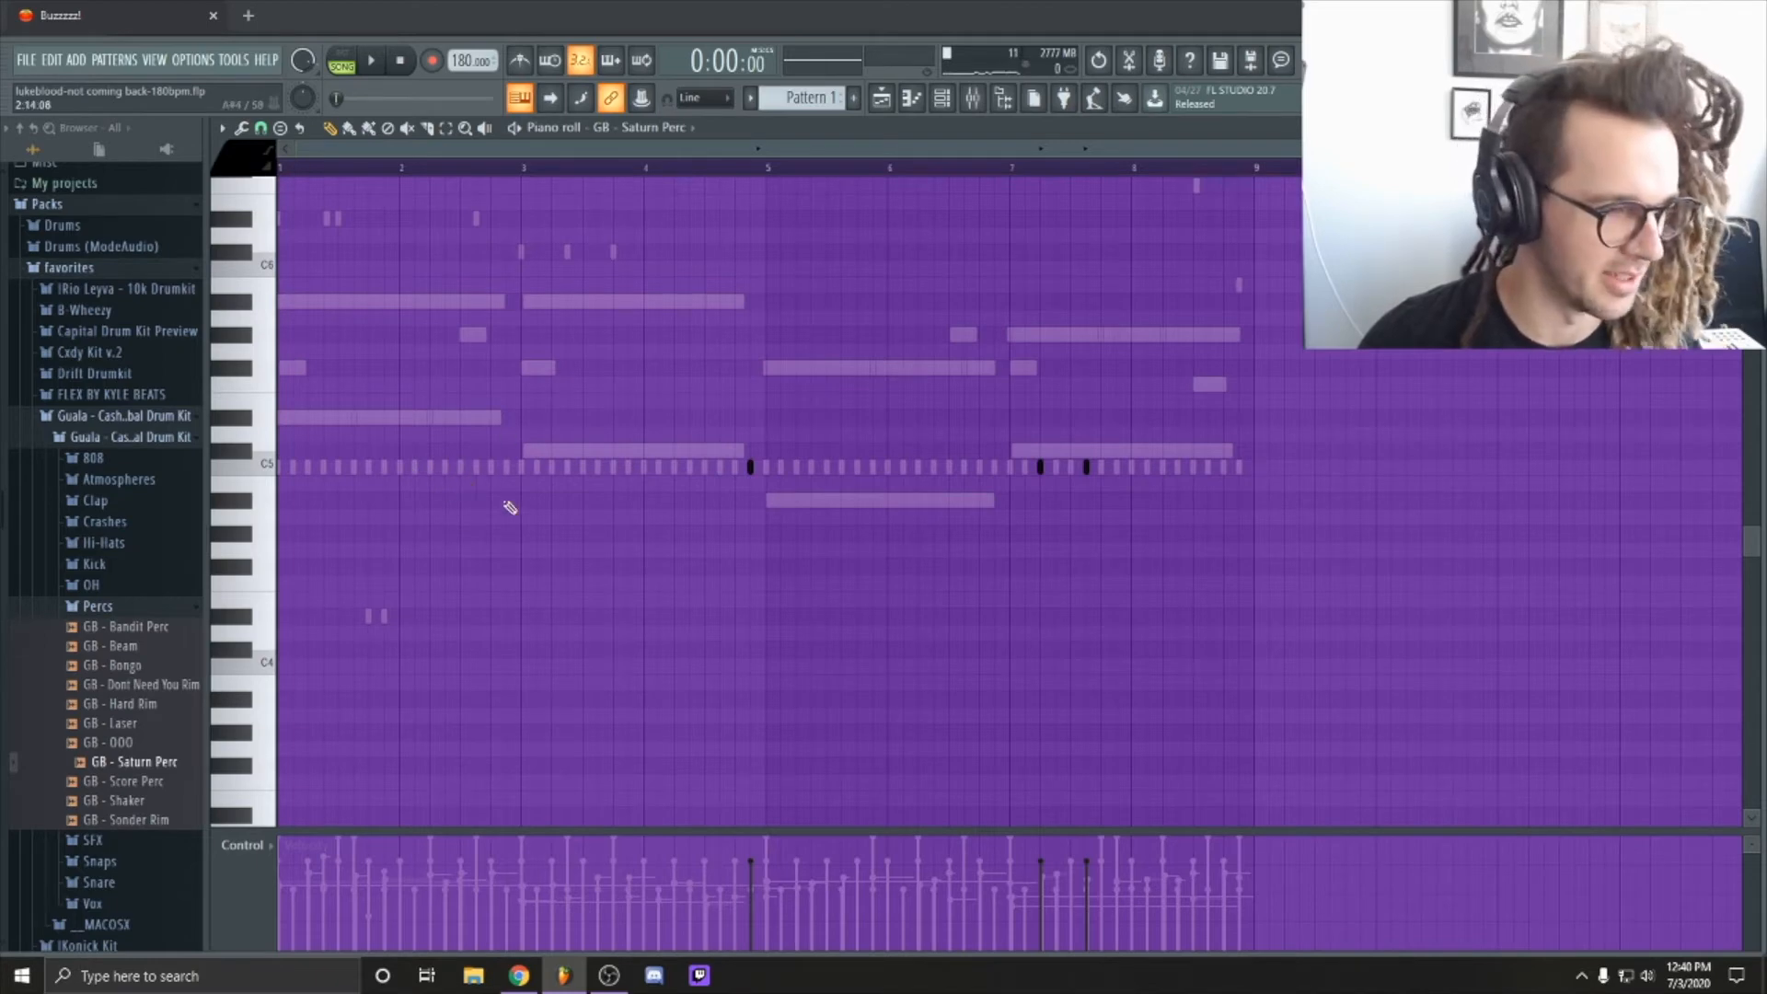
{"action": "left_click", "coordinate": [415, 468]}
{"action": "key", "text": "space"}
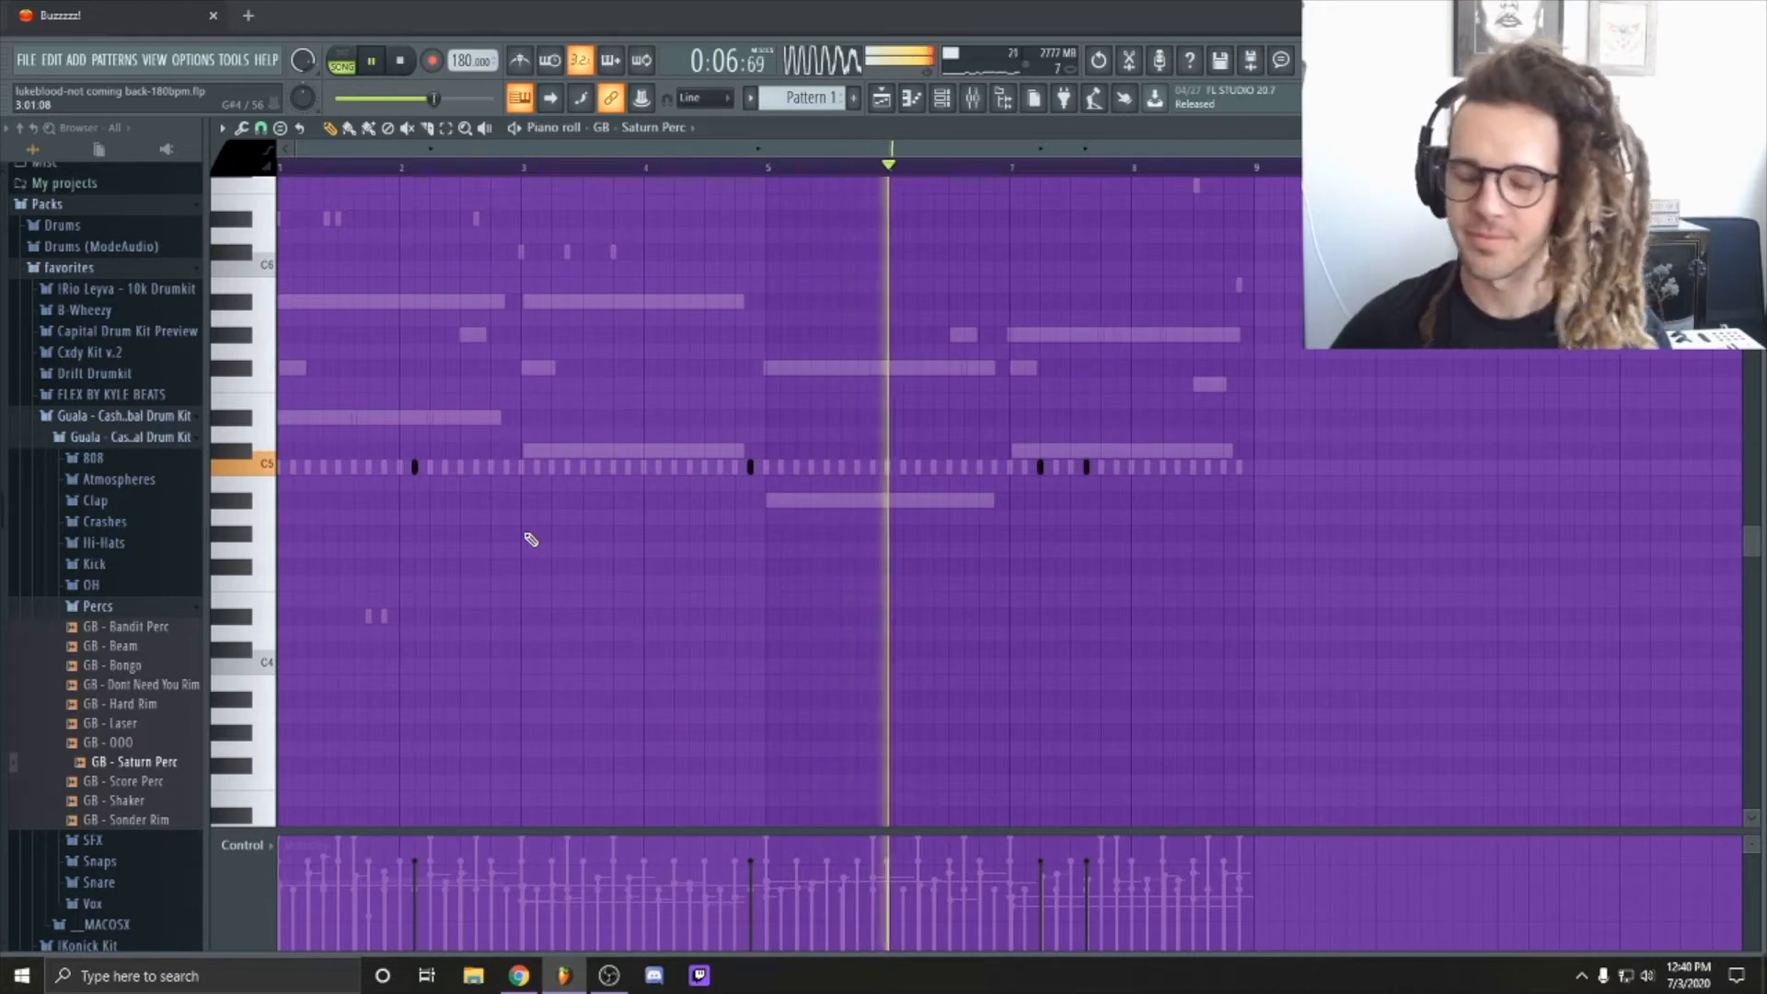
{"action": "key", "text": "space"}
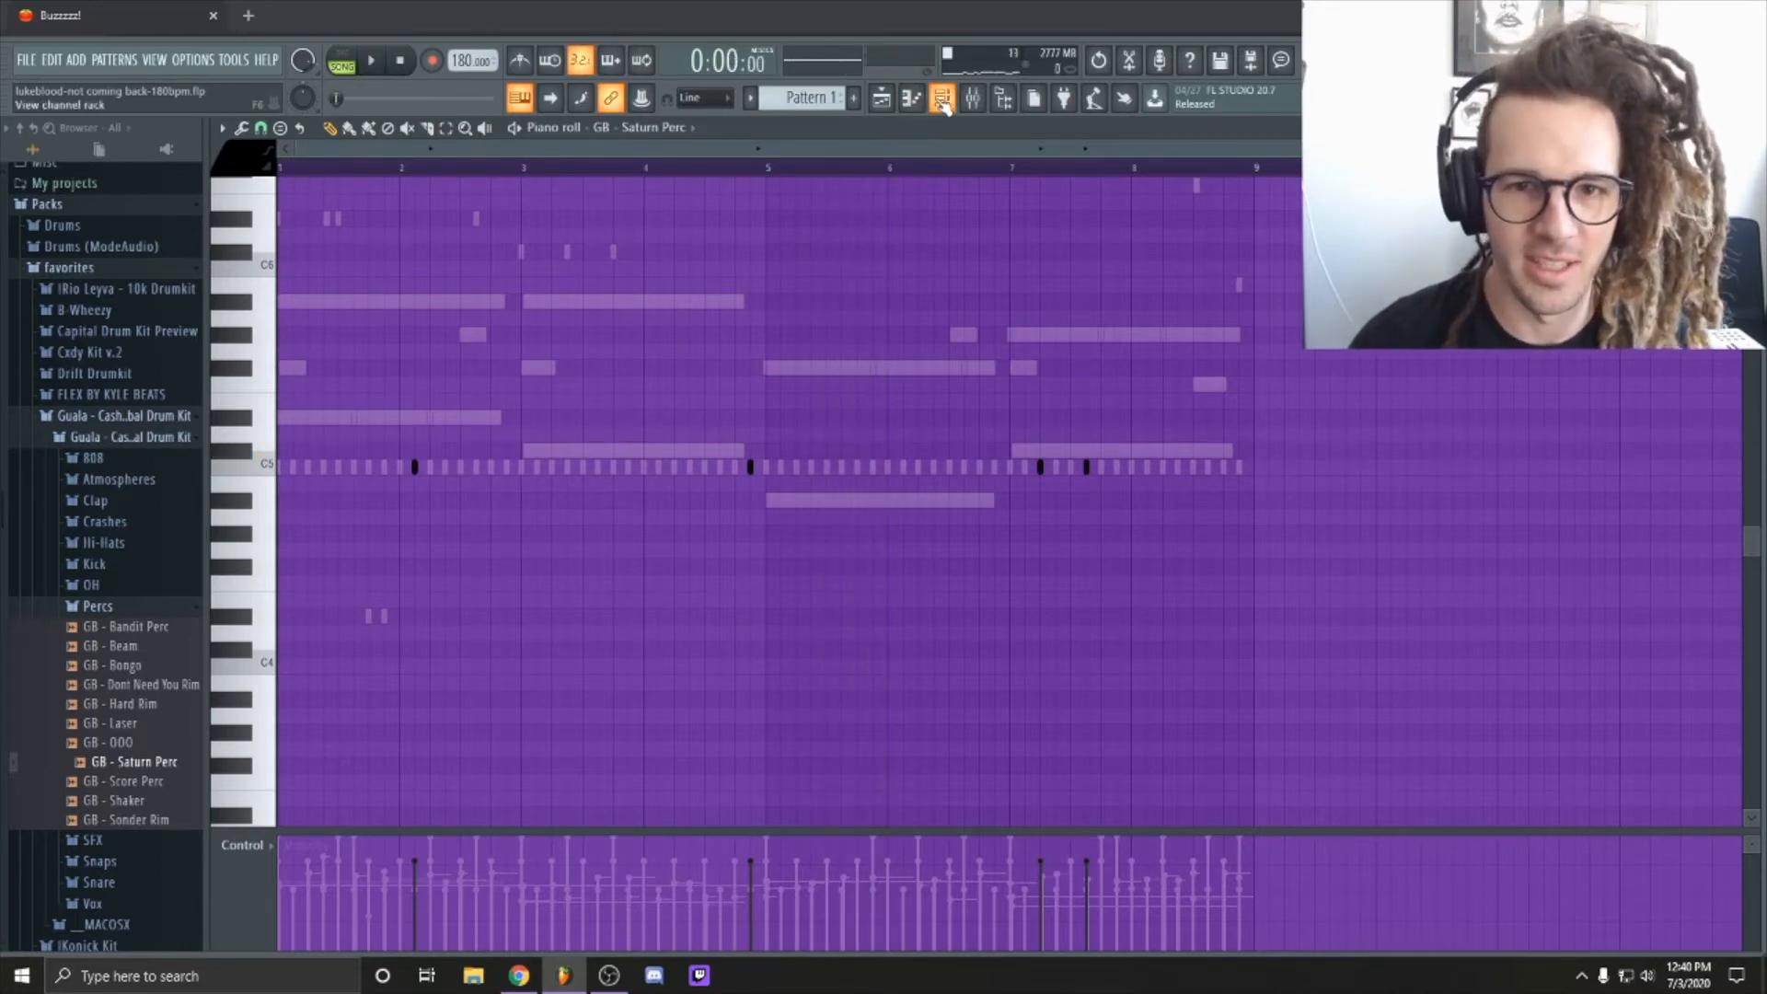
Step: Bring up the Organic Pluck and Synth Pluck notes one after the other in the piano roll and listen to them
{"action": "left_click", "coordinate": [911, 97]}
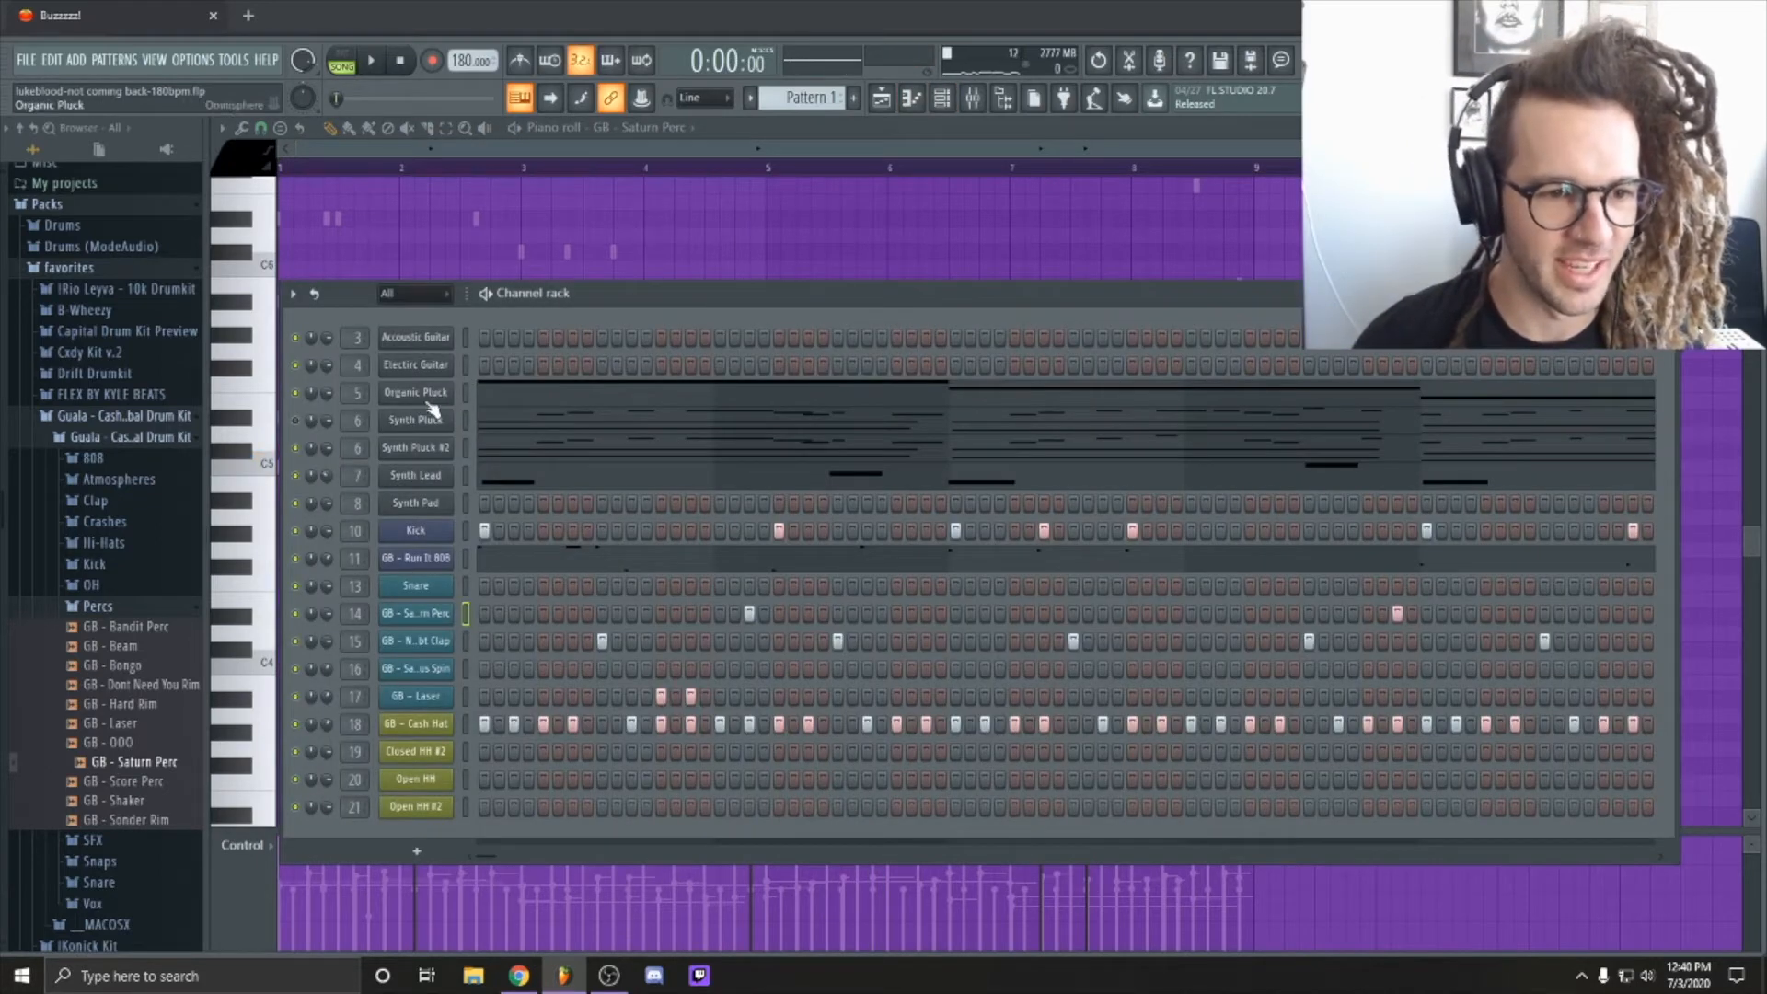
{"action": "right_click", "coordinate": [442, 403]}
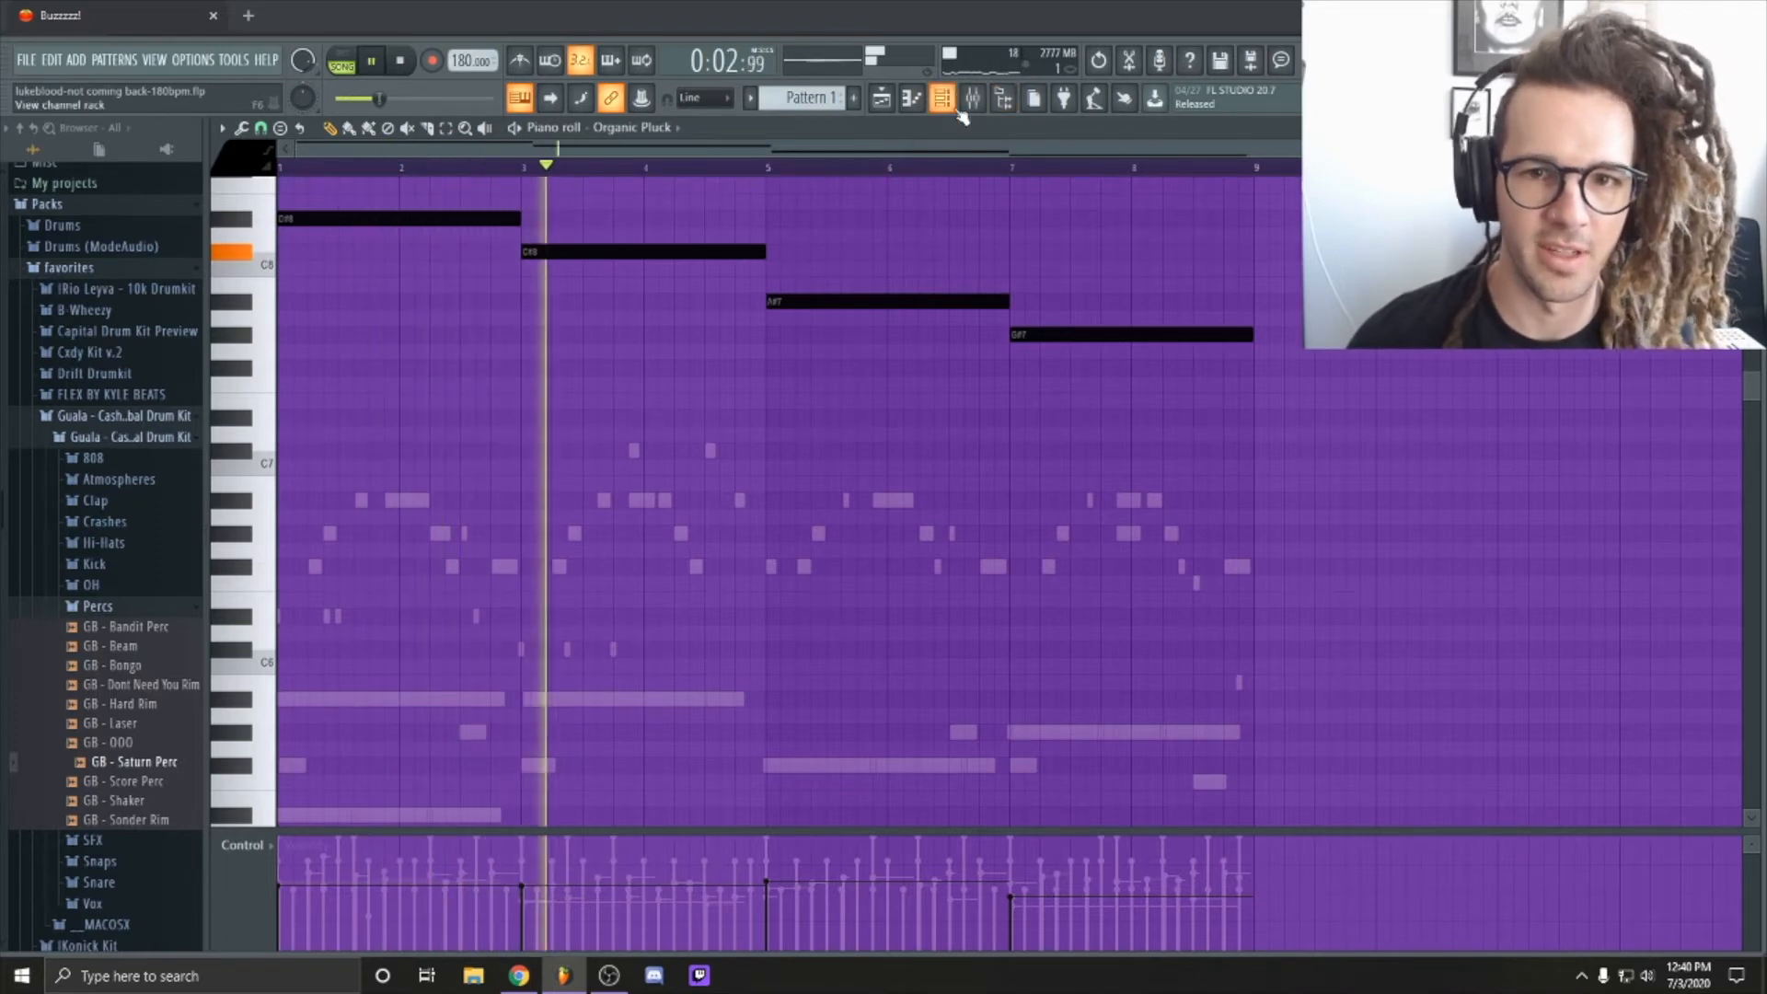
{"action": "key", "text": "F6"}
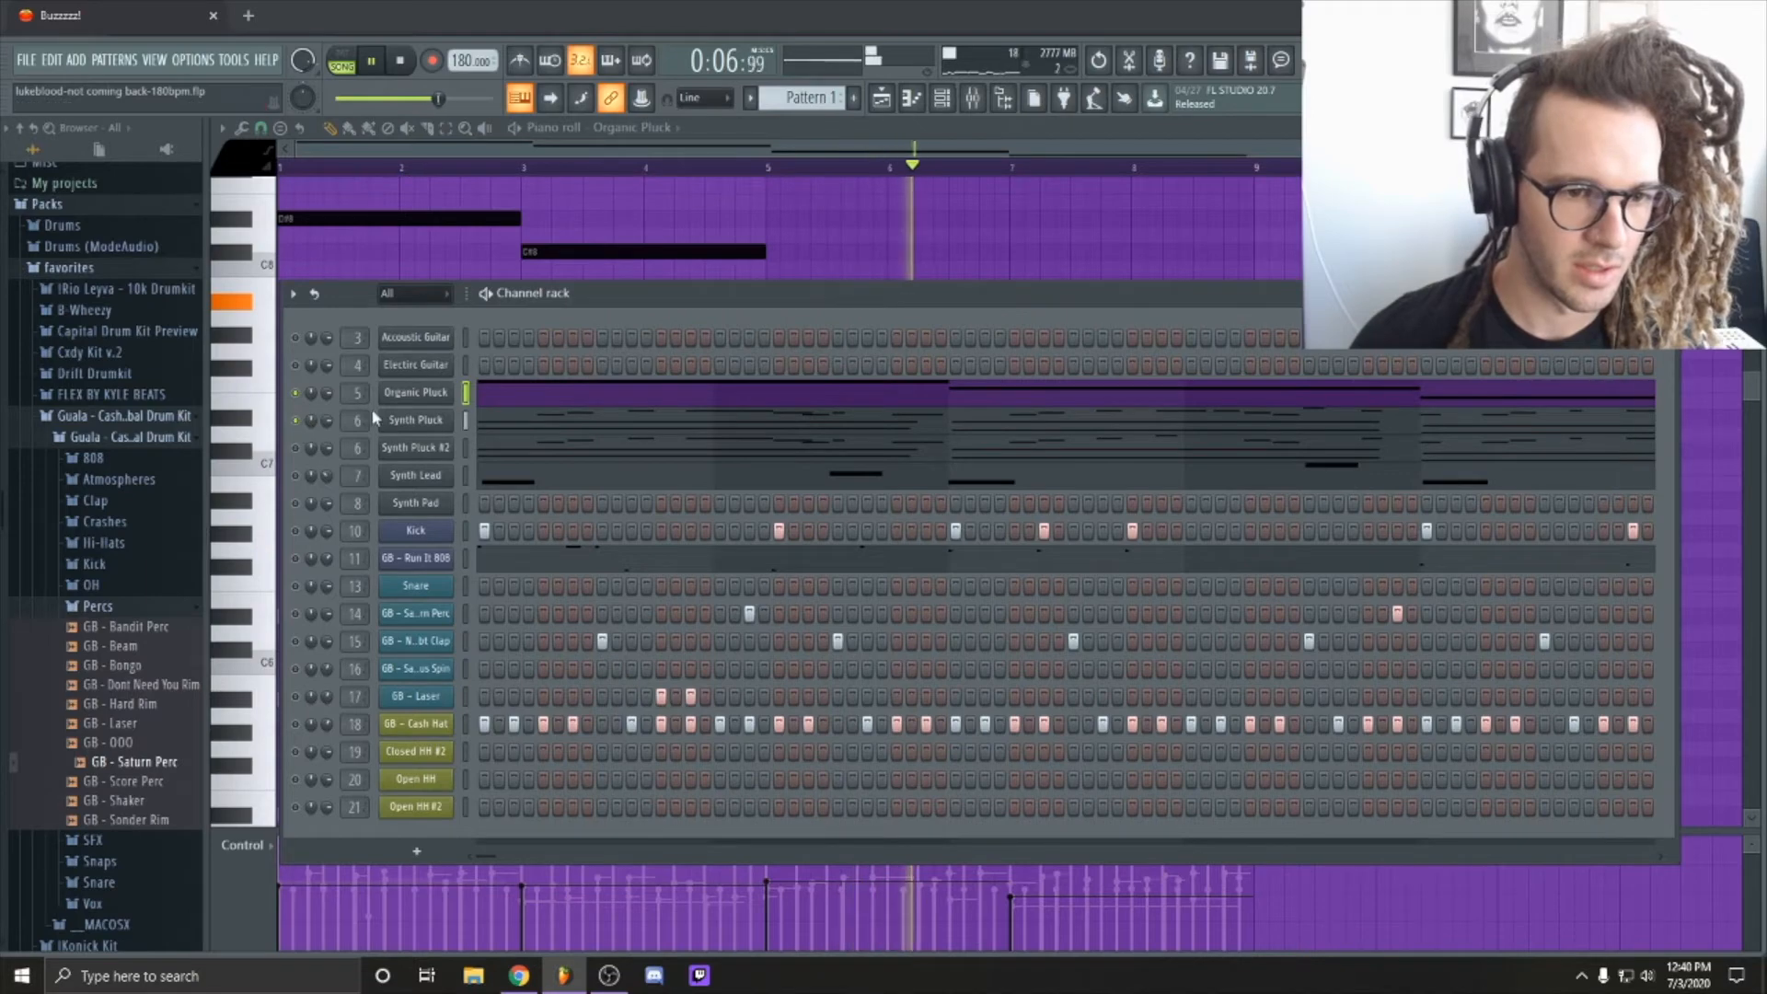
{"action": "right_click", "coordinate": [408, 416]}
{"action": "left_click", "coordinate": [502, 421]}
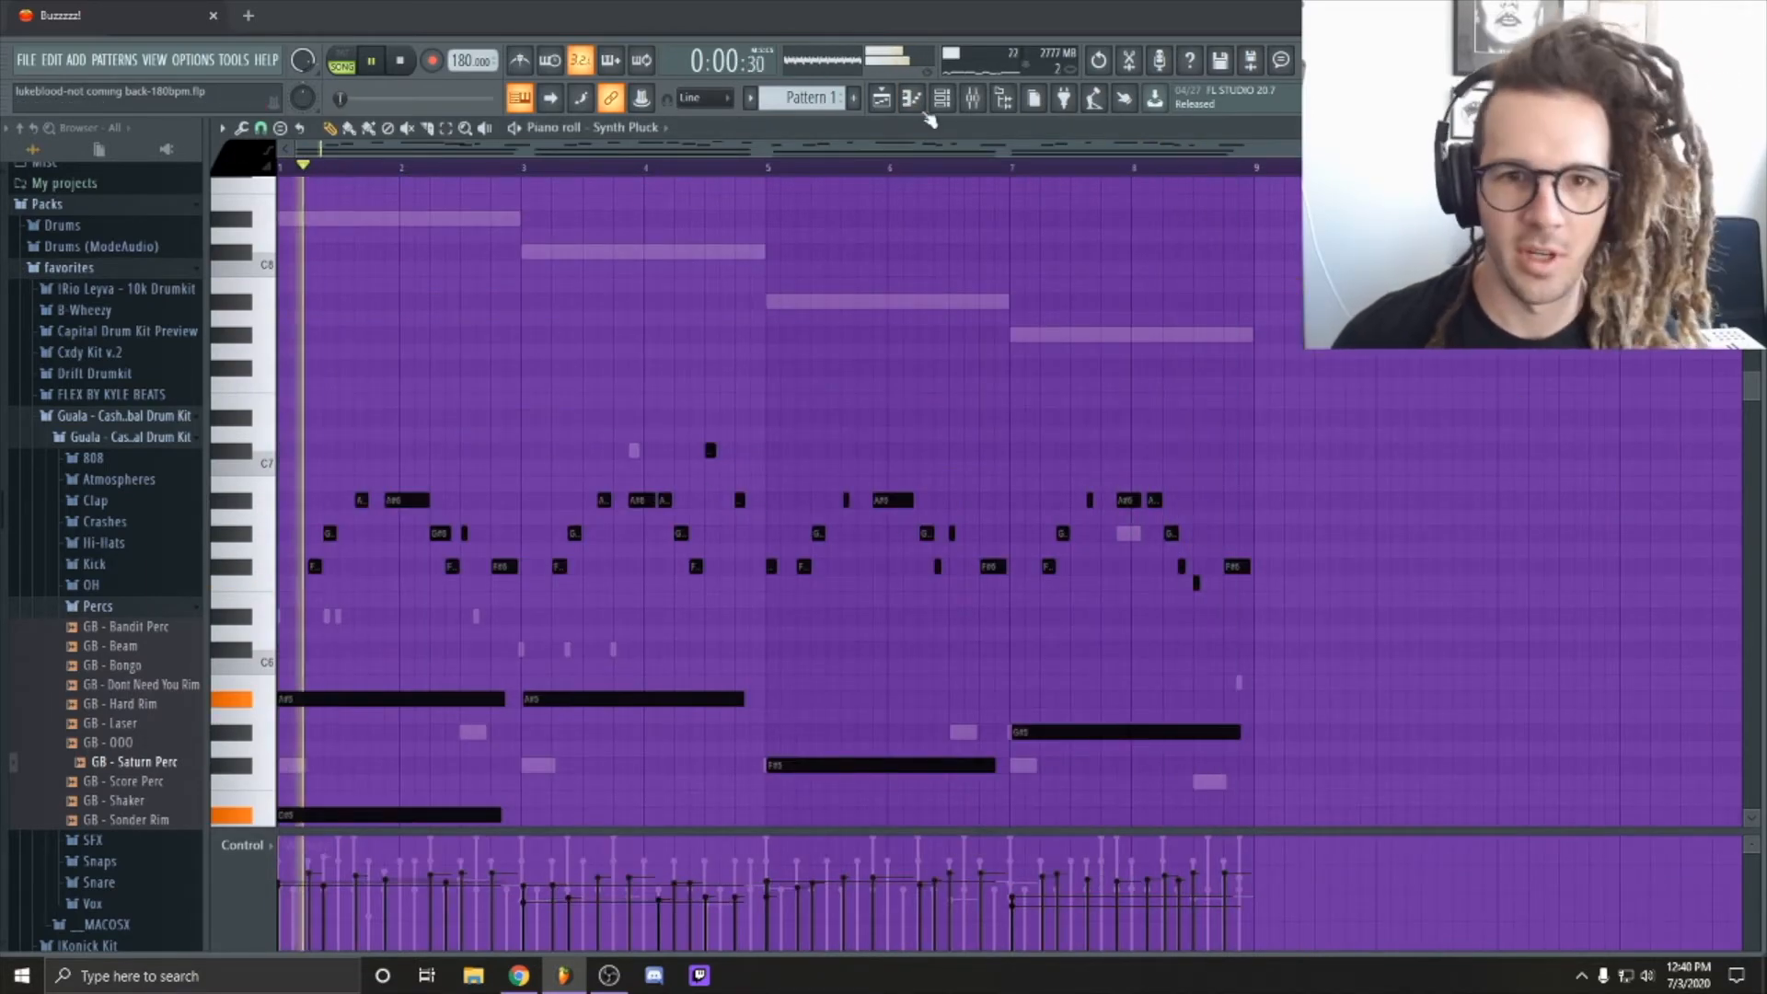
Step: Examine the Synth Pluck and Synth Lead mixer tracks while listening to the melody layers
{"action": "left_click", "coordinate": [982, 98]}
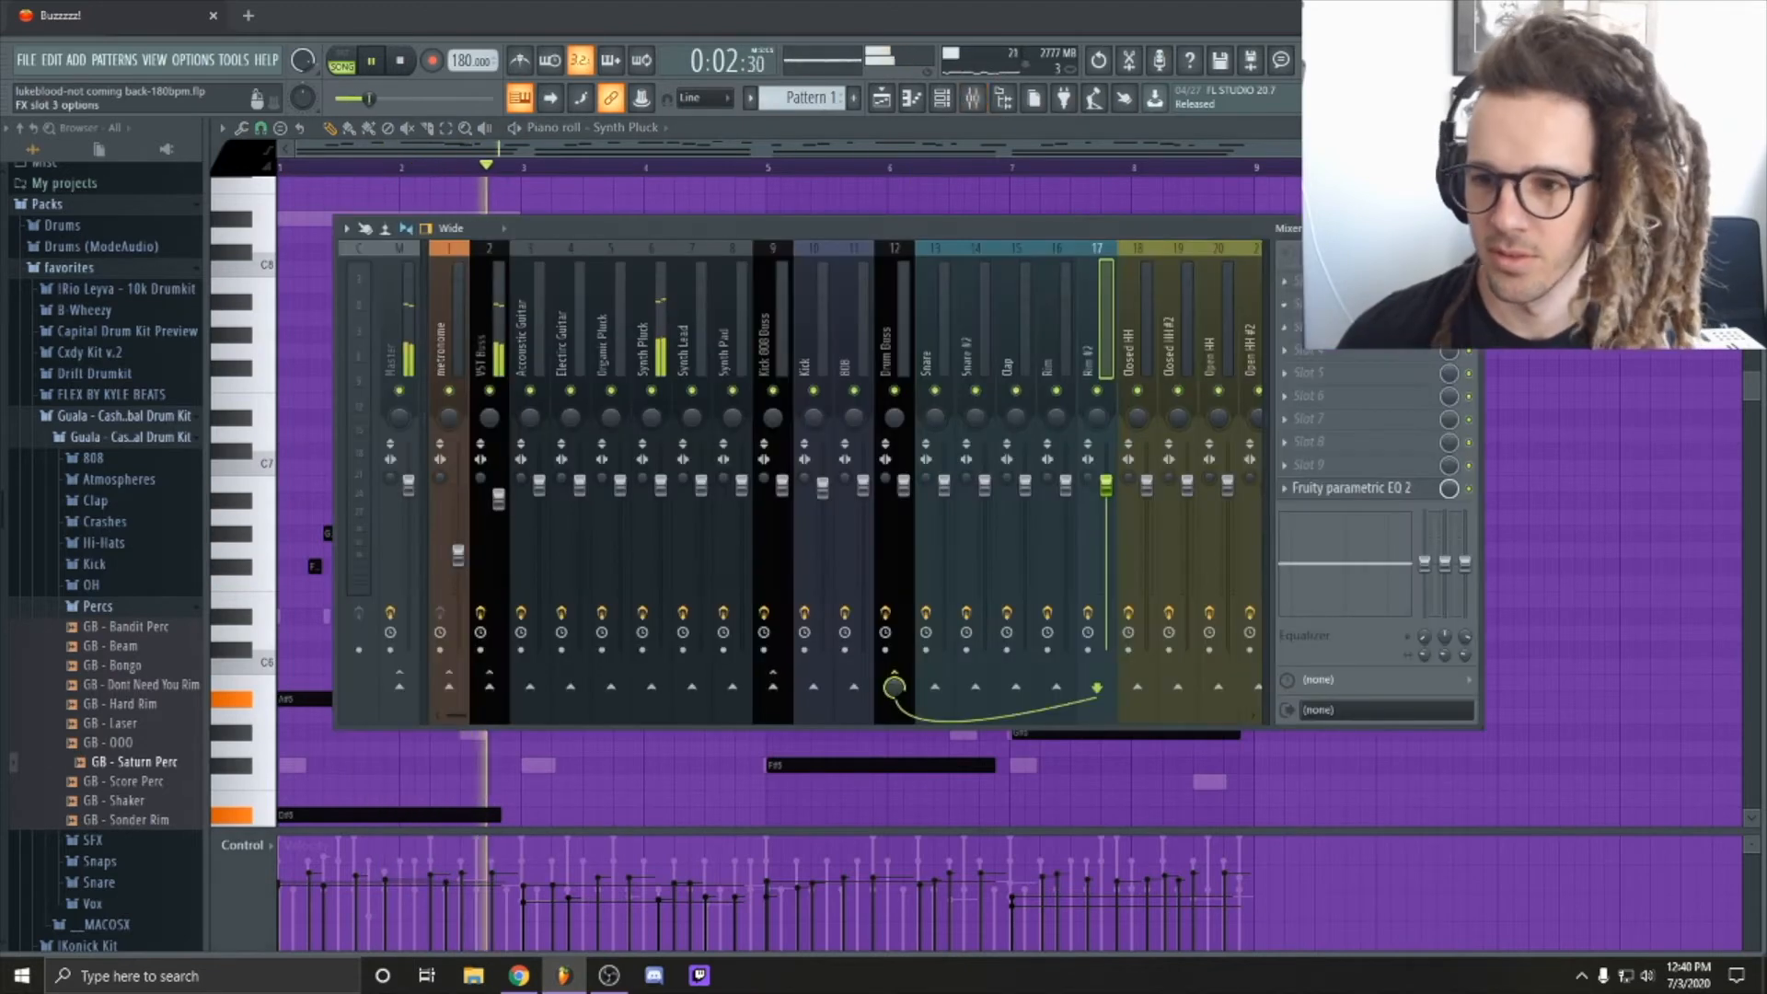
{"action": "left_click", "coordinate": [639, 285]}
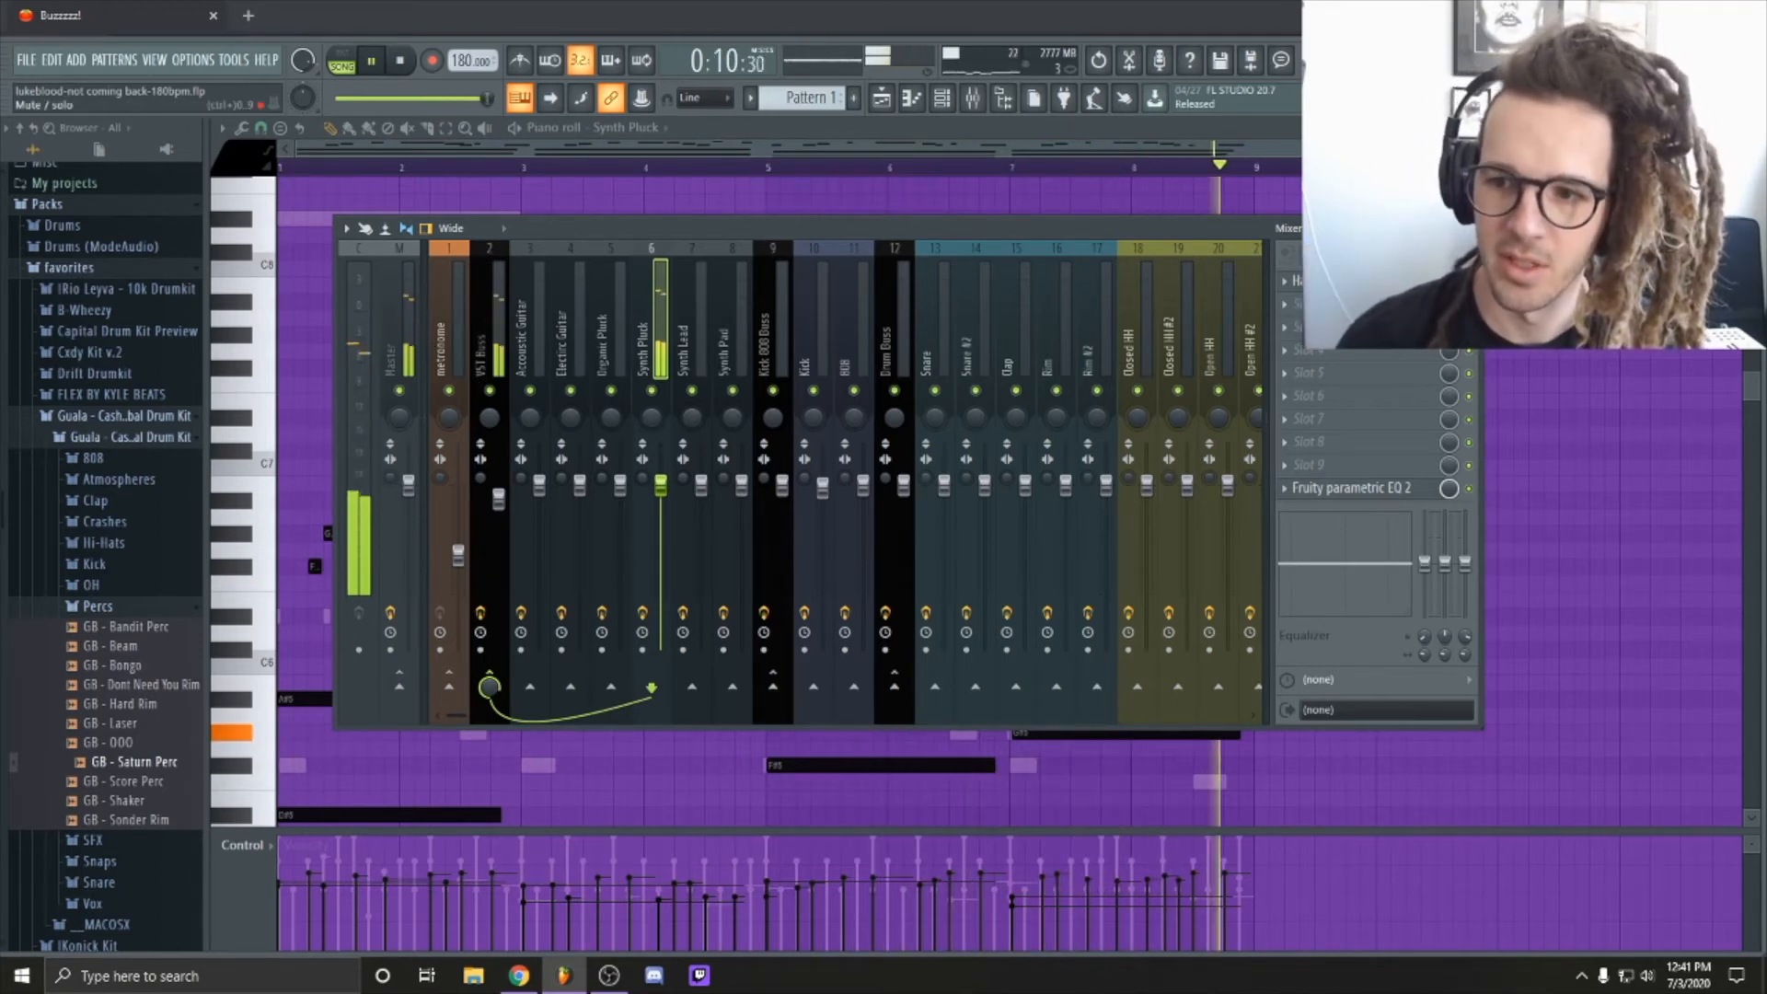
{"action": "key", "text": "space"}
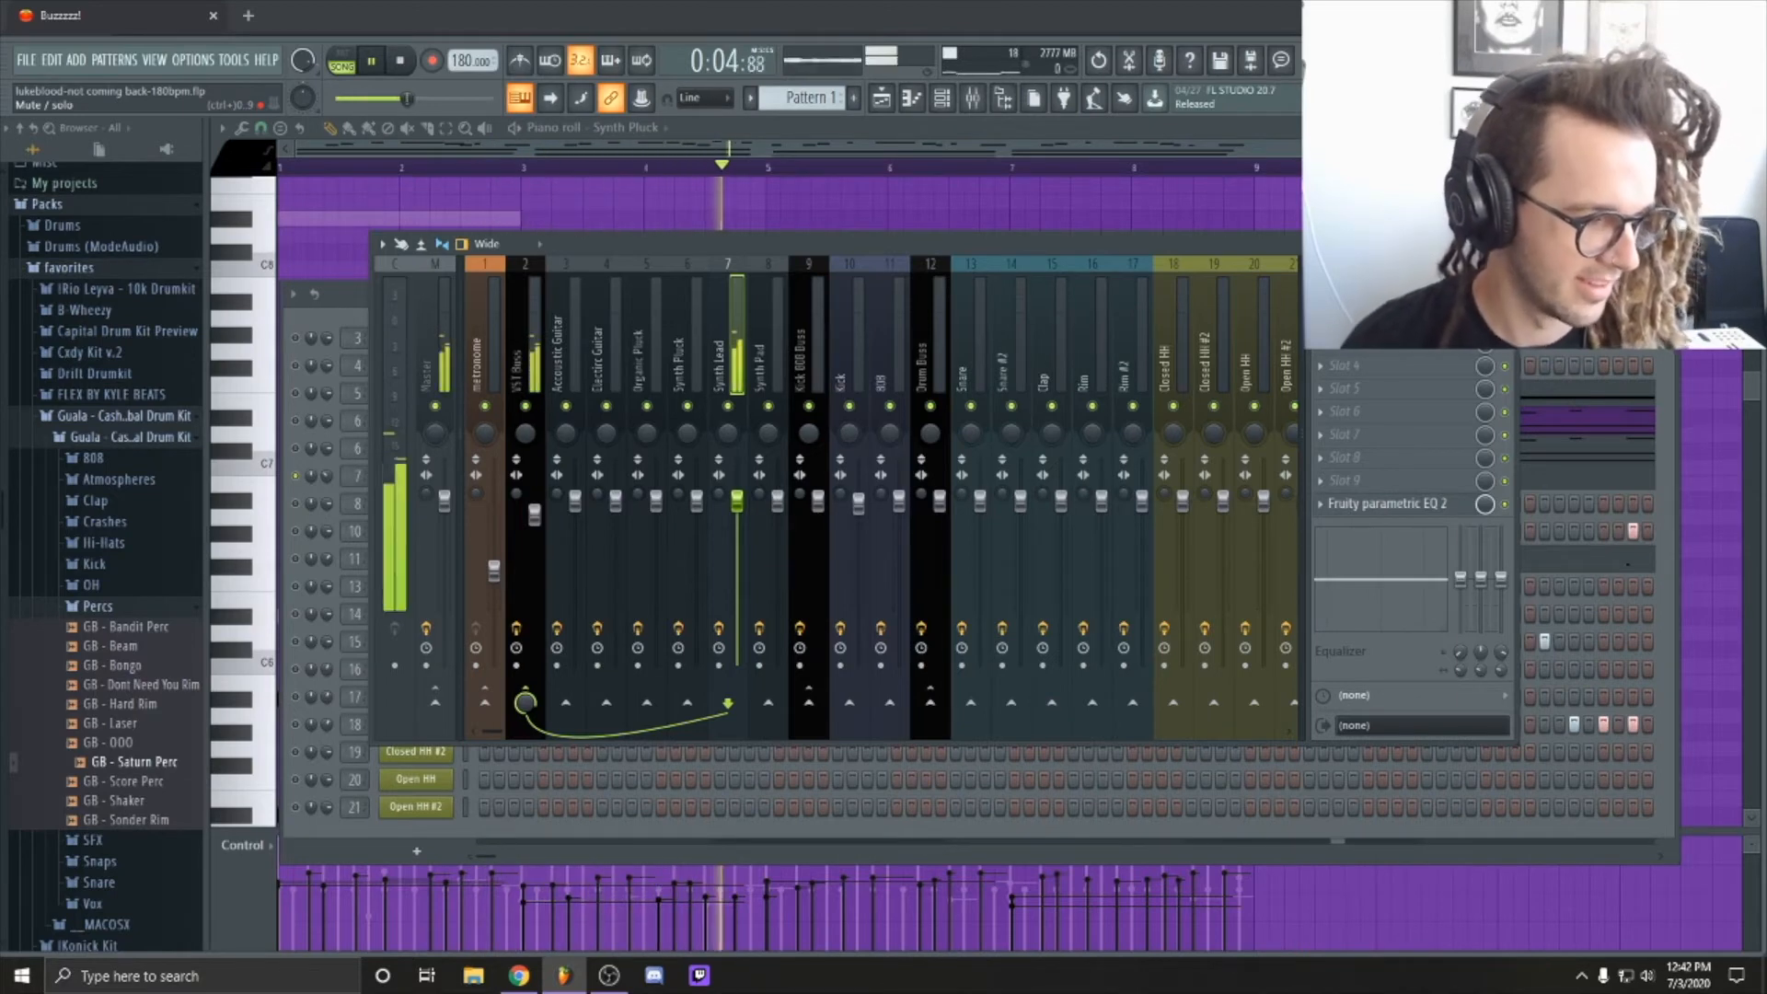
{"action": "key", "text": "space"}
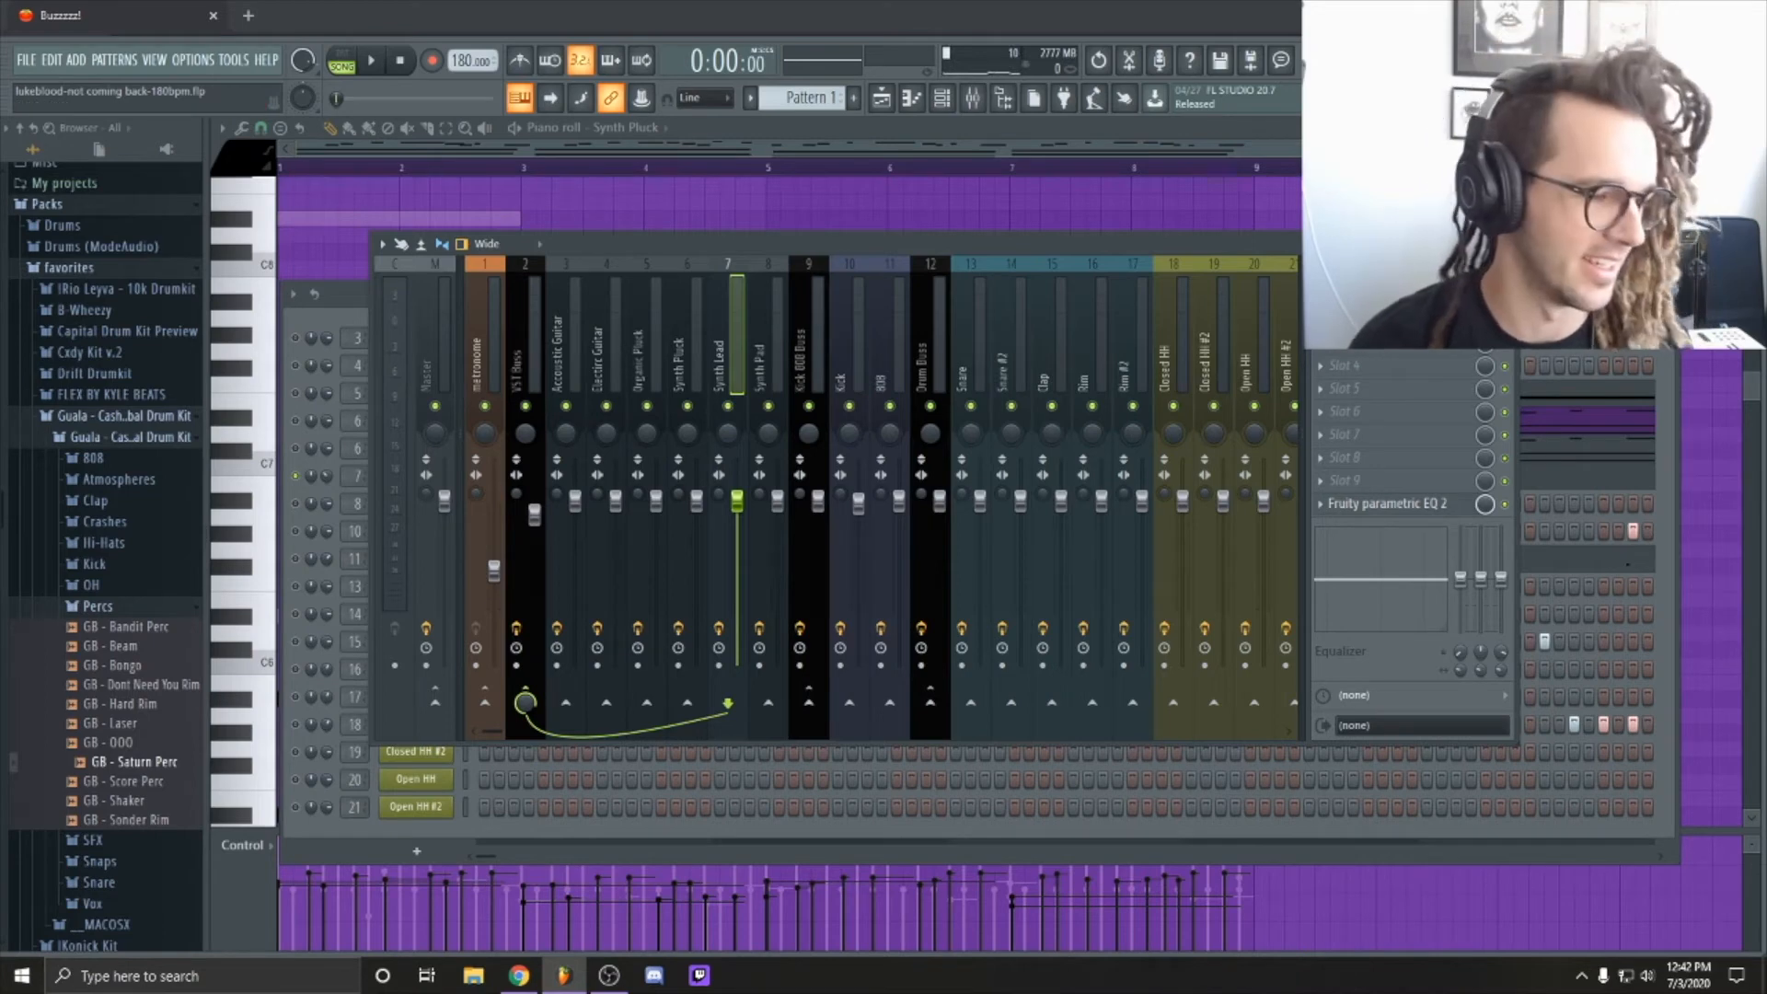
{"action": "key", "text": "F9"}
Step: Listen to the soloed melody channels, unmute all channels and play back the full beat
{"action": "key", "text": "space"}
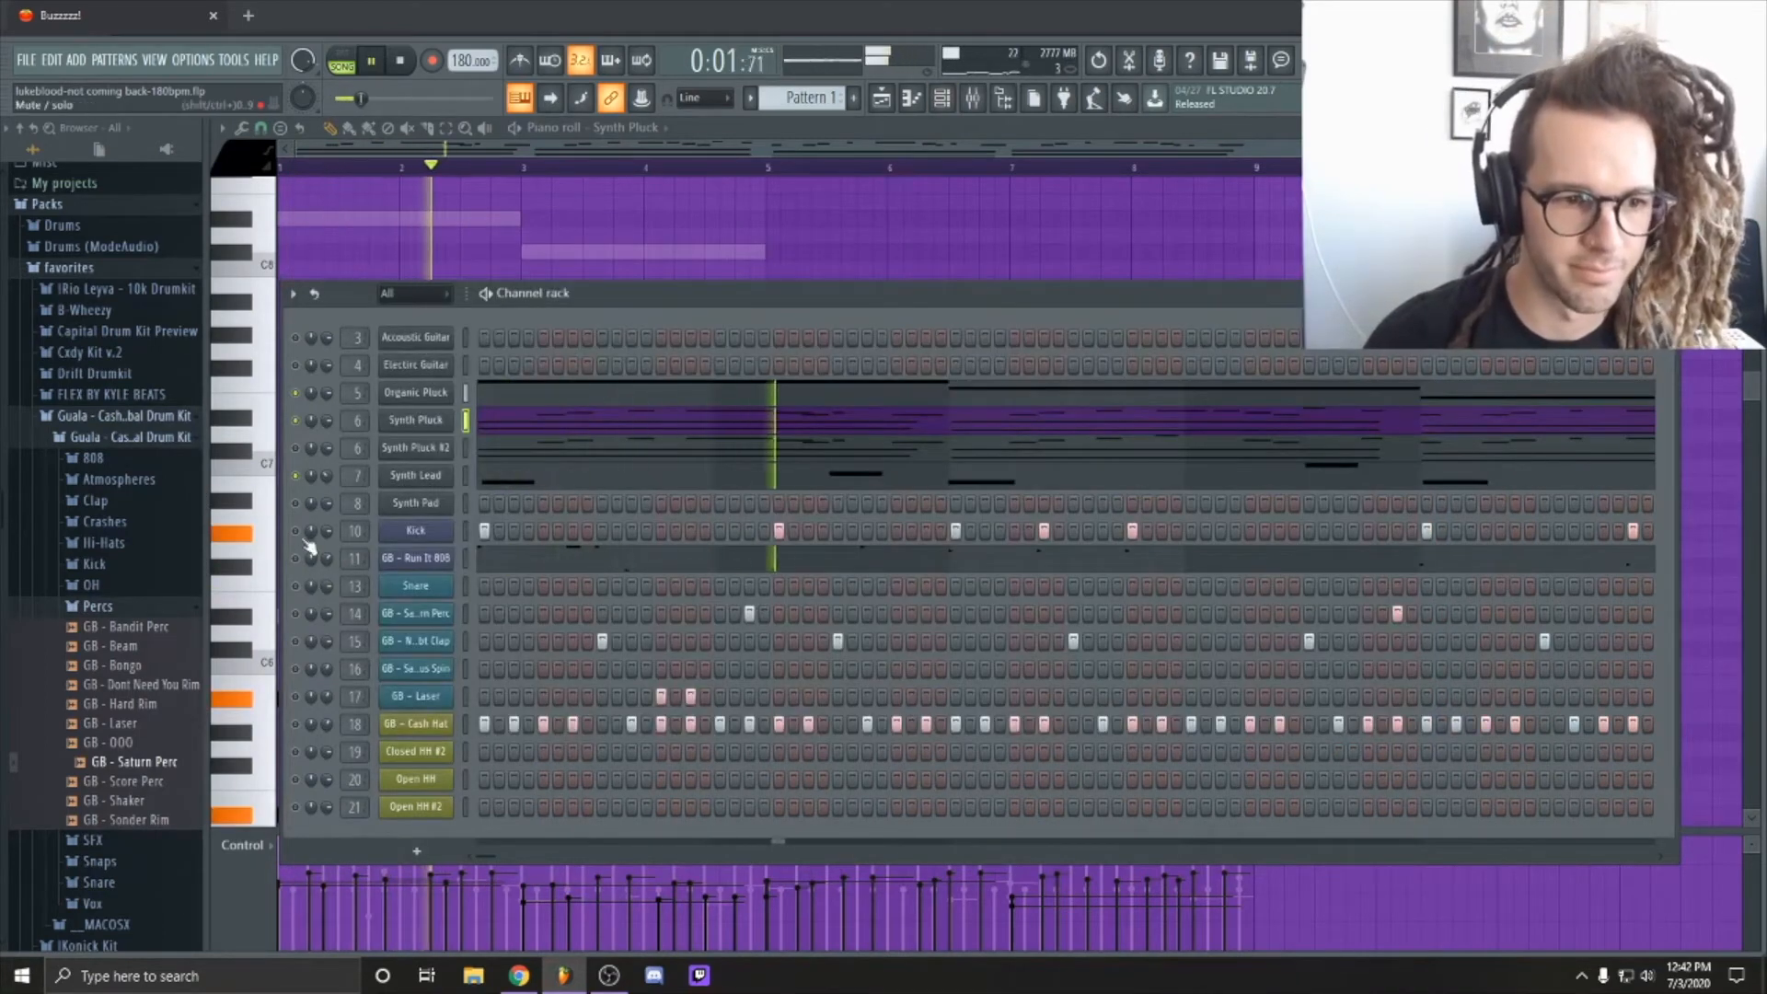
{"action": "right_click", "coordinate": [295, 475]}
{"action": "left_click", "coordinate": [304, 488]}
{"action": "right_click", "coordinate": [296, 476]}
{"action": "left_click", "coordinate": [326, 486]}
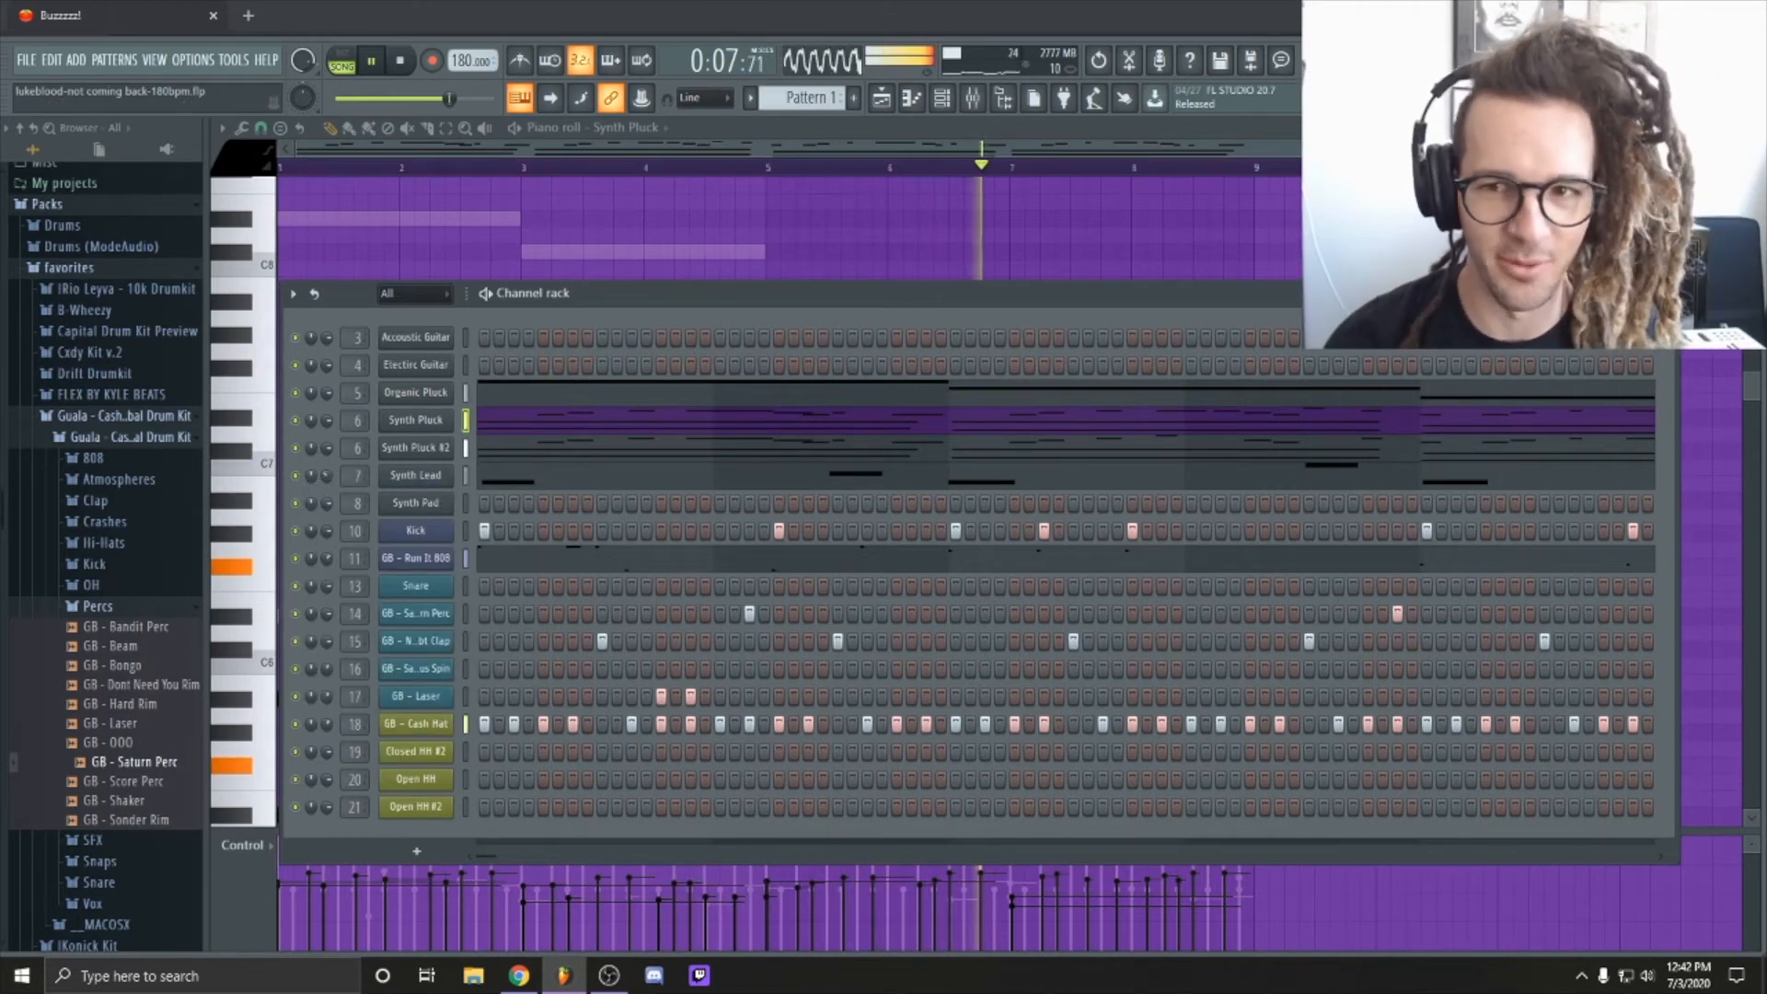
{"action": "key", "text": "space"}
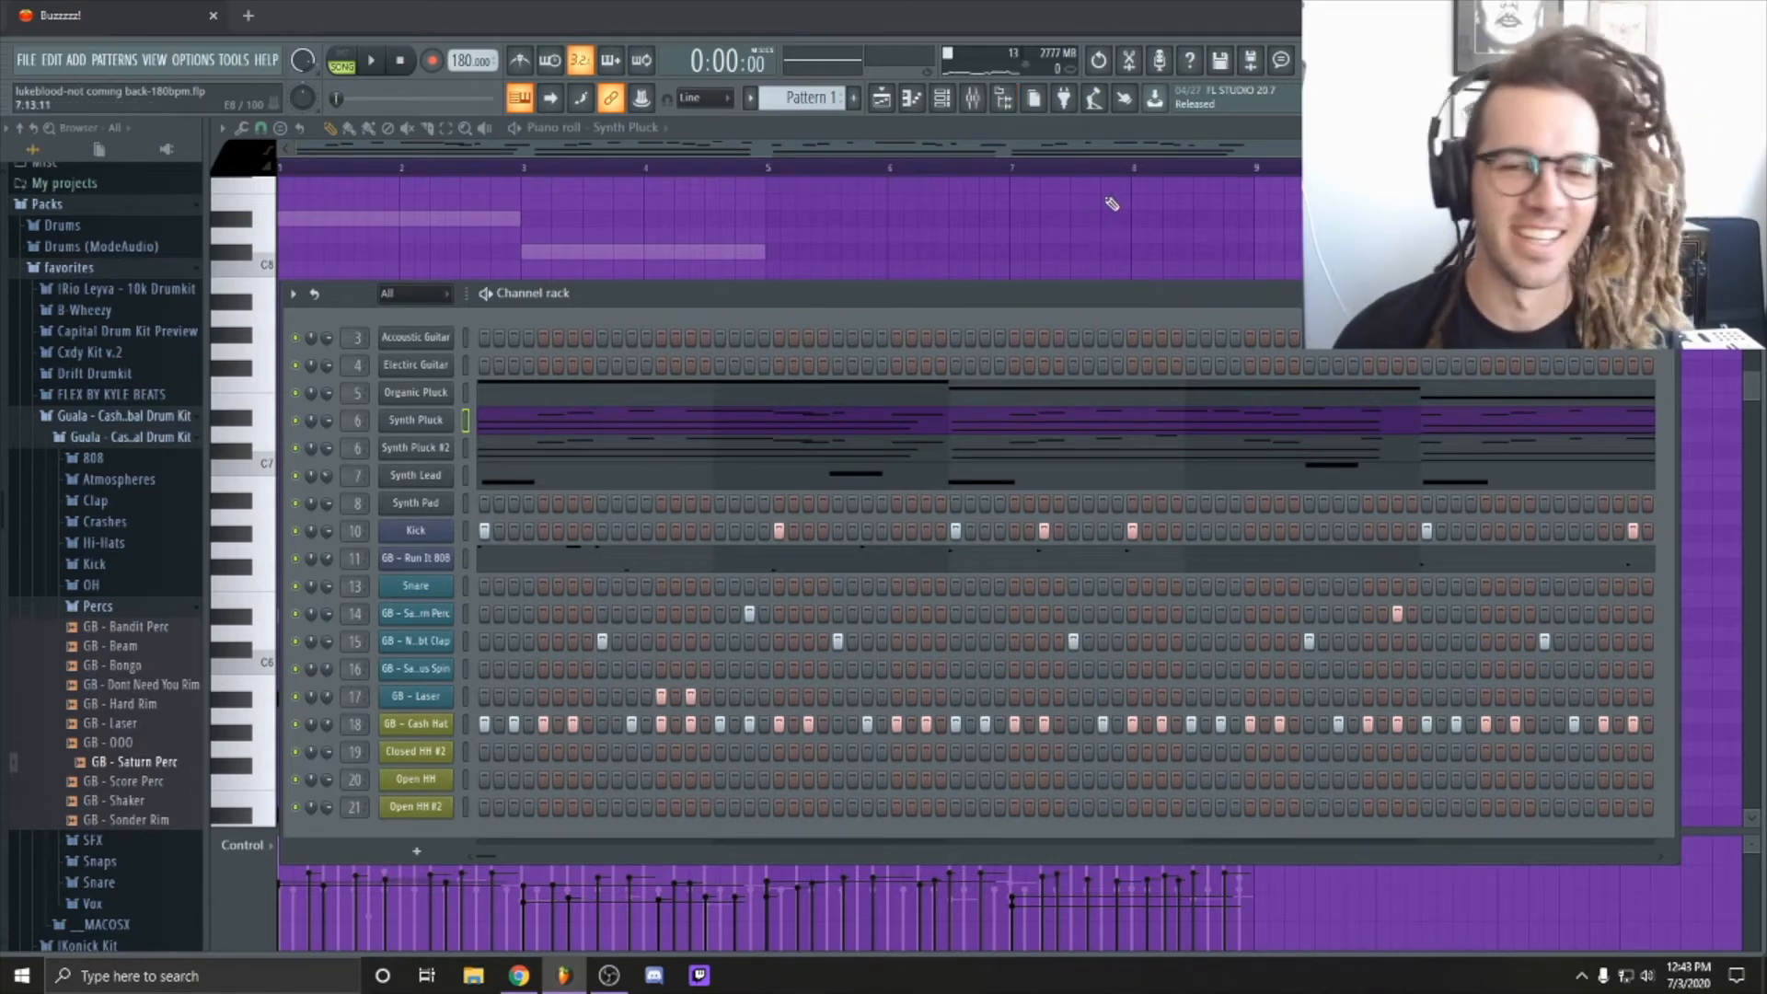
{"action": "key", "text": "F6"}
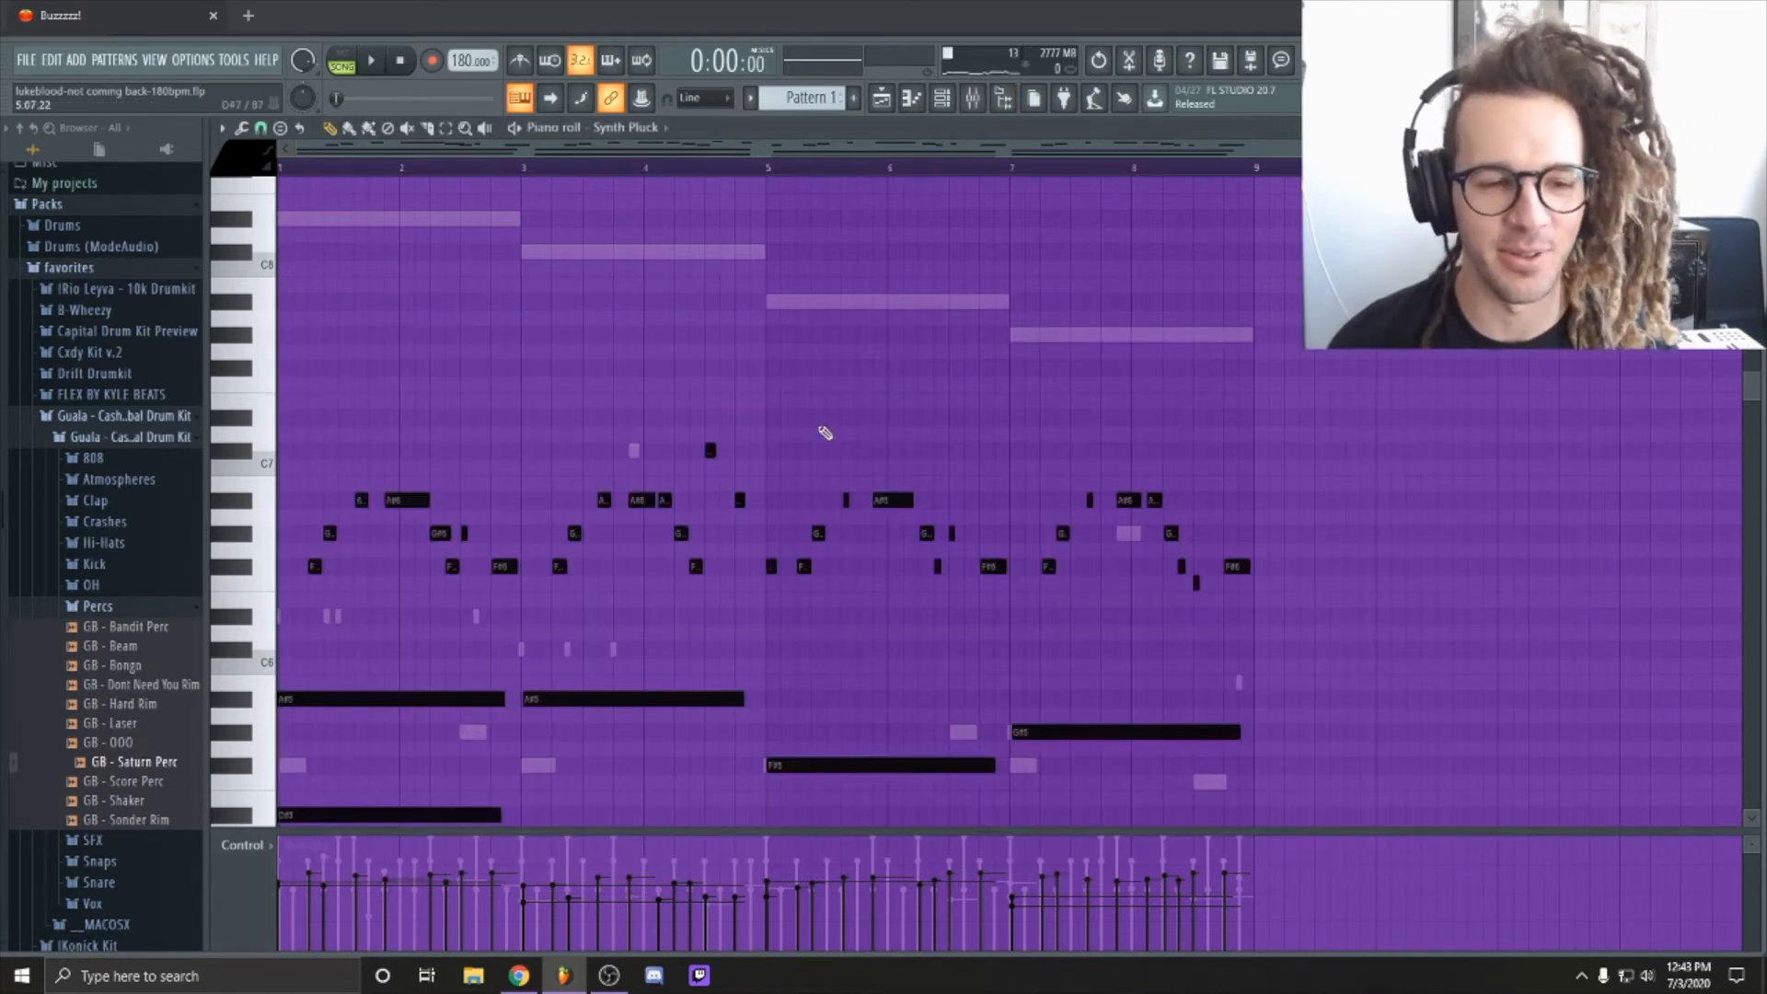
{"action": "left_click", "coordinate": [972, 98]}
{"action": "key", "text": "F9"}
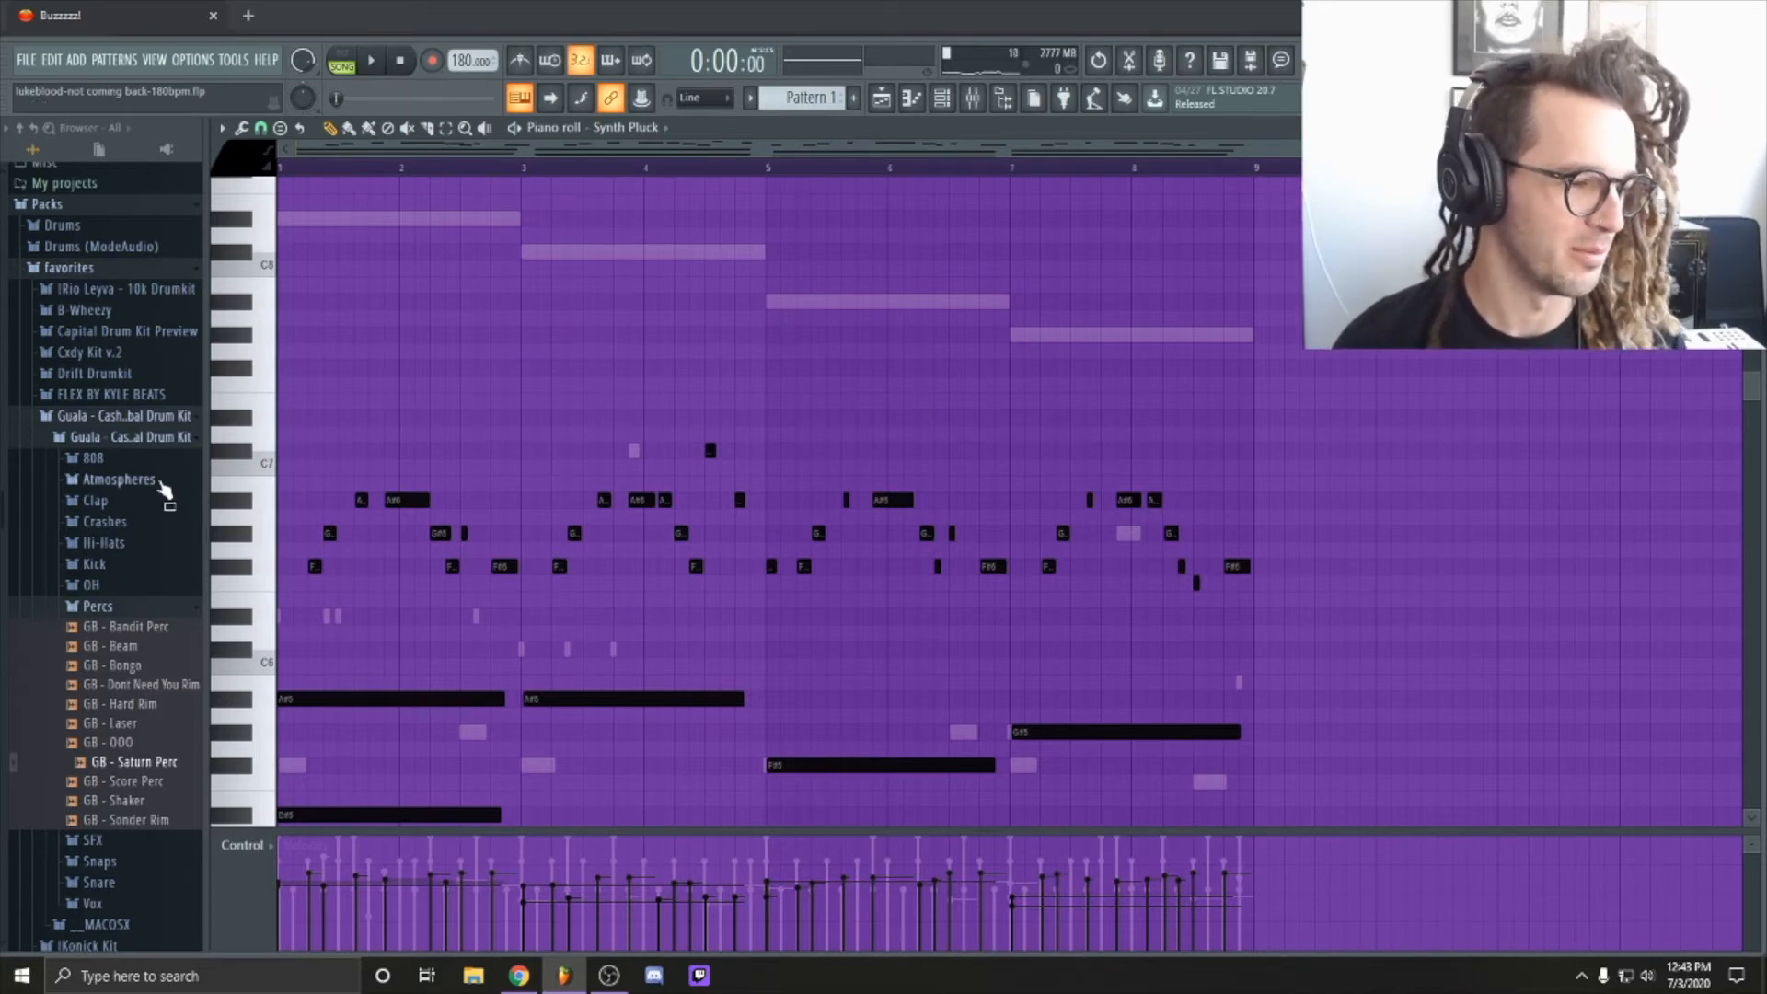
{"action": "left_click", "coordinate": [942, 98]}
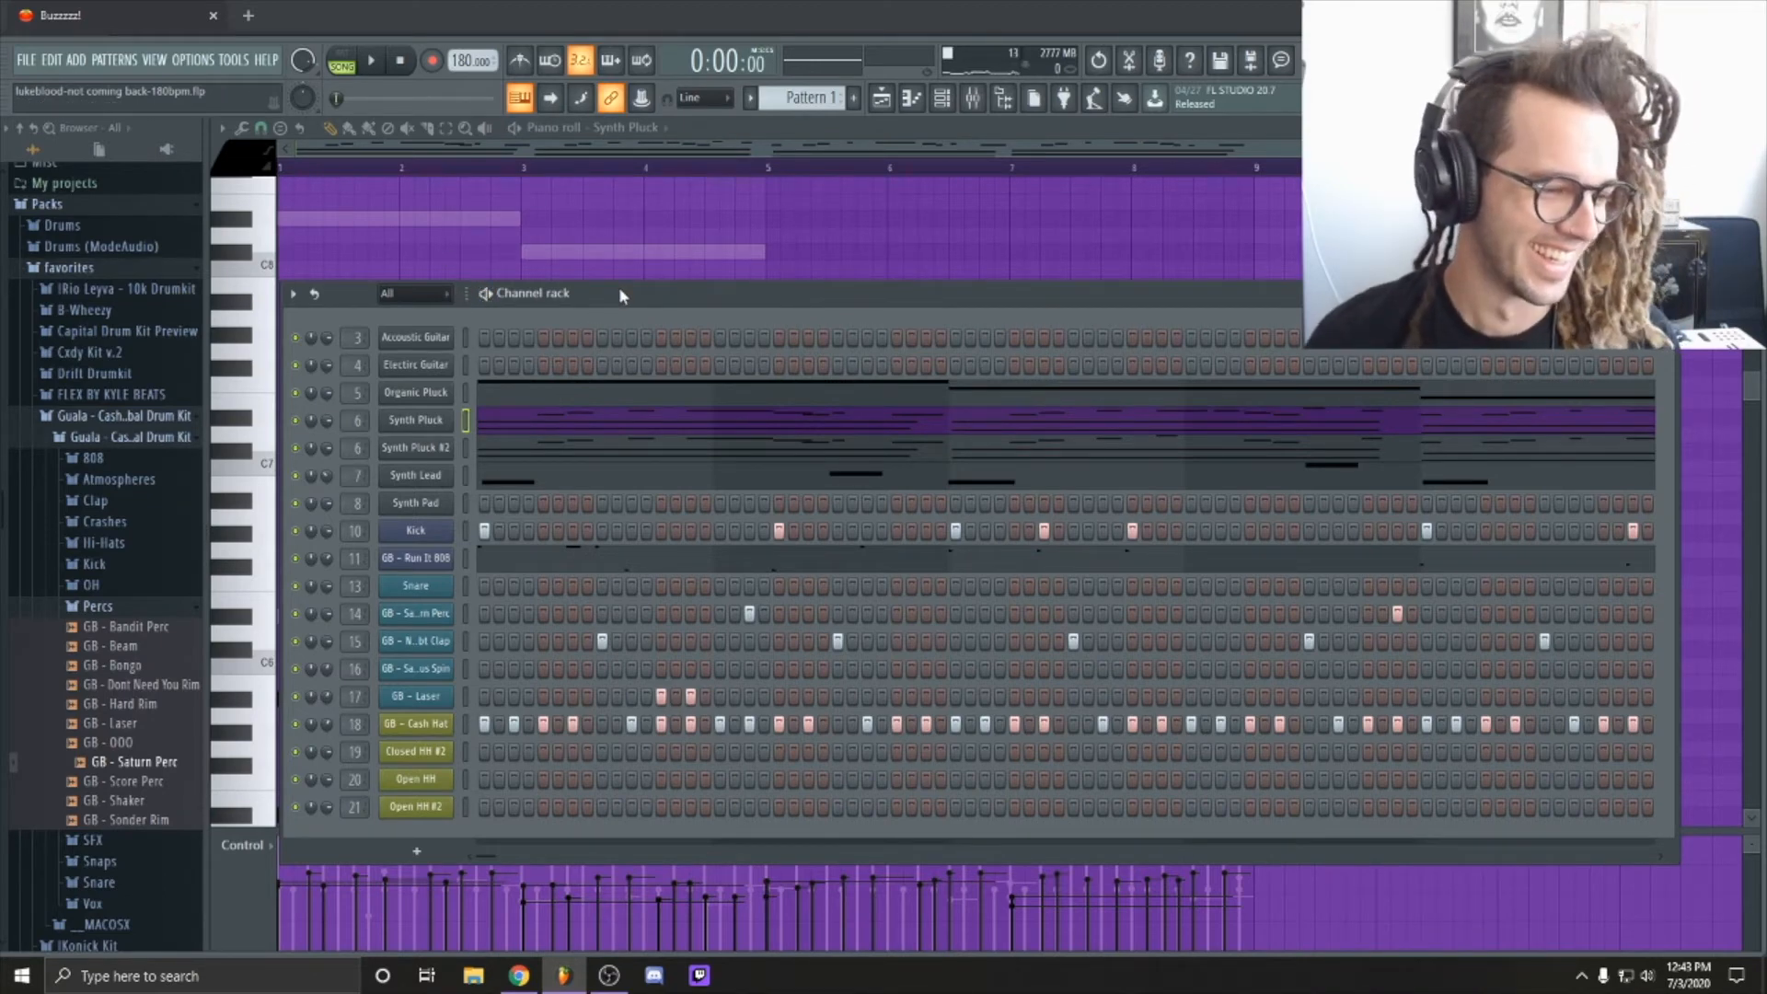
Step: Extend the GB - Laser and GB - Saturn Perc clips in the playlist to the end of bar 8 and start playback
{"action": "key", "text": "F5"}
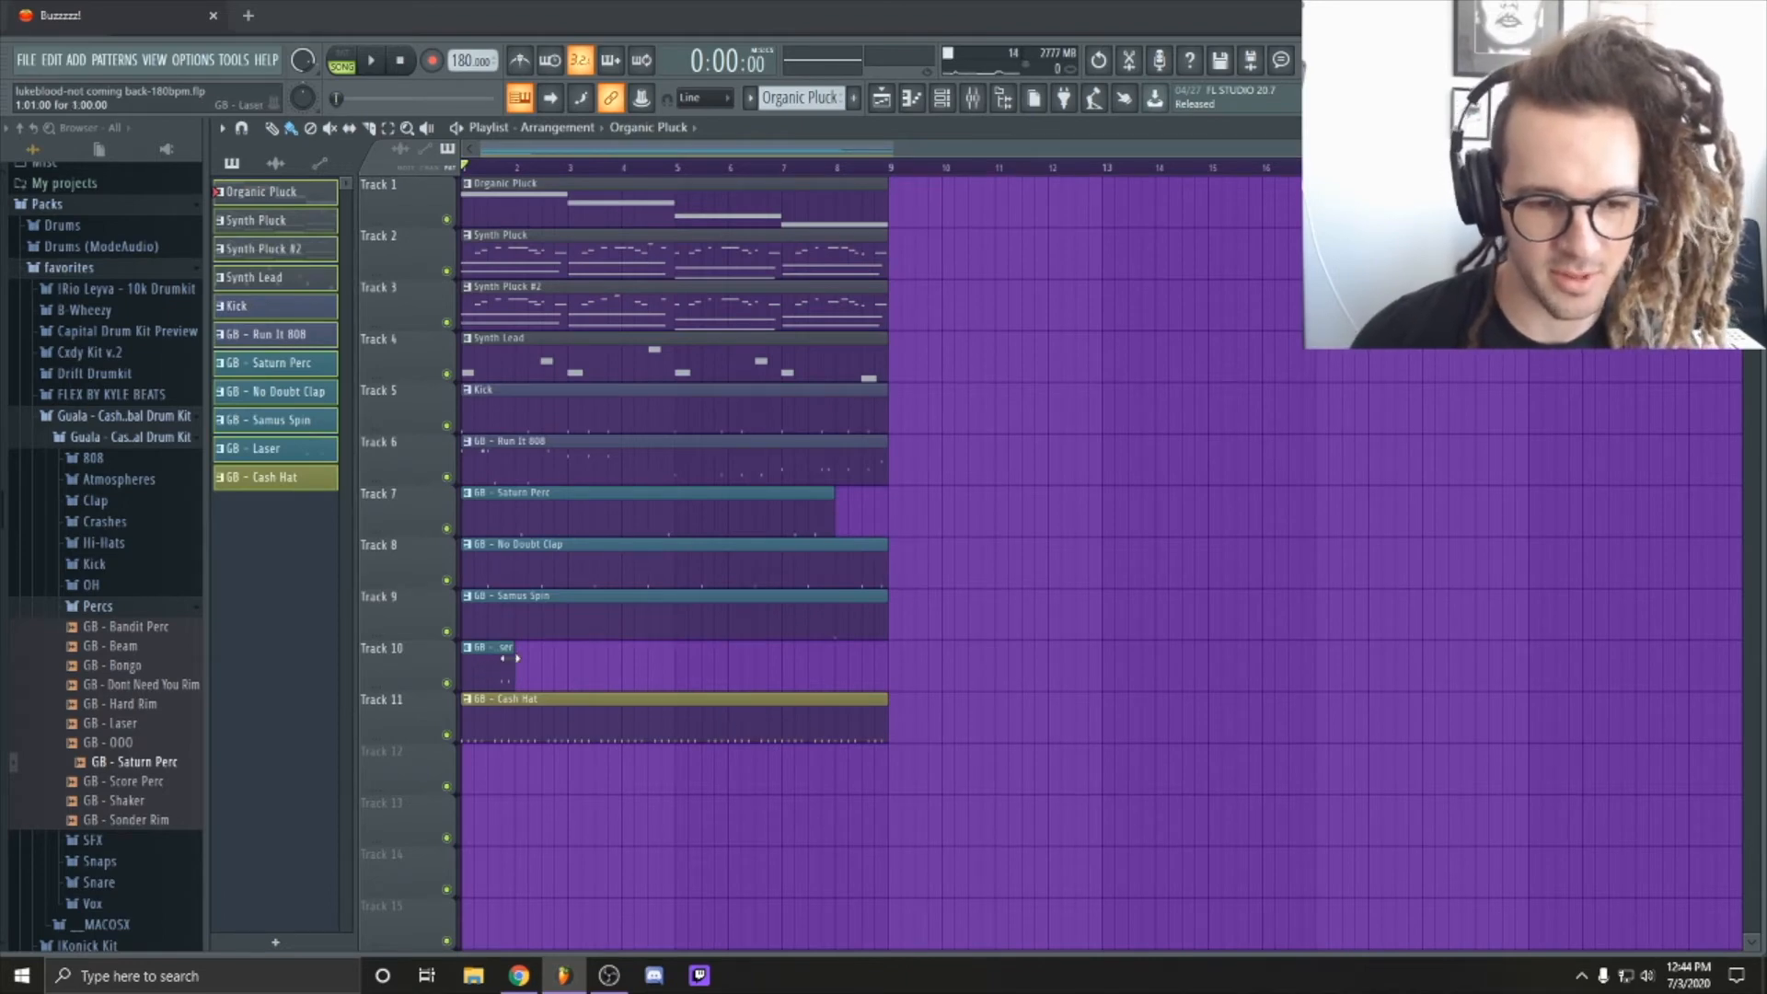
{"action": "left_click_drag", "start_coordinate": [516, 658], "coordinate": [888, 659]}
{"action": "left_click_drag", "start_coordinate": [840, 510], "coordinate": [889, 506]}
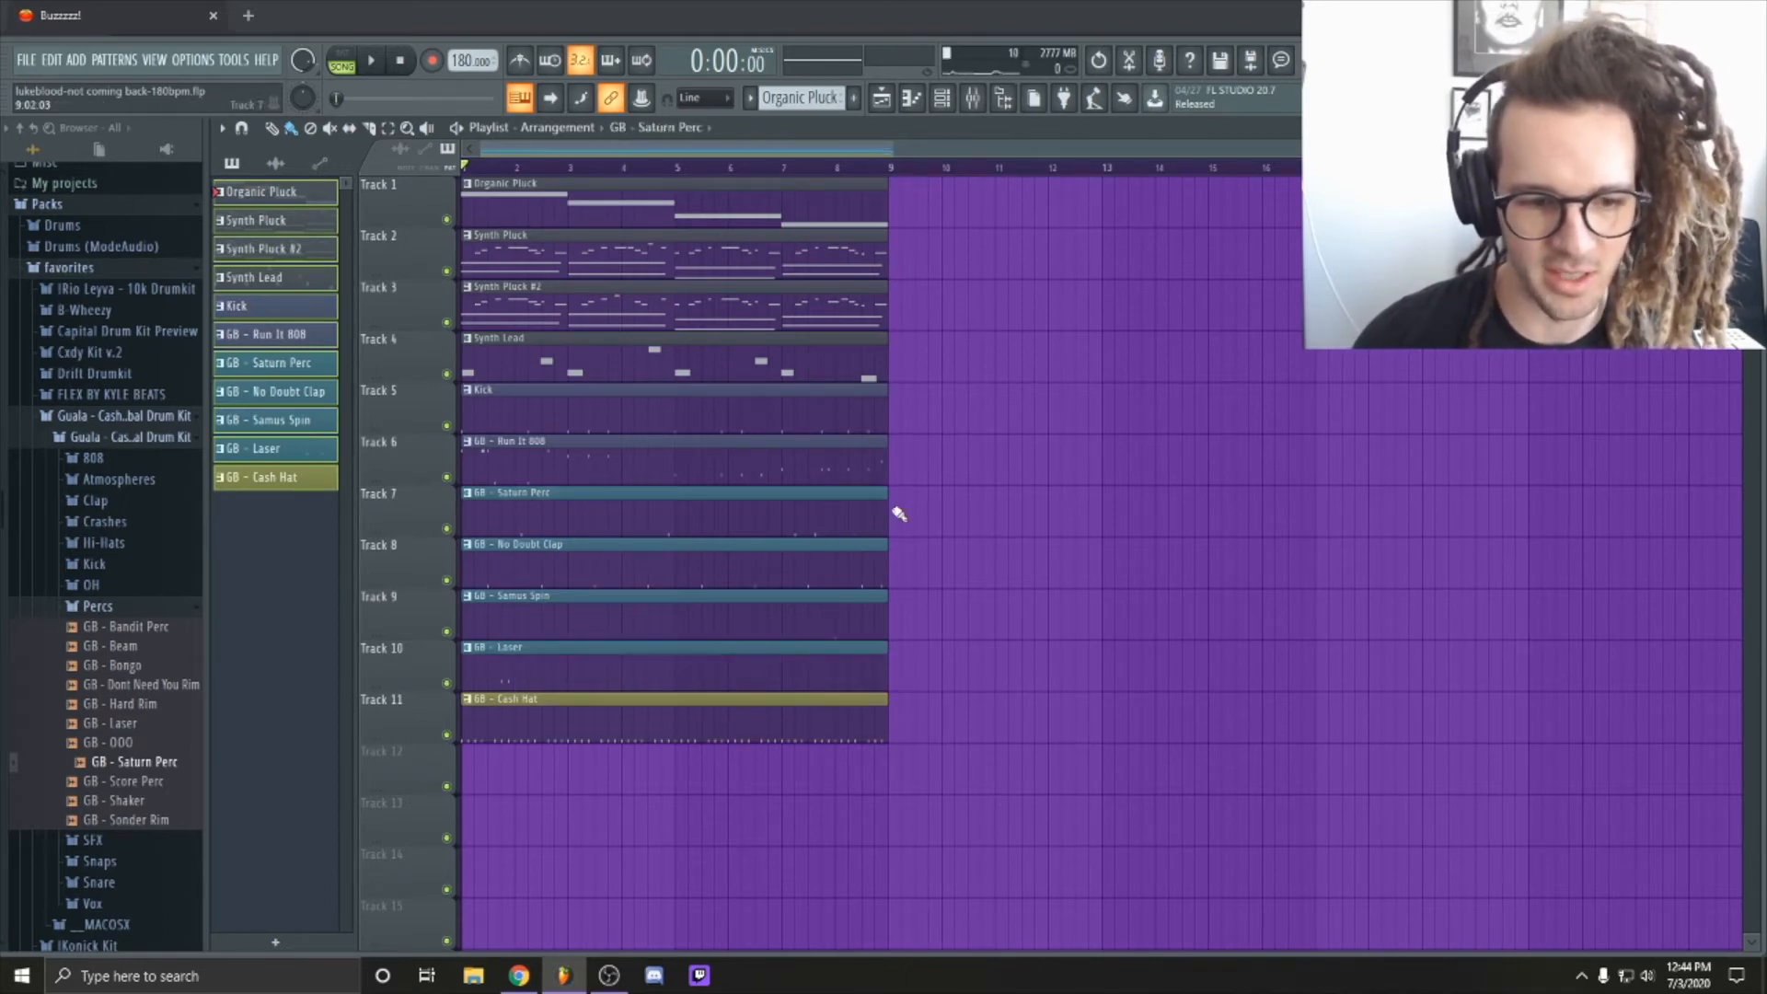
{"action": "key", "text": "space"}
Step: Clone the GB - Cash Hat channel in the channel rack
{"action": "double_click", "coordinate": [561, 722]}
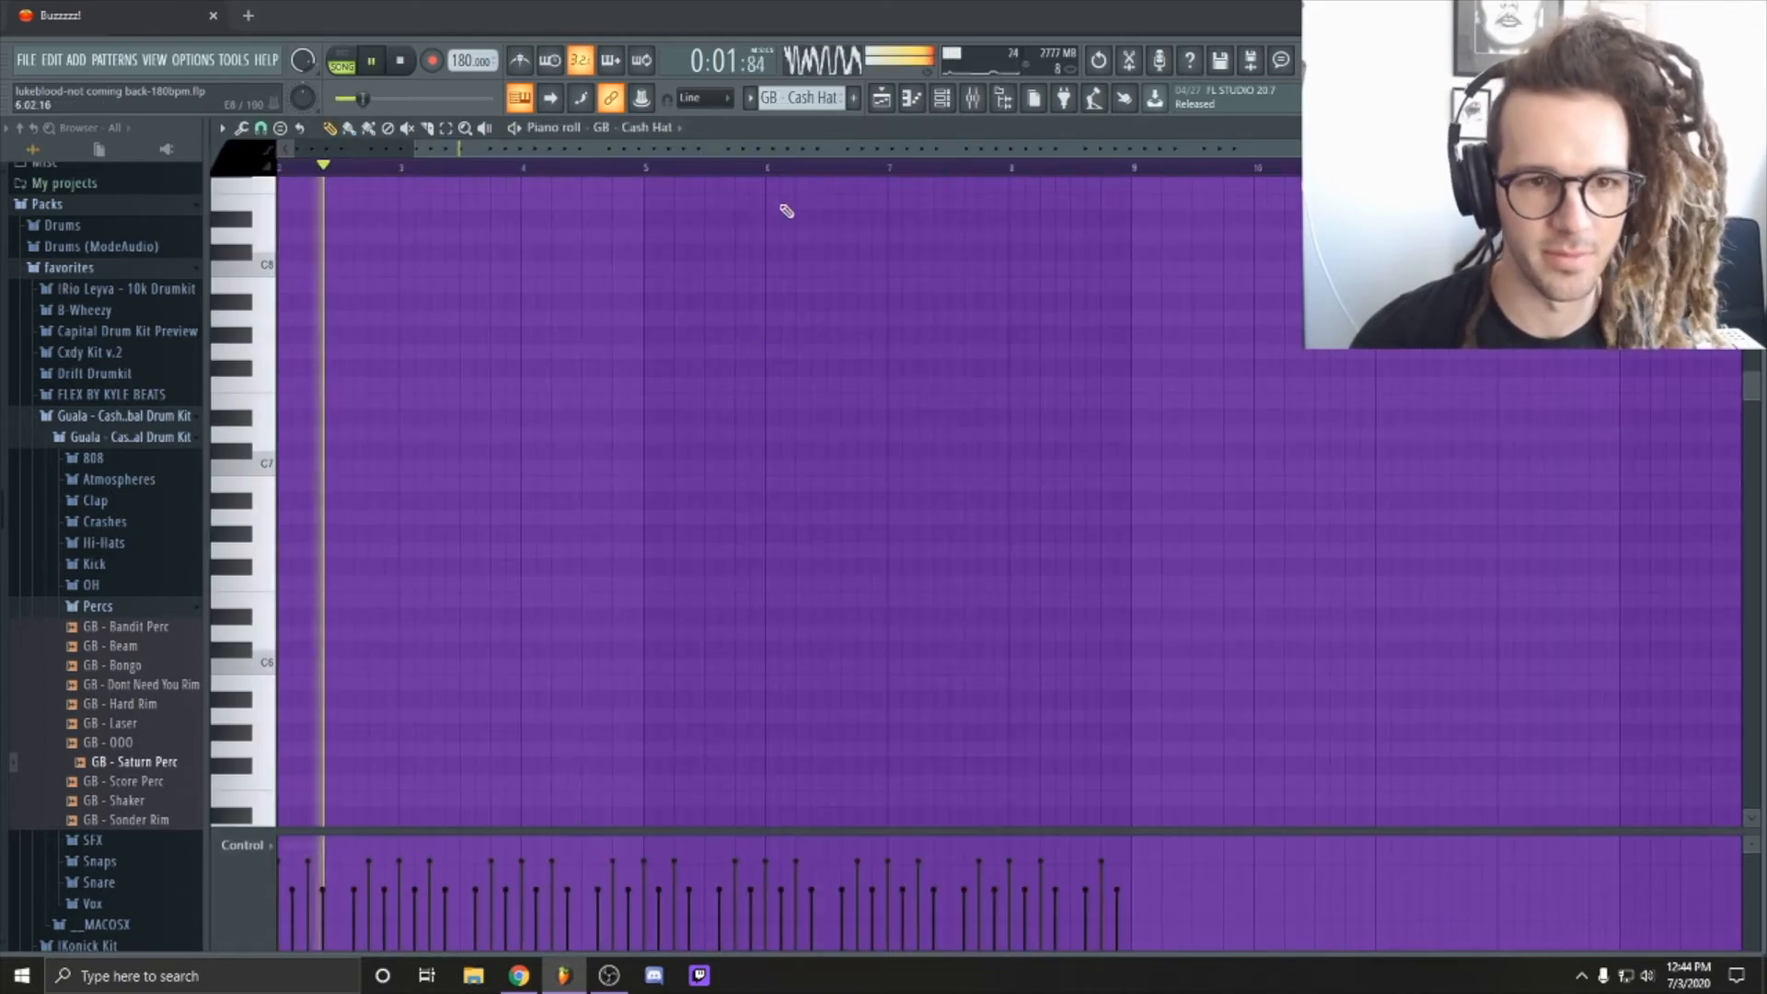
{"action": "key", "text": "F6"}
{"action": "right_click", "coordinate": [411, 724]}
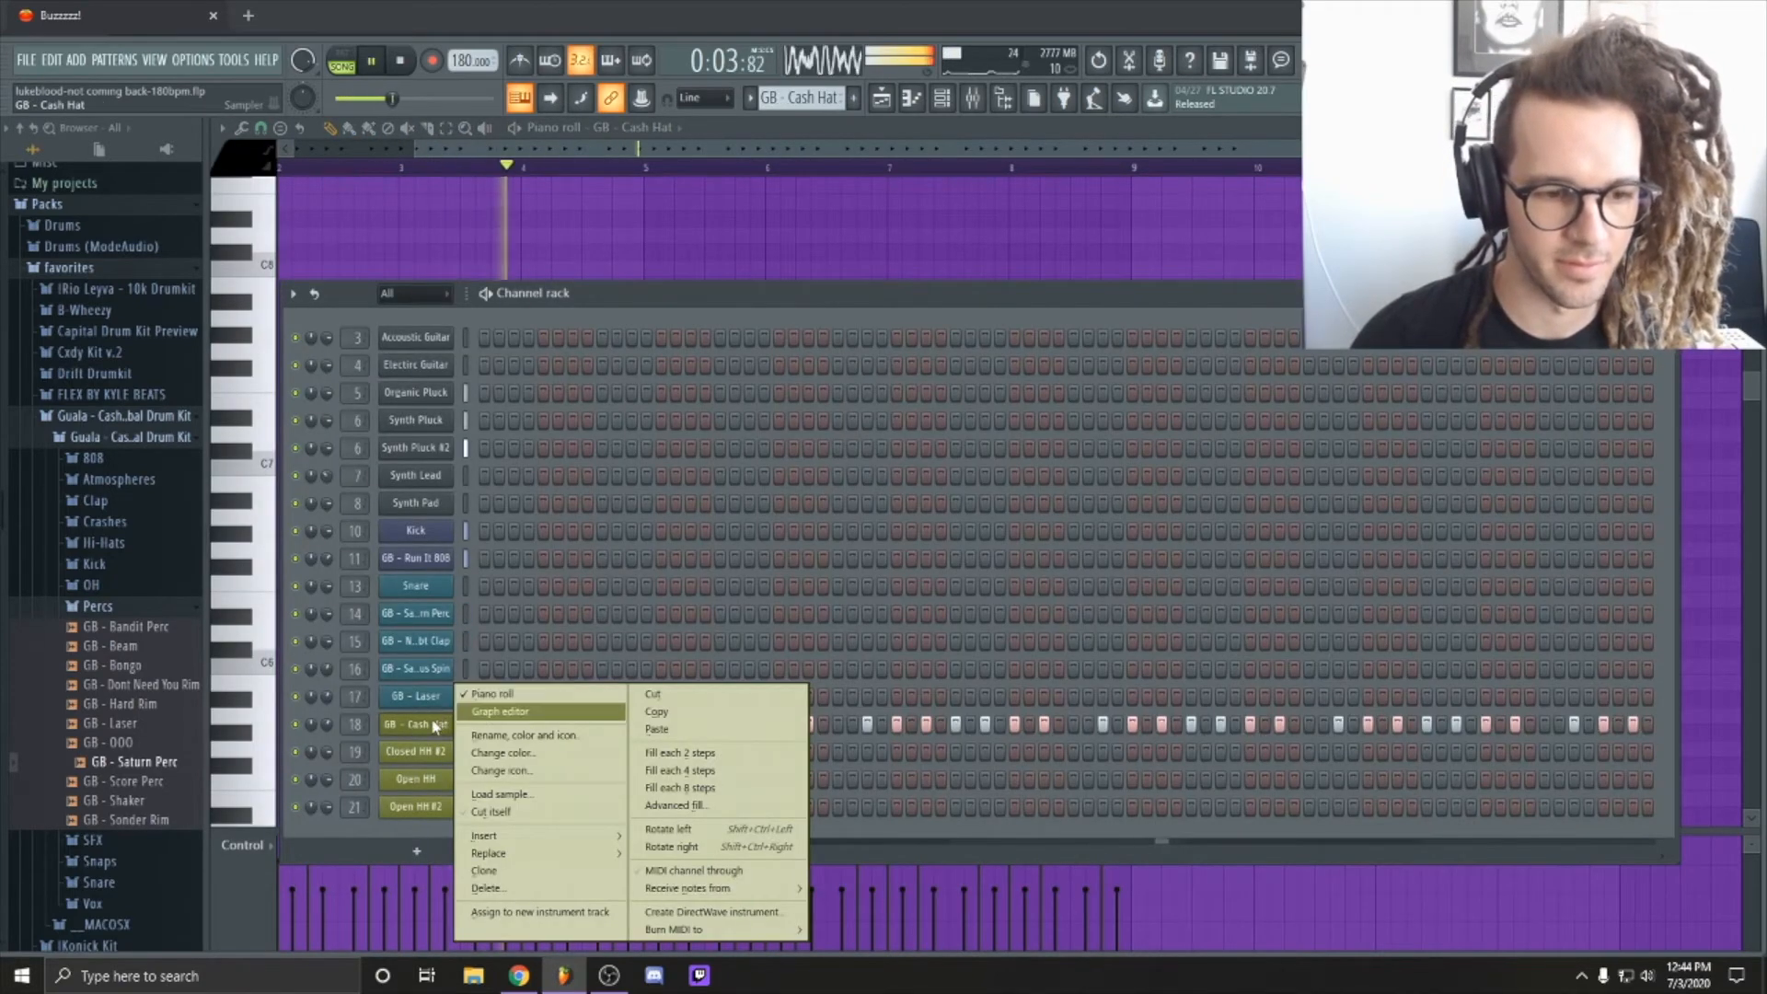
{"action": "left_click", "coordinate": [439, 718]}
{"action": "key", "text": "F9"}
{"action": "key", "text": "F5"}
{"action": "key", "text": "space"}
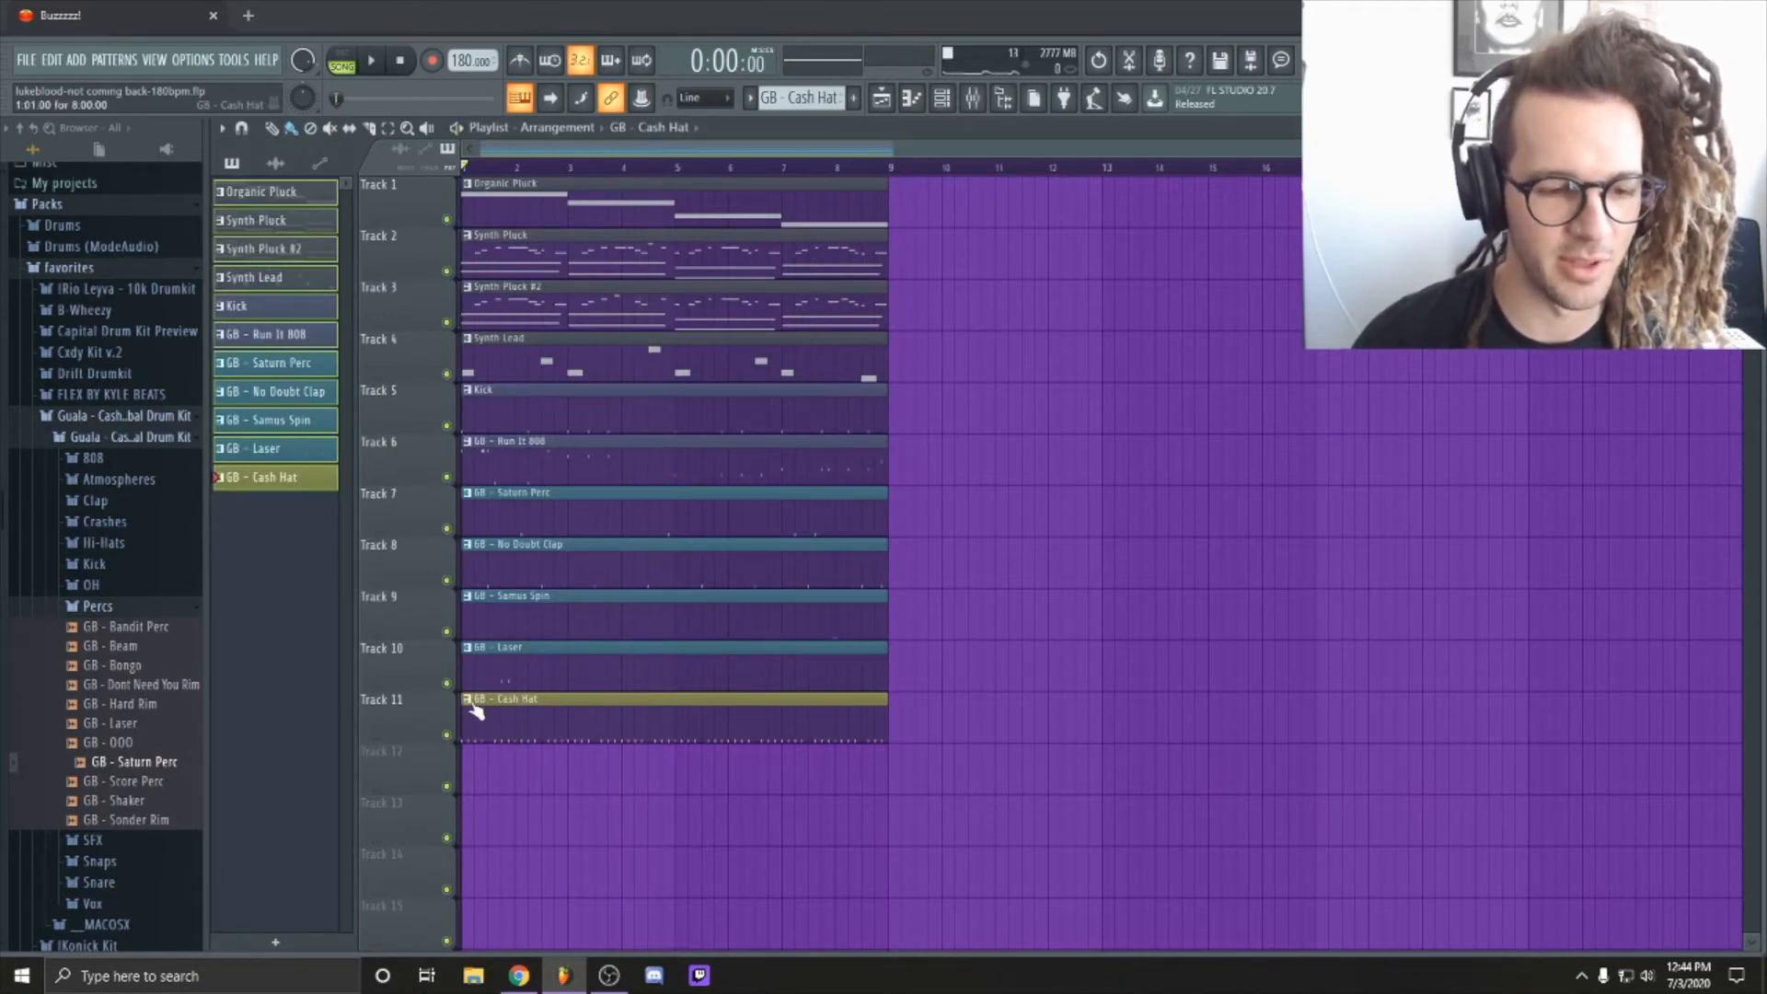
{"action": "left_click", "coordinate": [491, 786]}
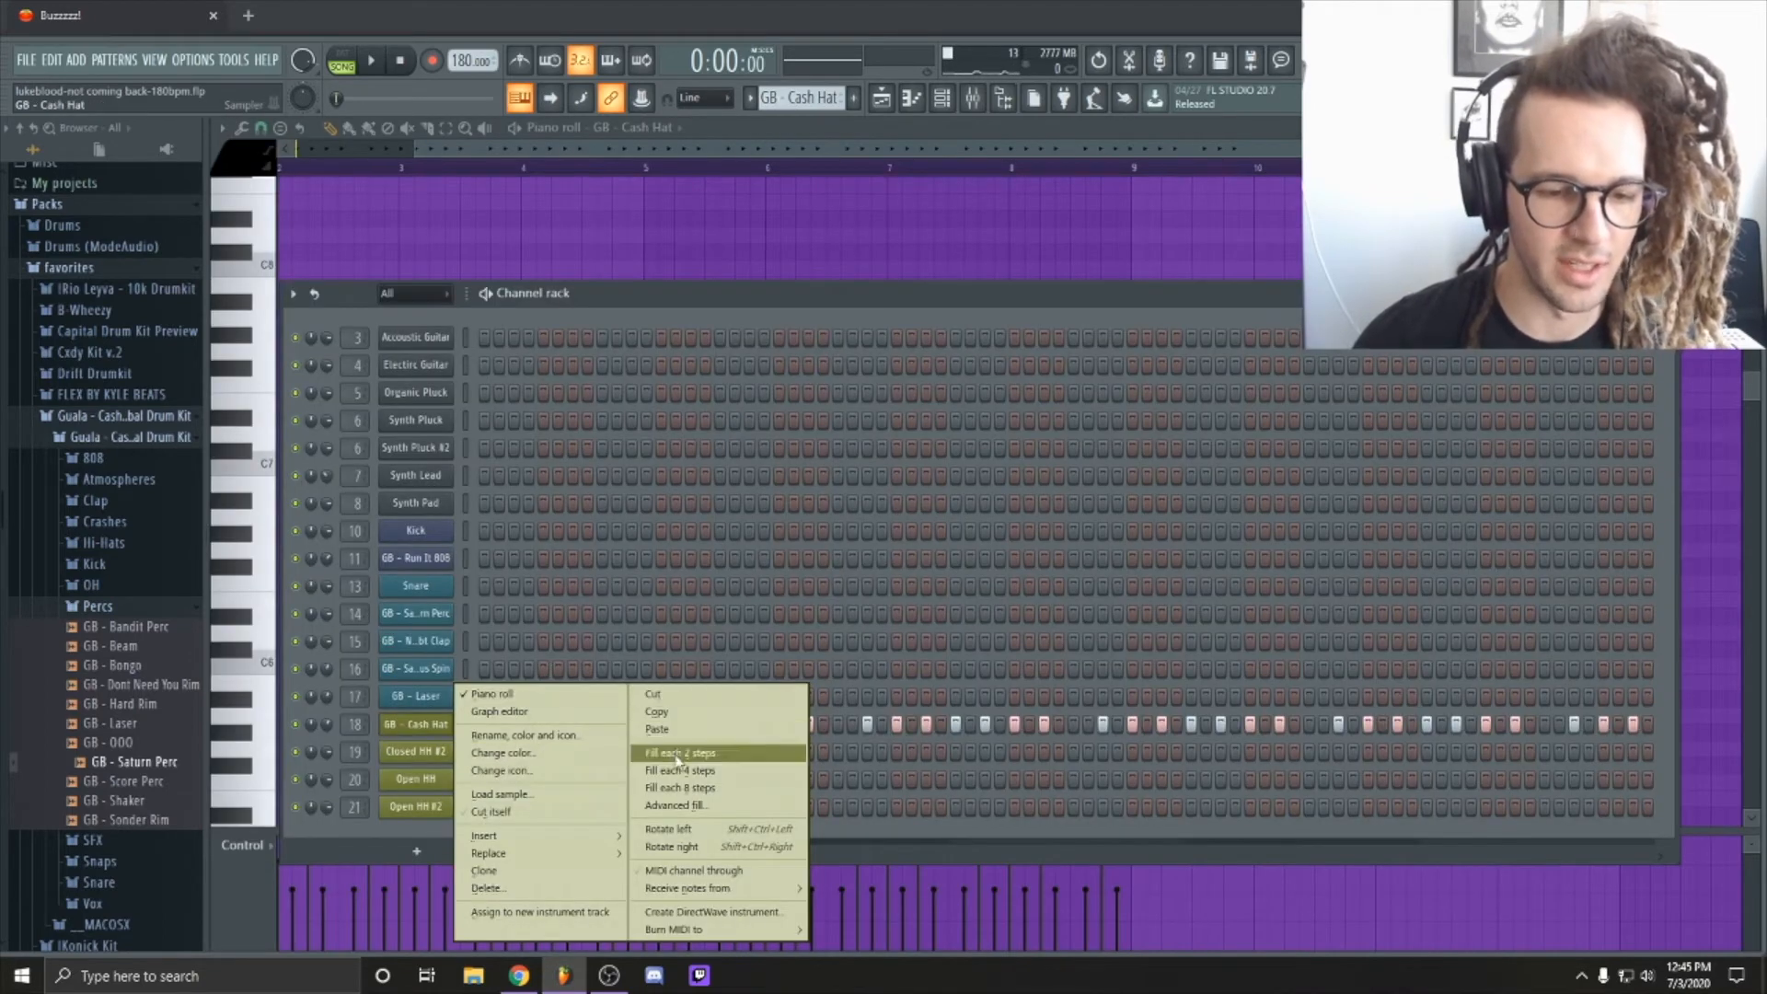
{"action": "left_click", "coordinate": [532, 875]}
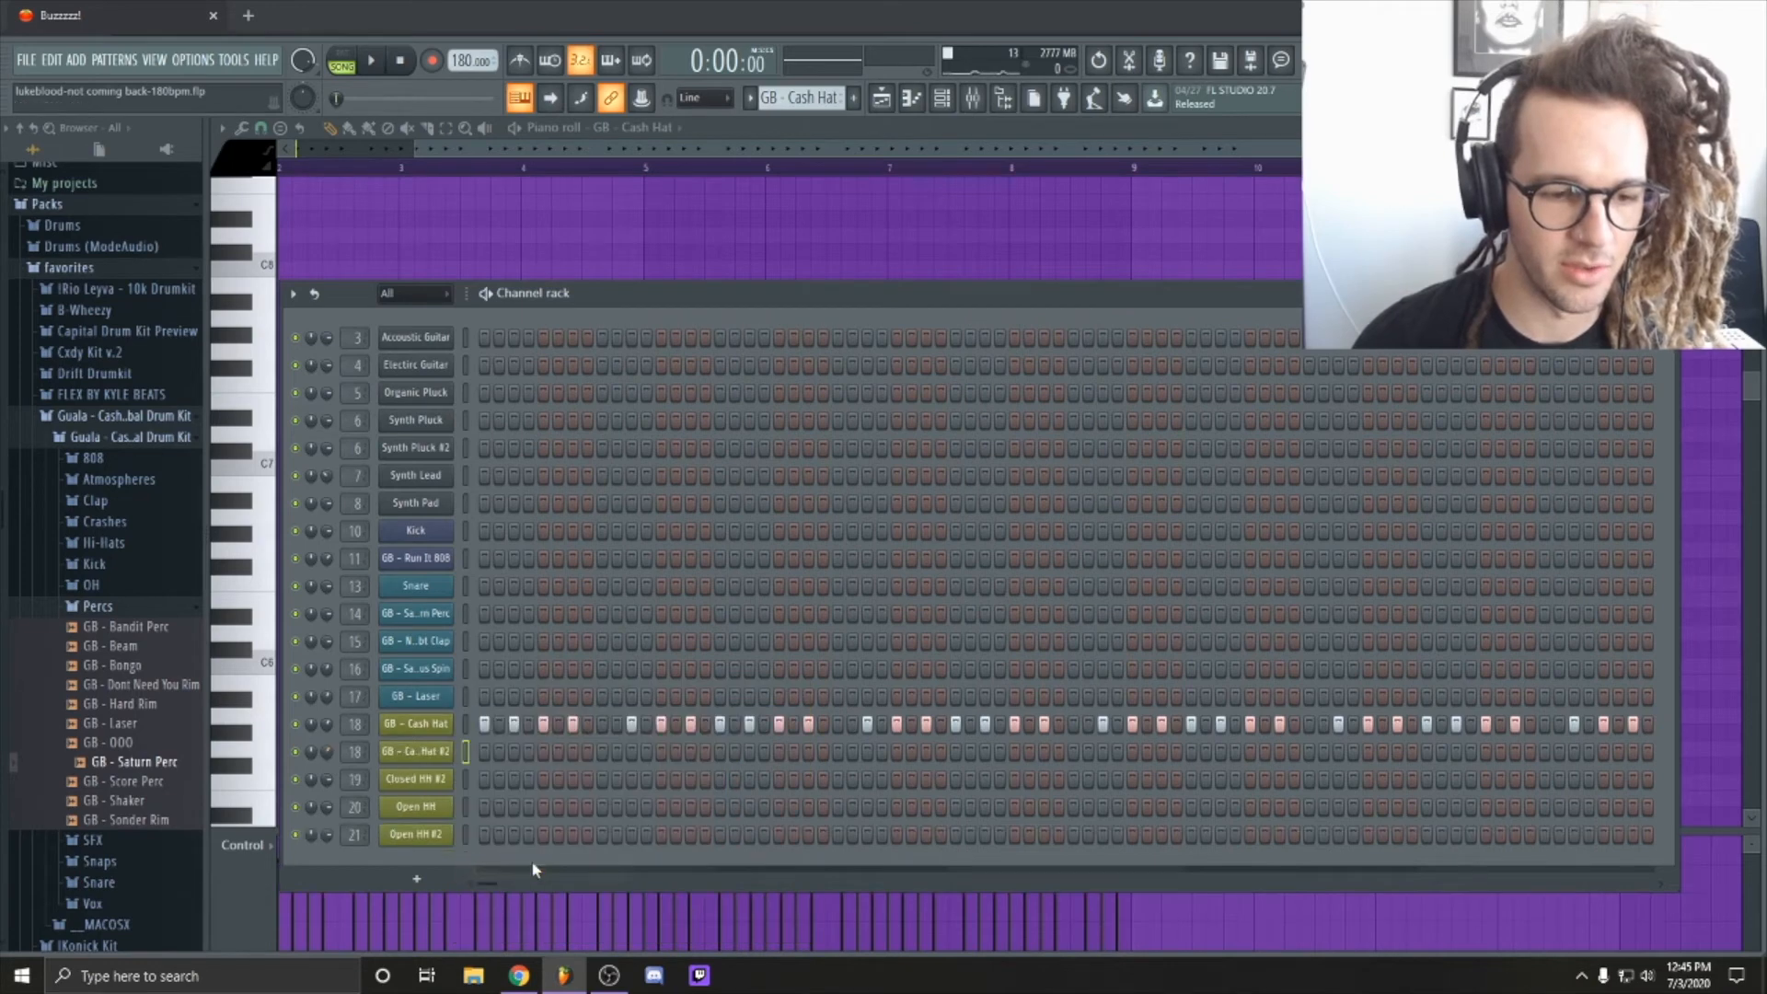
Step: Reverse the GB - Cash Hat #2 sample, shorten its length, adjust its fade-in and preview the result
{"action": "left_click", "coordinate": [412, 755]}
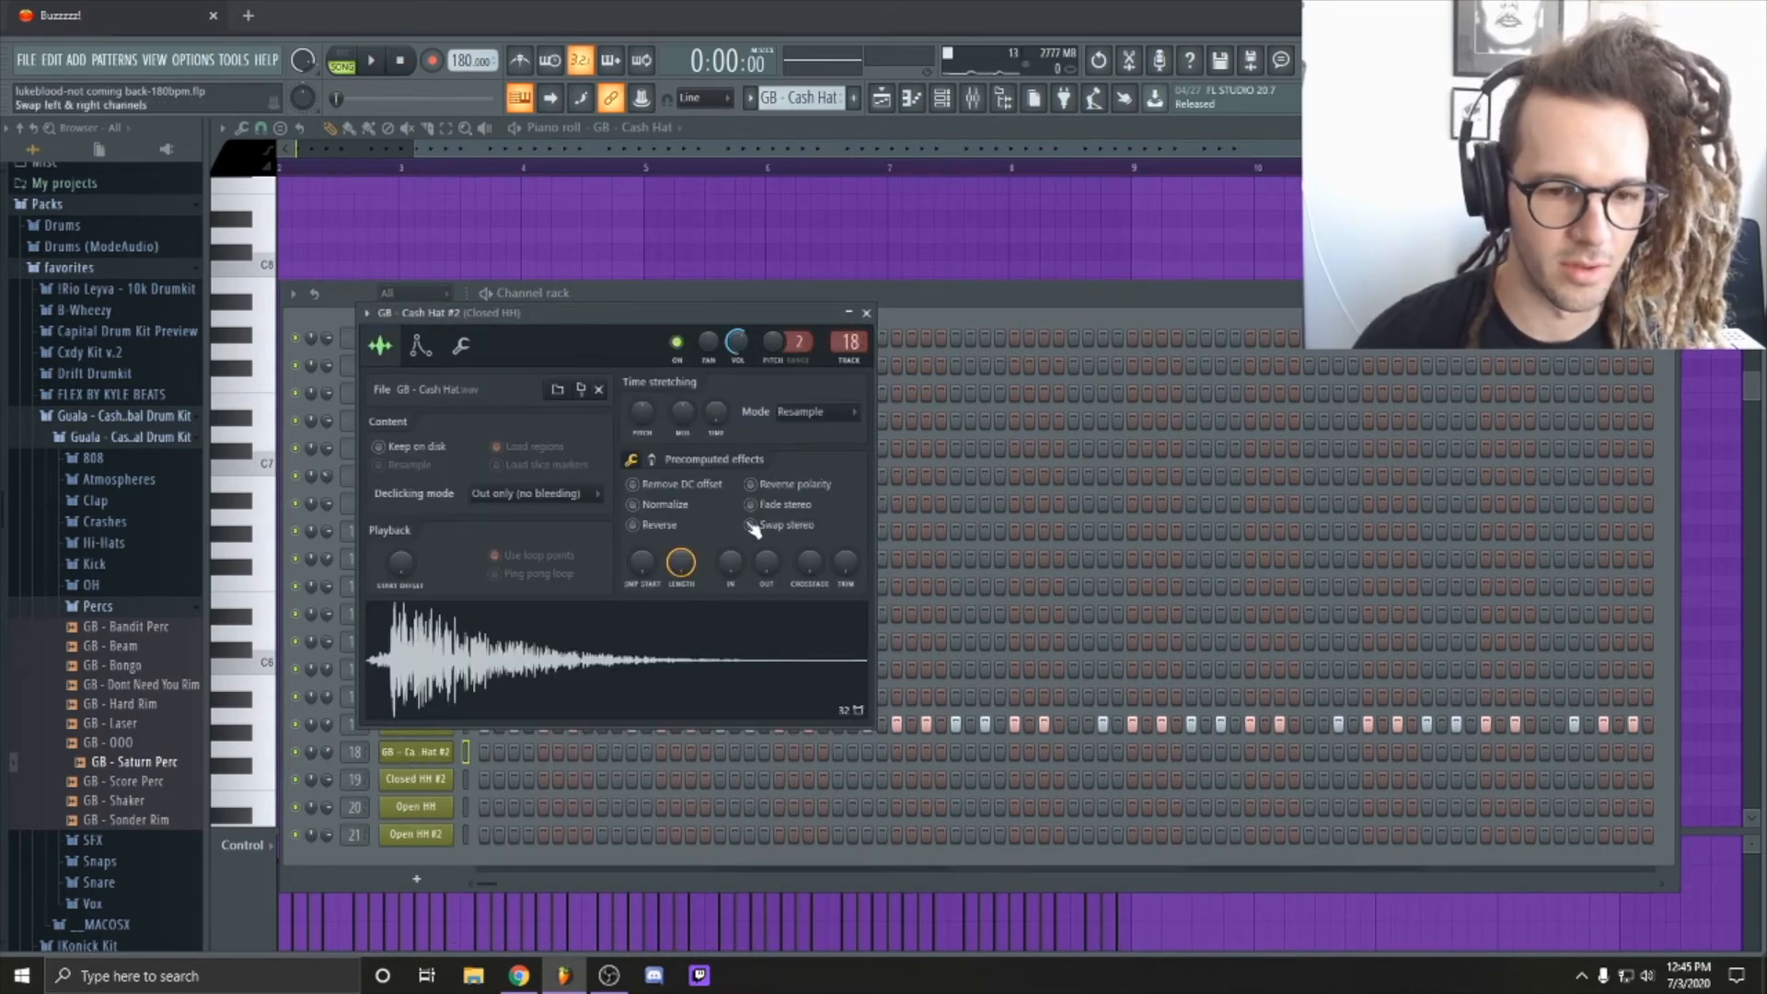
{"action": "left_click", "coordinate": [632, 525]}
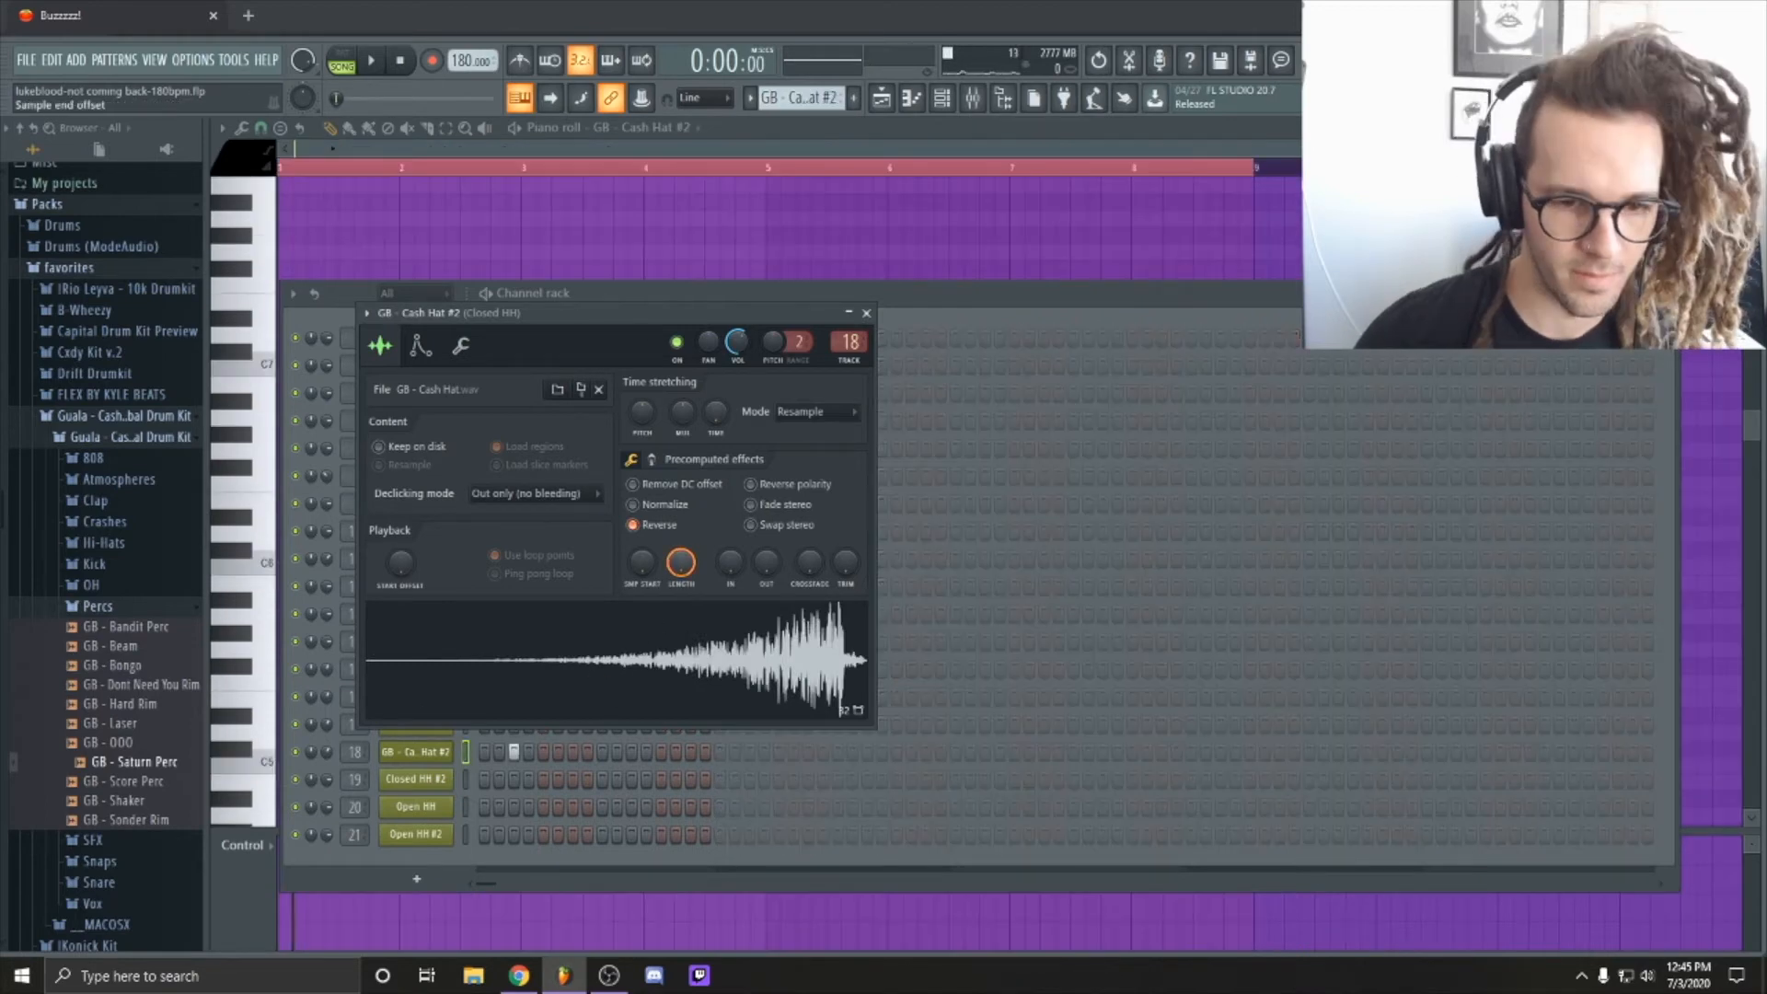
{"action": "left_click_drag", "start_coordinate": [680, 557], "coordinate": [680, 559]}
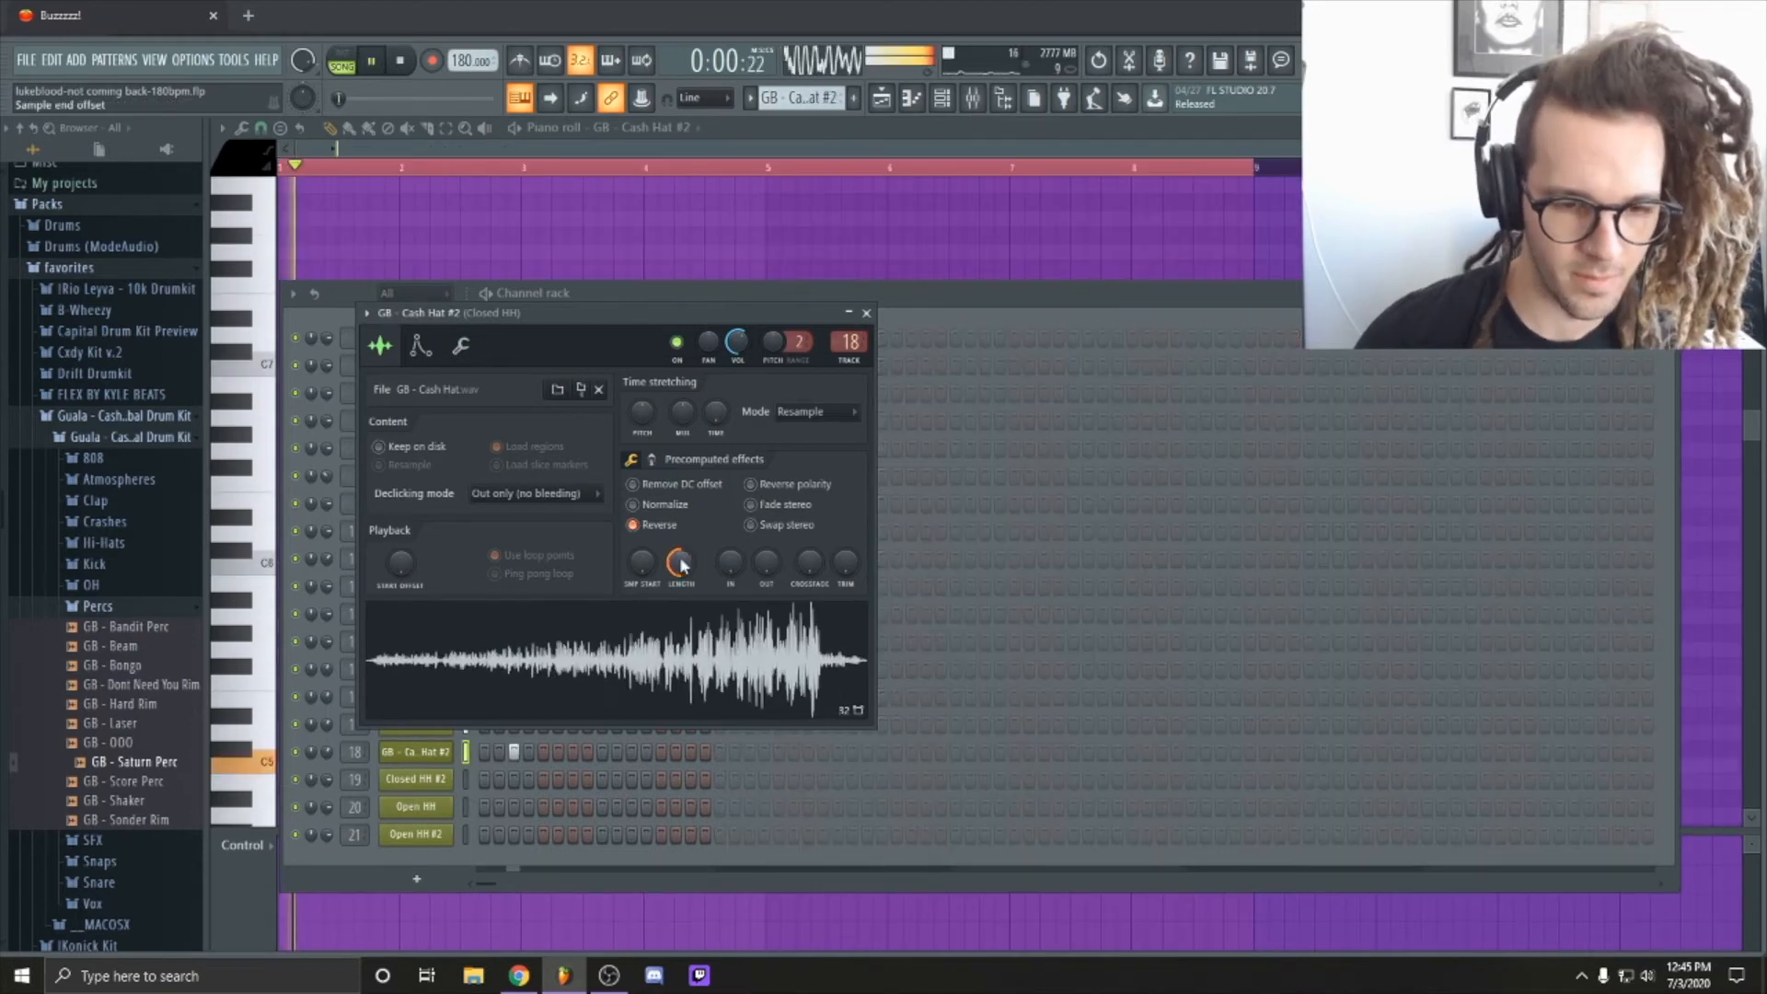
{"action": "left_click_drag", "start_coordinate": [724, 565], "coordinate": [724, 556]}
{"action": "key", "text": "space"}
{"action": "key", "text": "space"}
Step: Move the last GB - Cash Hat #2 note at C5 to late in bar 7 while listening to the beat
{"action": "key", "text": "space"}
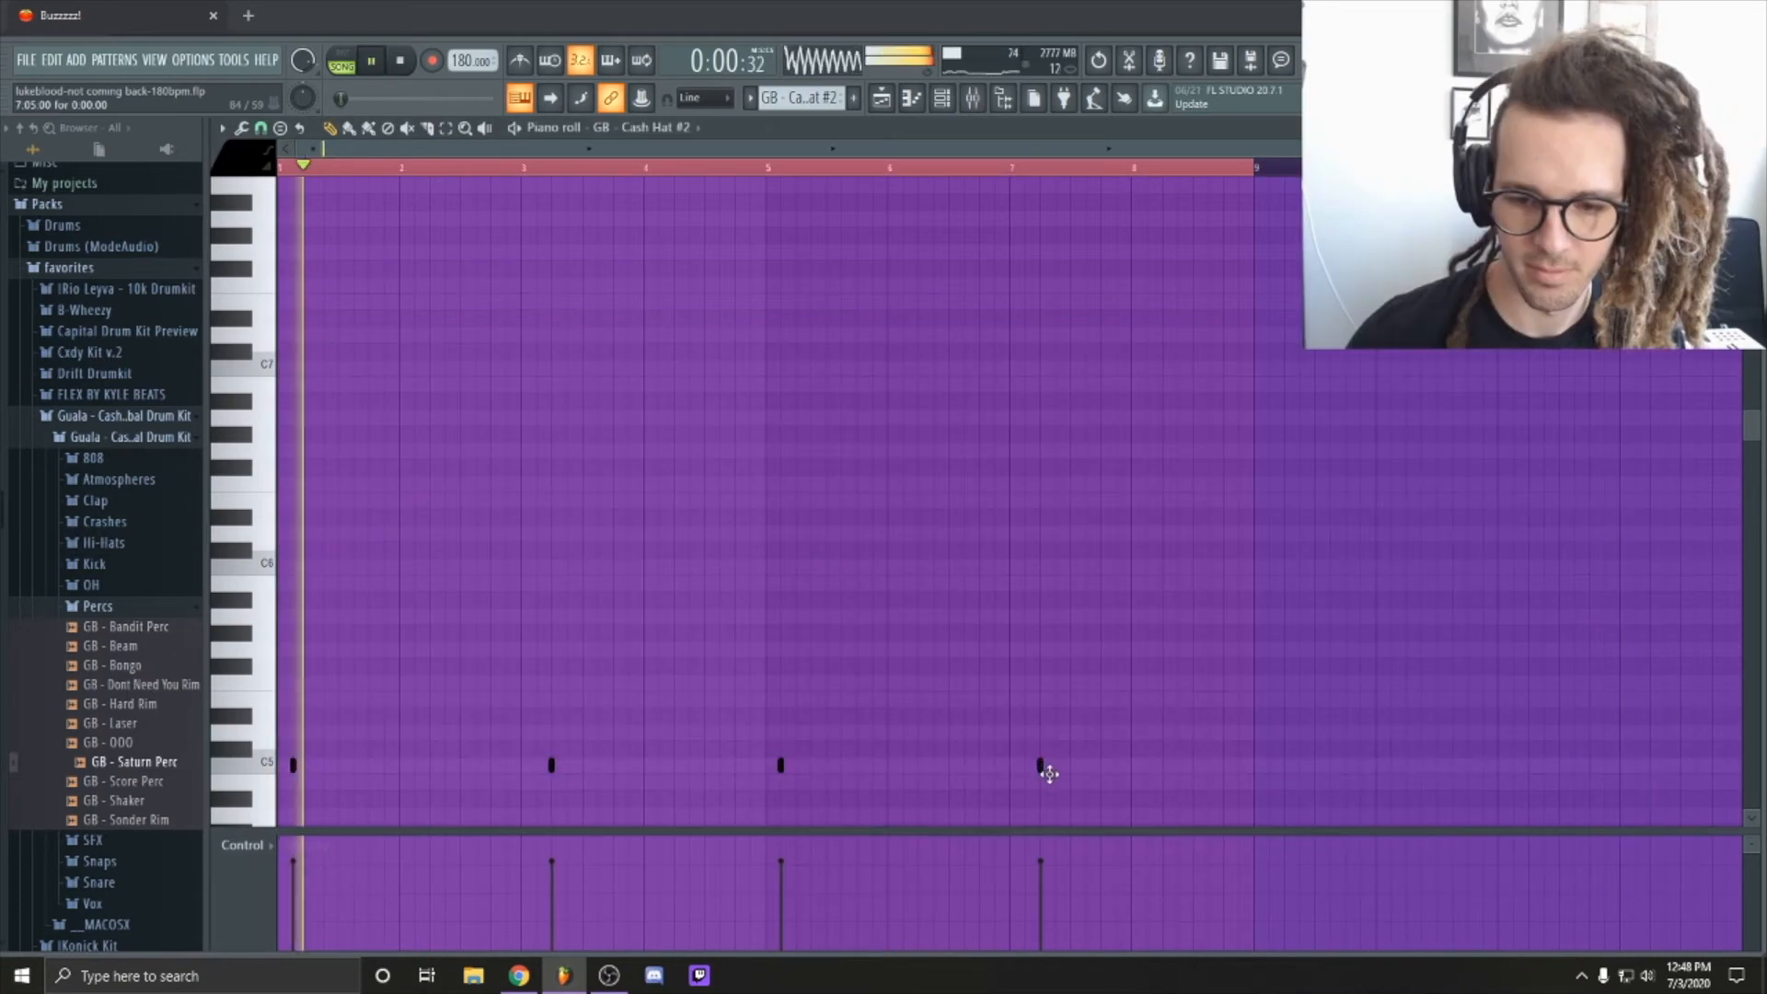
{"action": "left_click_drag", "start_coordinate": [1068, 781], "coordinate": [1101, 785]}
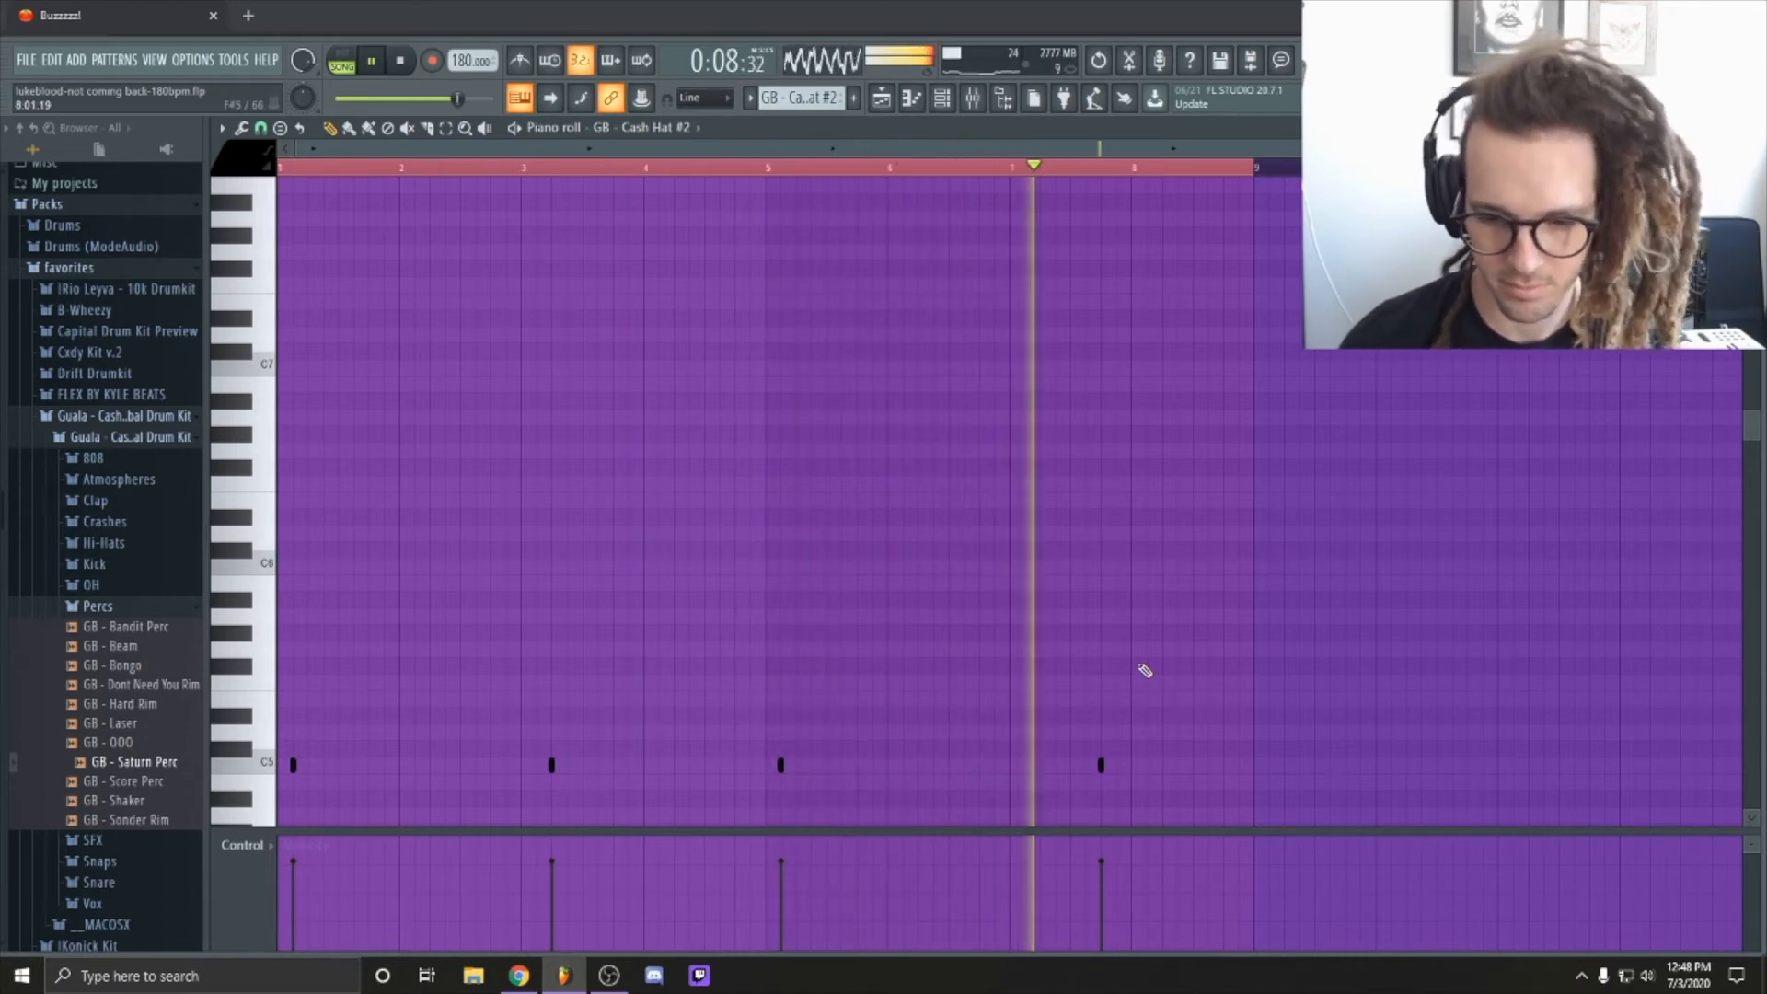
{"action": "key", "text": "space"}
Step: Delete the GB - Laser clip at bar 17 from track 10 of the playlist and set the playback position to bar 17
{"action": "key", "text": "F5"}
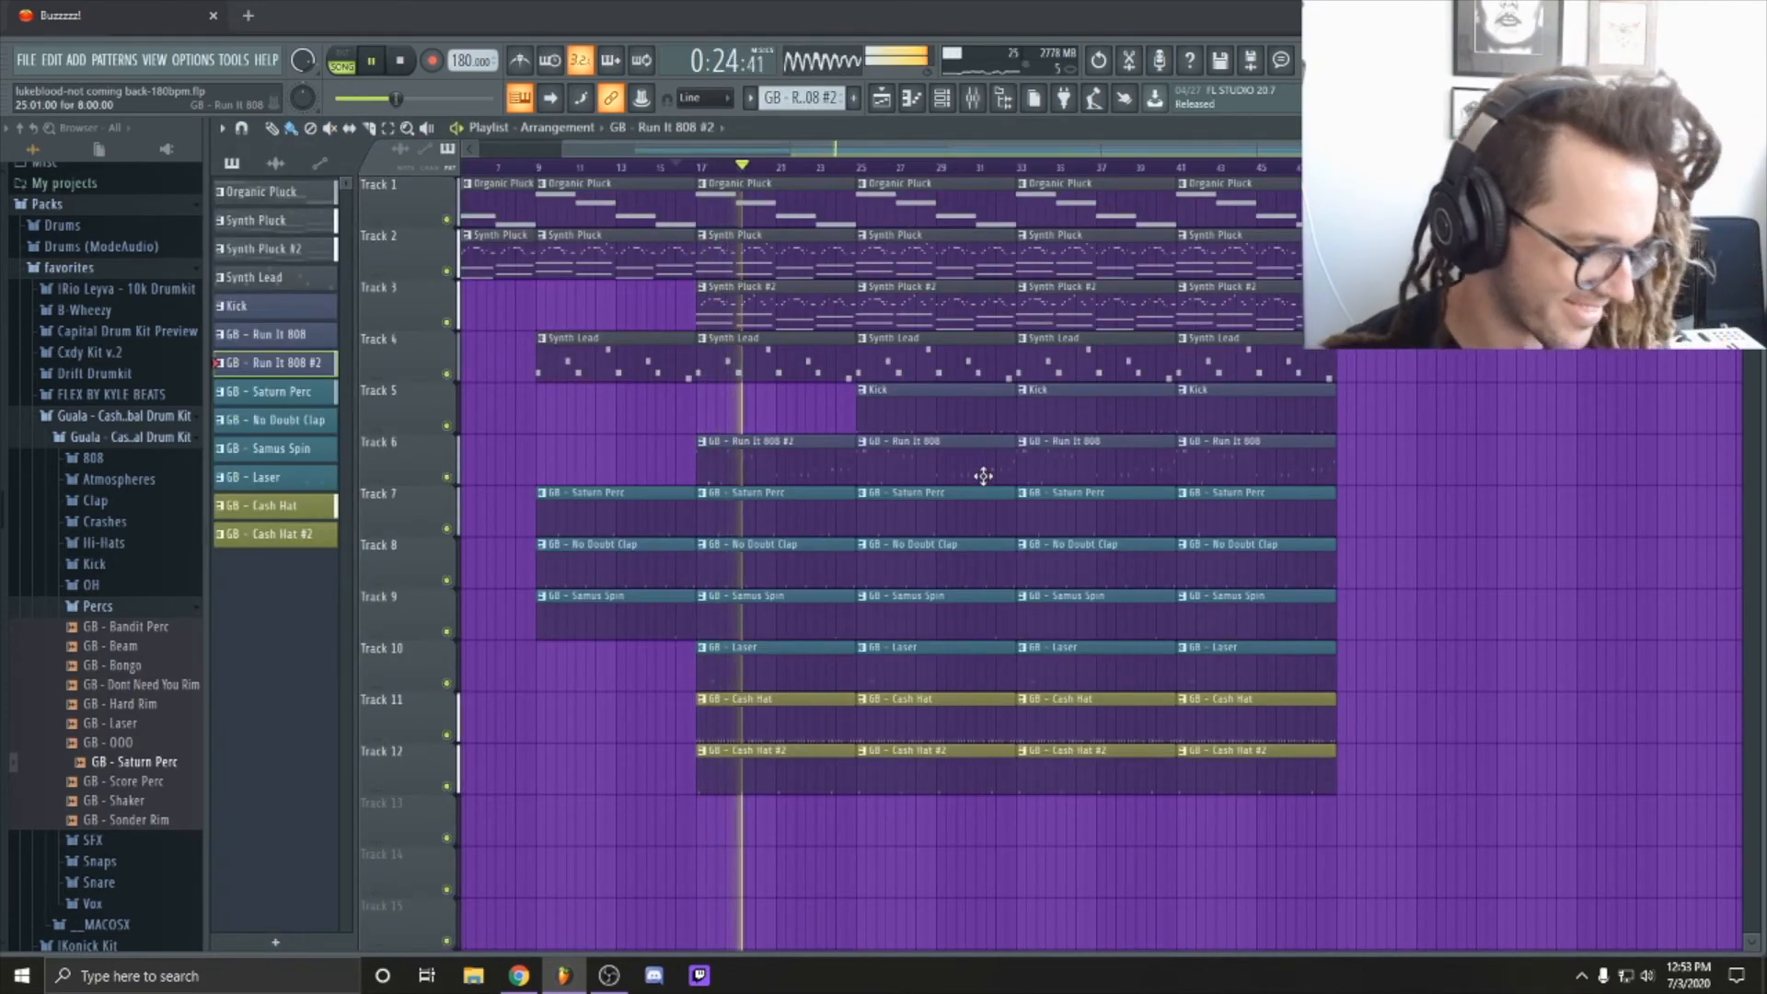
{"action": "key", "text": "space"}
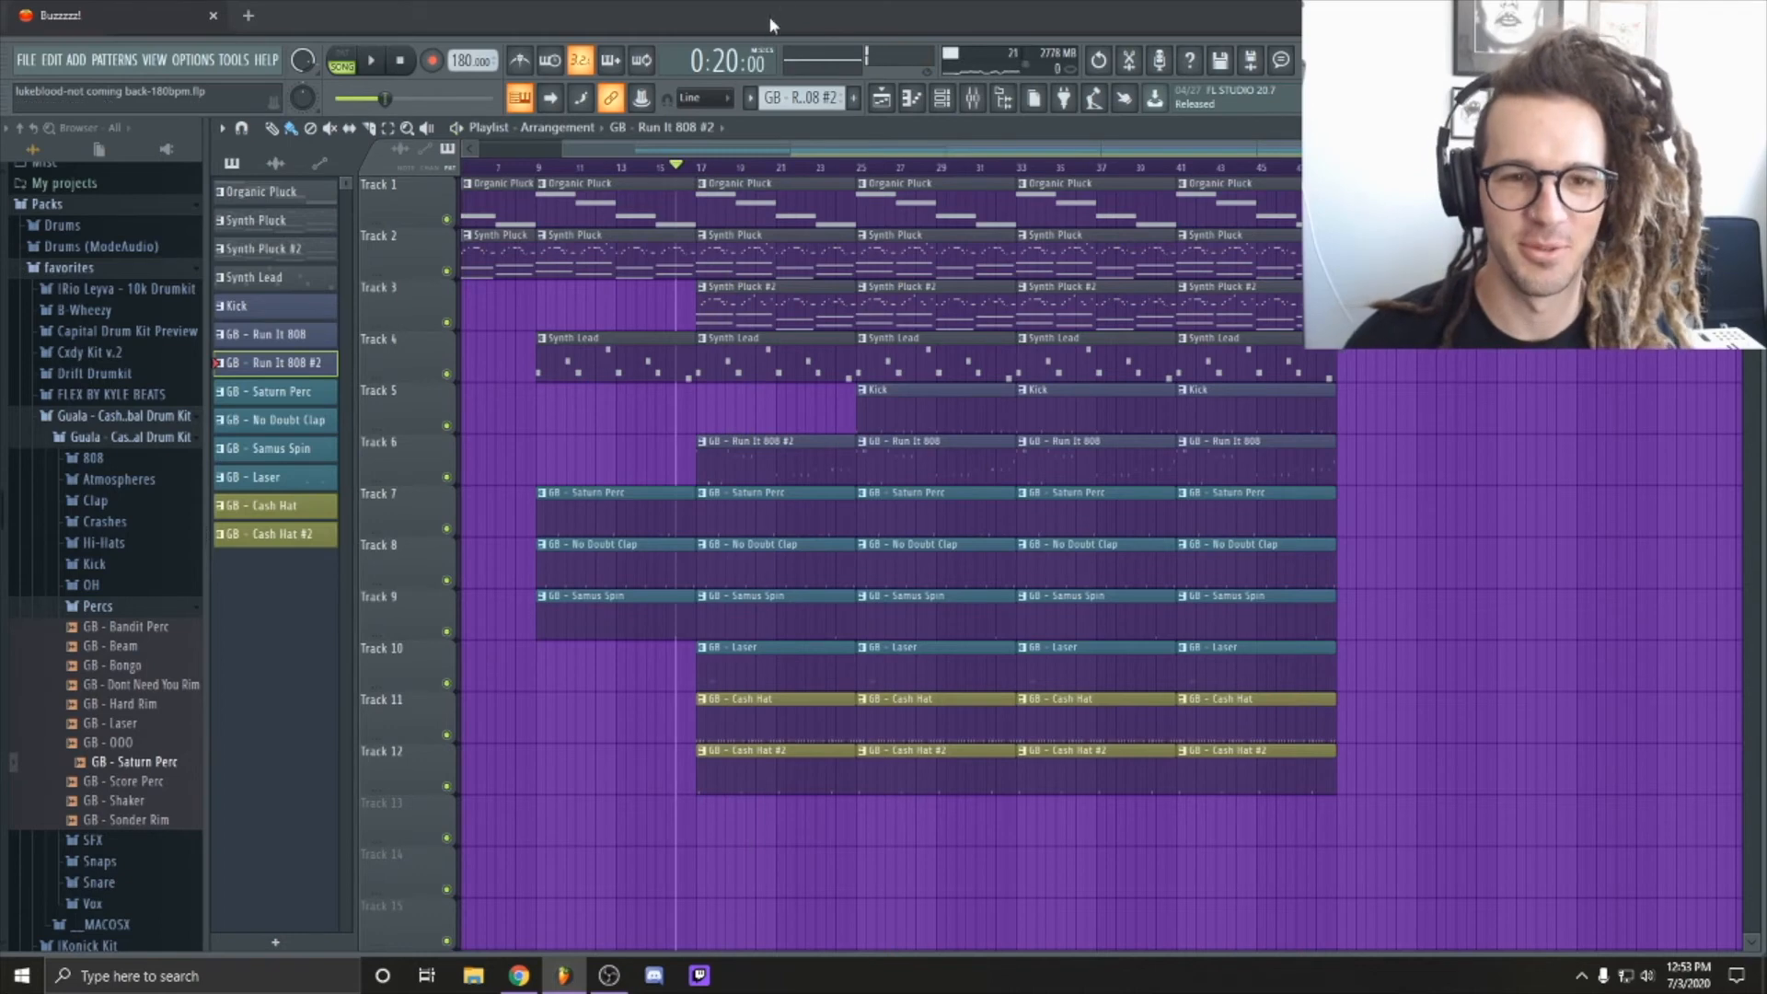
{"action": "left_click", "coordinate": [698, 167]}
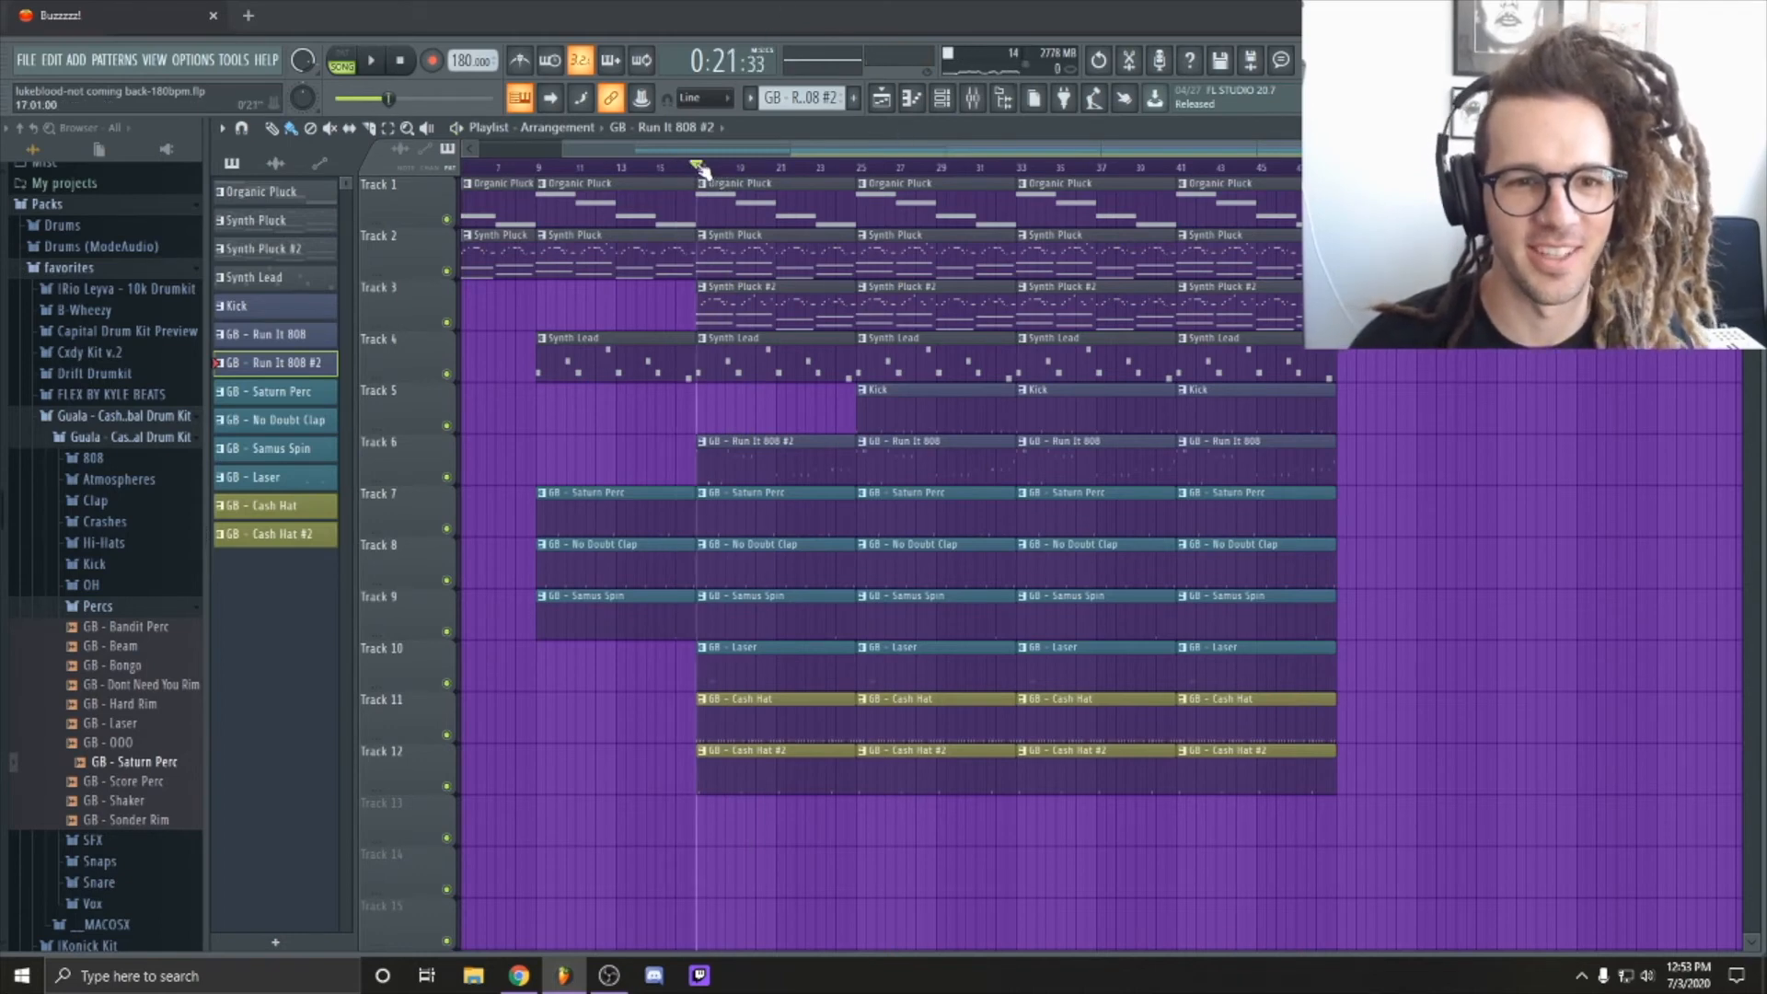
{"action": "right_click", "coordinate": [783, 665]}
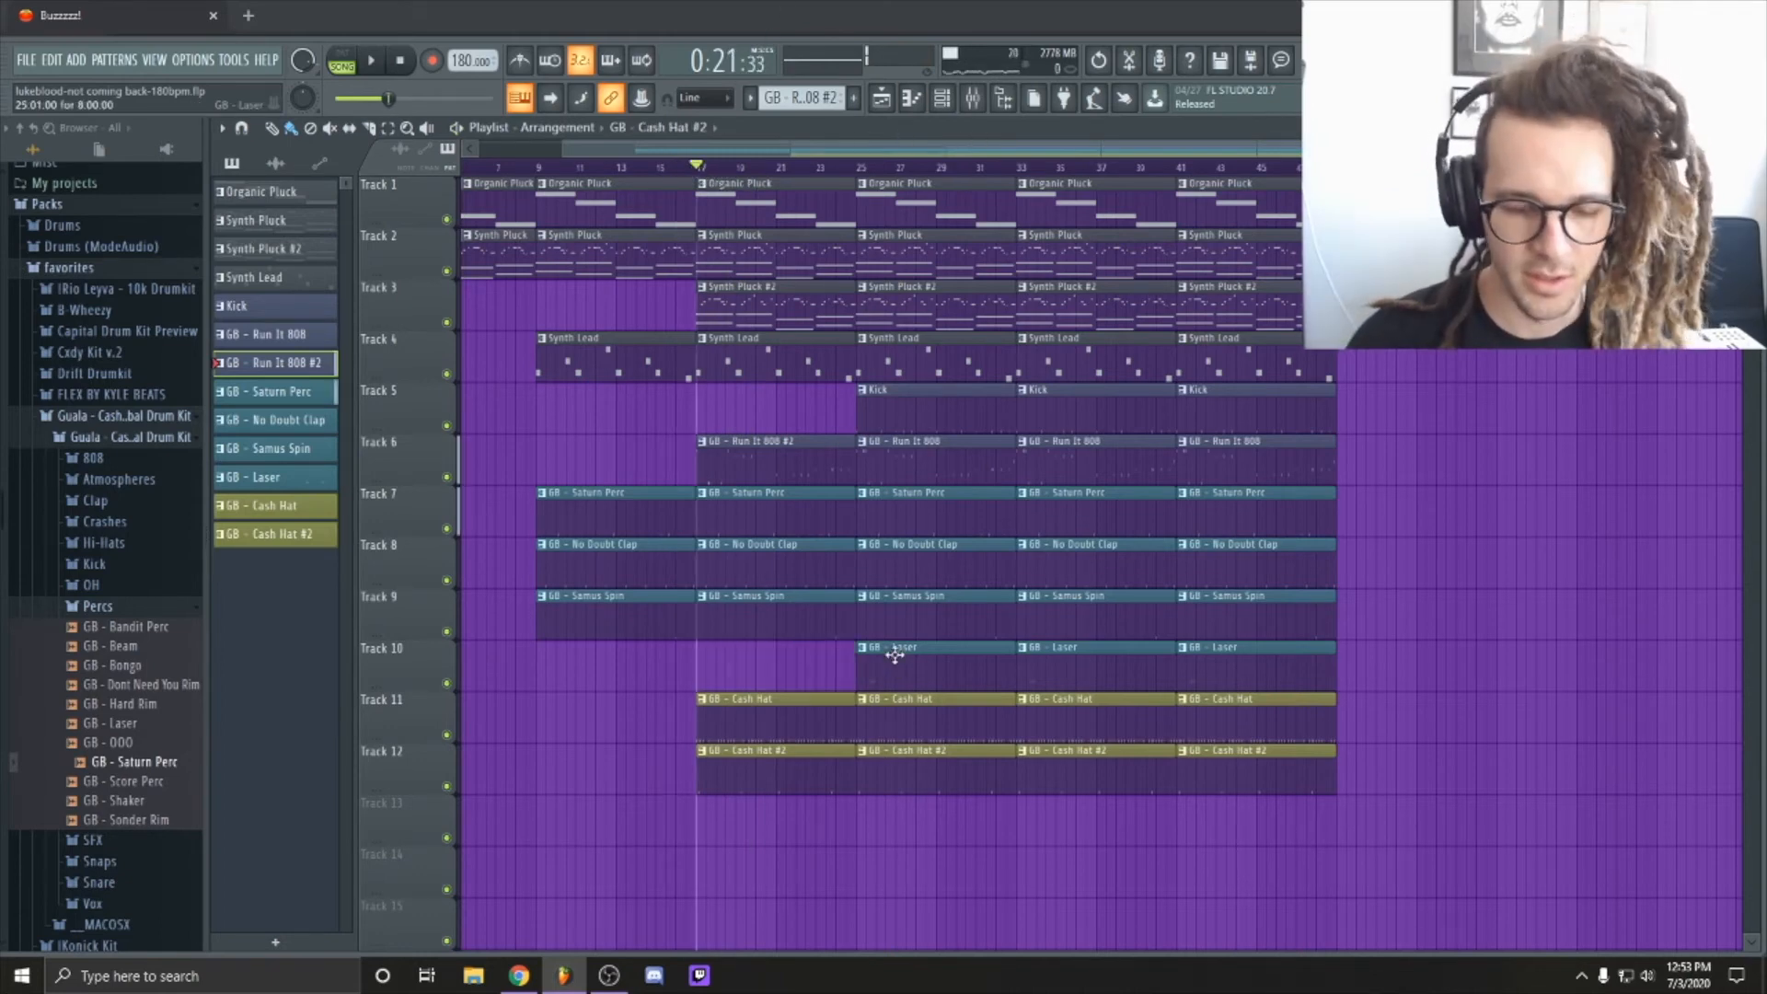
Step: Delete the GB - Samus Spin clip at bar 17 from track 9 of the playlist
{"action": "right_click", "coordinate": [833, 634]}
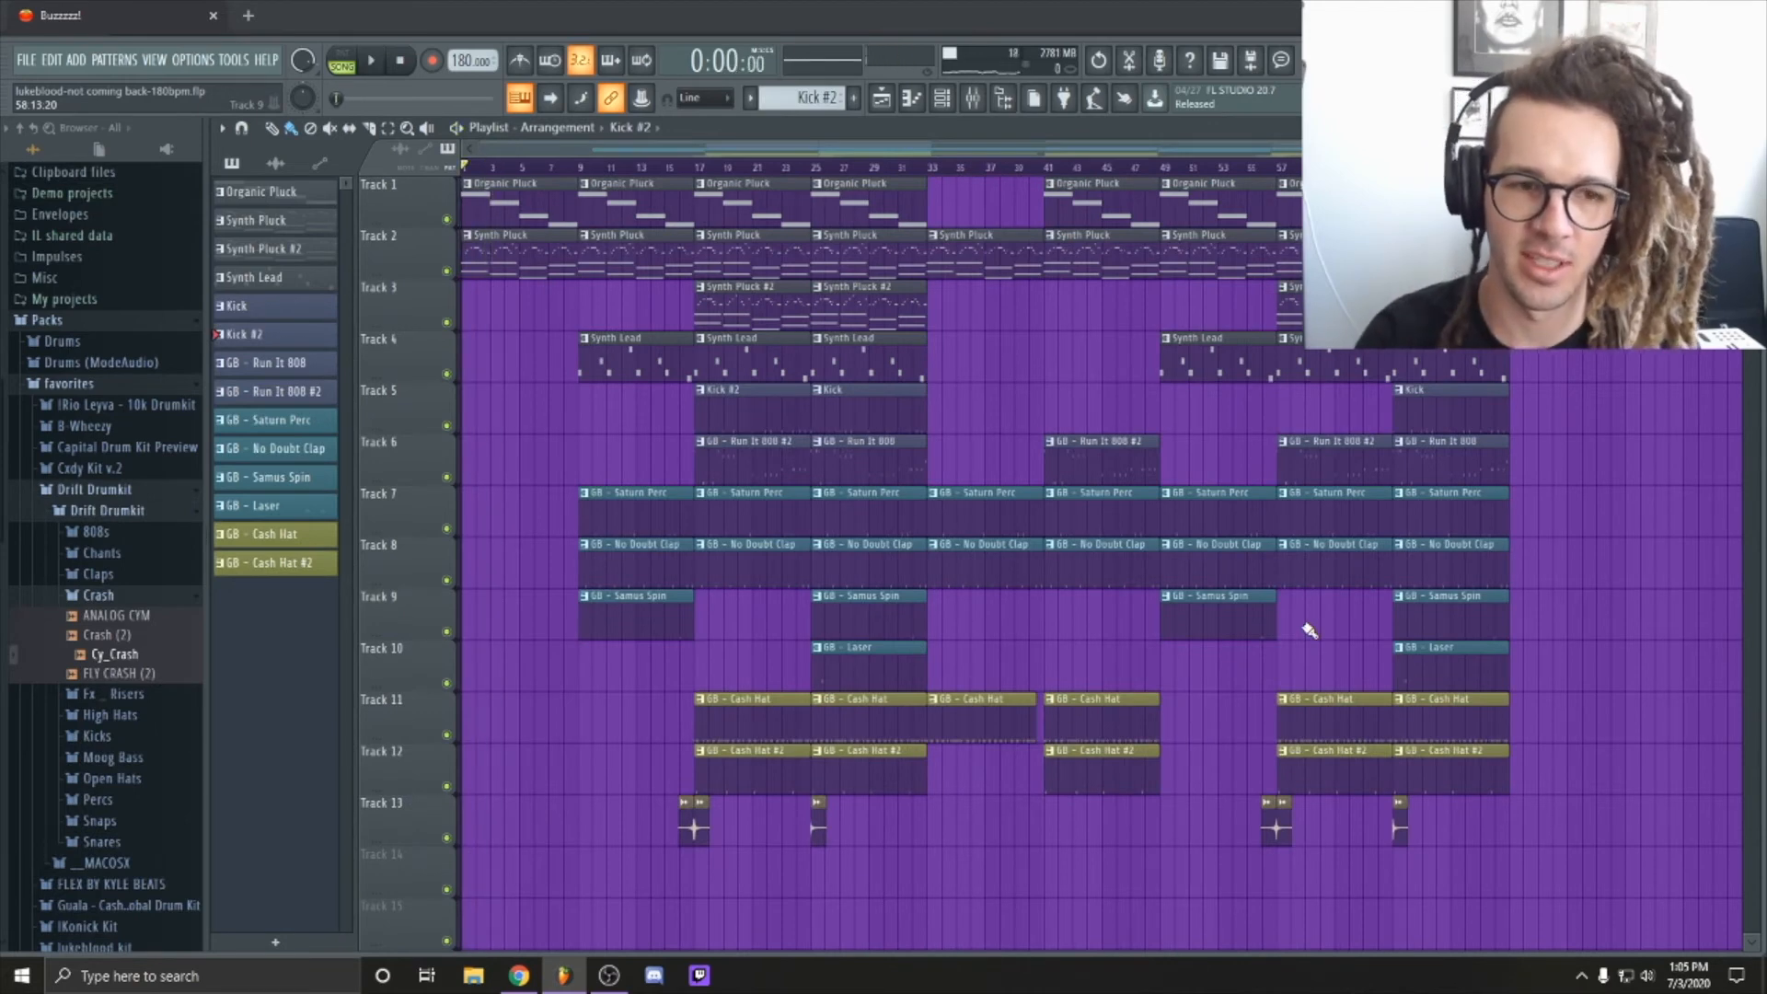
Step: Compare the full mix with track 2 soloed and play the Synth Pluck melody on its own from bar 9
{"action": "left_click", "coordinate": [450, 274], "text": "ctrl"}
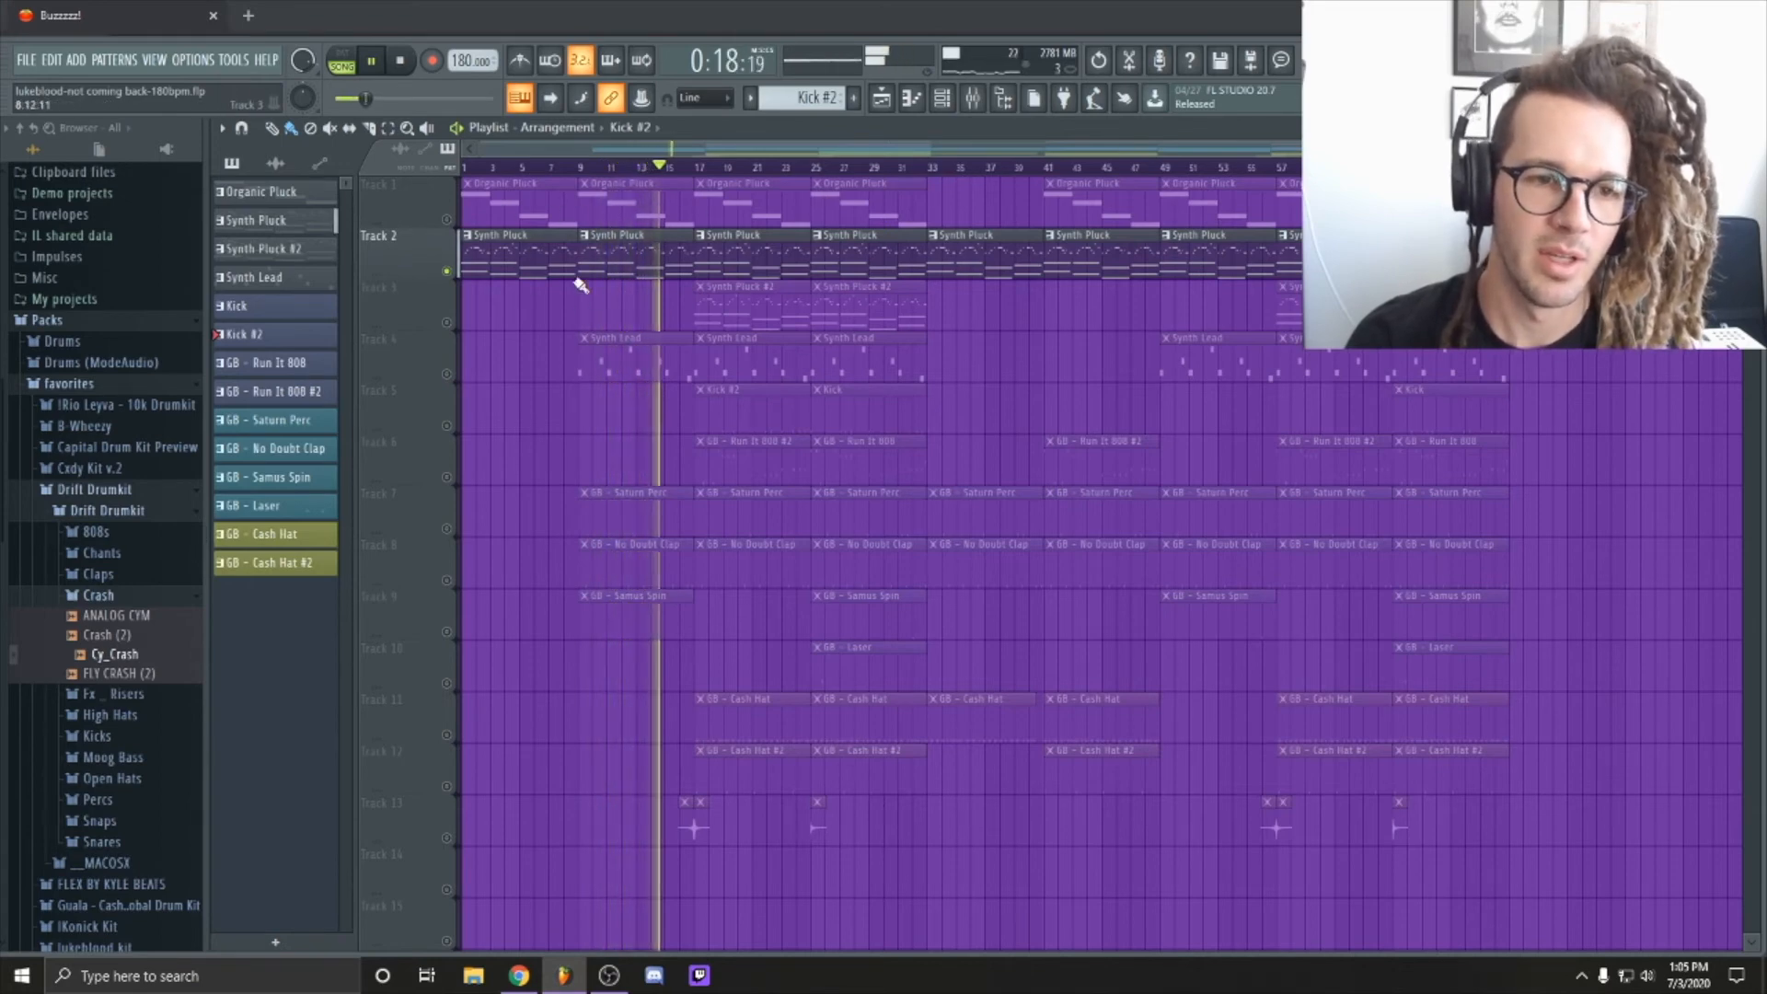
{"action": "right_click", "coordinate": [448, 273]}
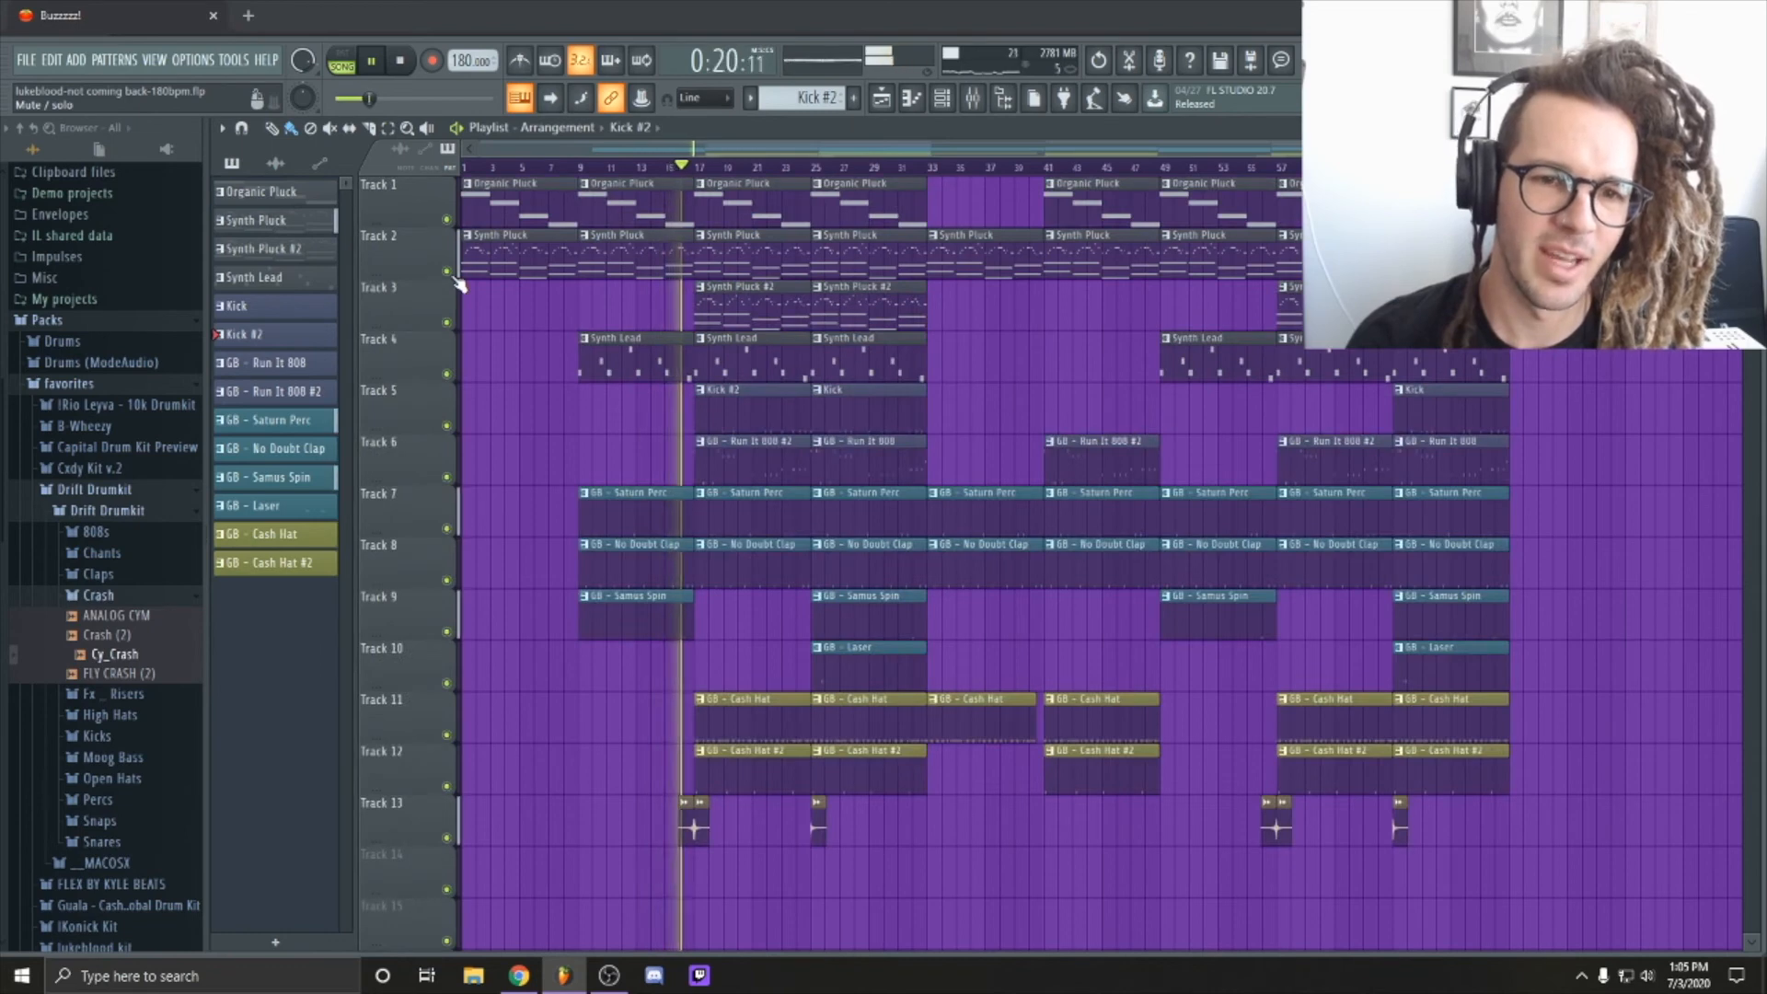
{"action": "right_click", "coordinate": [449, 273]}
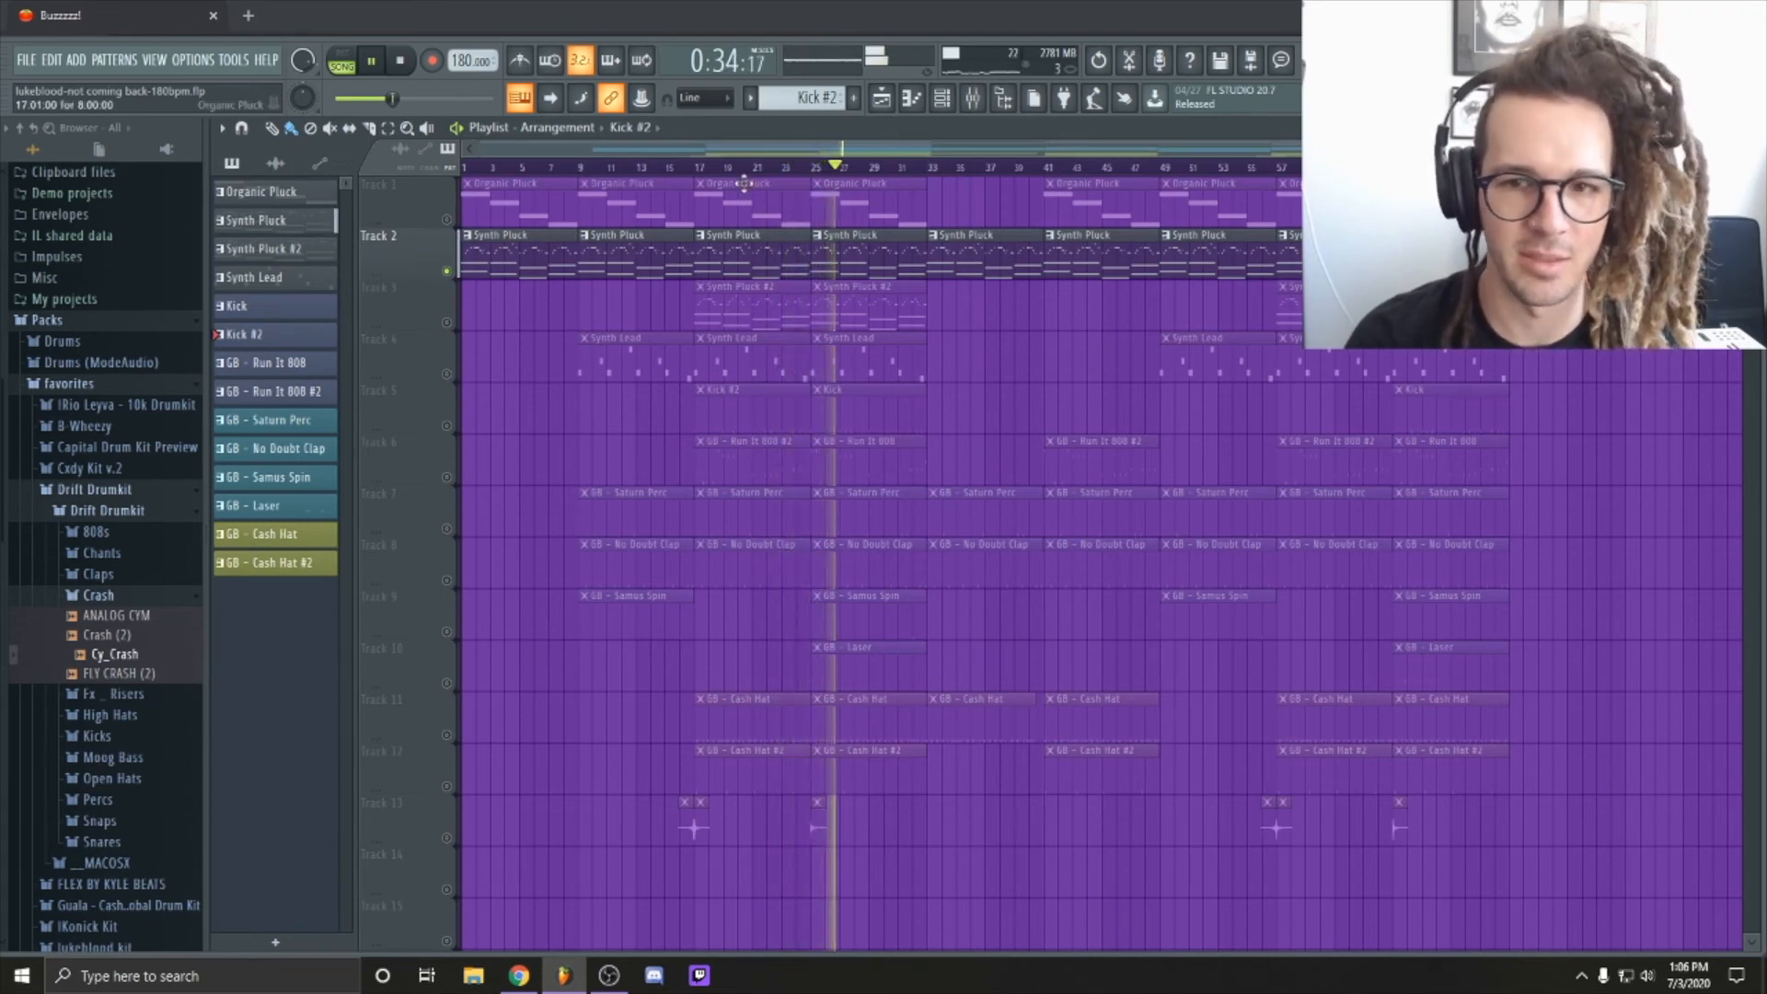
{"action": "left_click", "coordinate": [582, 168]}
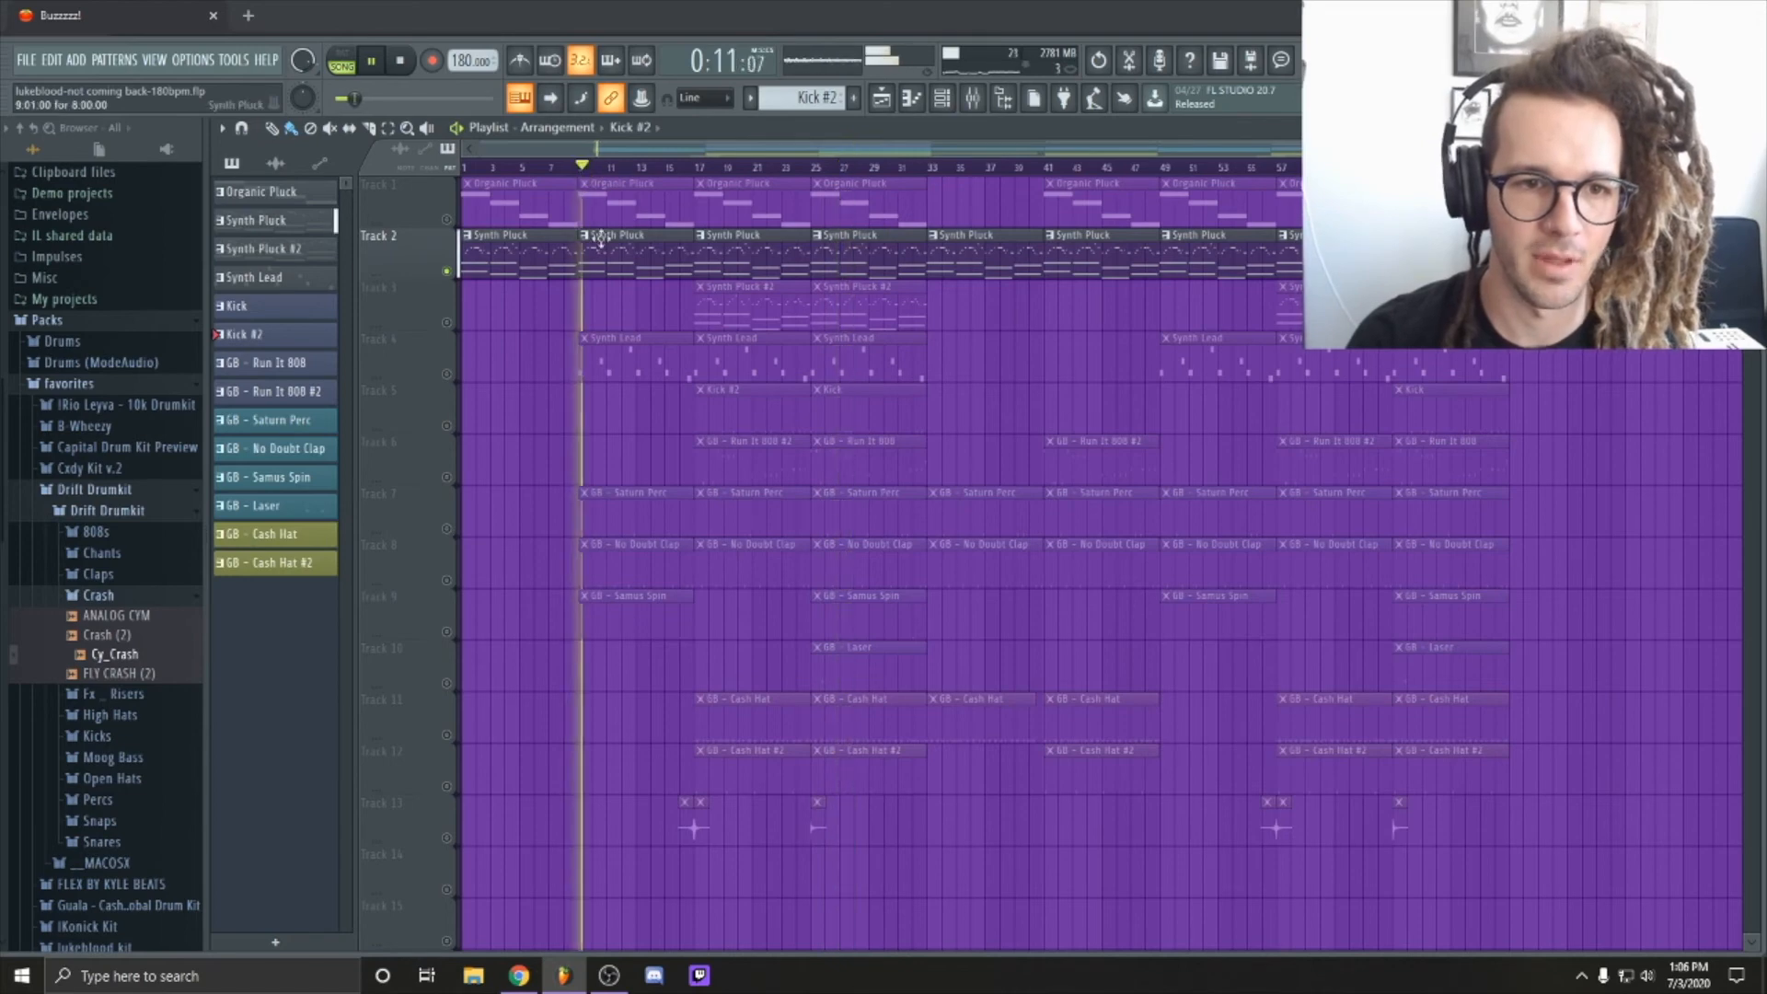
{"action": "key", "text": "space"}
{"action": "key", "text": "space"}
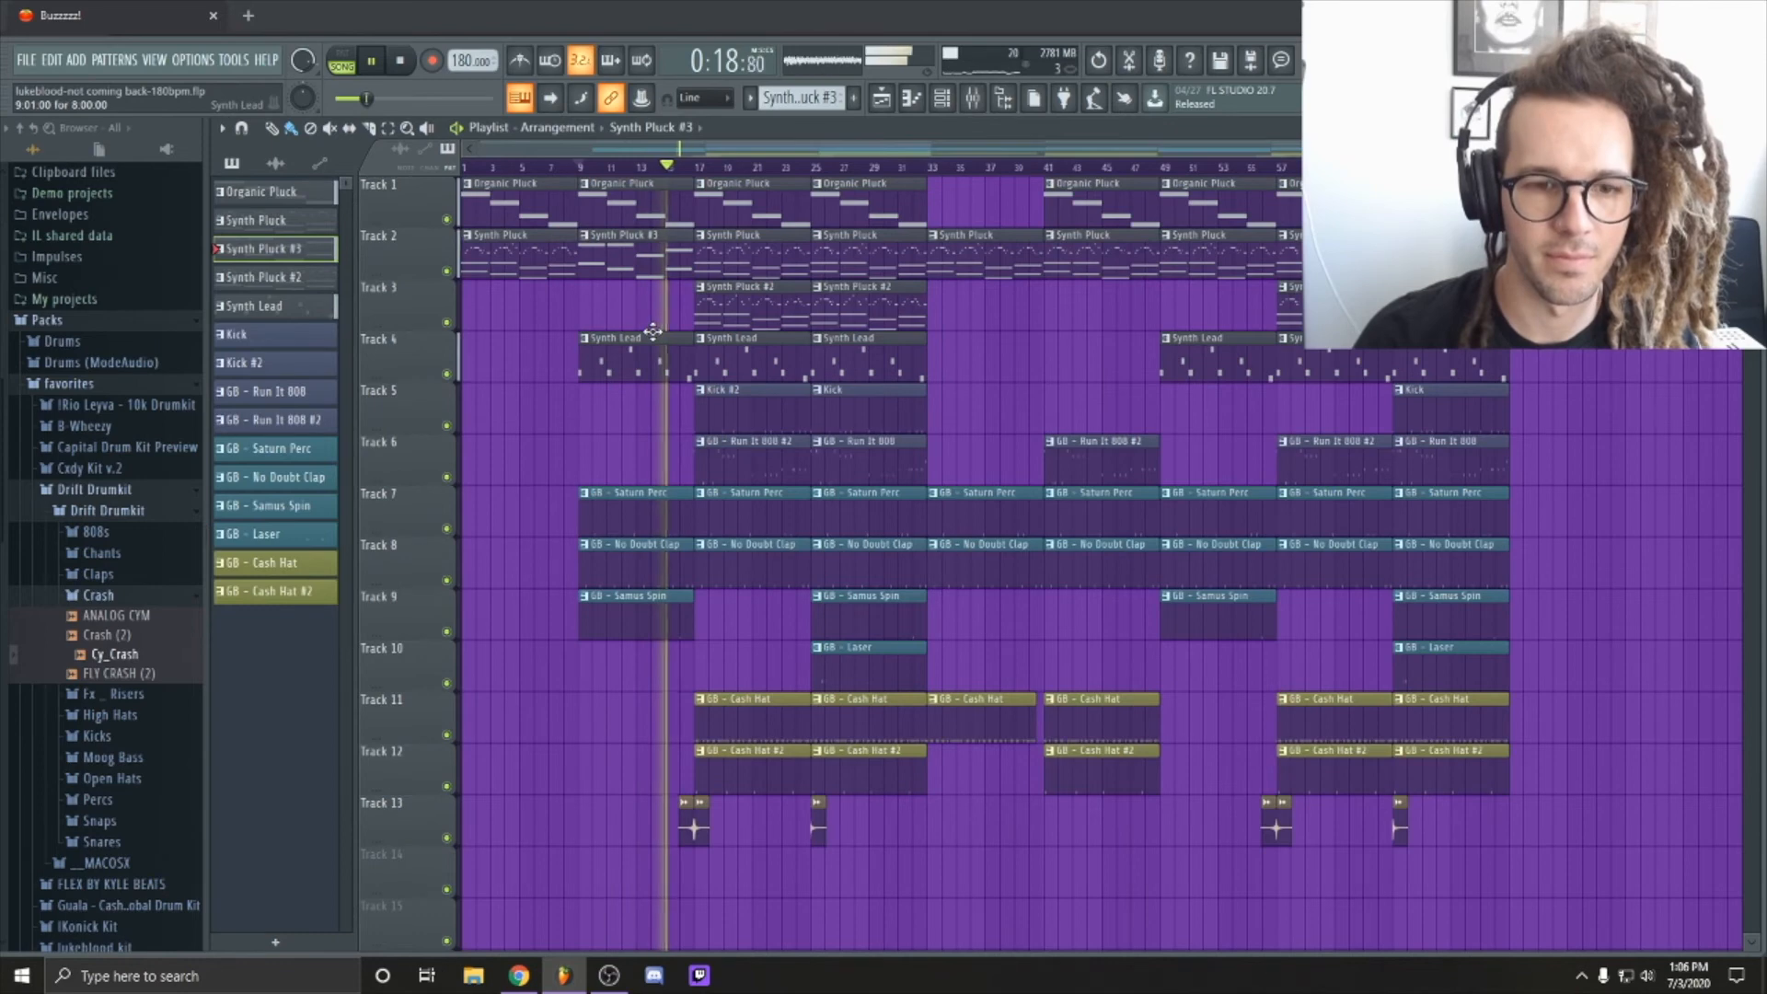
Step: Try the beat without the Synth Pluck #2 clips on track 3, restoring the deleted clips and toggling the track's mute instead
{"action": "right_click", "coordinate": [769, 308]}
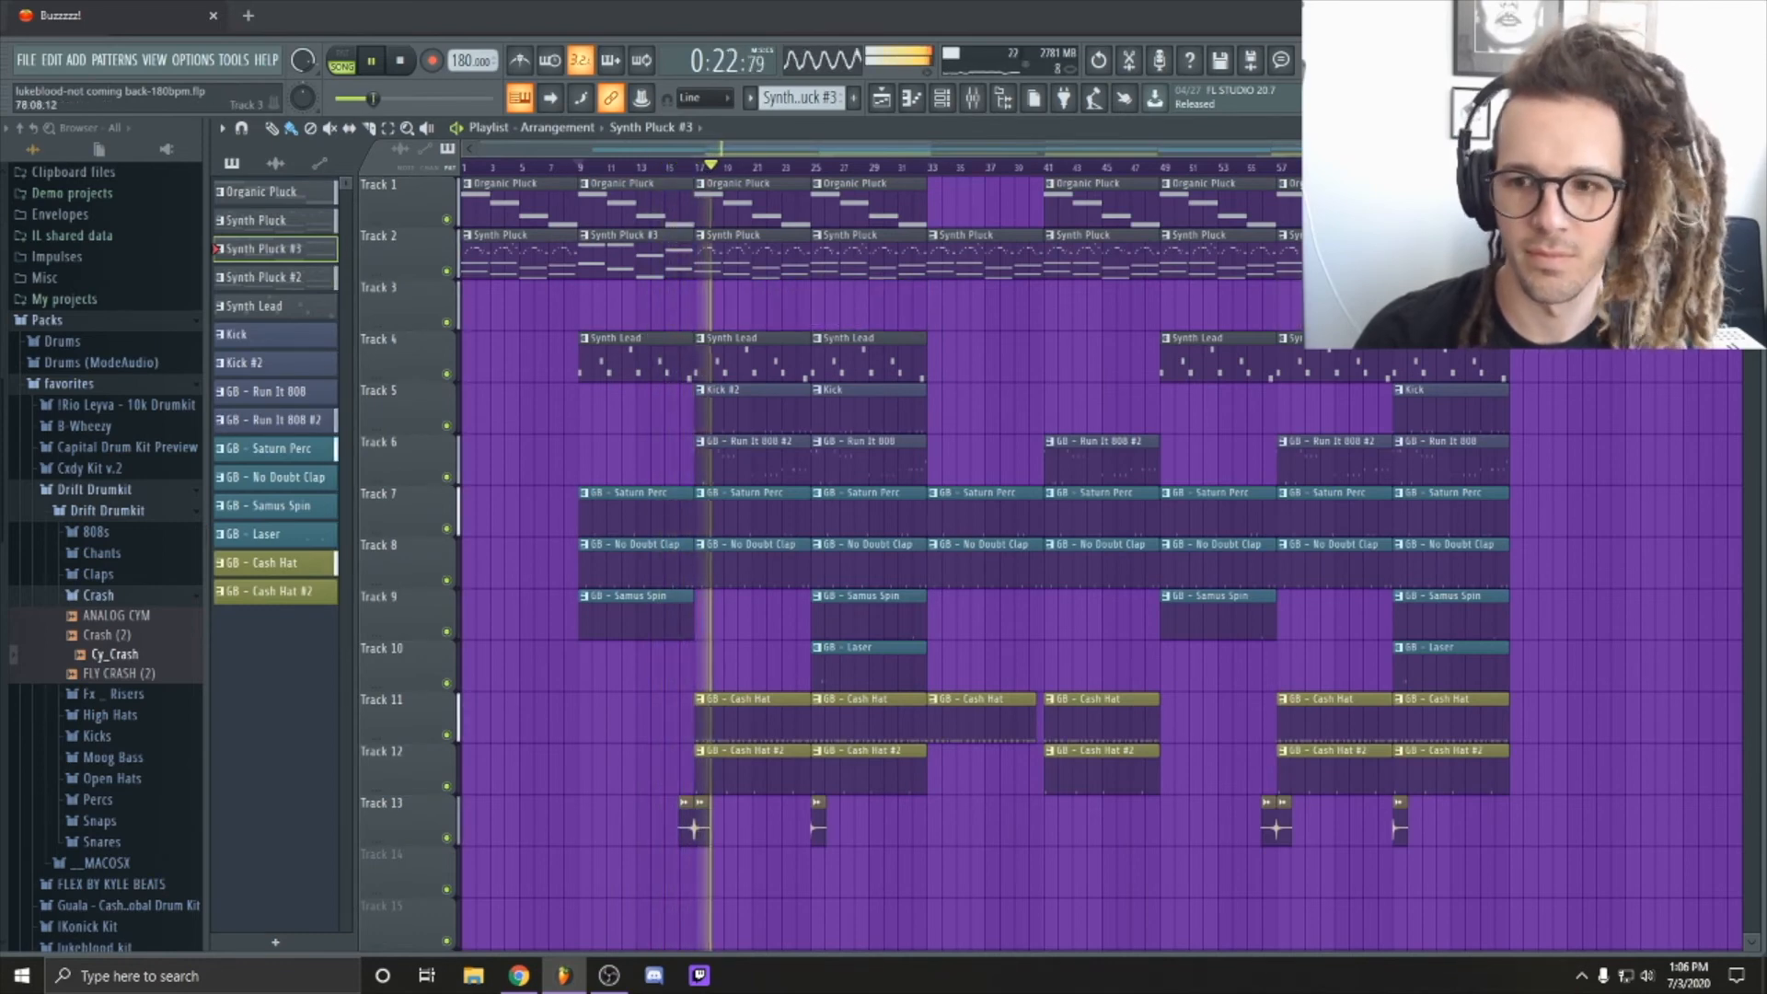
{"action": "key", "text": "ctrl+z"}
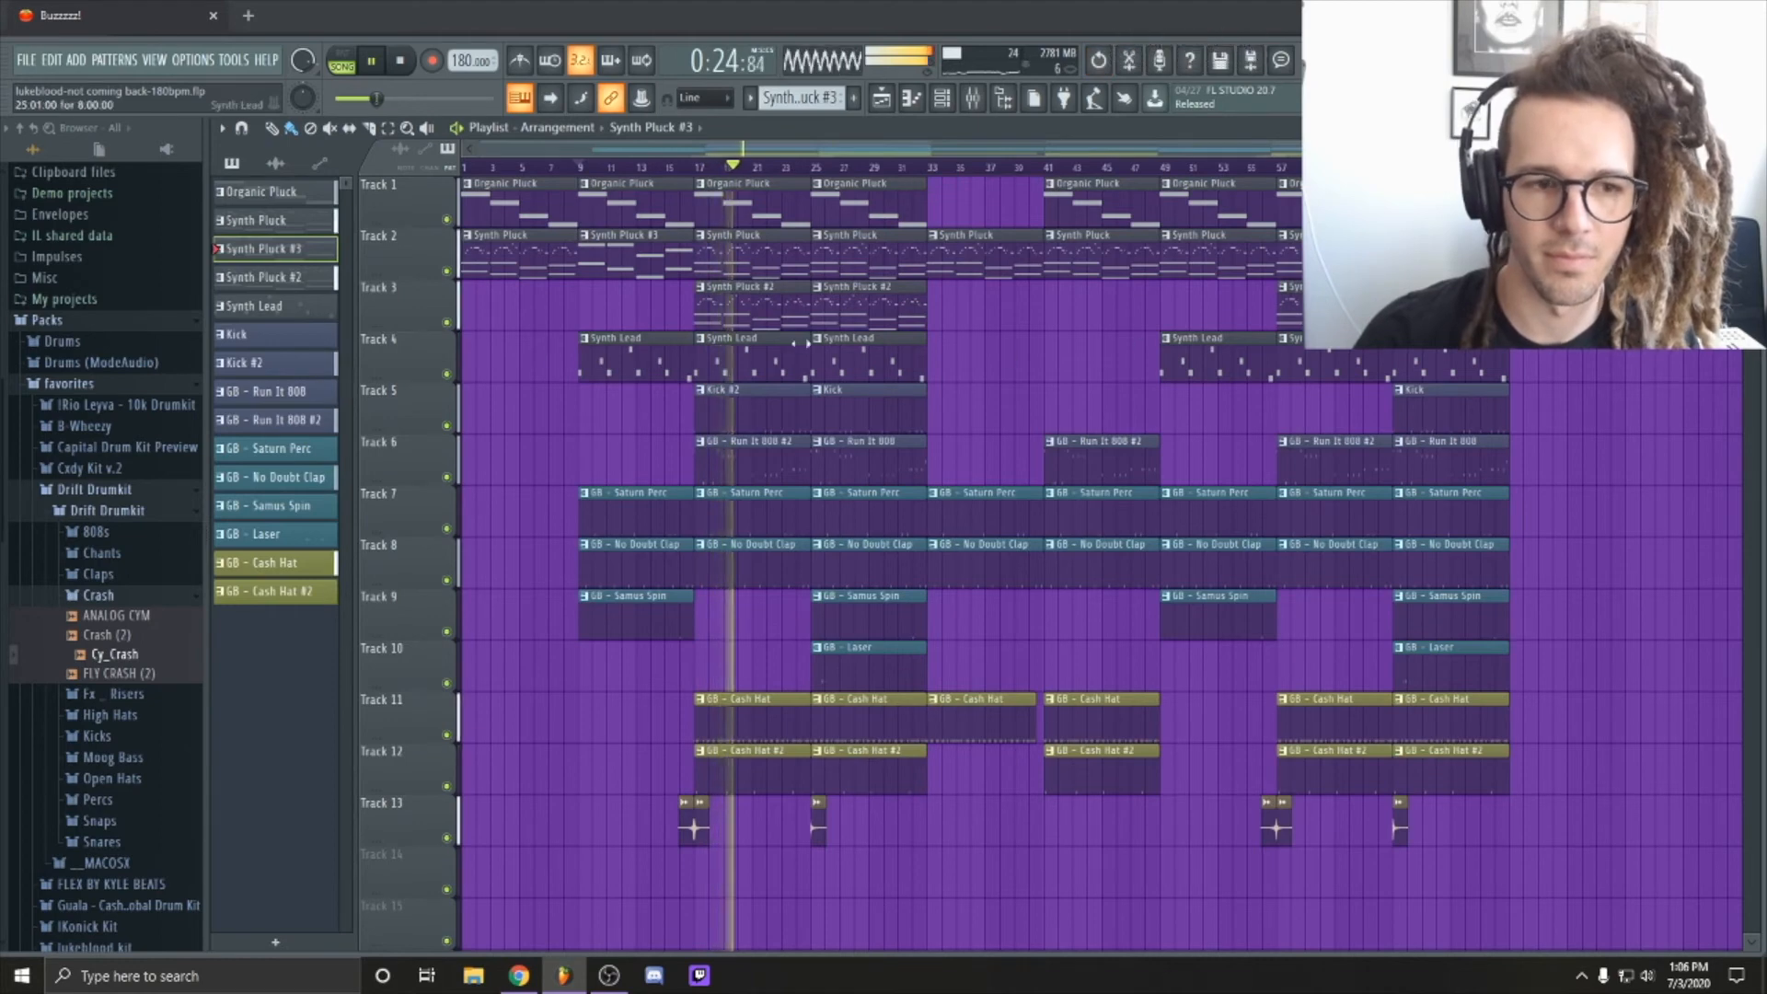
{"action": "left_click", "coordinate": [447, 322]}
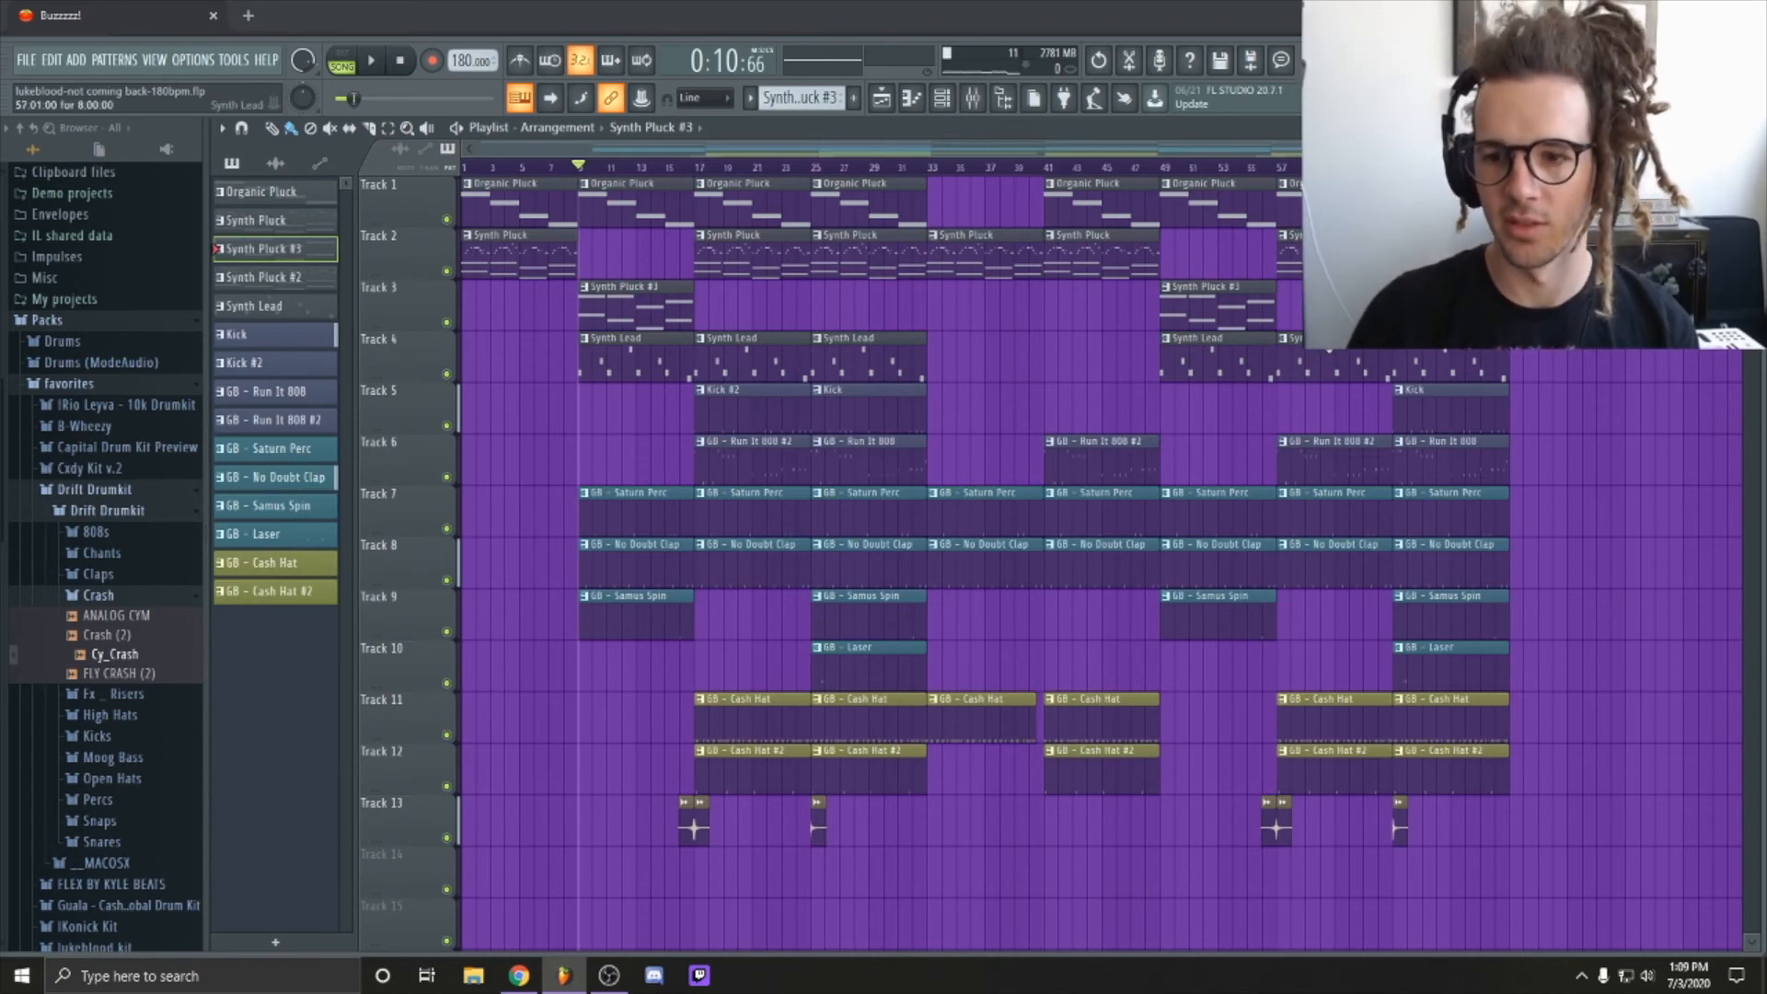
{"action": "scroll", "coordinate": [1146, 398], "scroll_direction": "down", "scroll_amount": 2}
{"action": "scroll", "coordinate": [1146, 399], "scroll_direction": "up", "scroll_amount": 2}
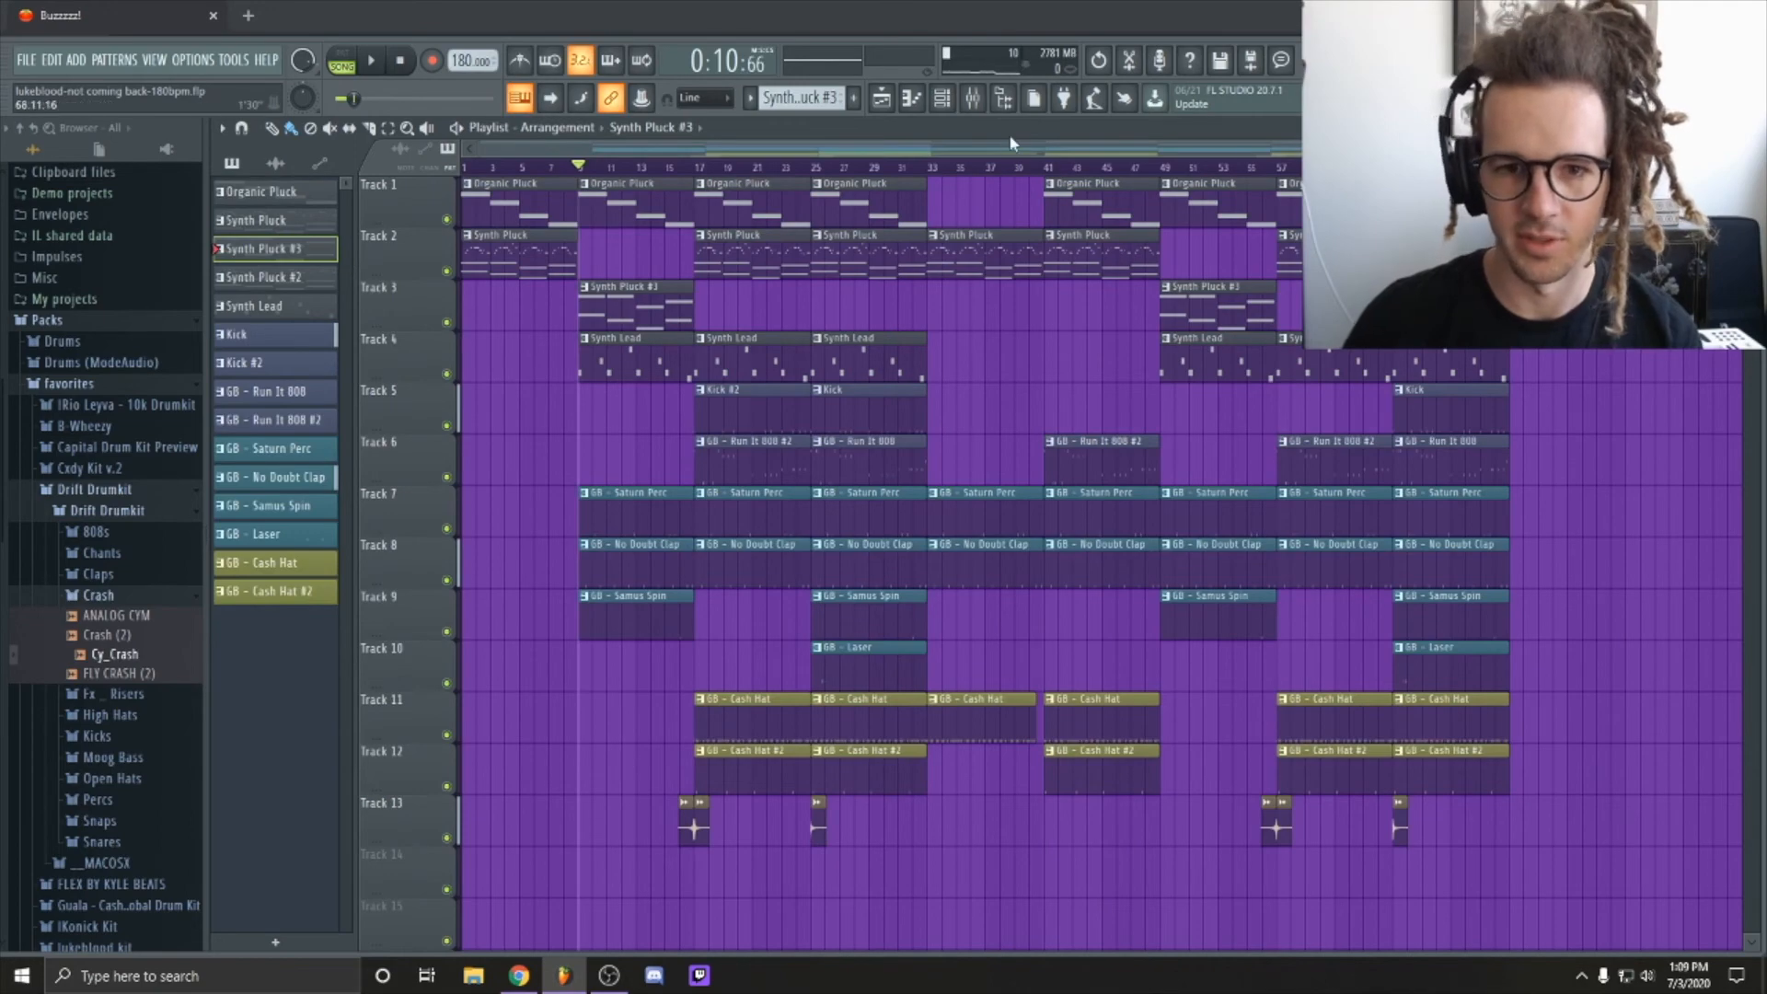
{"action": "left_click_drag", "start_coordinate": [1006, 154], "coordinate": [1526, 153]}
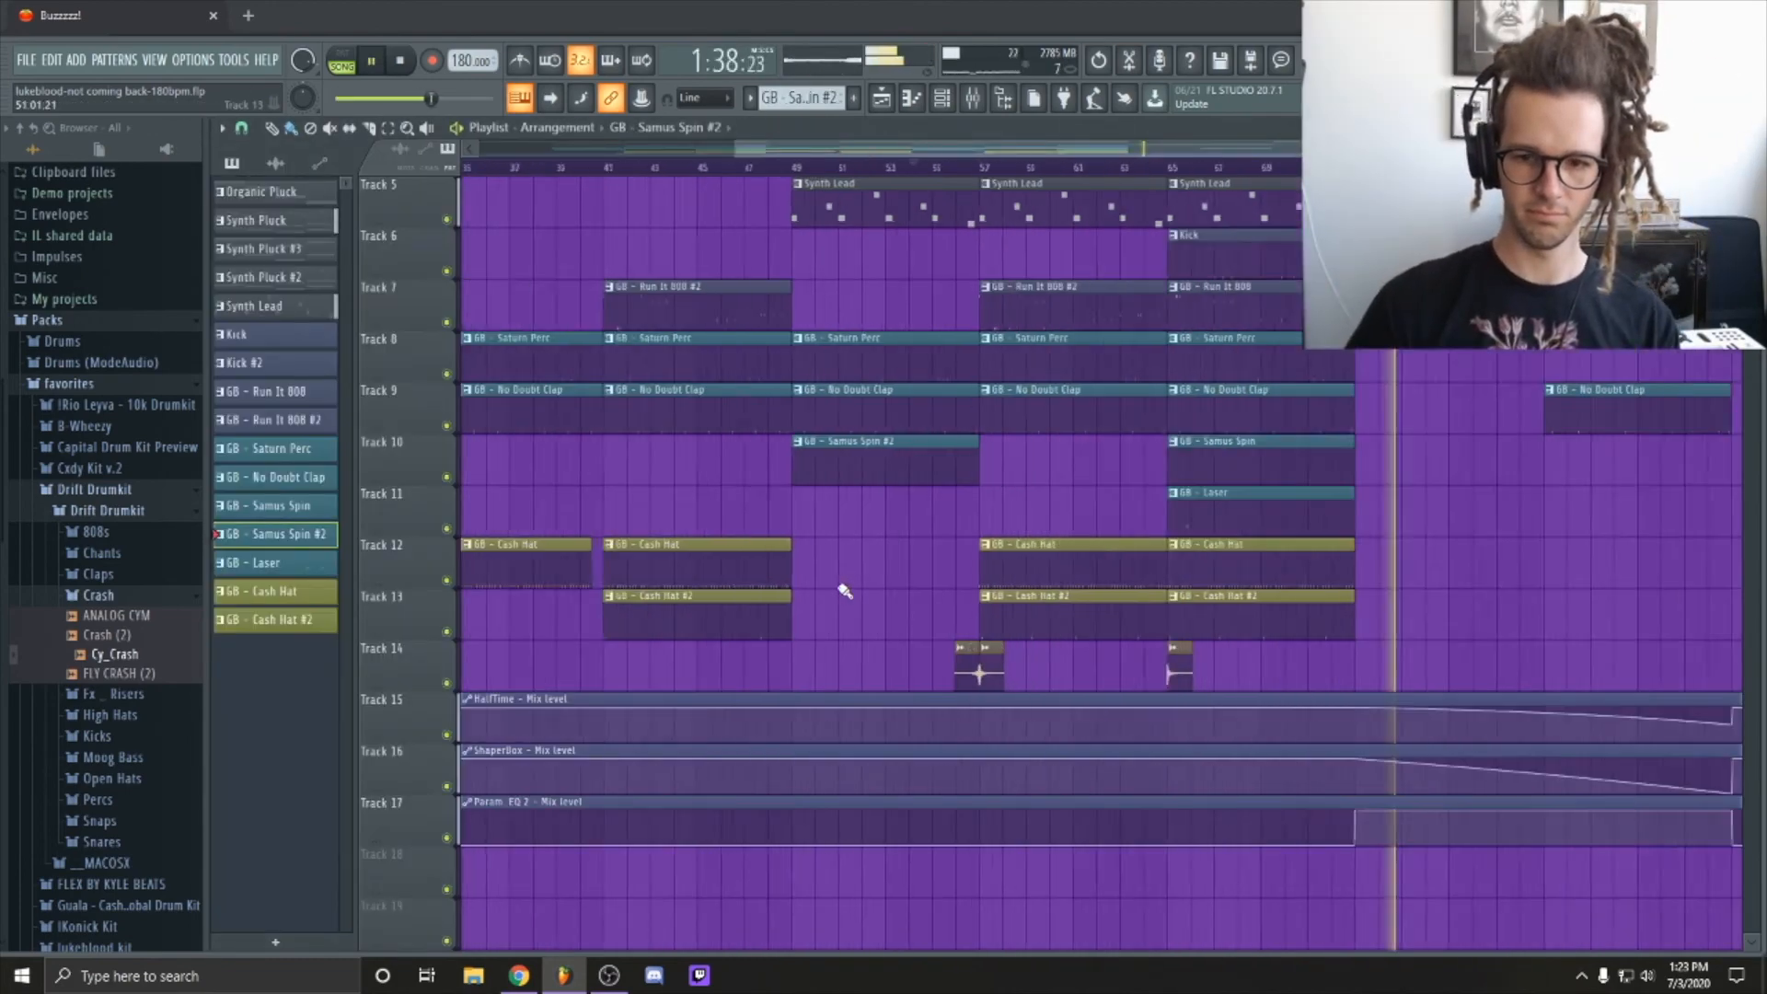
Step: Position the GB - Samus Spin #2 clip on track 10 so that it starts at bar 9
{"action": "scroll", "coordinate": [834, 566], "scroll_direction": "down", "scroll_amount": 6}
{"action": "left_click_drag", "start_coordinate": [690, 461], "coordinate": [584, 477]}
{"action": "scroll", "coordinate": [469, 438], "scroll_direction": "up", "scroll_amount": 5}
{"action": "left_click_drag", "start_coordinate": [868, 474], "coordinate": [892, 474]}
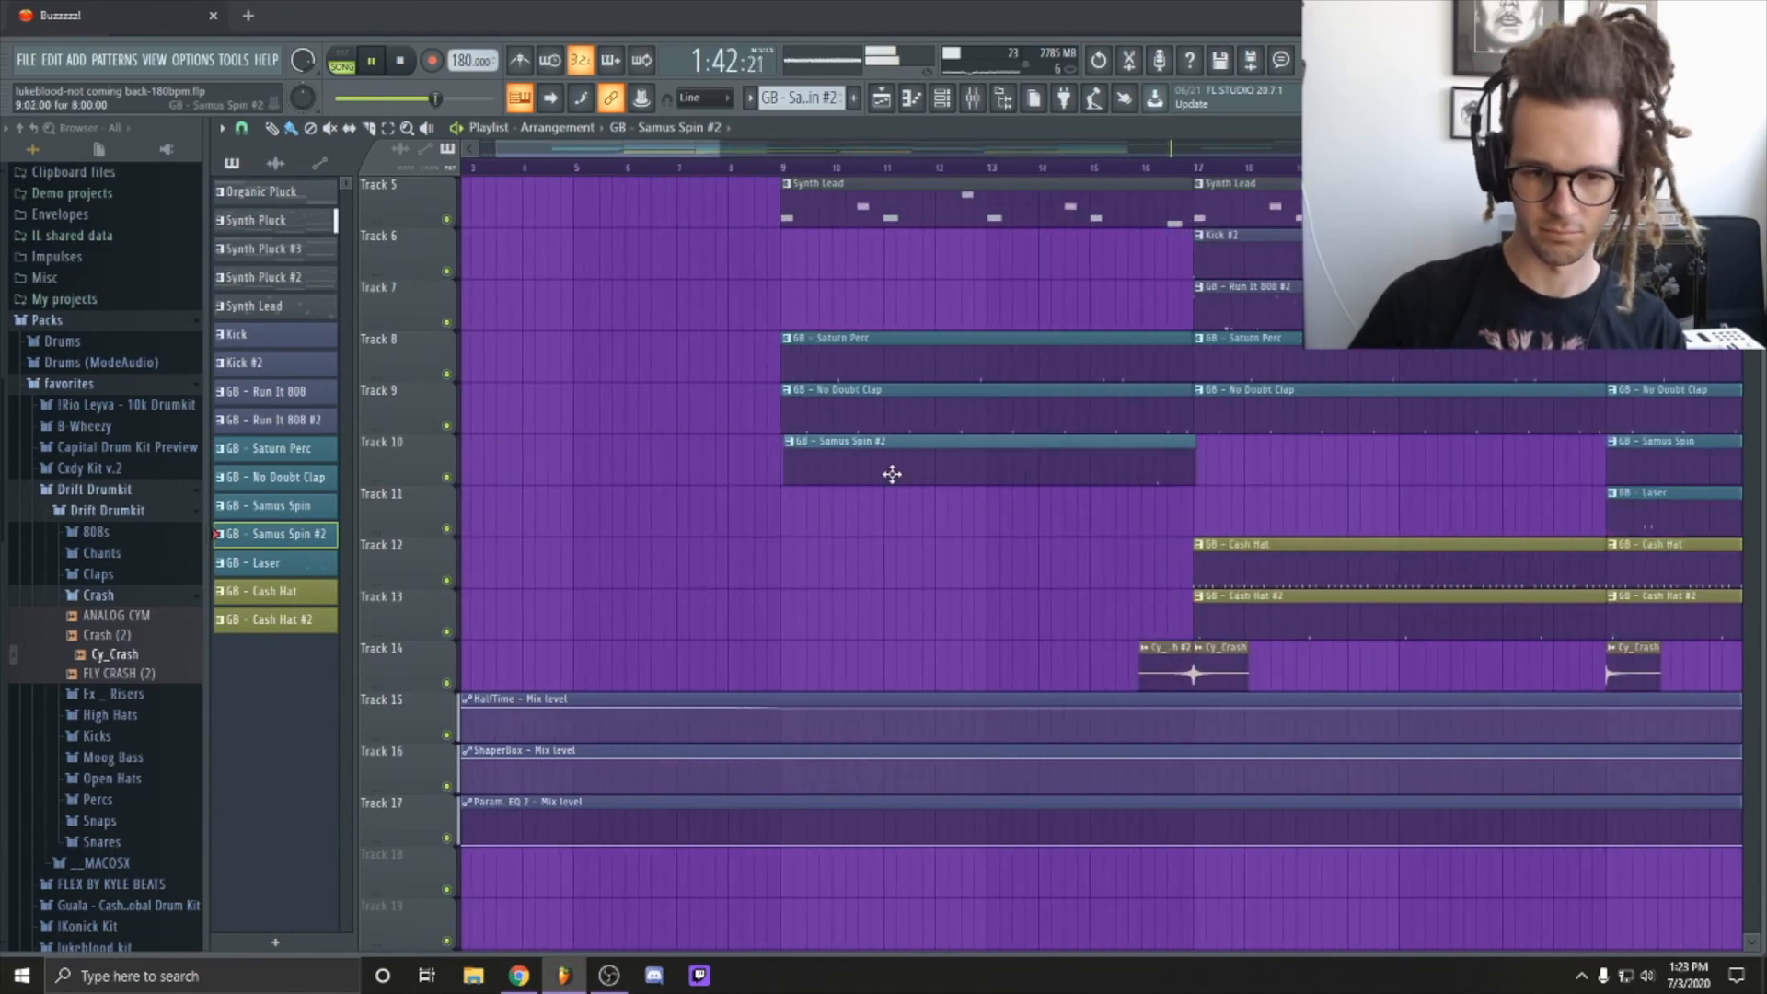
{"action": "scroll", "coordinate": [891, 474], "scroll_direction": "down", "scroll_amount": 6}
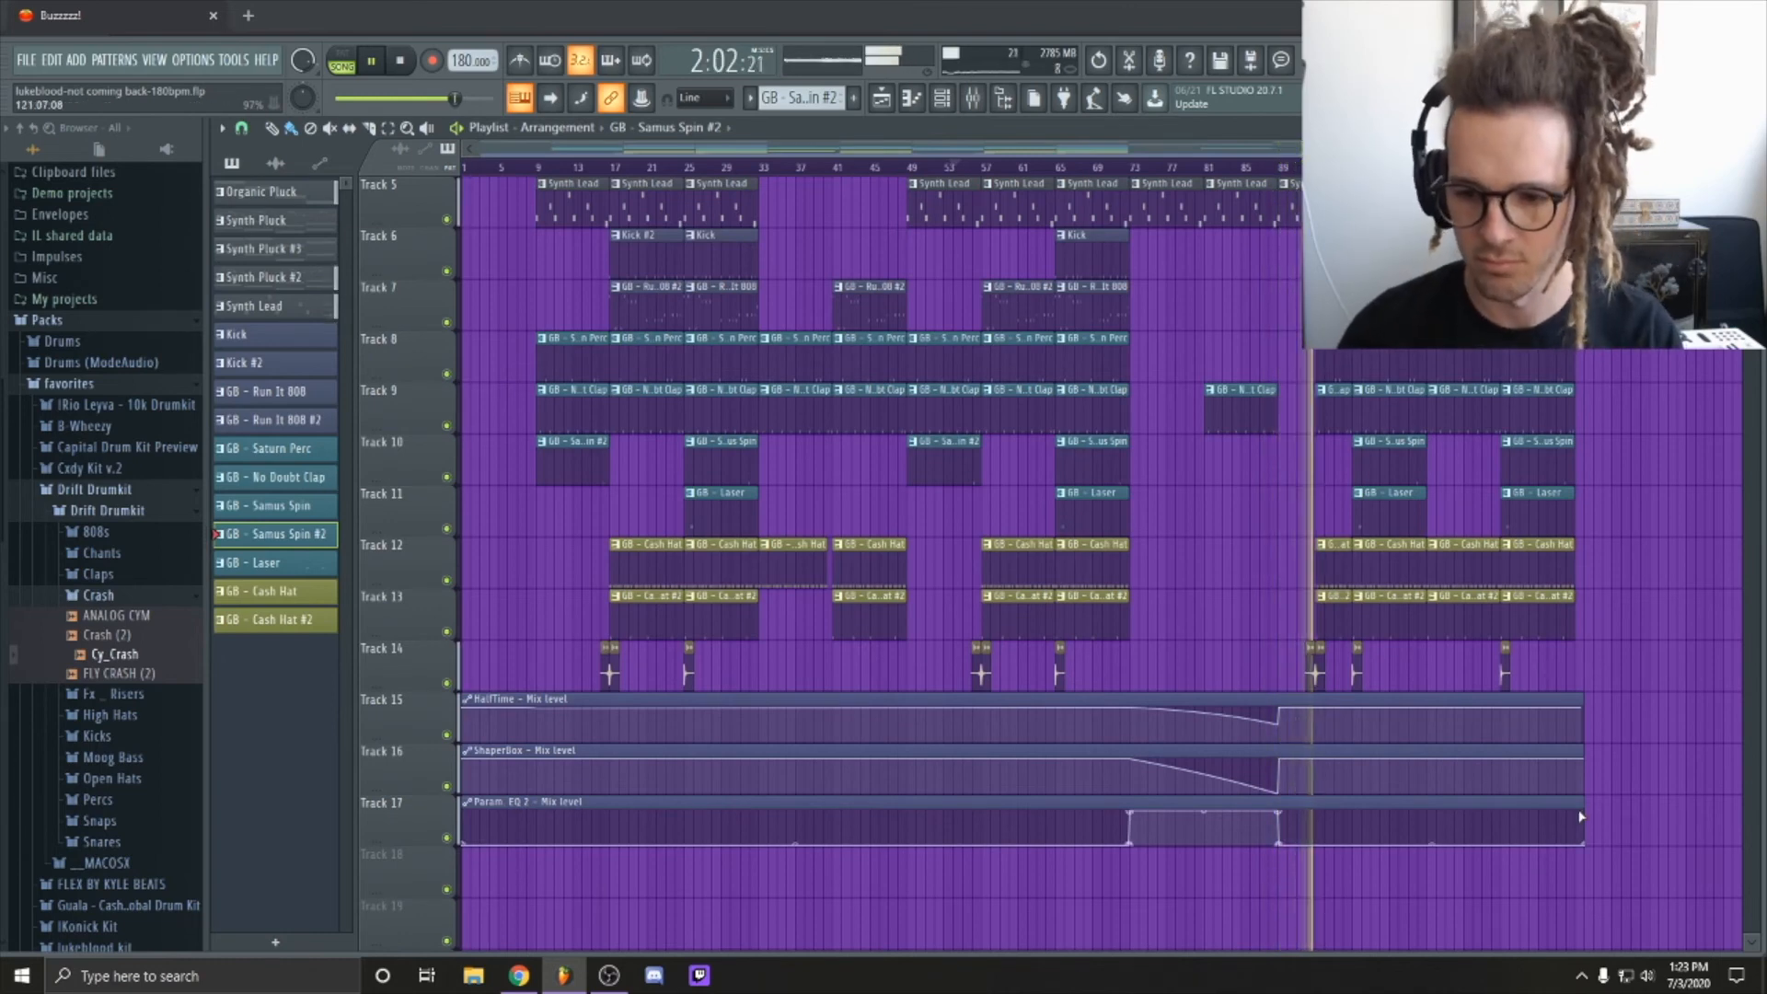
Step: Stop playback and add an automation point at bar 93 in the HalfTime - Mix level clip on track 15
{"action": "scroll", "coordinate": [1326, 750], "scroll_direction": "up", "scroll_amount": 4}
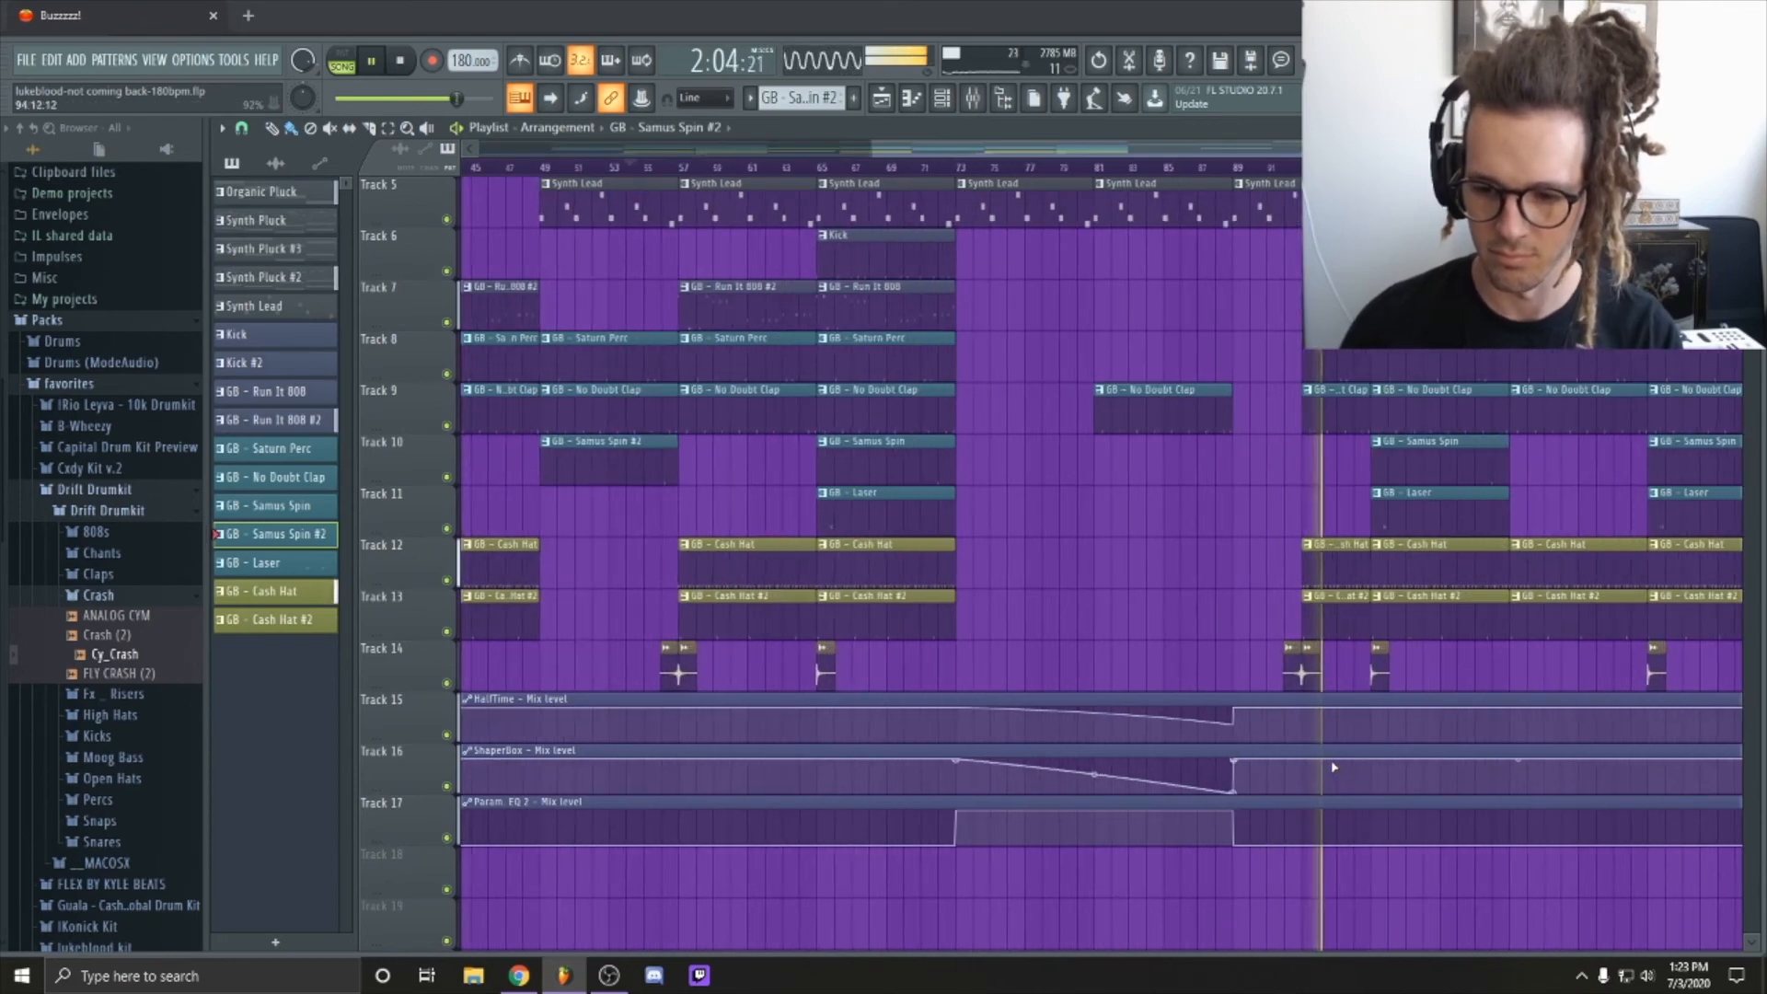
{"action": "scroll", "coordinate": [1324, 748], "scroll_direction": "up", "scroll_amount": 2}
{"action": "key", "text": "space"}
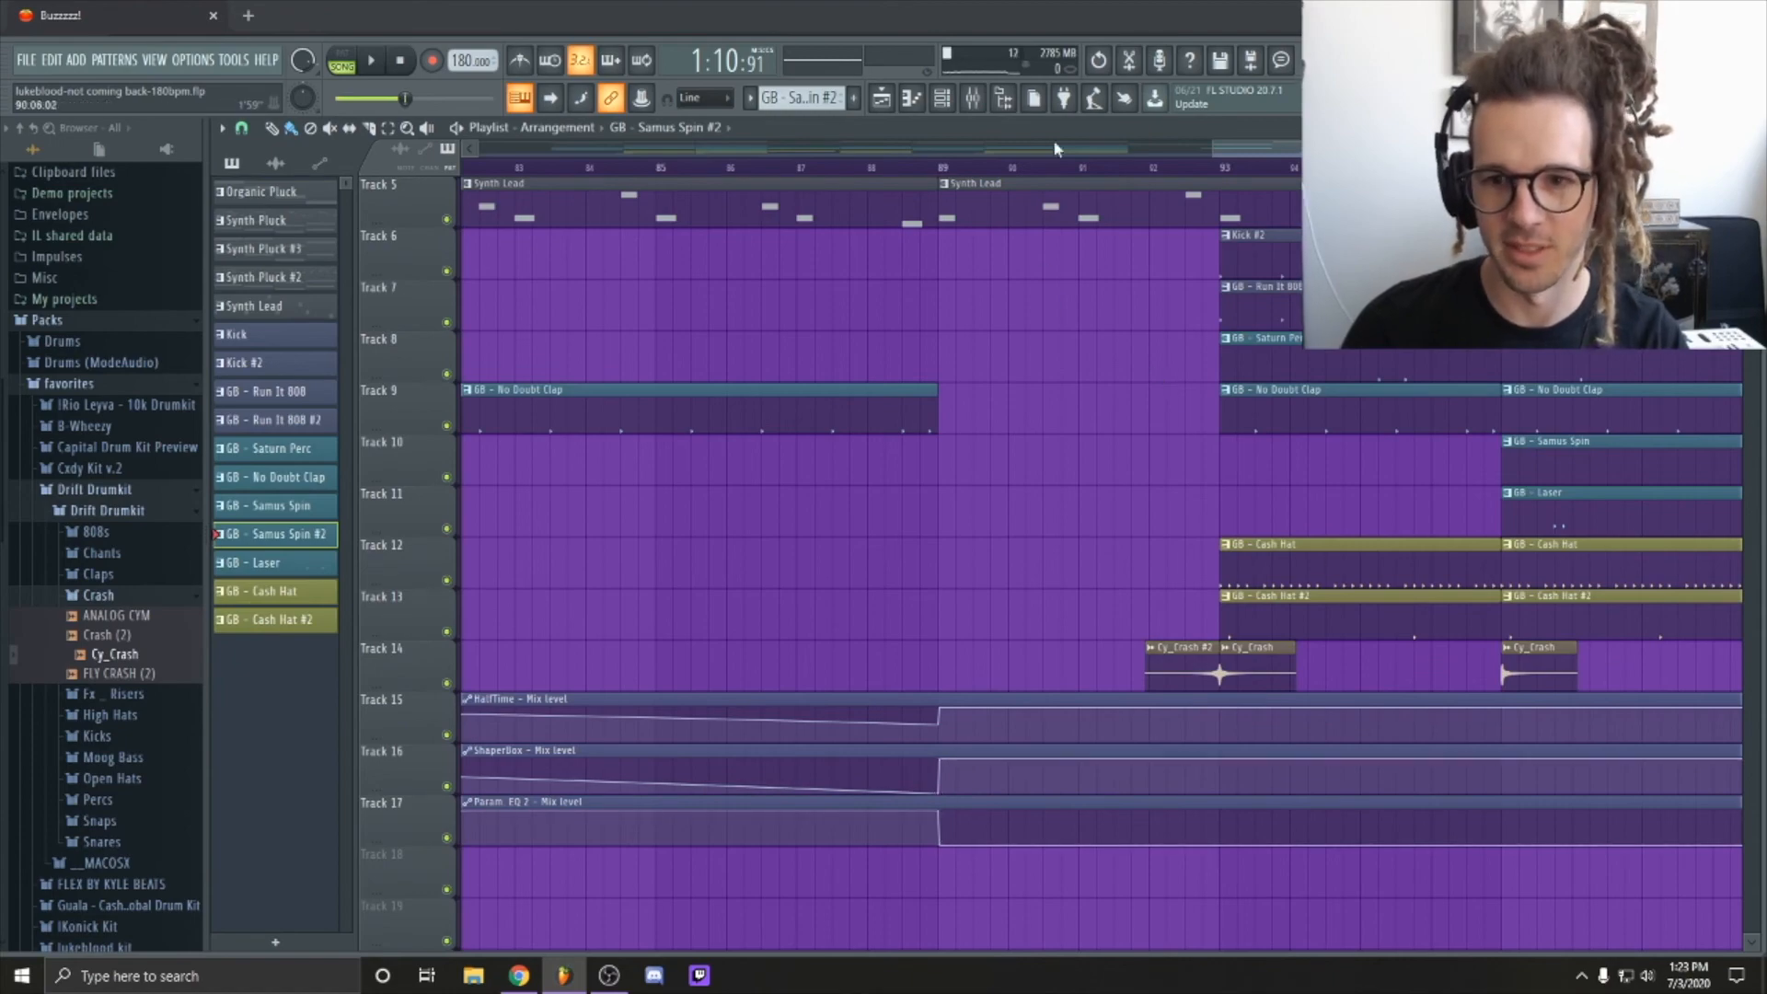
{"action": "right_click", "coordinate": [1222, 731]}
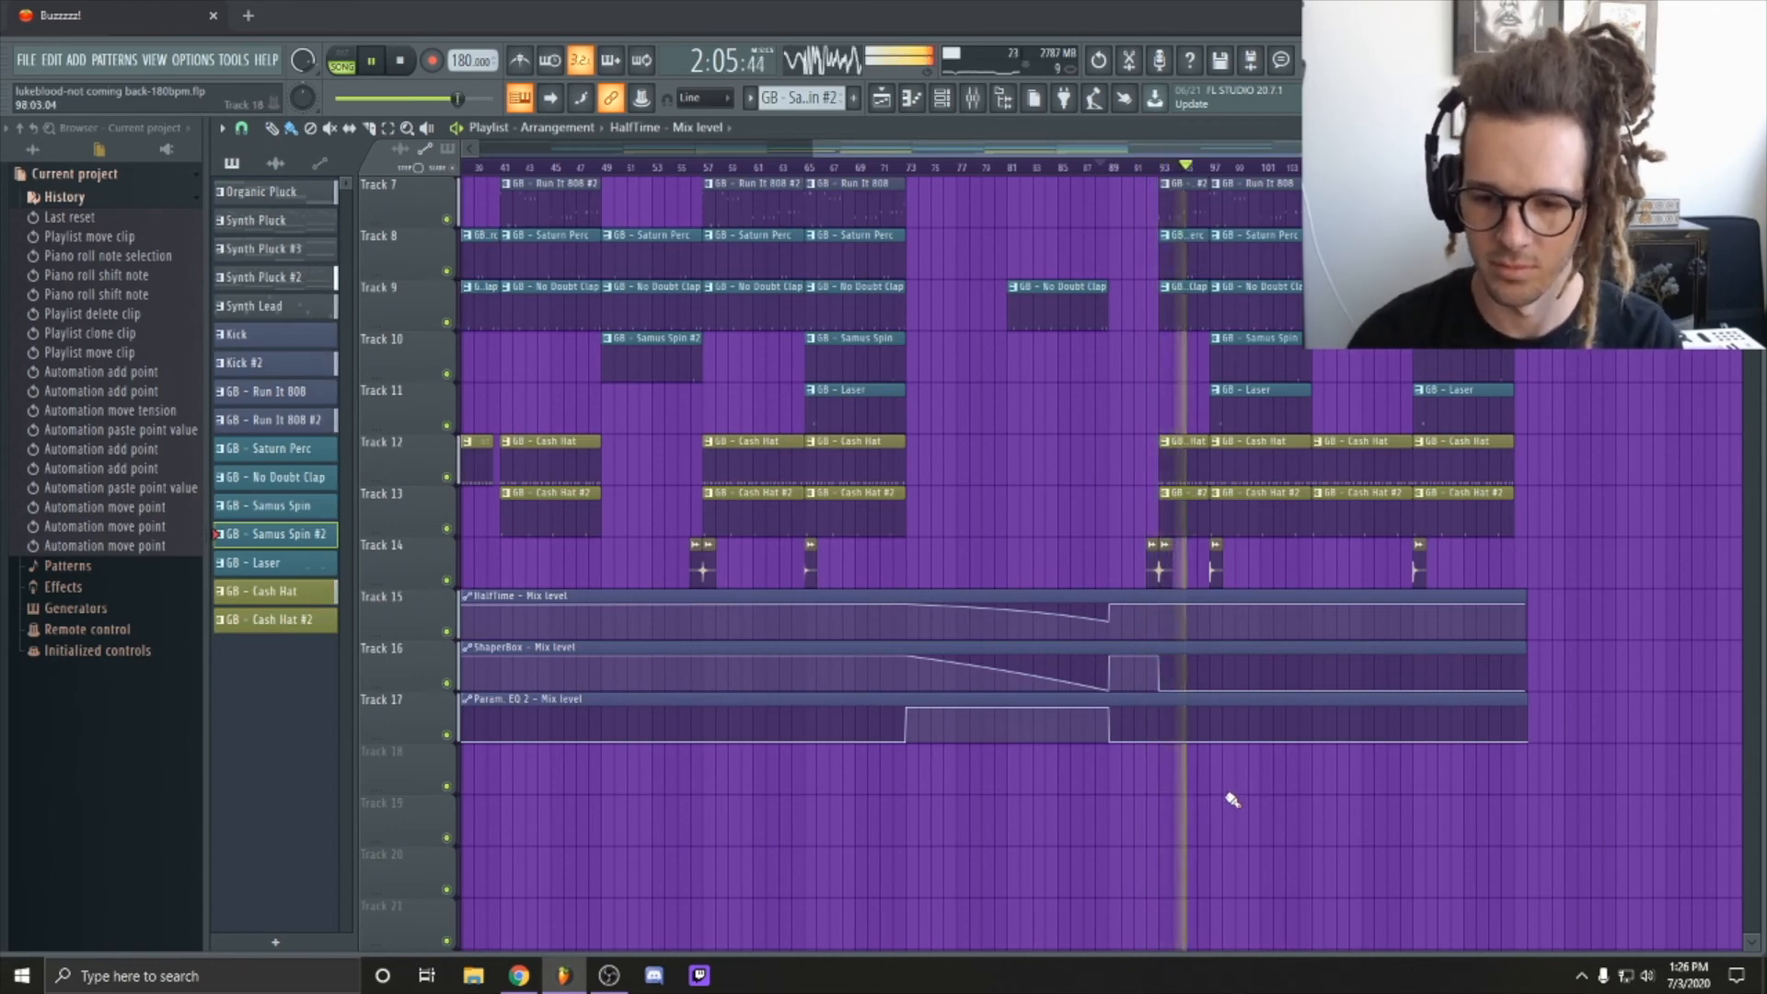
Step: Review the arrangement through its final section and deselect the Synth Pluck clips from bar 105 on track 4
{"action": "scroll", "coordinate": [1227, 801], "scroll_direction": "down", "scroll_amount": 2}
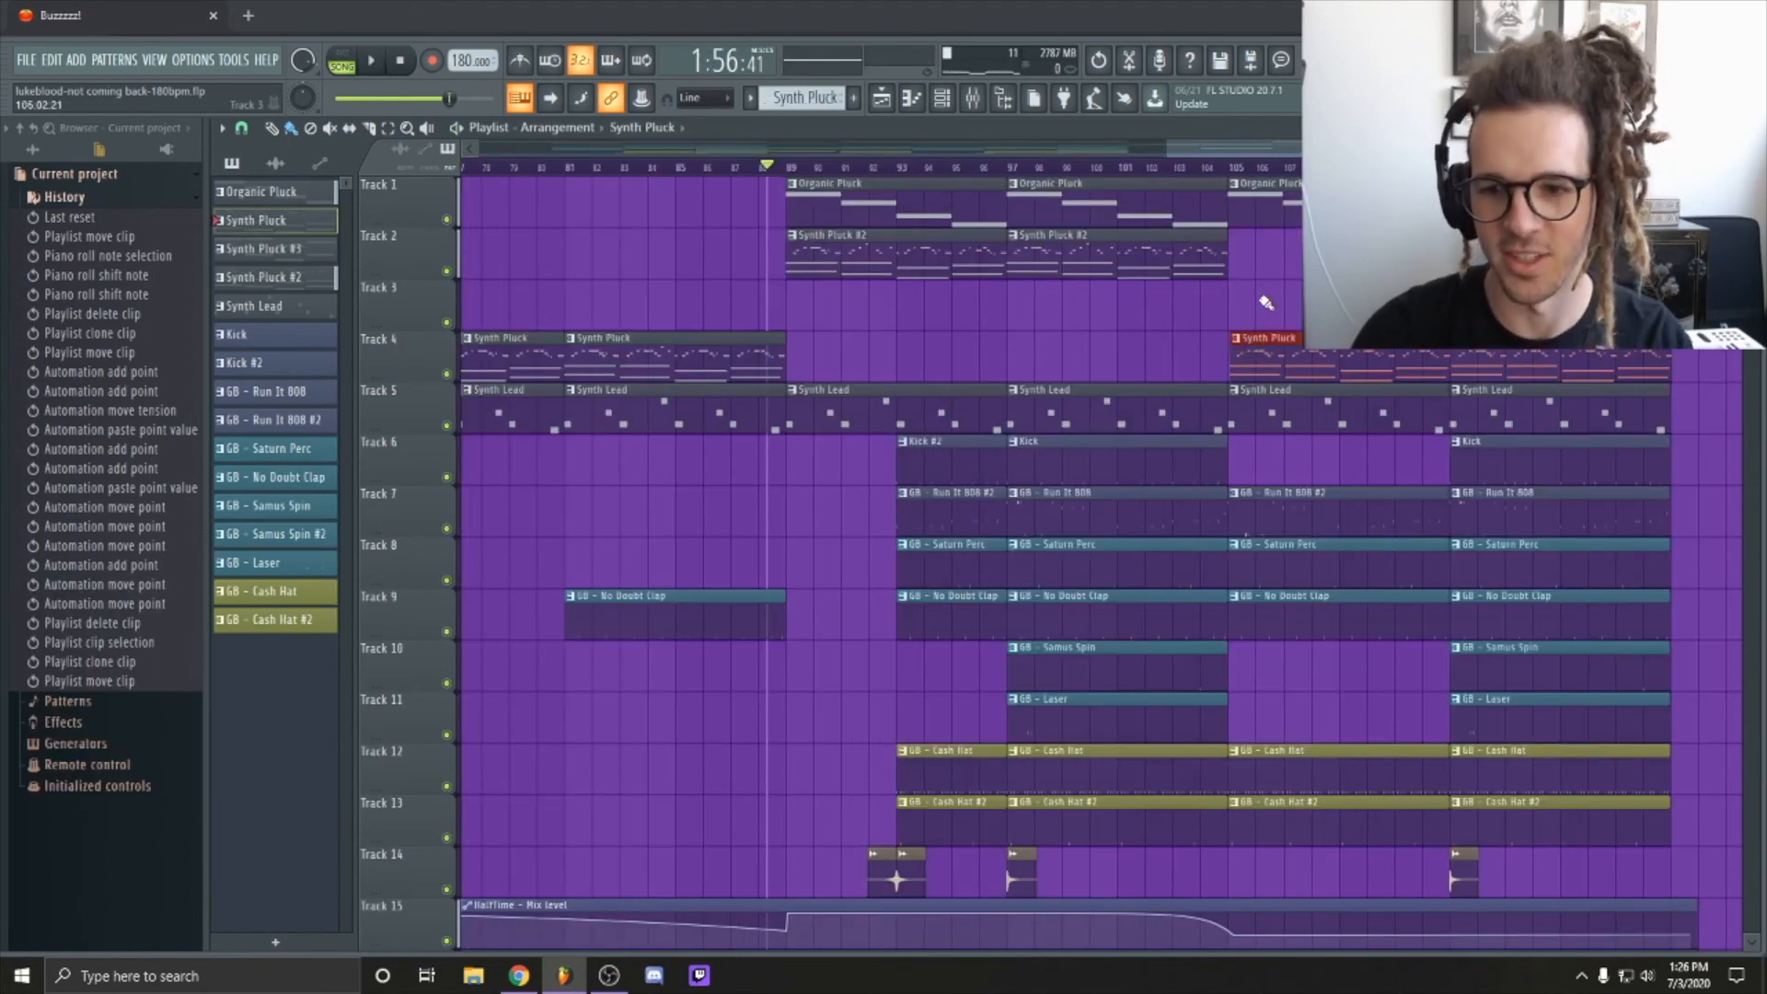
{"action": "scroll", "coordinate": [1346, 427], "scroll_direction": "down", "scroll_amount": 3}
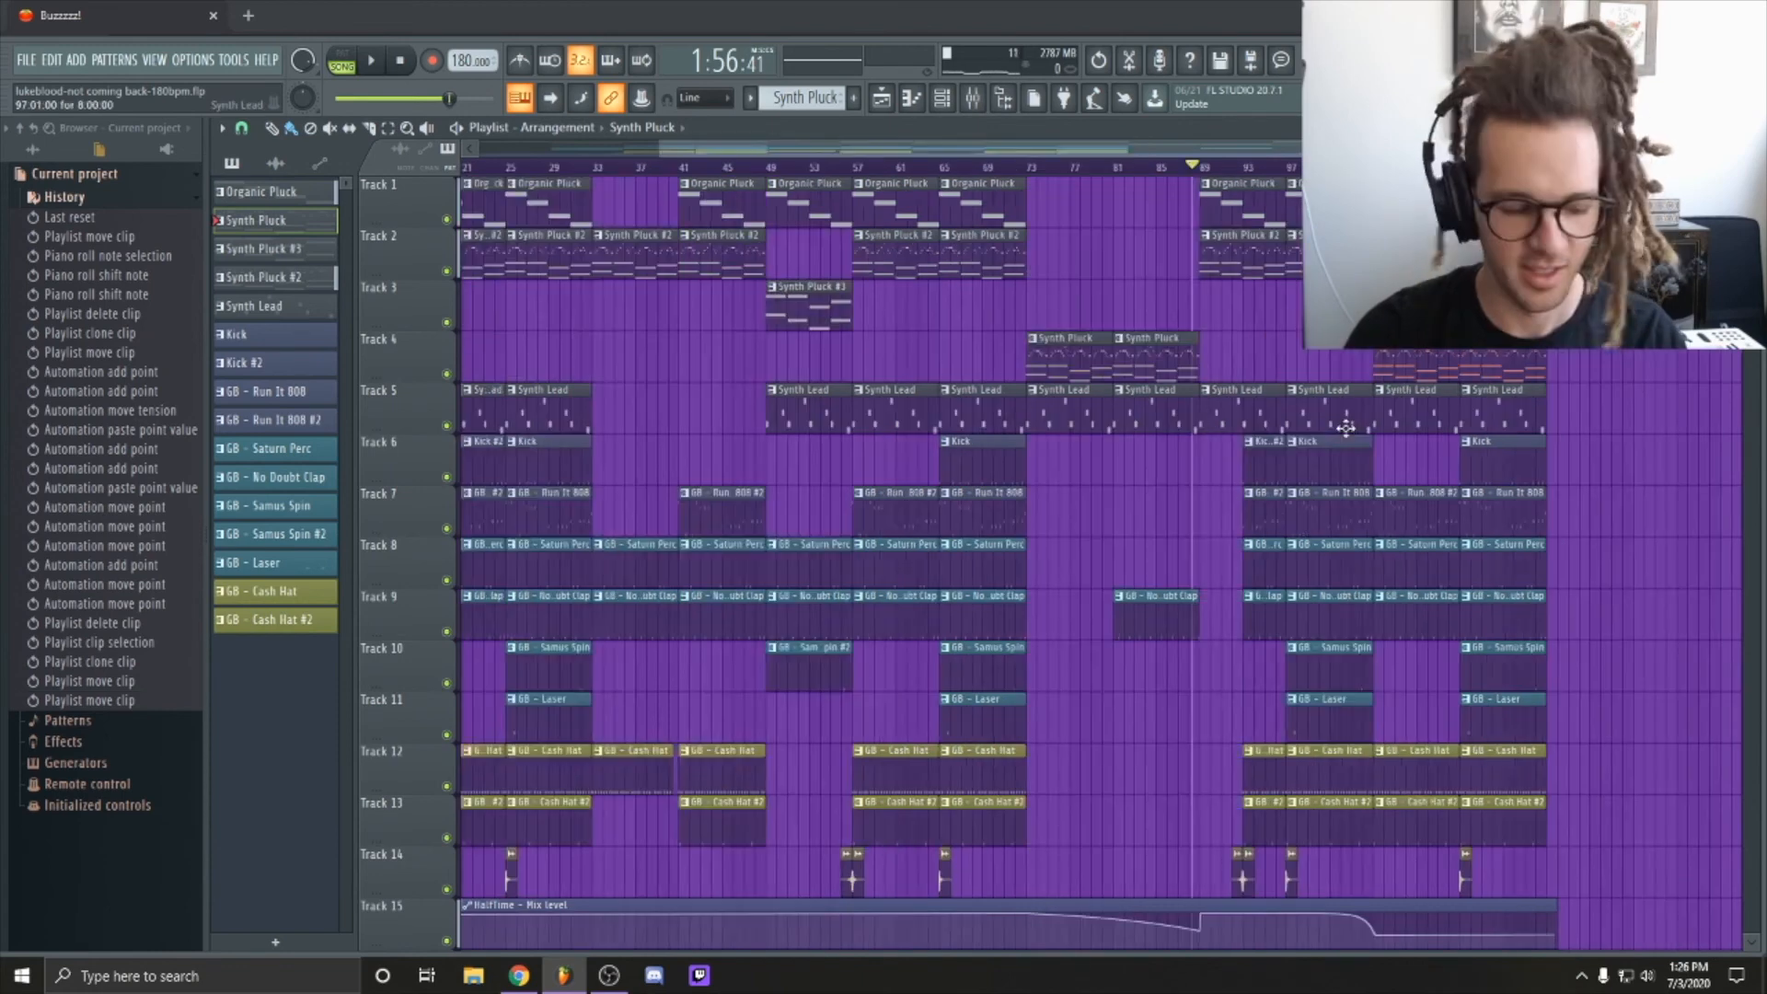
{"action": "scroll", "coordinate": [1729, 578], "scroll_direction": "down", "scroll_amount": 4}
{"action": "scroll", "coordinate": [1729, 544], "scroll_direction": "up", "scroll_amount": 3}
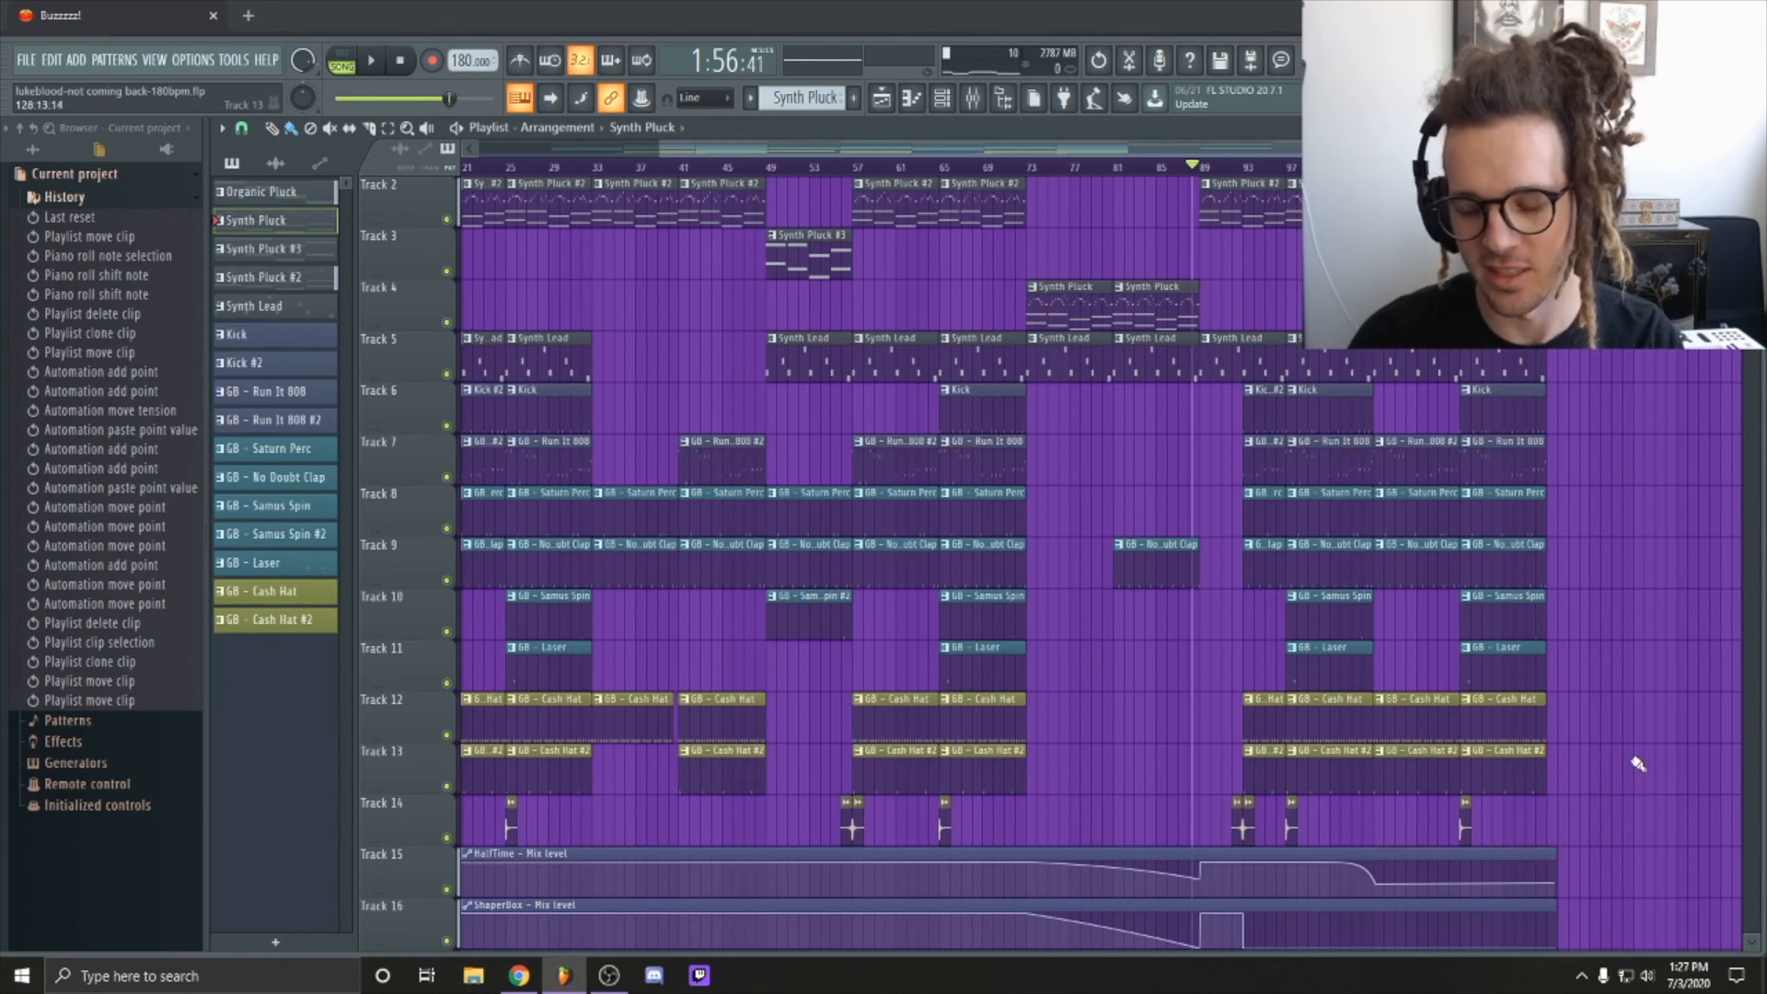
{"action": "scroll", "coordinate": [1638, 764], "scroll_direction": "down", "scroll_amount": 2}
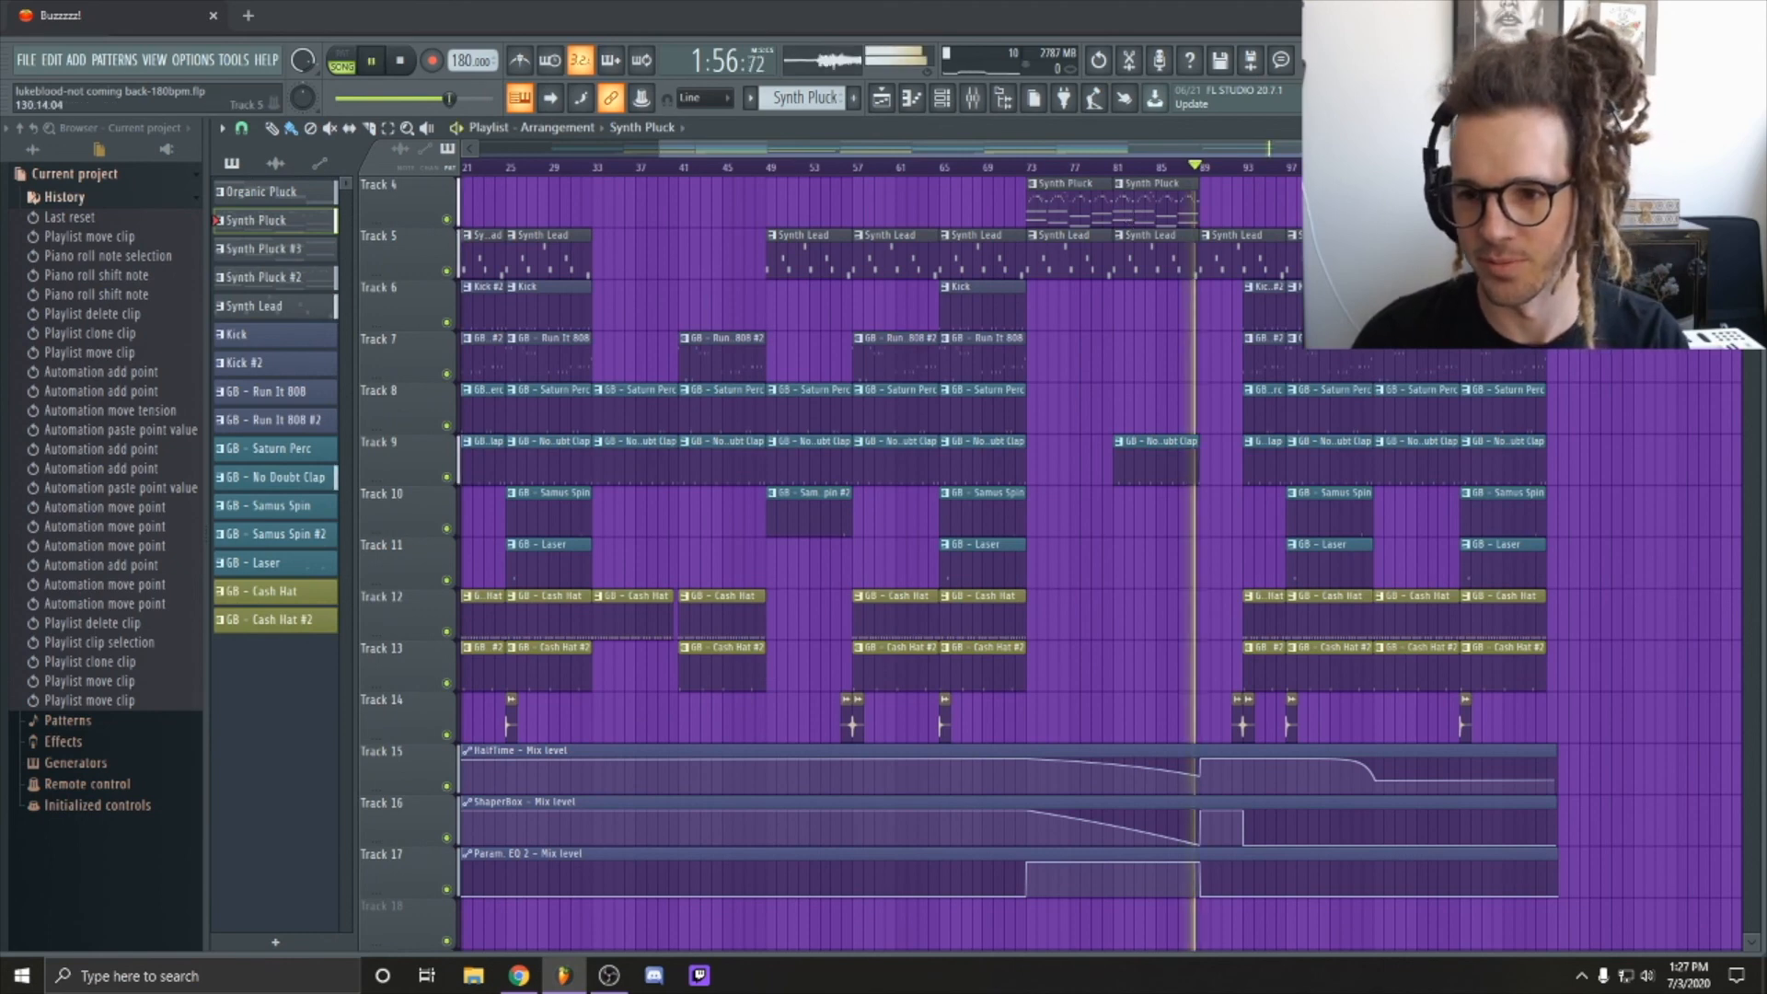
{"action": "scroll", "coordinate": [1568, 364], "scroll_direction": "up", "scroll_amount": 3}
{"action": "left_click", "coordinate": [1568, 364]}
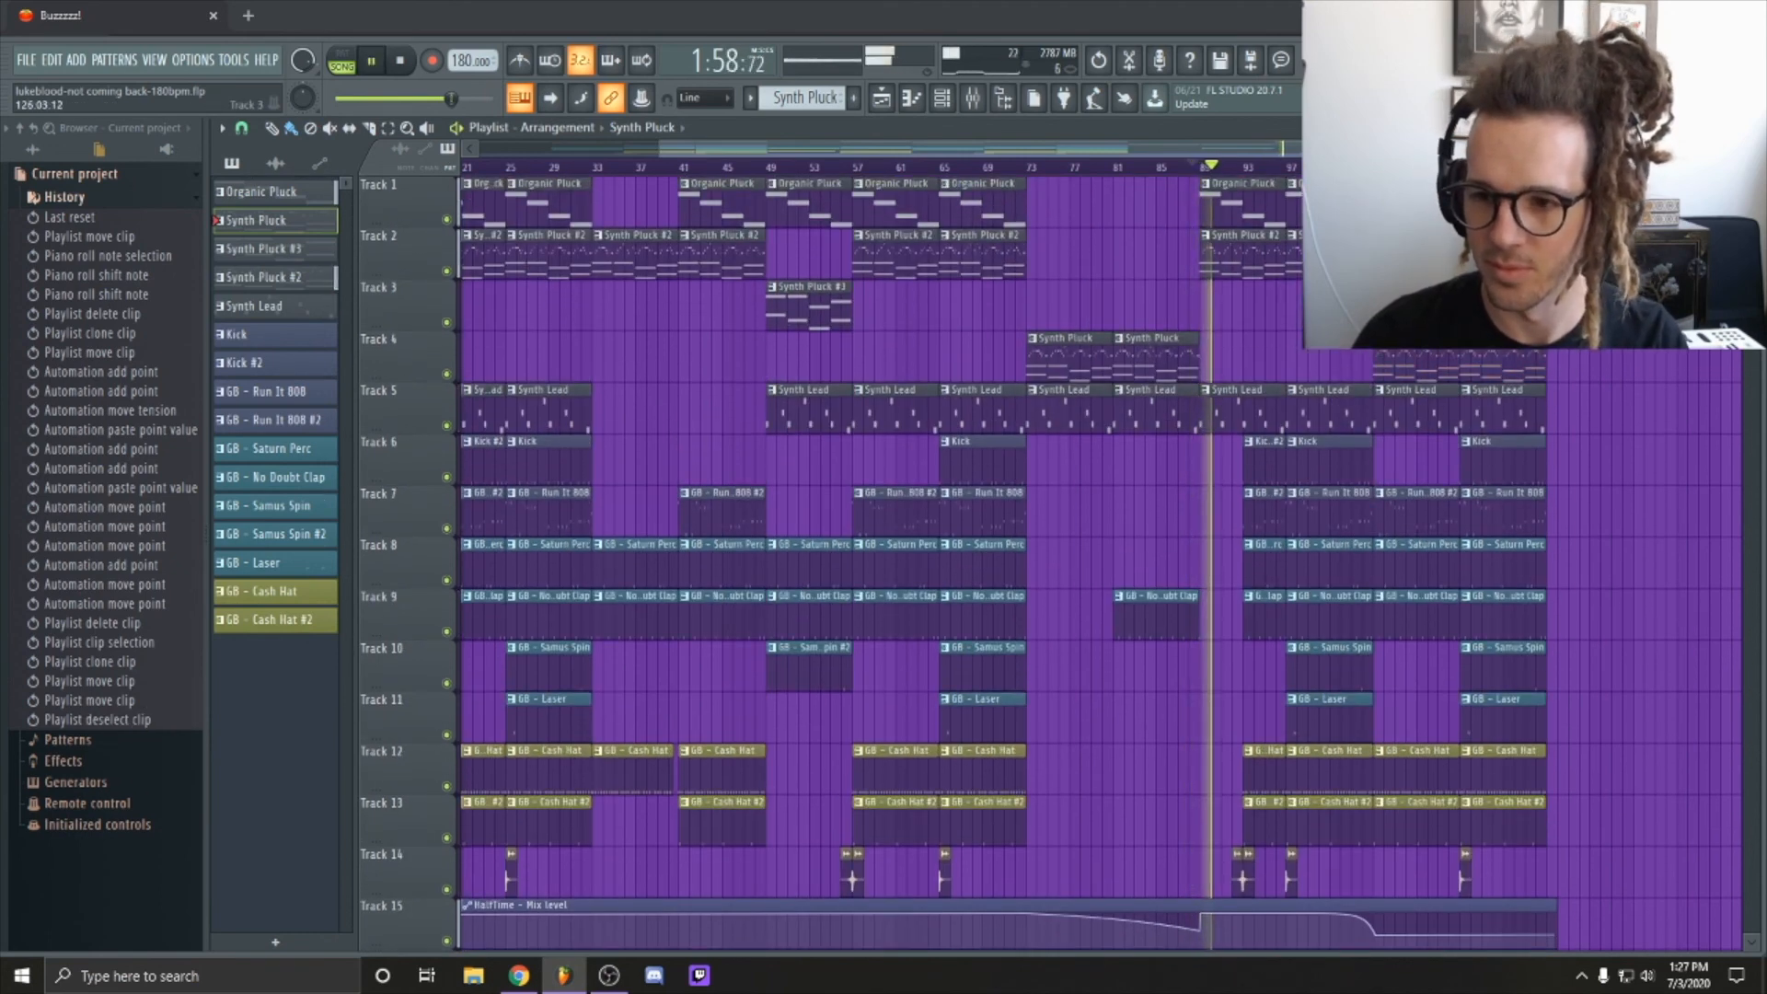
Step: Copy the 50% value of the HalfTime - Mix level point at bar 89 and paste it onto the point near bar 105
{"action": "scroll", "coordinate": [1483, 810], "scroll_direction": "down", "scroll_amount": 3}
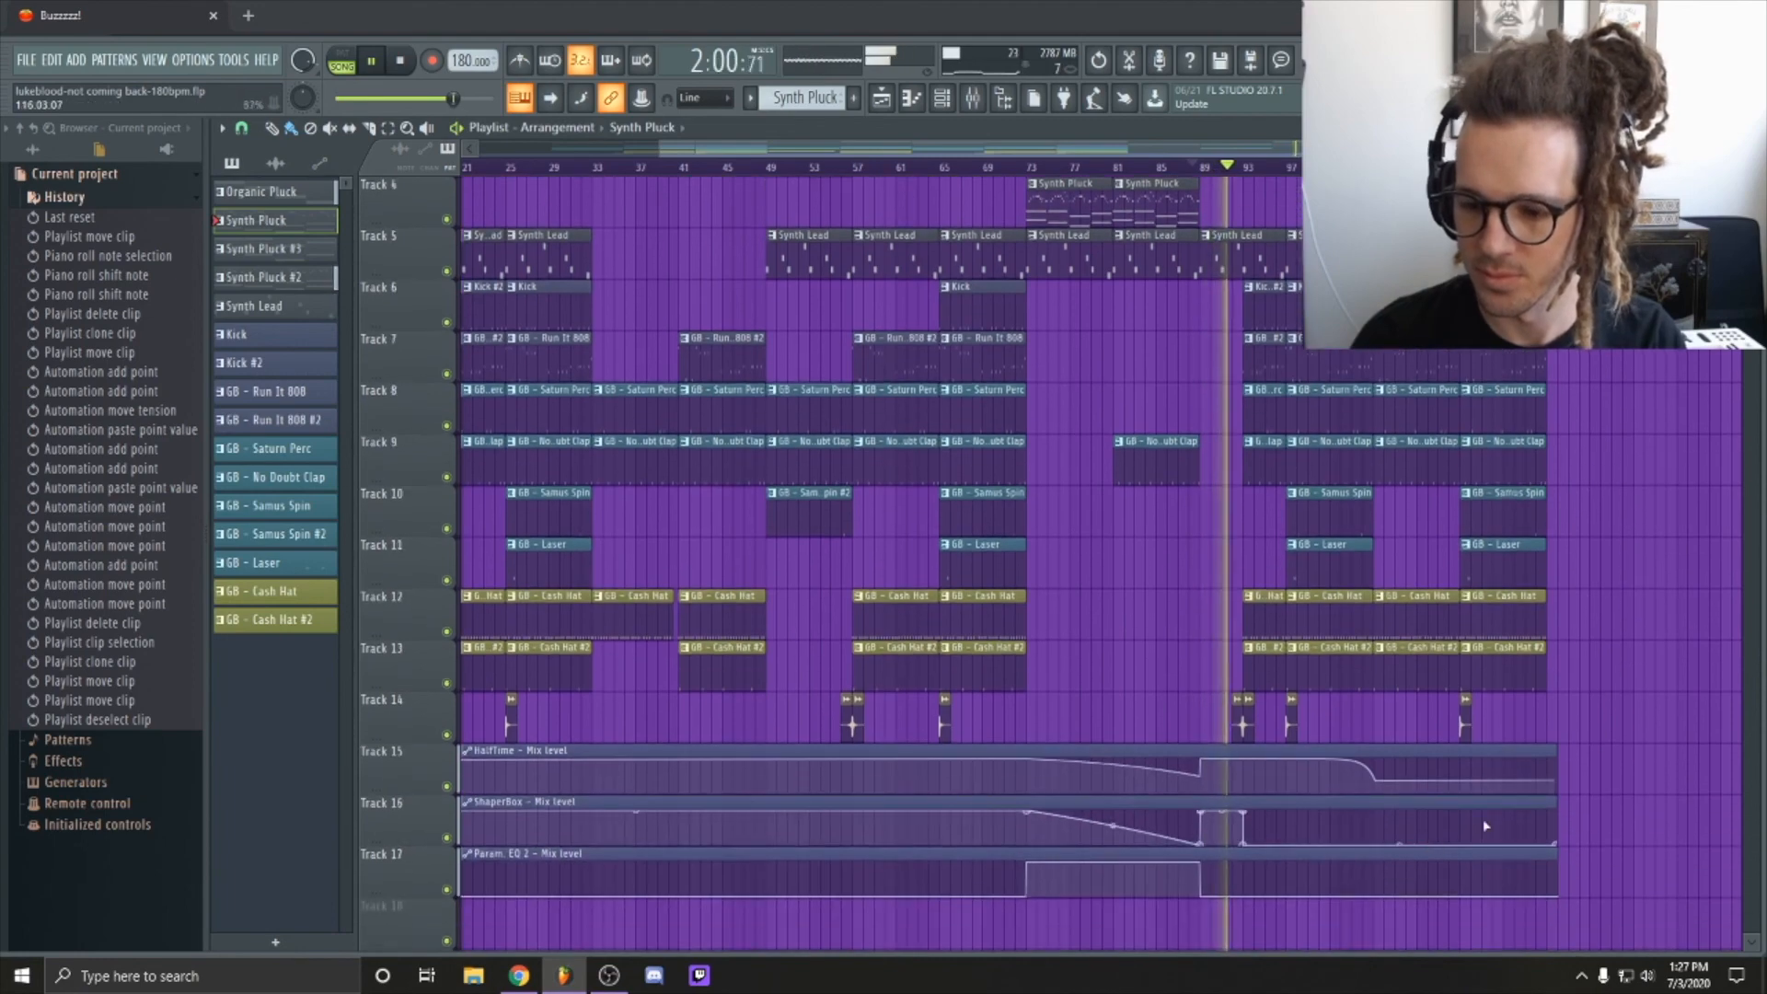
{"action": "scroll", "coordinate": [1289, 810], "scroll_direction": "up", "scroll_amount": 5}
{"action": "right_click", "coordinate": [955, 778]}
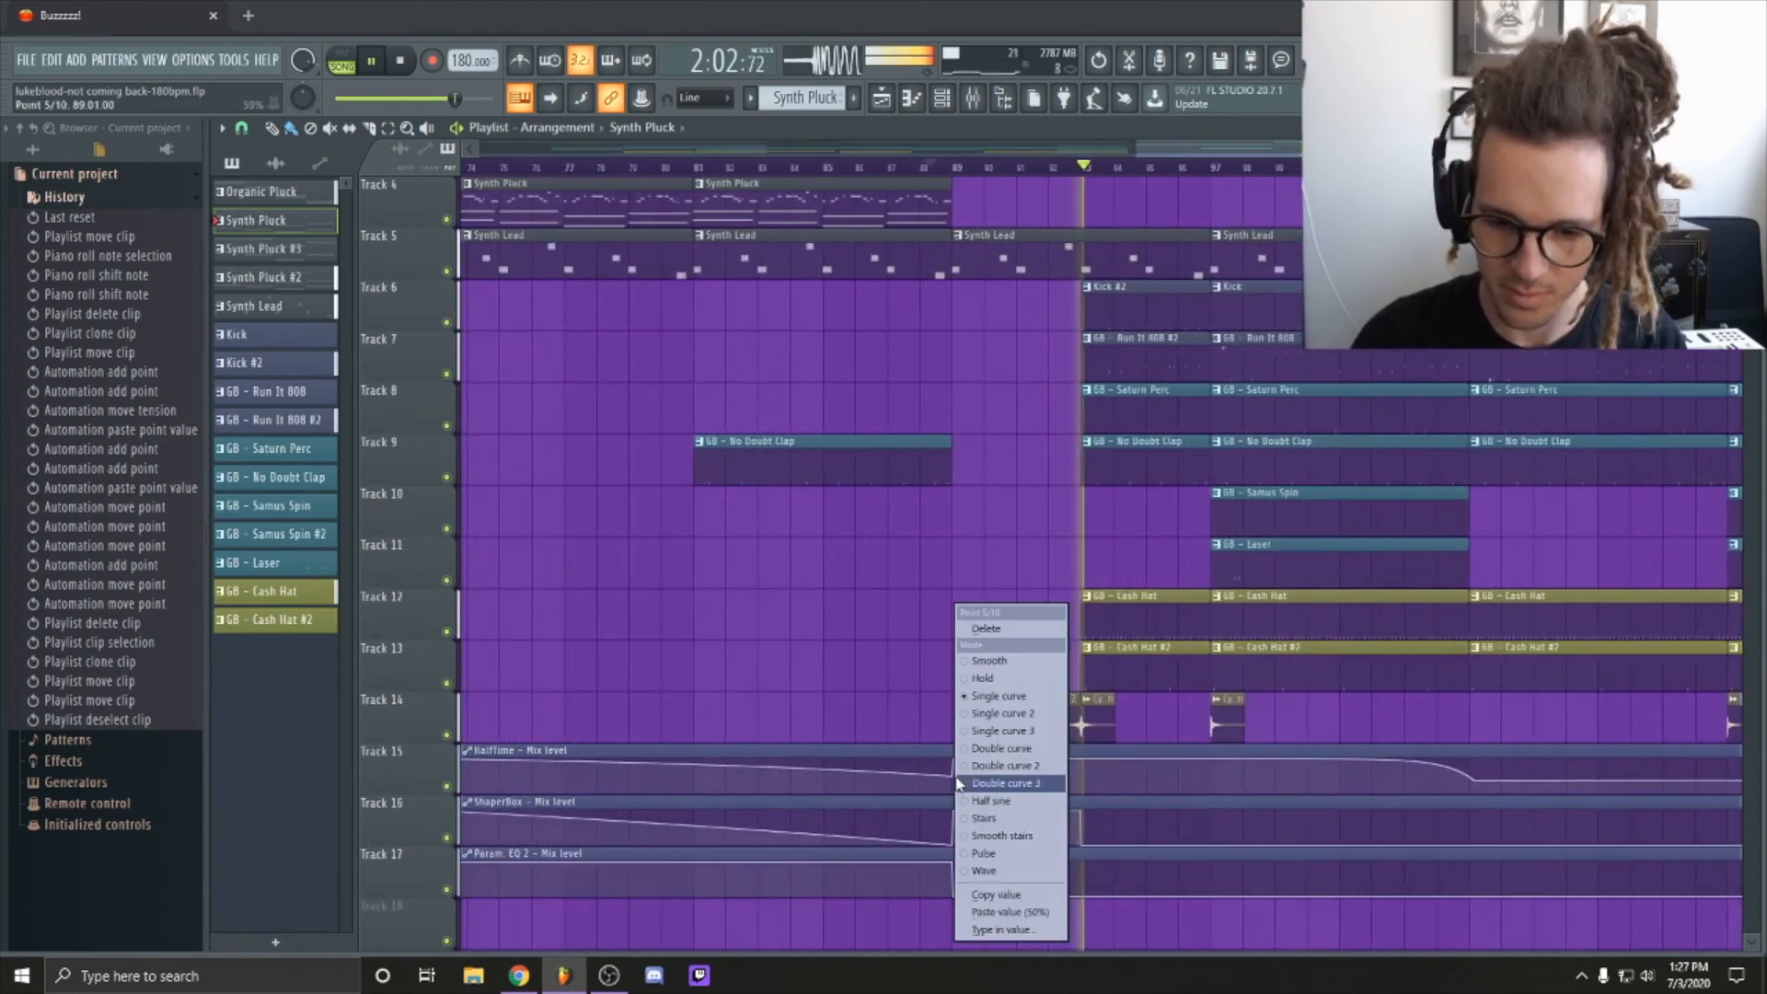
{"action": "left_click", "coordinate": [1021, 912]}
{"action": "right_click", "coordinate": [1480, 782]}
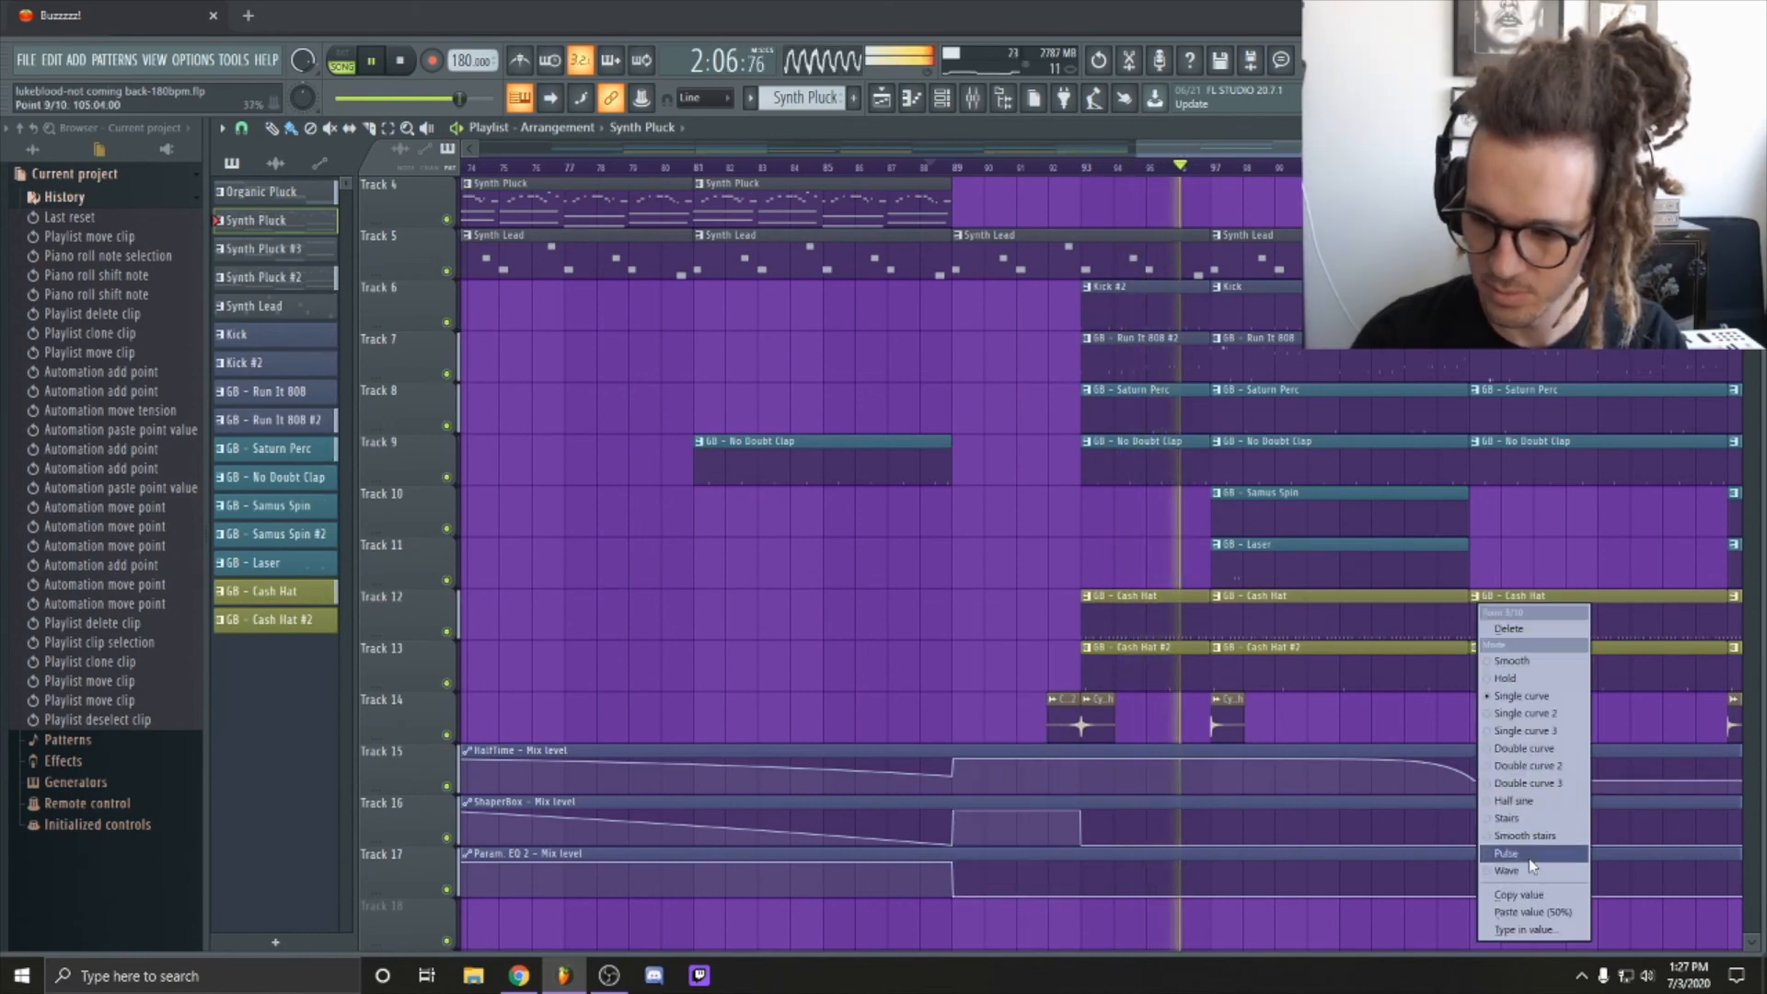
{"action": "left_click", "coordinate": [1533, 917]}
Step: Add a HalfTime - Mix level point just before bar 105 and reposition the points there to form a steep drop at bar 105
{"action": "left_click", "coordinate": [1464, 761]}
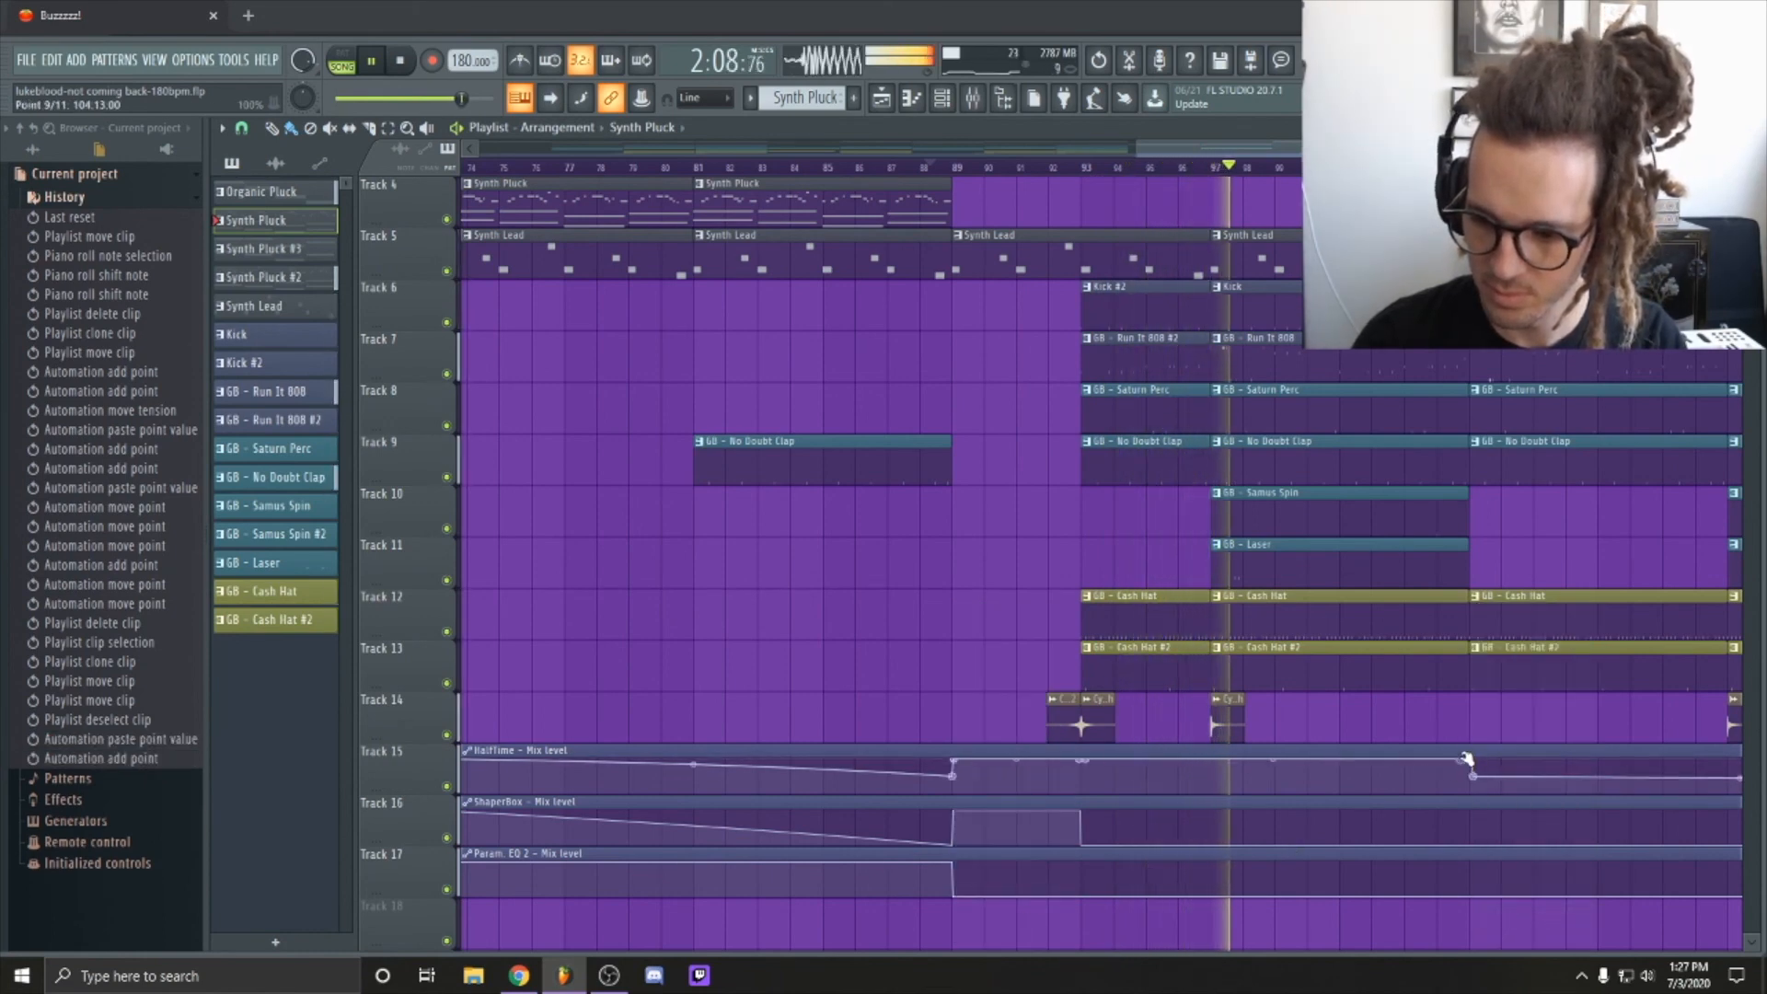
{"action": "scroll", "coordinate": [1463, 750], "scroll_direction": "up", "scroll_amount": 5}
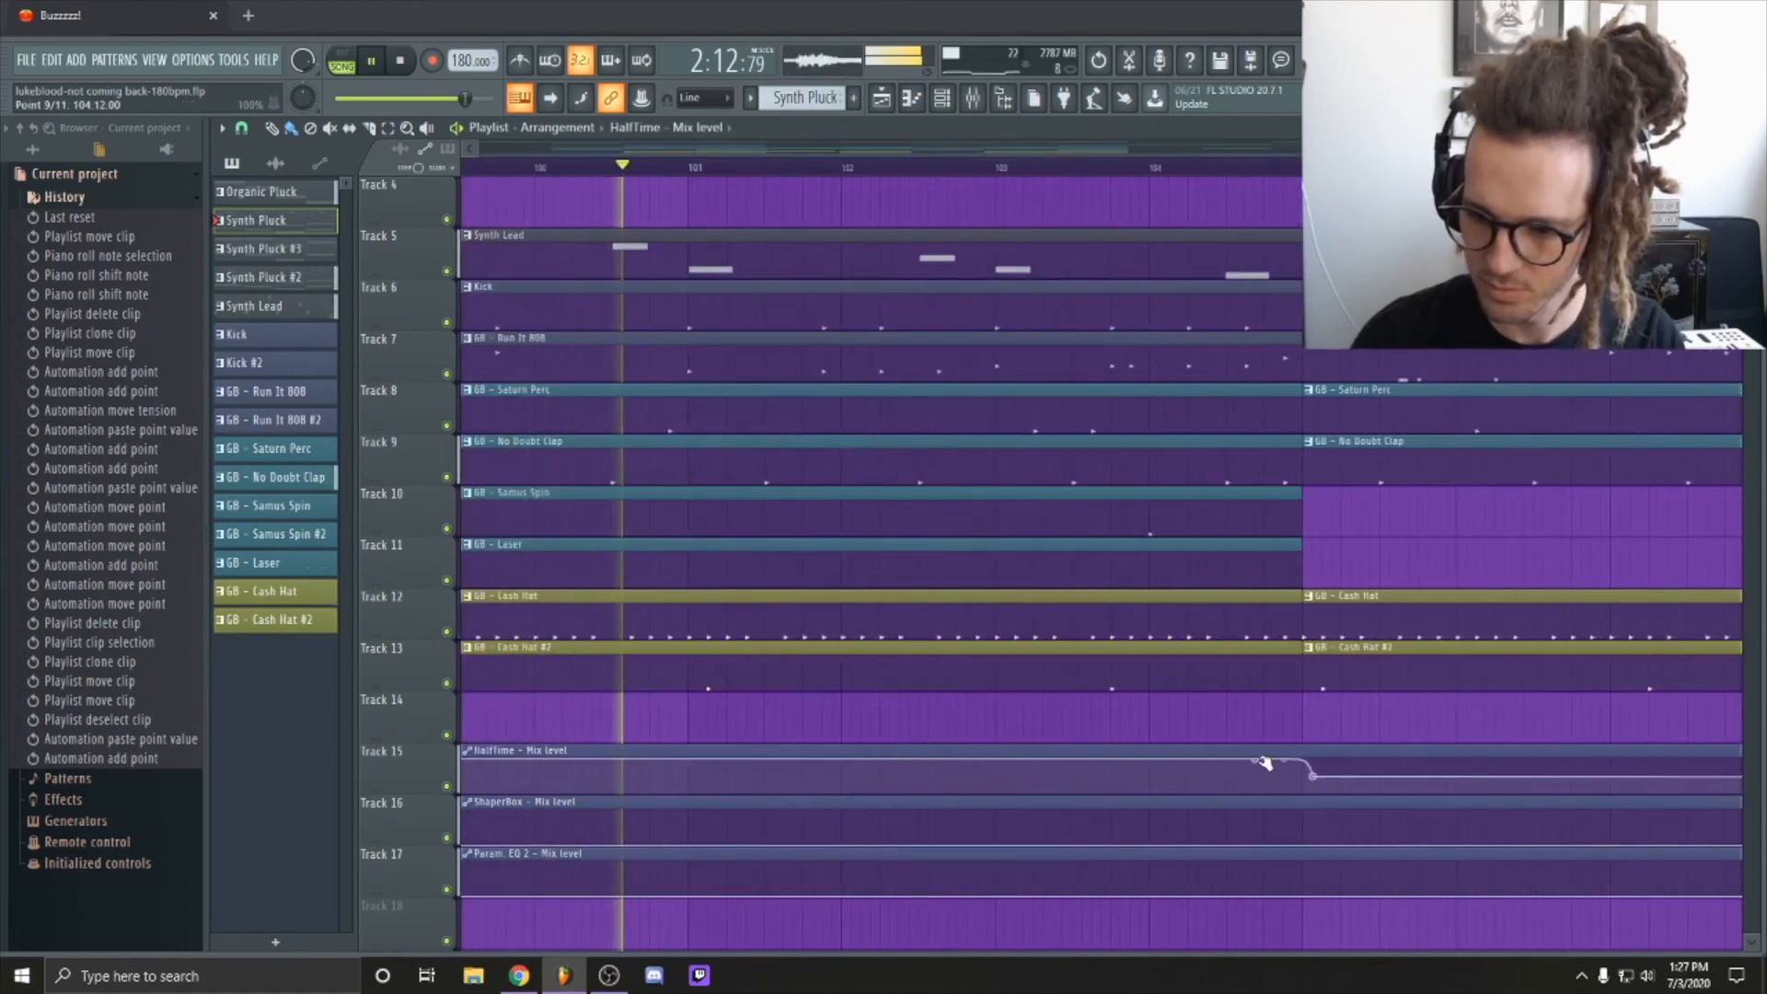
{"action": "right_click", "coordinate": [1257, 760]}
{"action": "left_click", "coordinate": [1188, 727]}
{"action": "left_click_drag", "start_coordinate": [1257, 762], "coordinate": [1307, 781]}
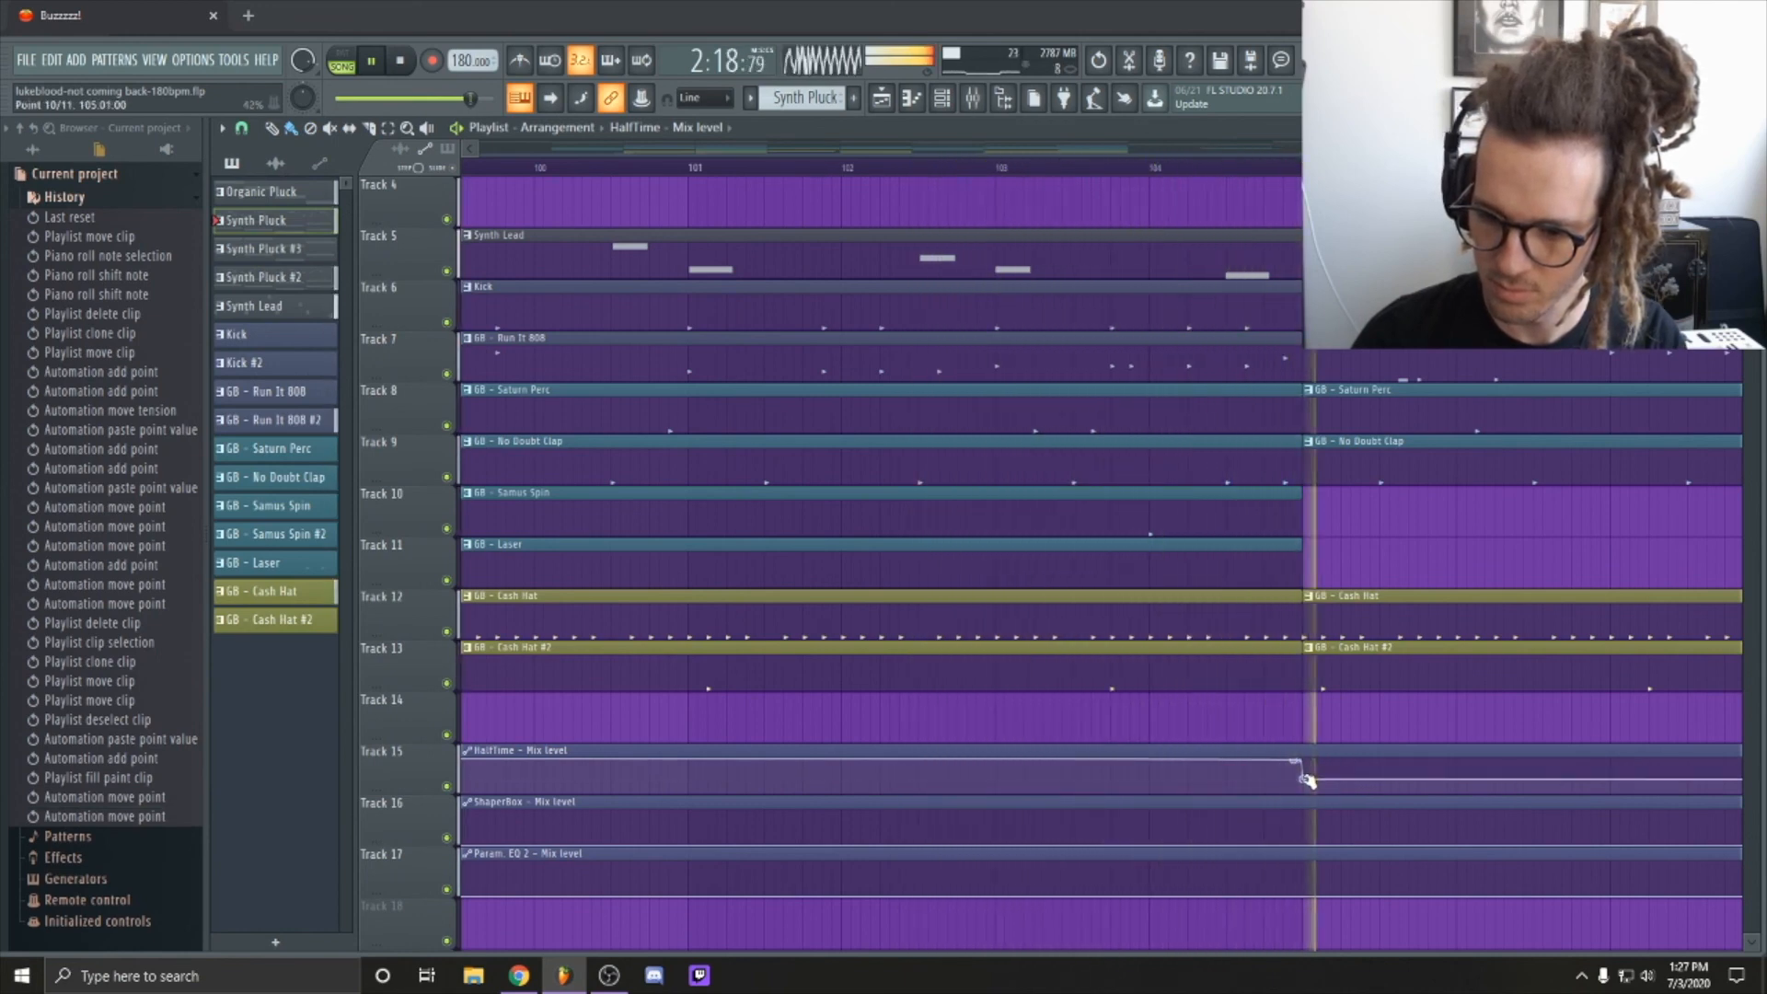
Step: Paste the 50% value onto the HalfTime - Mix level points at bar 105 and at the end of the automation in bar 121
{"action": "right_click", "coordinate": [1307, 780]}
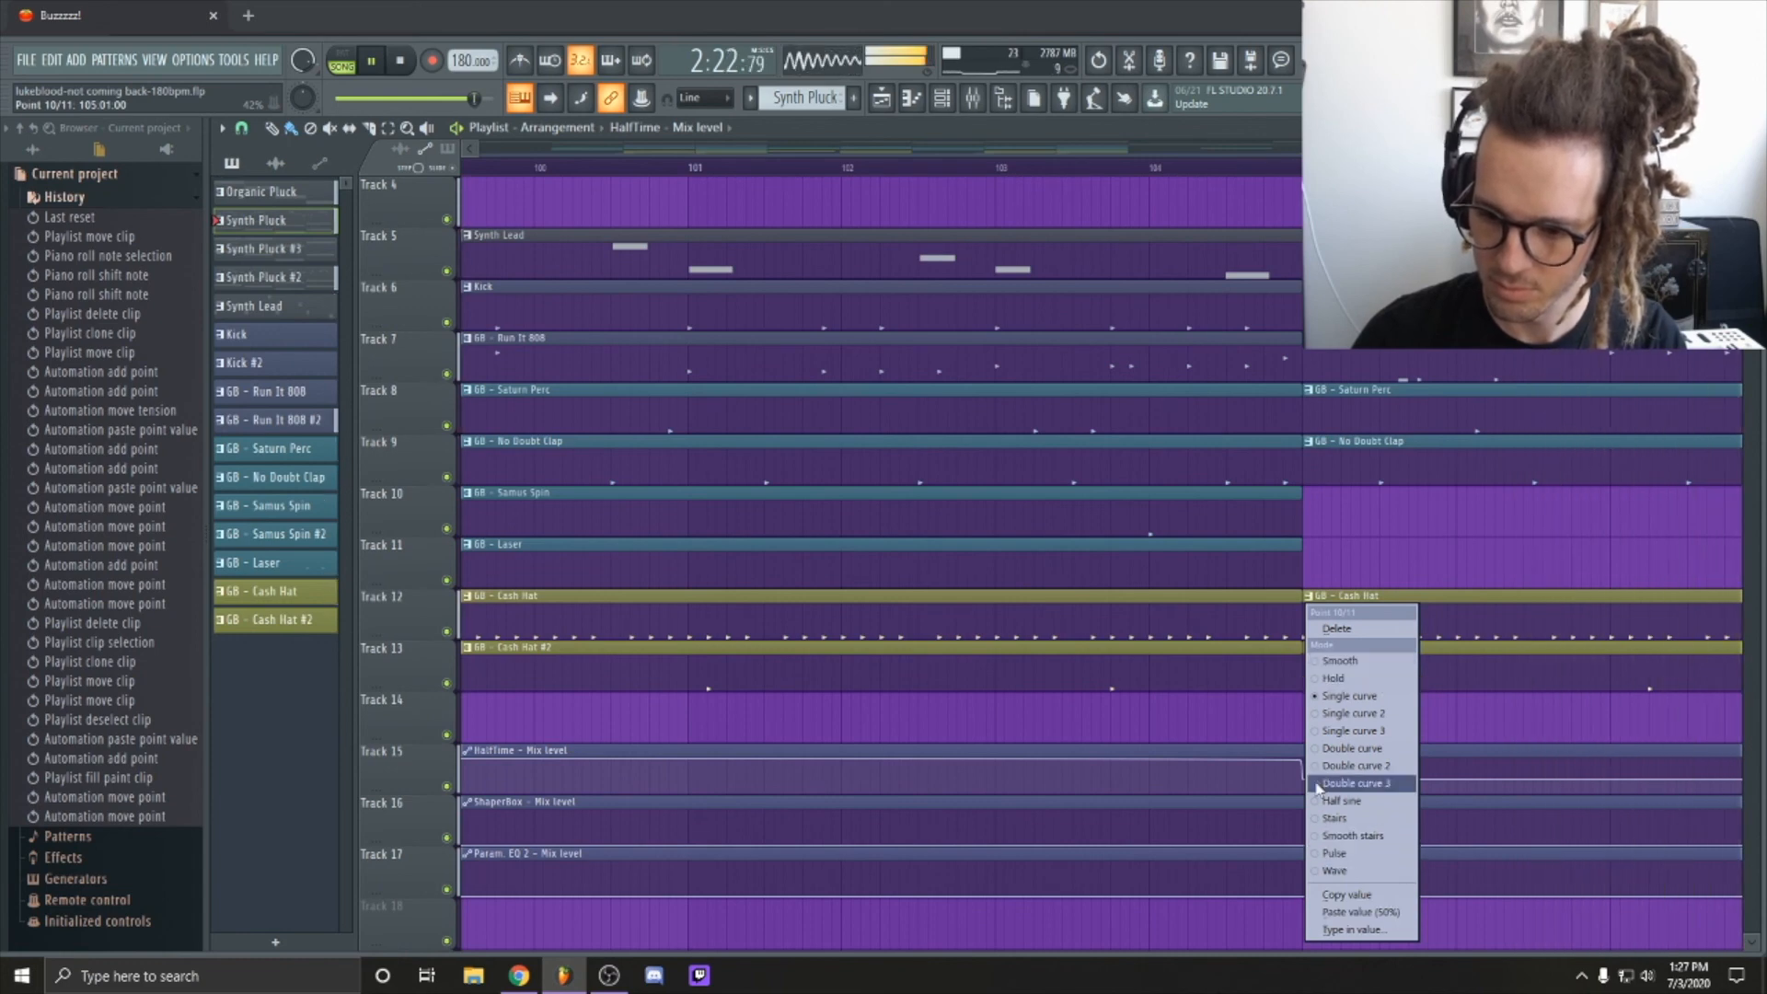
{"action": "left_click", "coordinate": [1362, 912]}
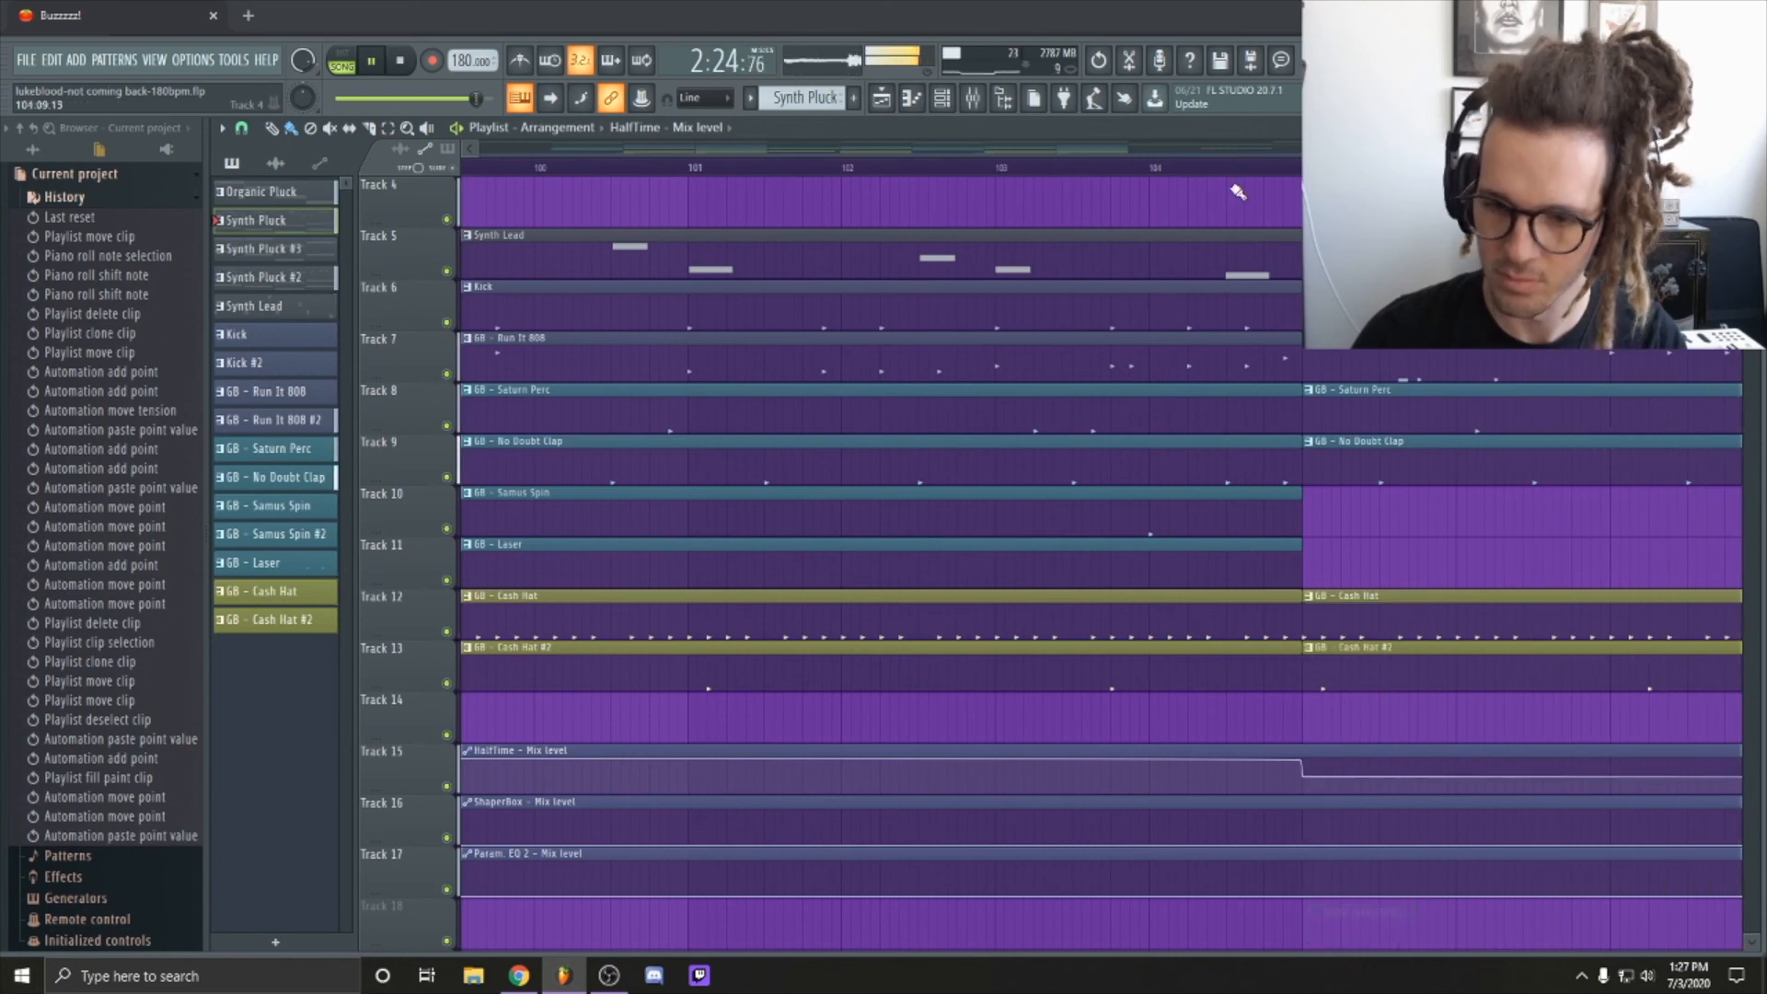
{"action": "scroll", "coordinate": [1309, 542], "scroll_direction": "right", "scroll_amount": 6}
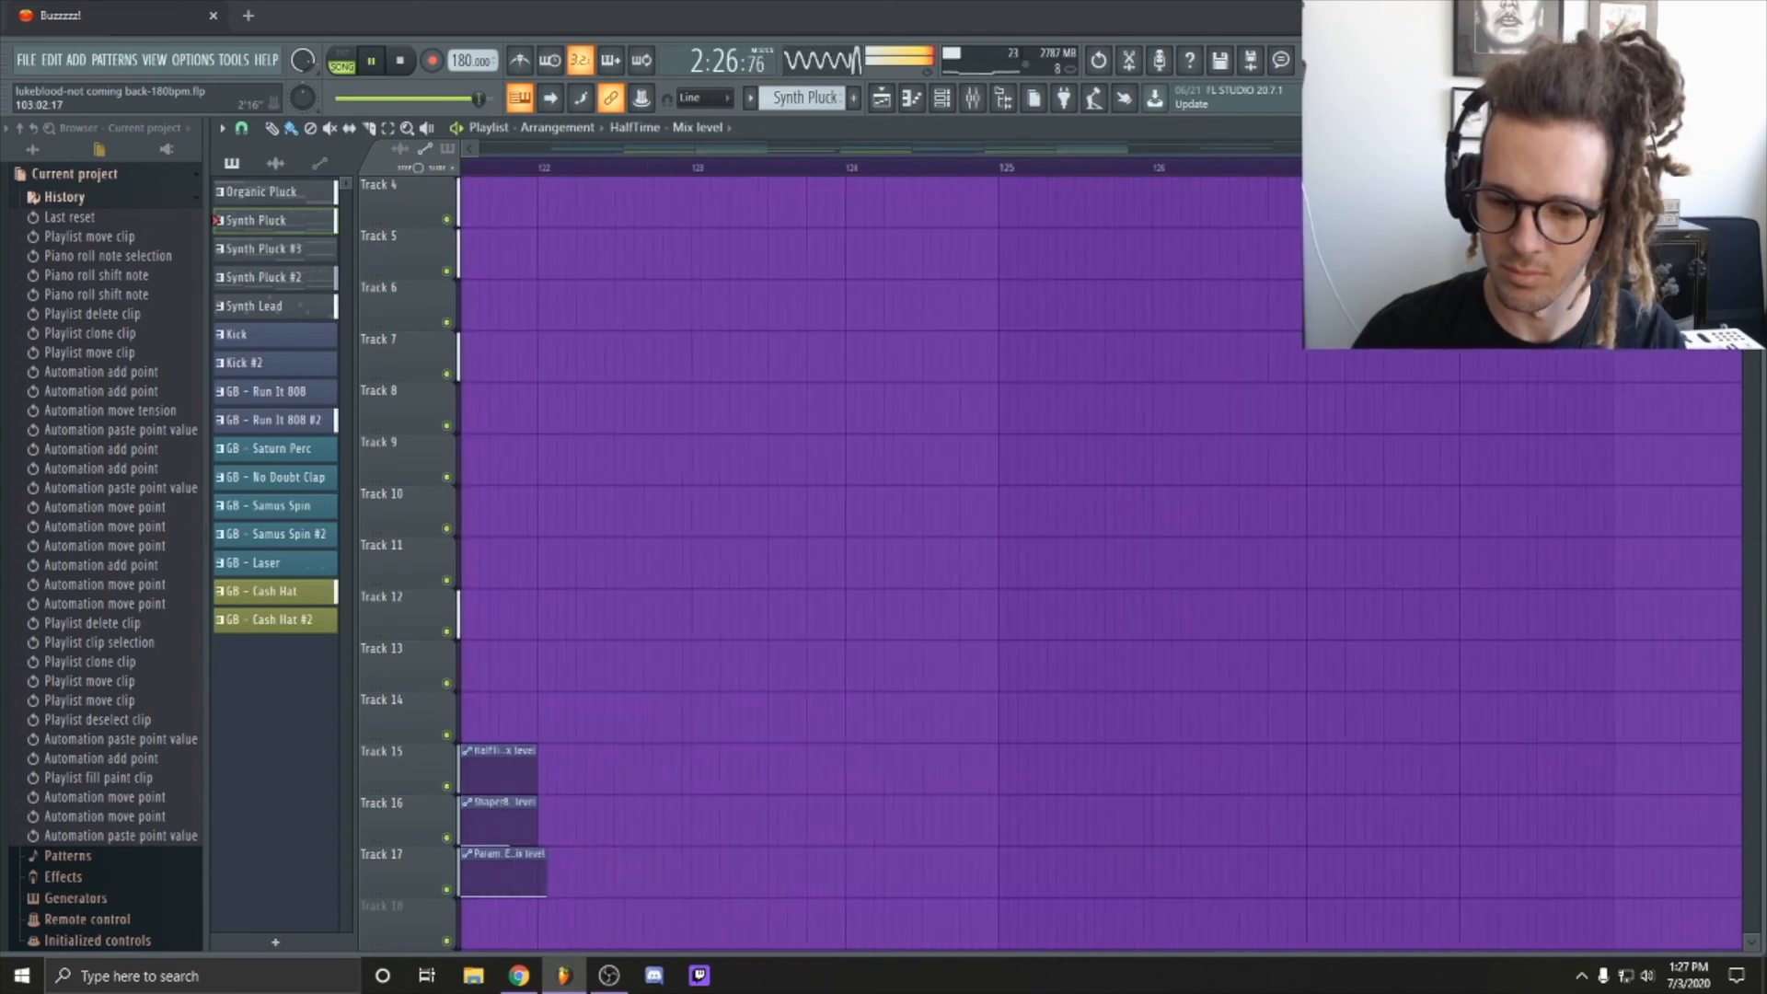
{"action": "right_click", "coordinate": [1166, 780]}
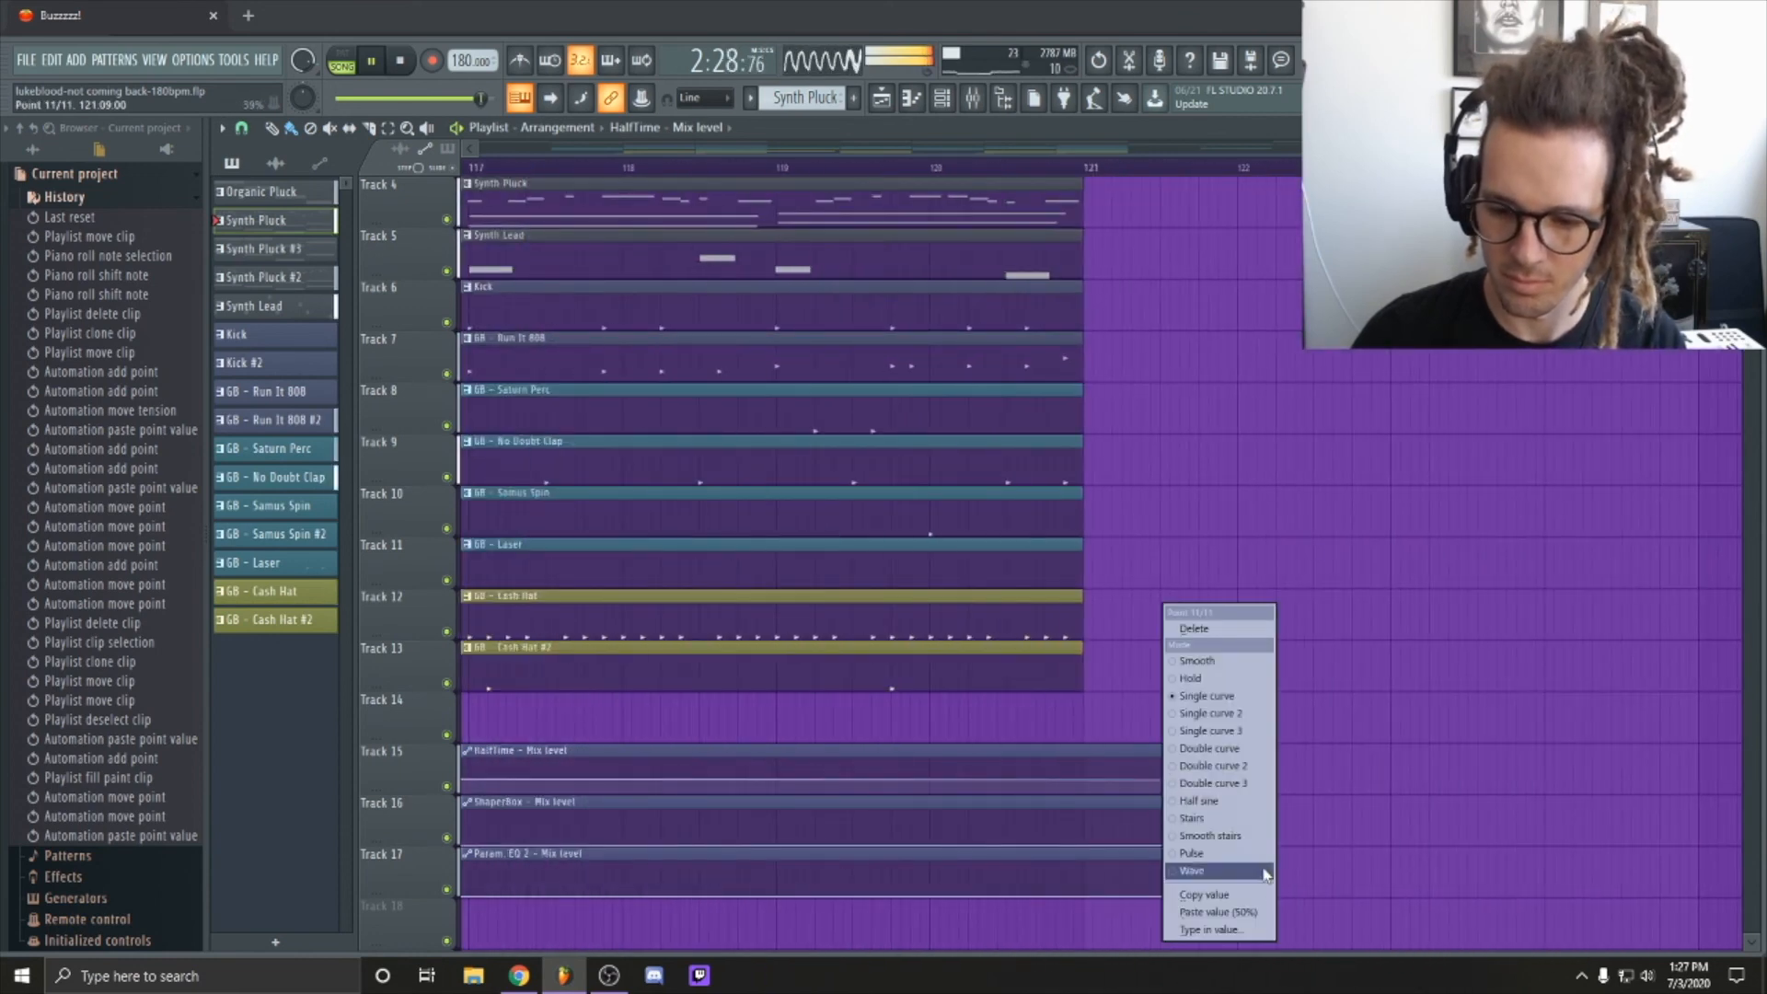
{"action": "left_click", "coordinate": [1248, 911]}
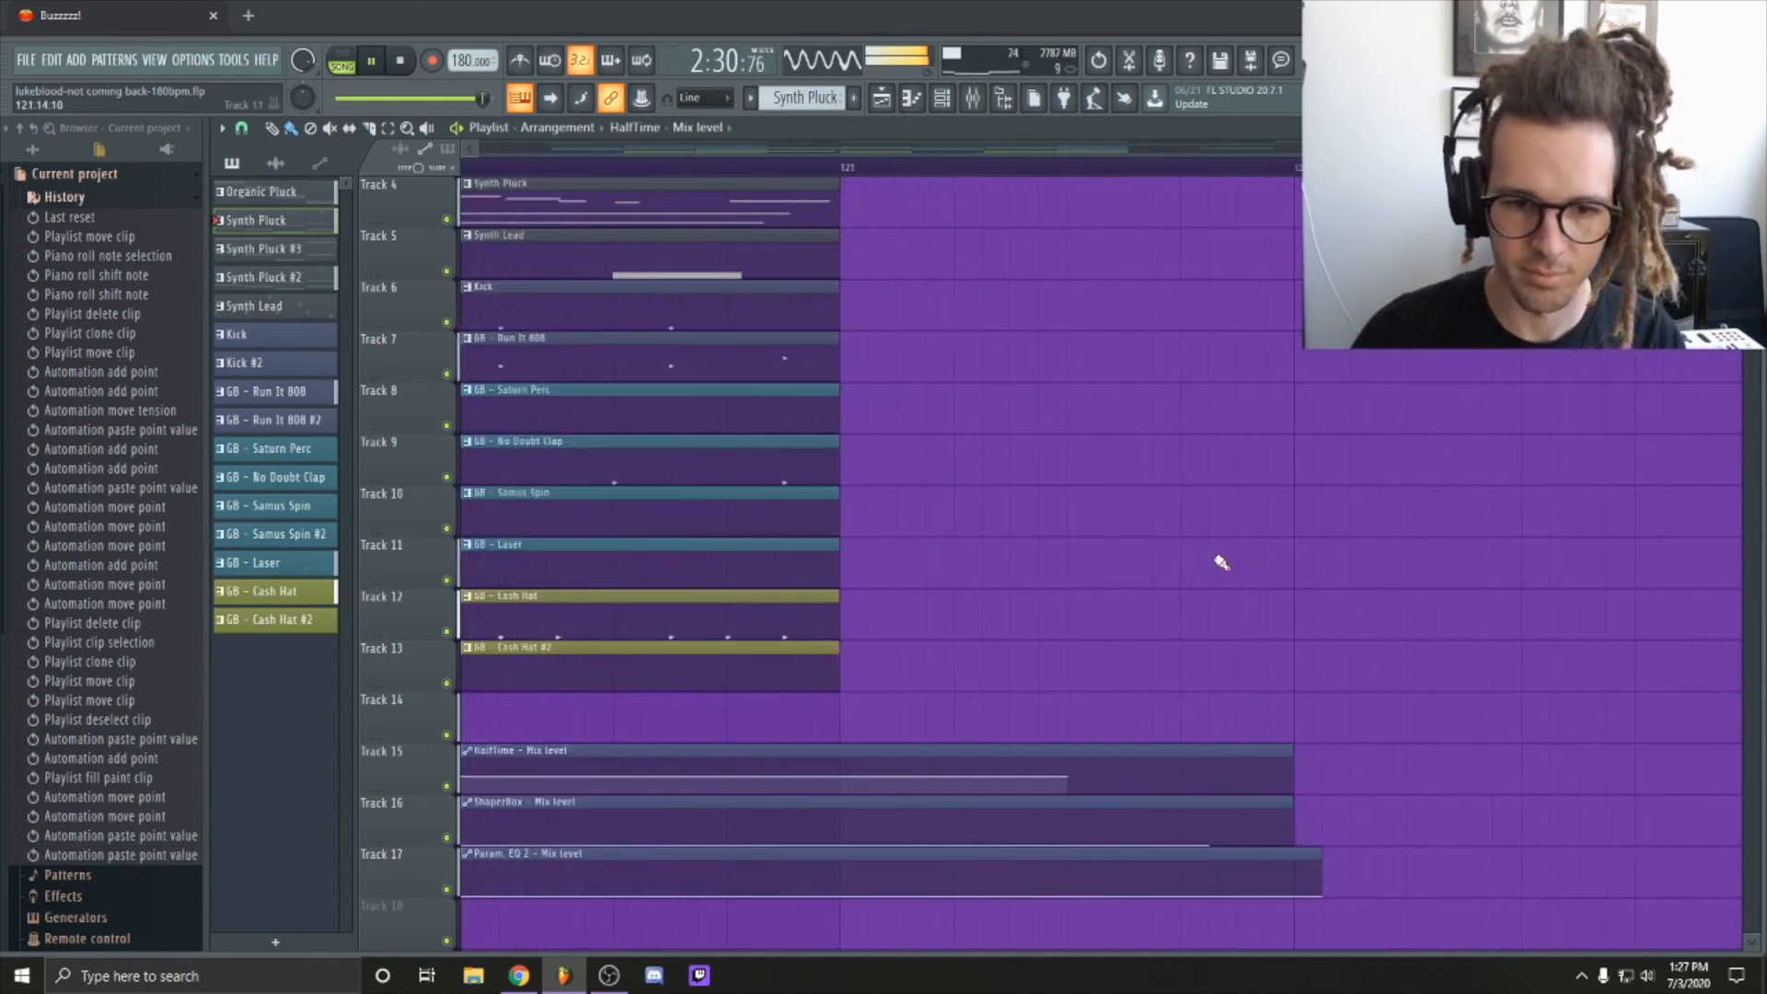
{"action": "scroll", "coordinate": [1219, 479], "scroll_direction": "down", "scroll_amount": 8}
{"action": "scroll", "coordinate": [1027, 527], "scroll_direction": "down", "scroll_amount": 1}
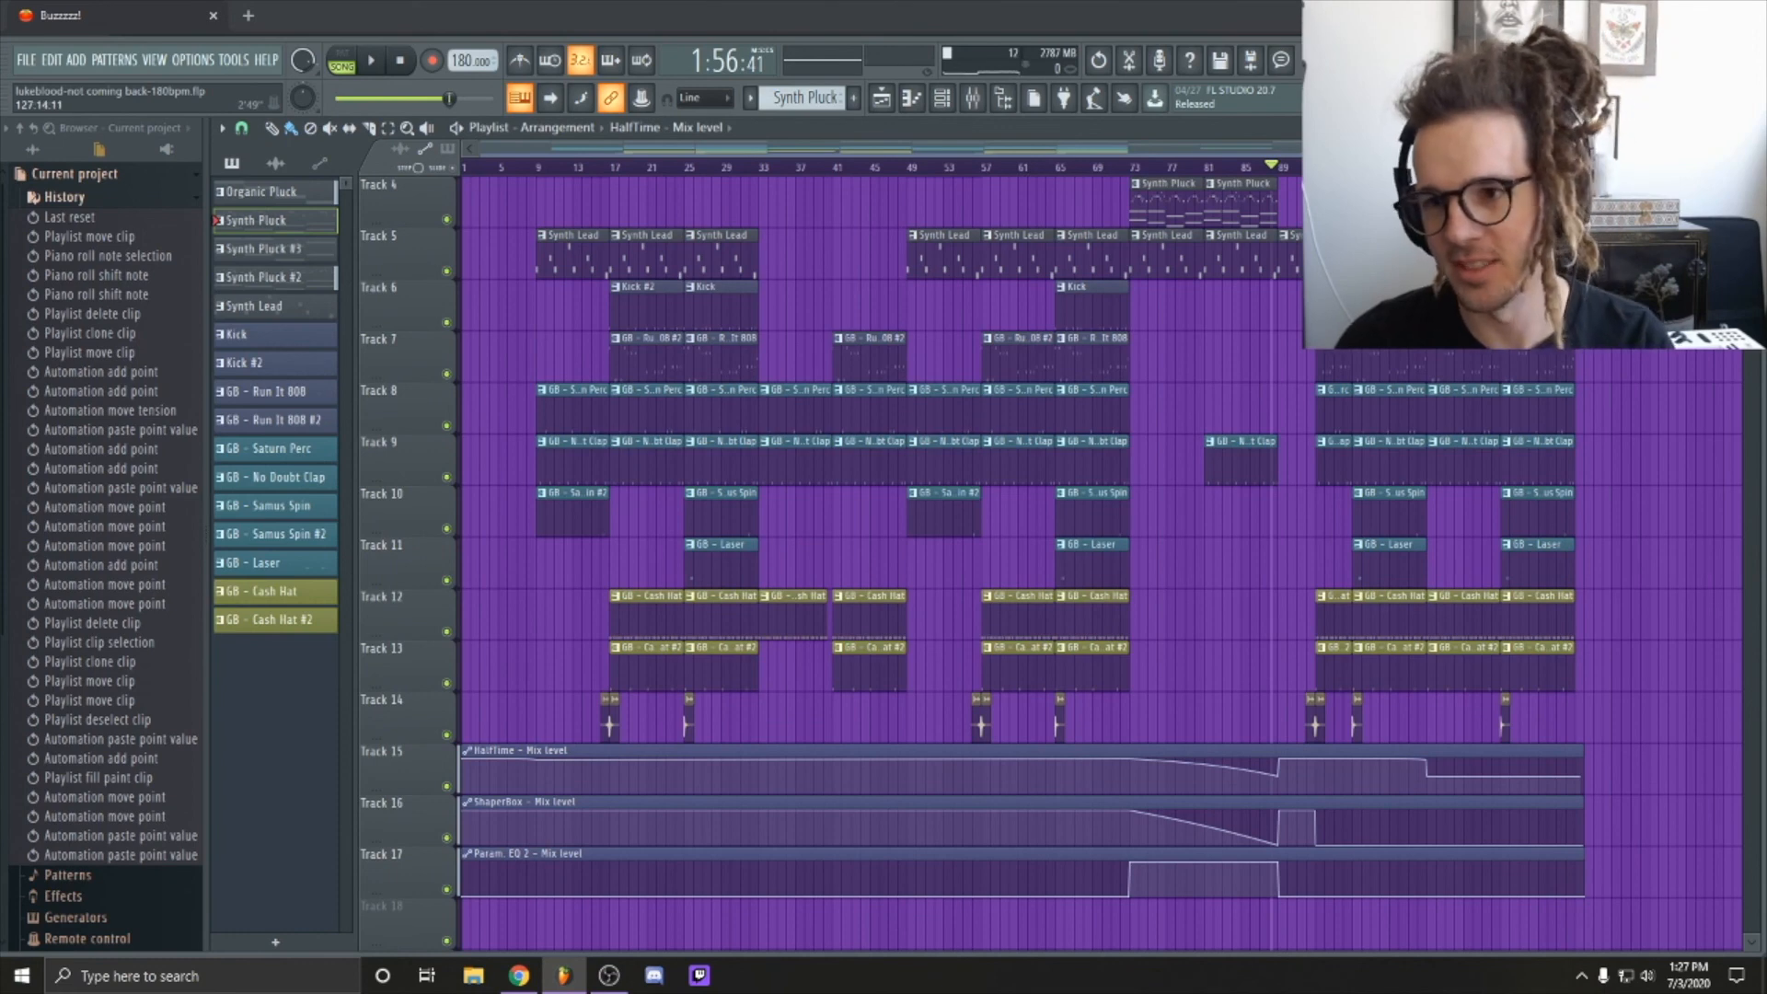
{"action": "scroll", "coordinate": [1095, 552], "scroll_direction": "right", "scroll_amount": 5}
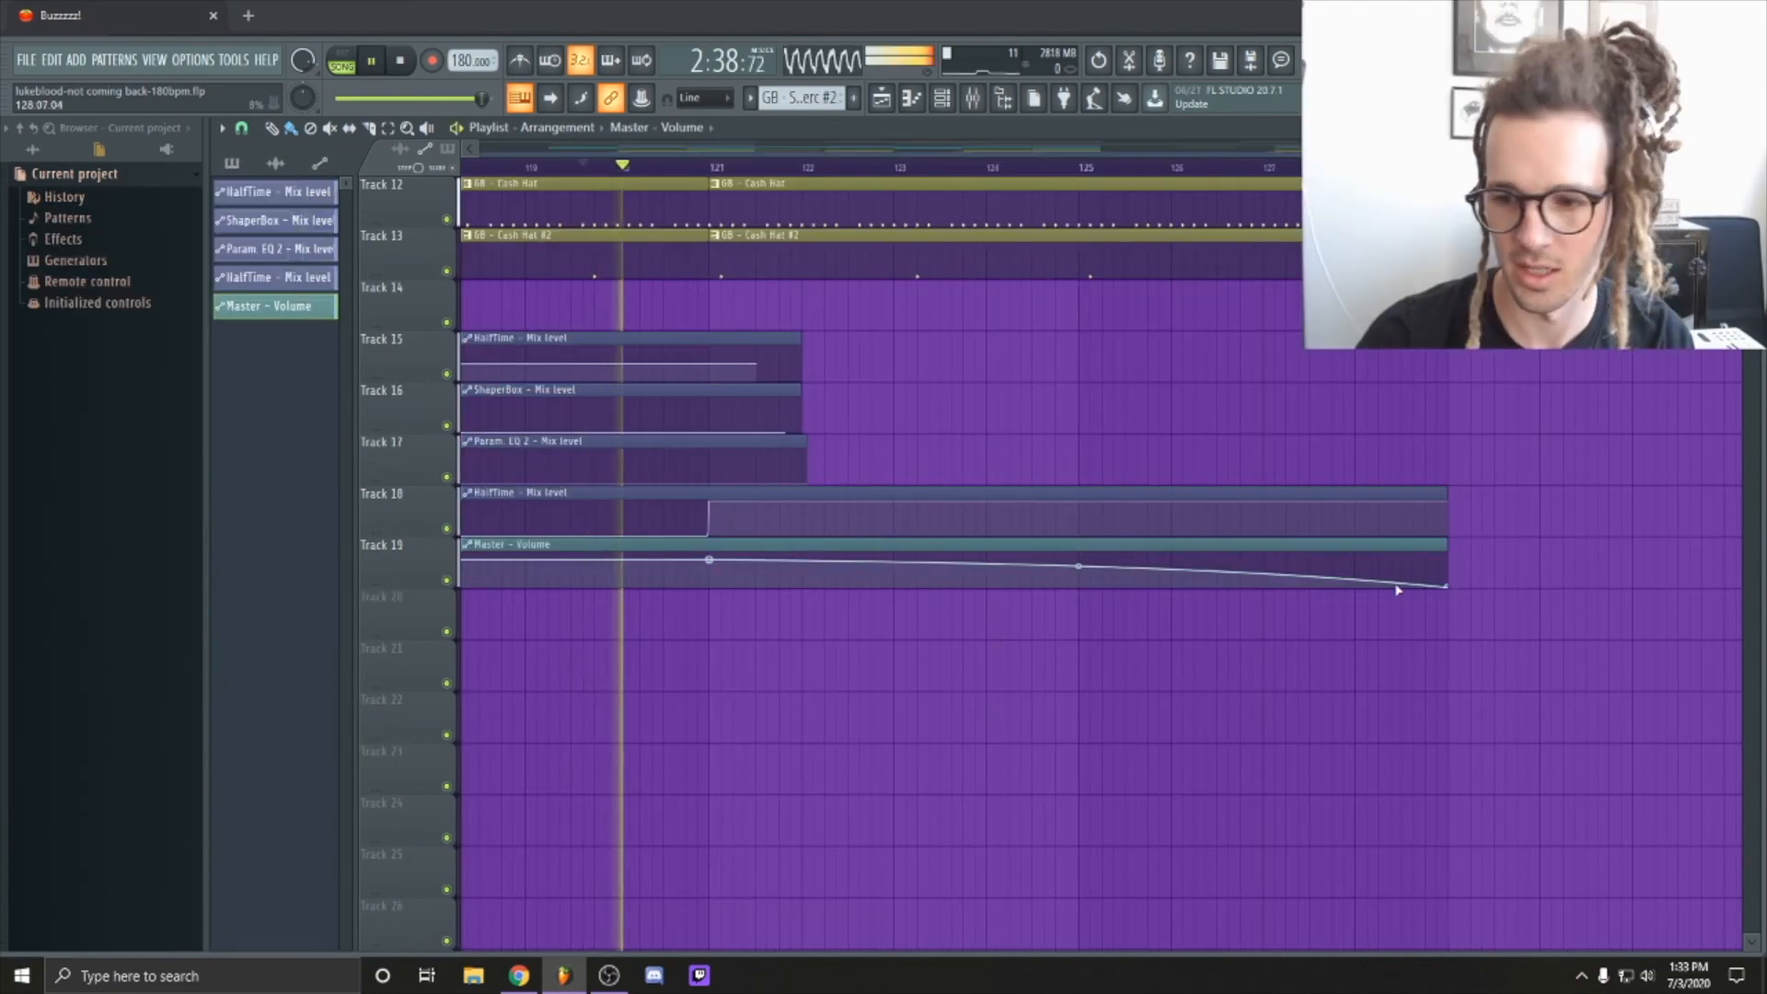
{"action": "scroll", "coordinate": [943, 842], "scroll_direction": "down", "scroll_amount": 5}
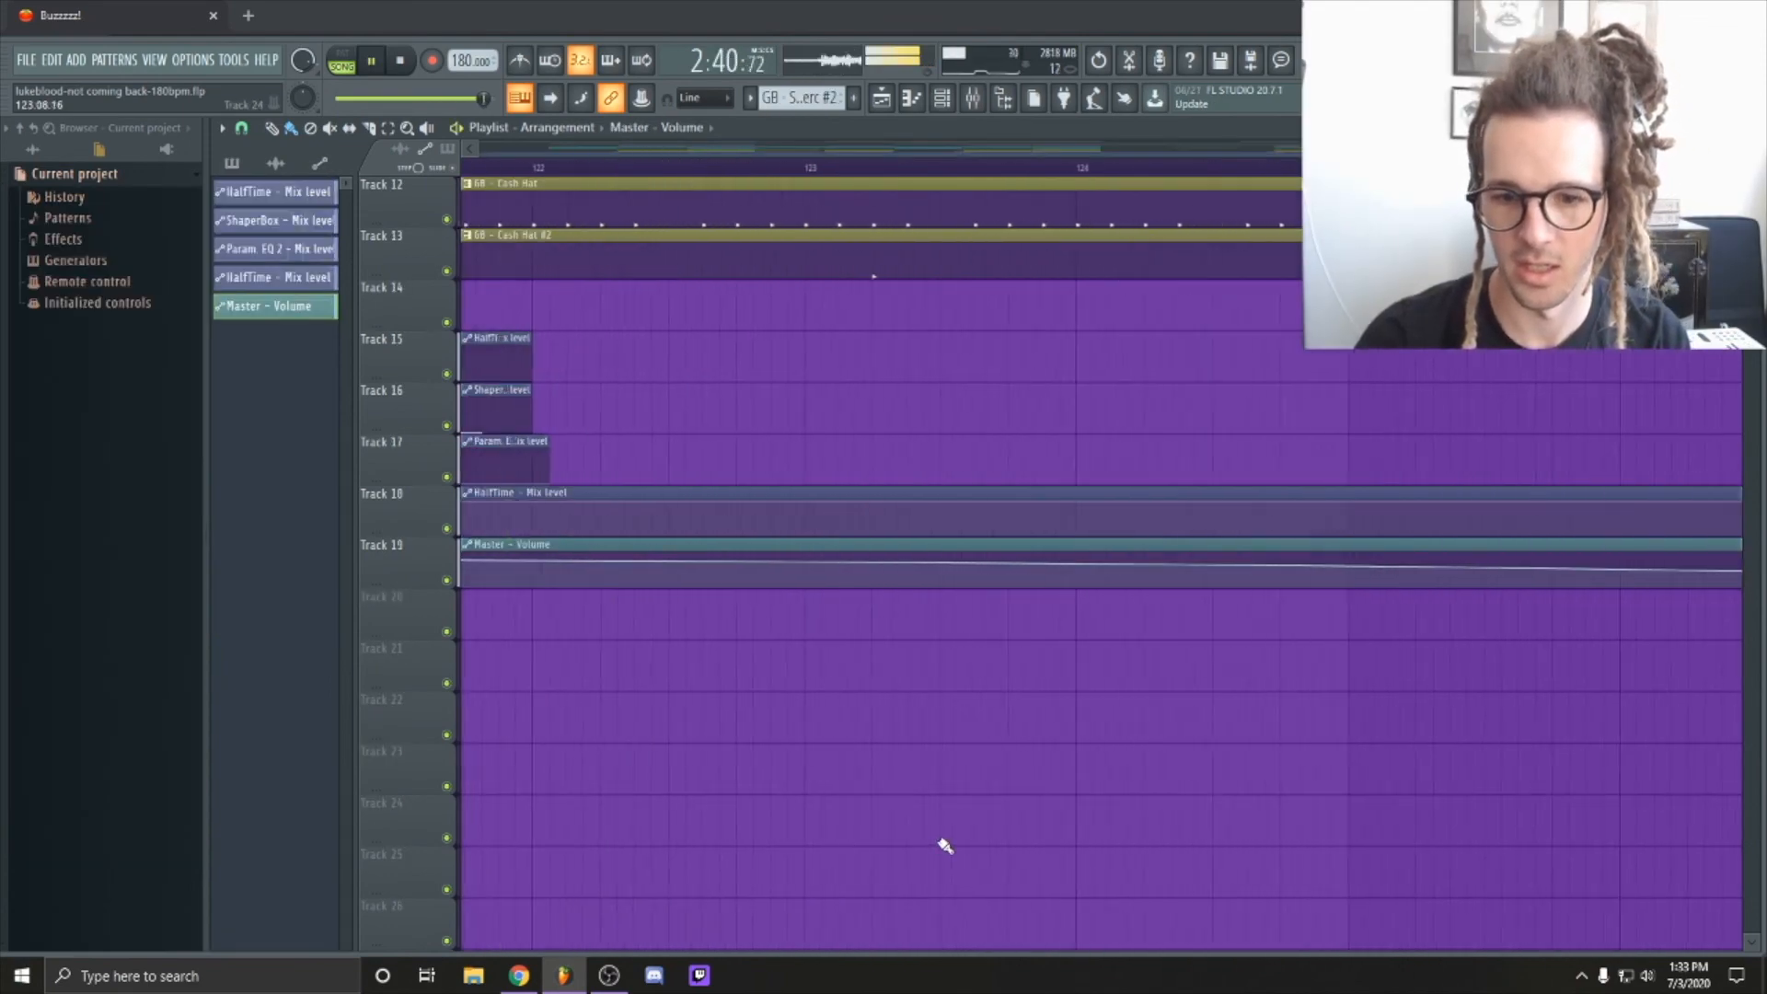